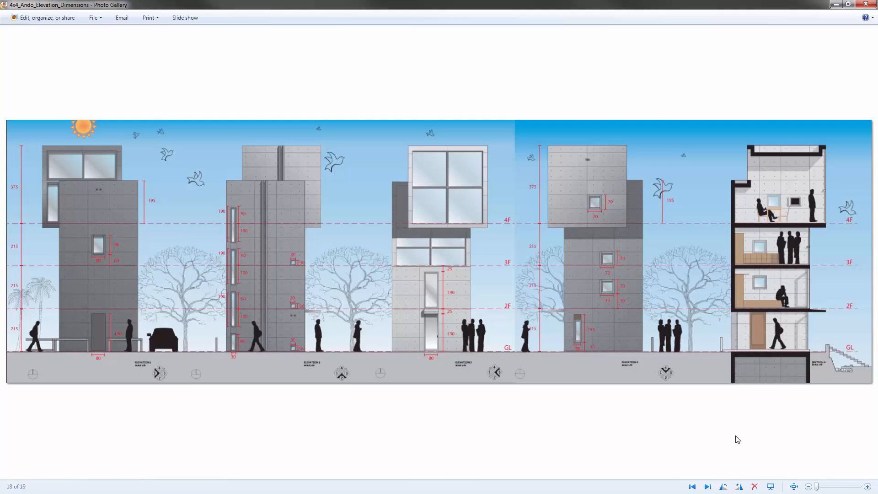
Step: Browse the reference images of the 4x4 House, examining its elevations, floor plans, exterior renderings and interior views
key(Right)
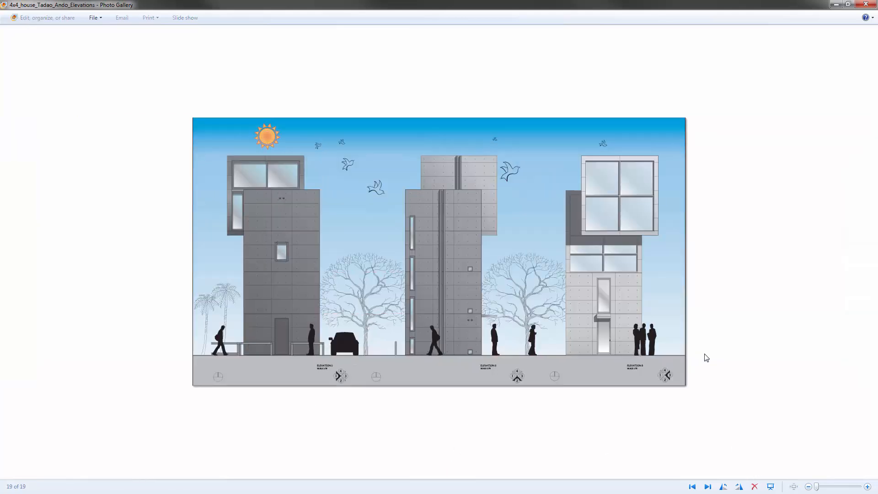
key(Right)
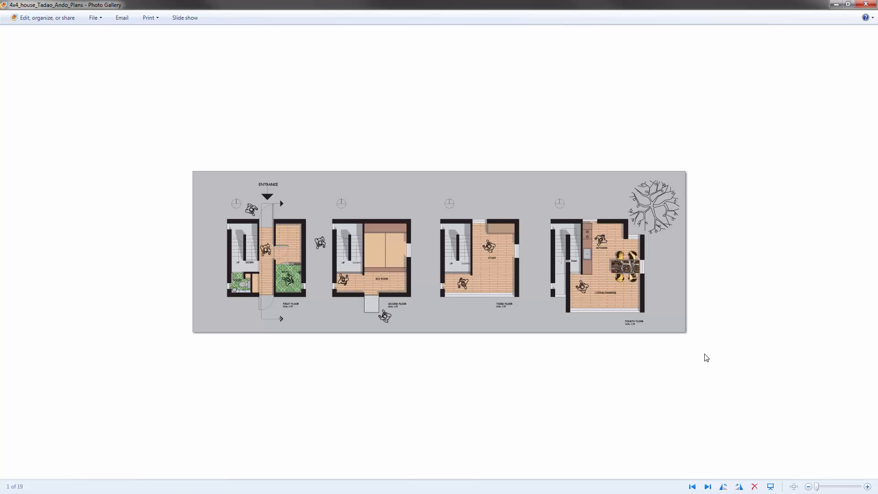
key(Right)
key(Right)
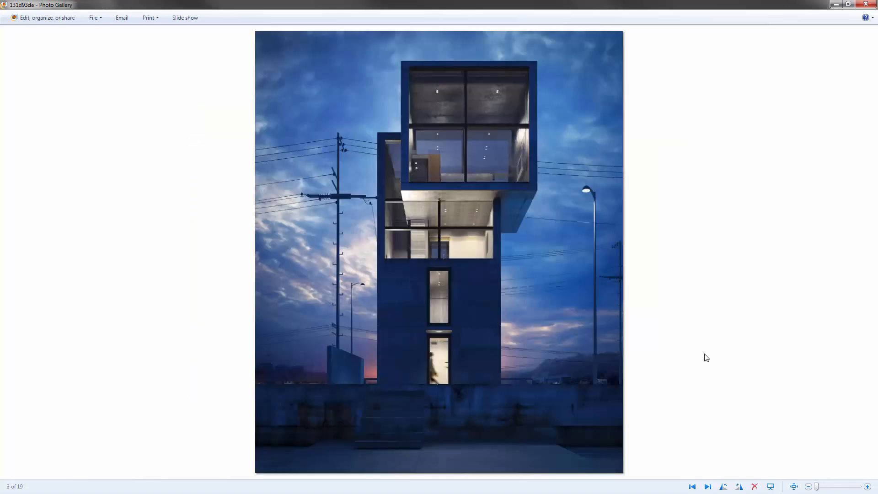
key(Right)
key(Right)
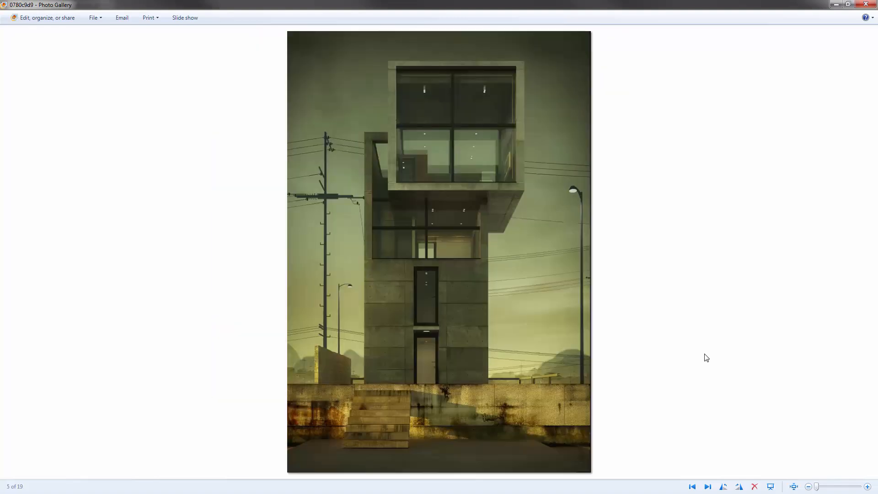
key(Right)
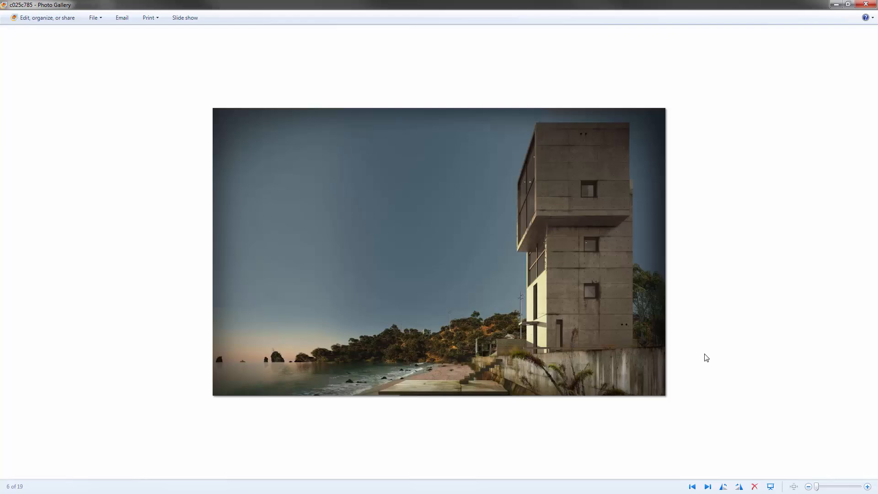
key(Right)
key(Right)
key(Right)
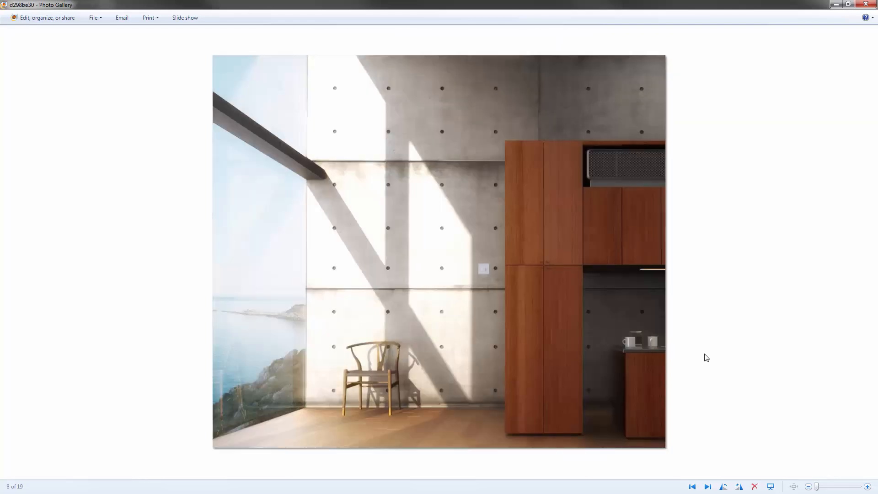
key(Right)
Step: Review the scanned book pages on the 4x4 House and return to the dimensioned elevation drawing
key(Right)
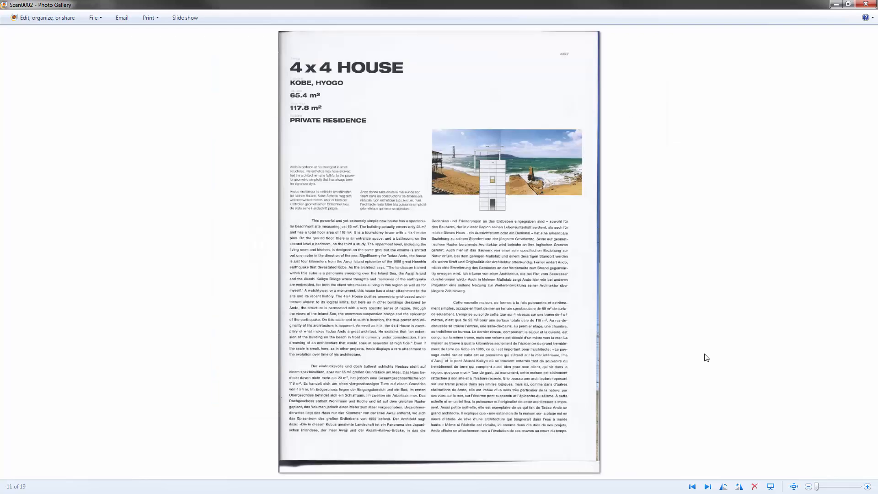
key(Right)
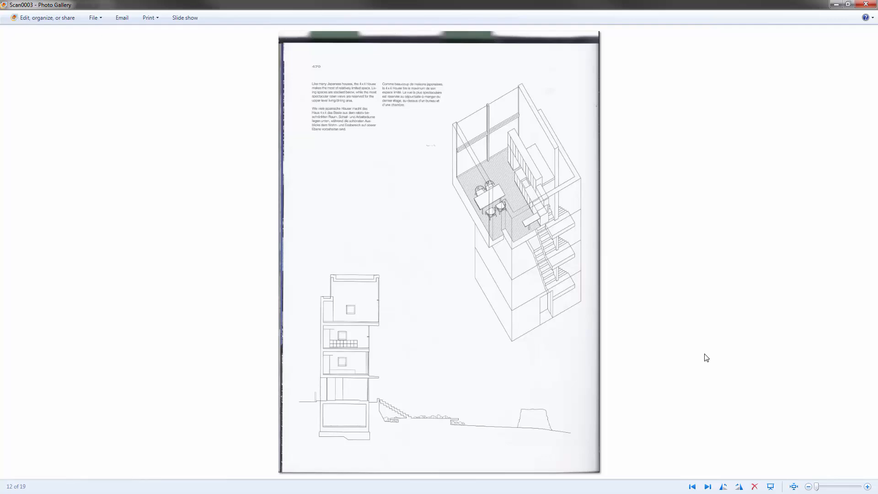
key(Right)
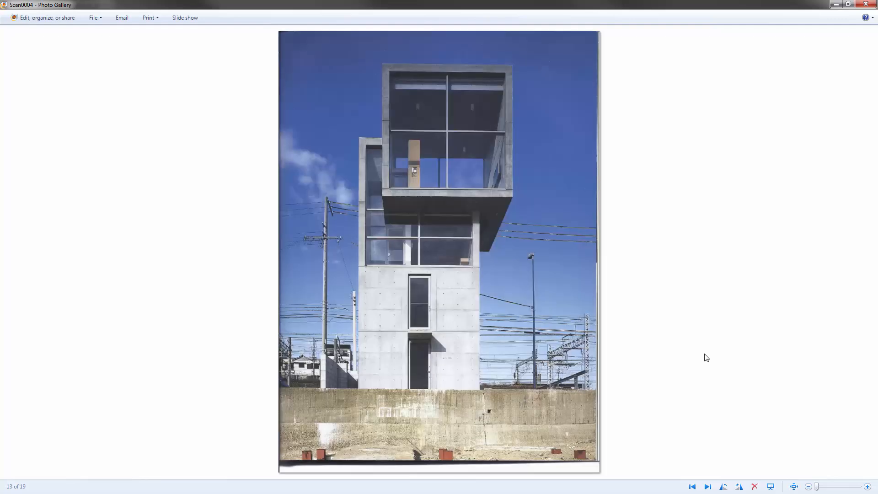
key(Right)
key(Right)
key(Right)
key(Right)
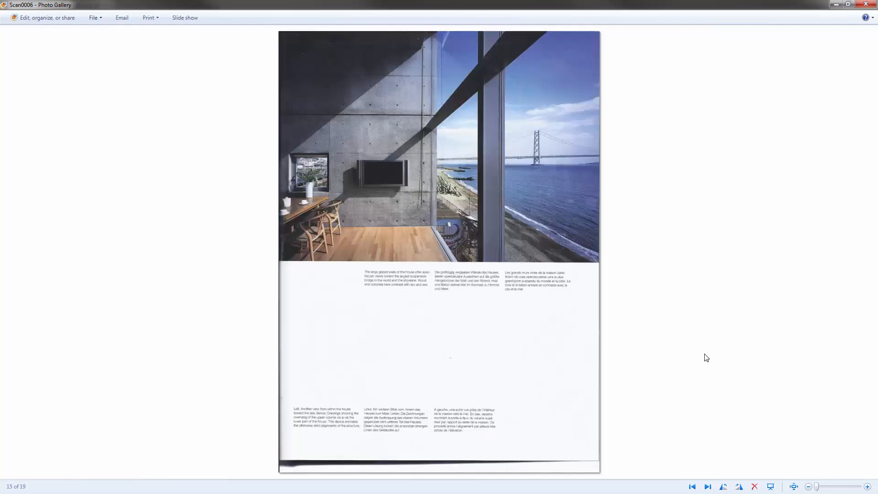
key(Right)
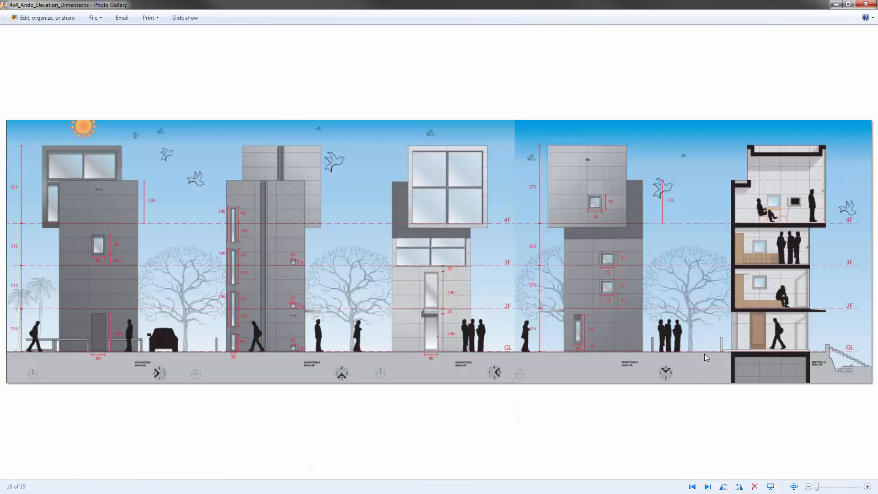
Step: Switch to the finished Ando 4x4 reference model in Rhino, enlarge its window and examine the tower's walls, windows and floors
click(835, 6)
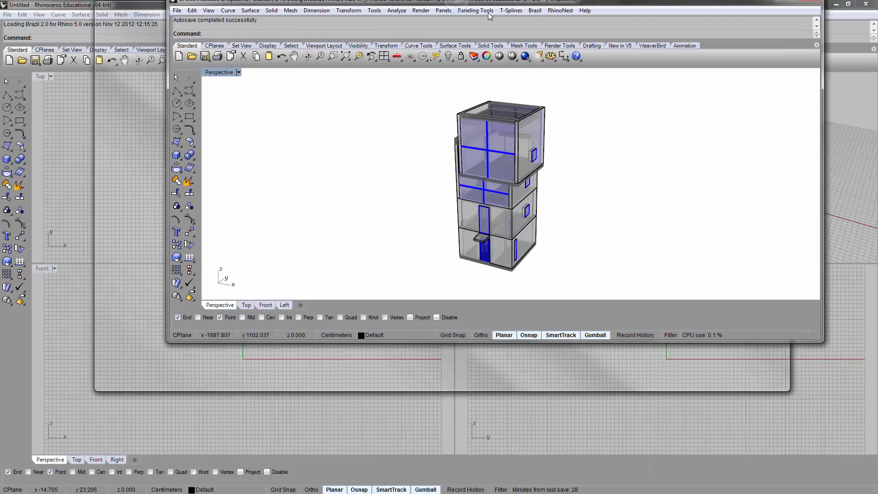
drag(489, 13, 476, 1)
mouse_move(430, 269)
right_down()
mouse_move(380, 324)
mouse_move(428, 334)
mouse_move(428, 258)
right_up()
scroll(428, 275, up, 4)
click(373, 295)
text(zs)
key(Return)
scroll(293, 275, up, 2)
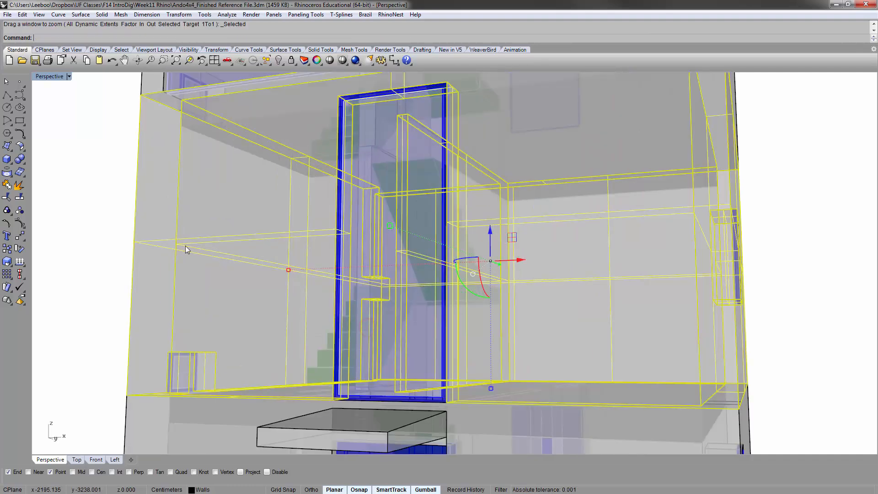
scroll(193, 249, down, 5)
scroll(365, 295, down, 5)
click(592, 257)
right_drag(394, 222, 469, 257)
scroll(345, 227, down, 6)
right_drag(344, 227, 437, 253)
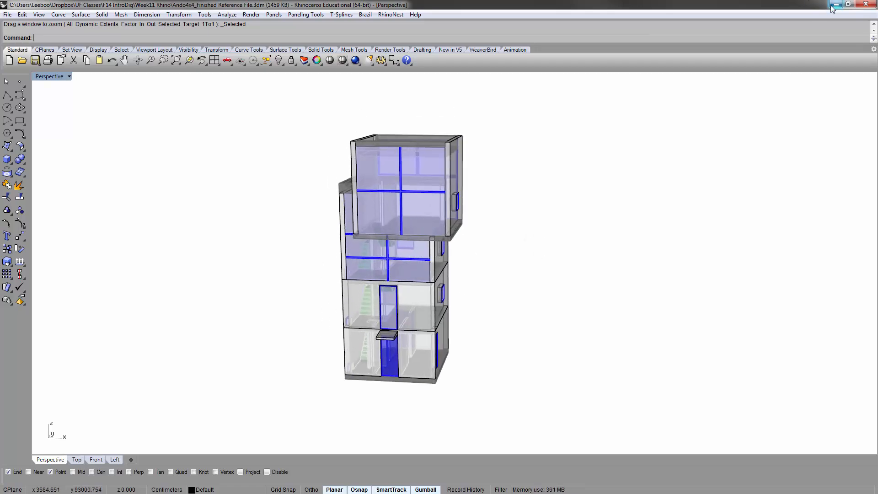
Step: Put away the finished reference model, return to the empty untitled model and place the floating Layers panel over its viewports
double_click(797, 4)
drag(540, 97, 0, 86)
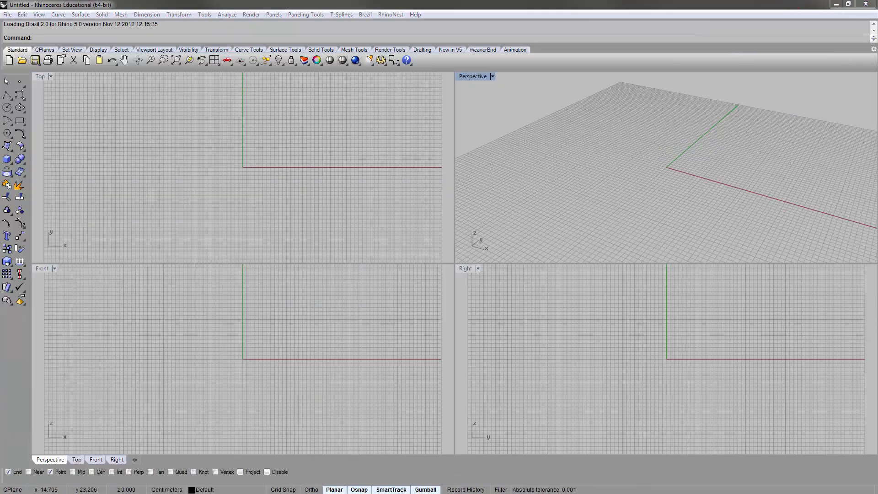
click(327, 4)
click(534, 137)
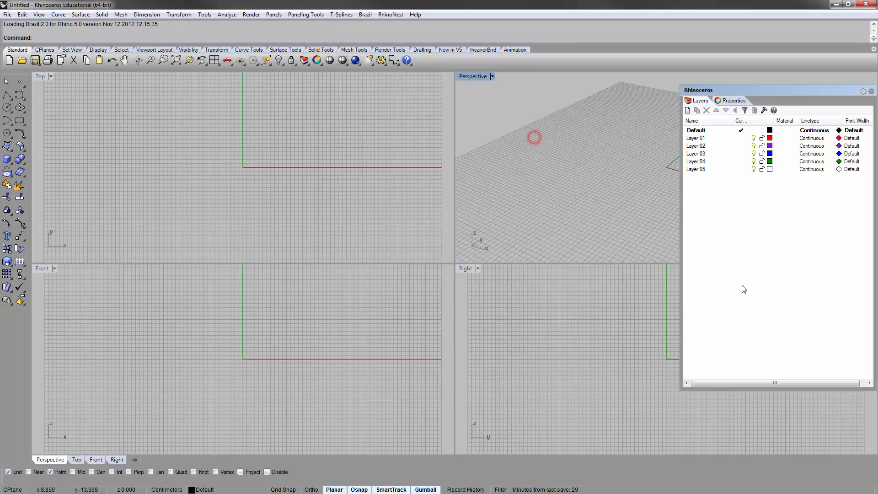
drag(789, 92, 805, 102)
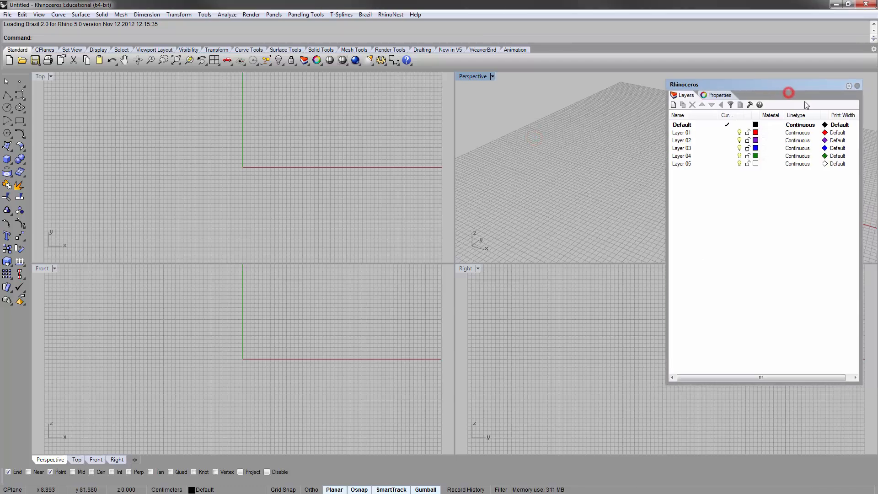
click(520, 118)
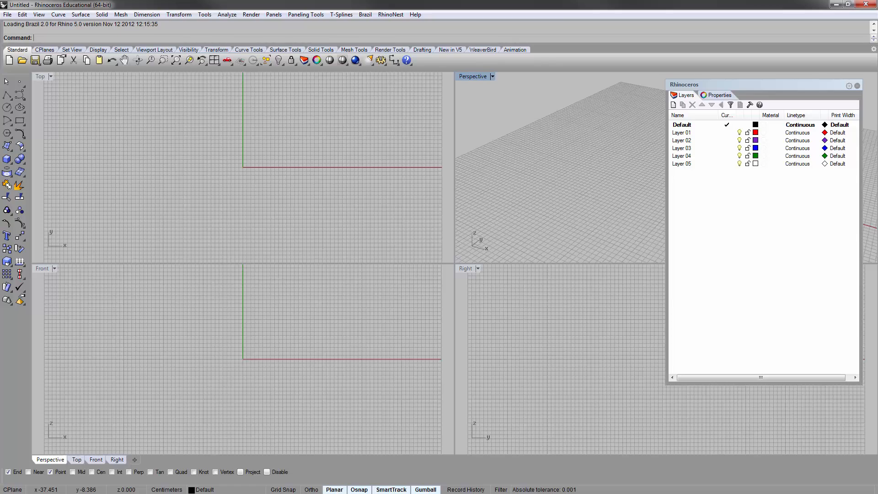
Step: Switch to the photo viewer, examine the house's four floor plans up close and return to Rhino
key(alt+Tab)
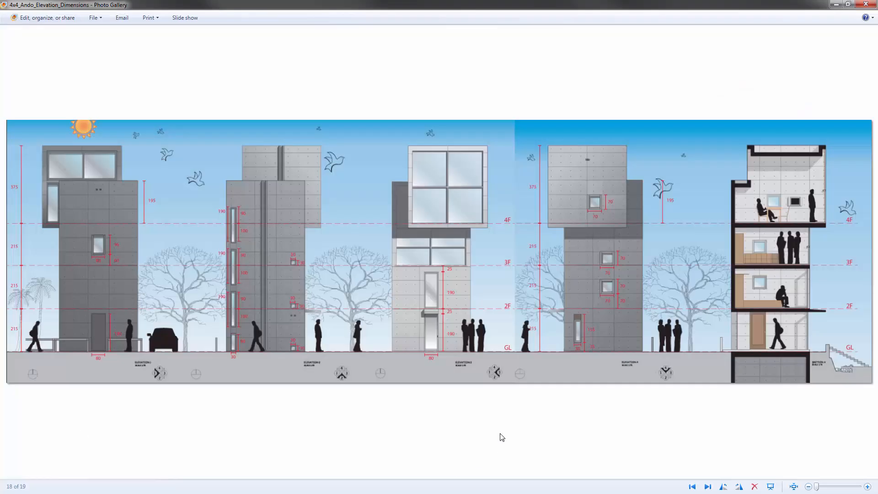
key(Right)
key(Right)
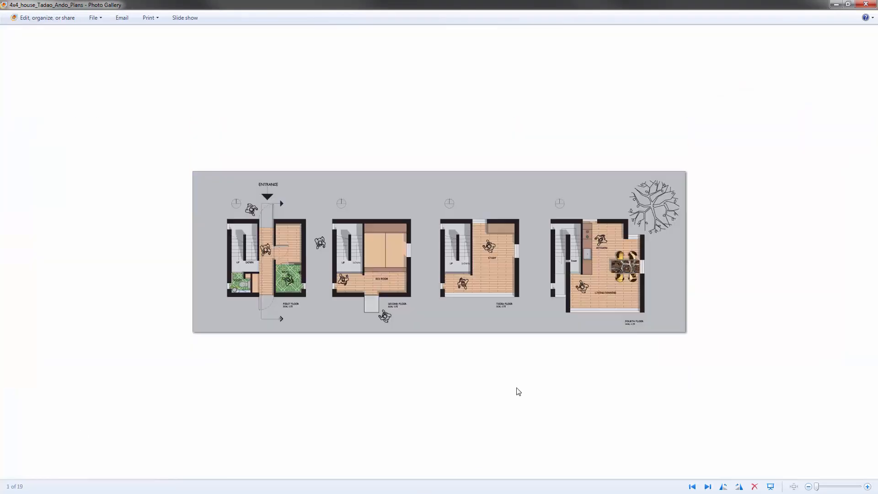
scroll(241, 267, up, 2)
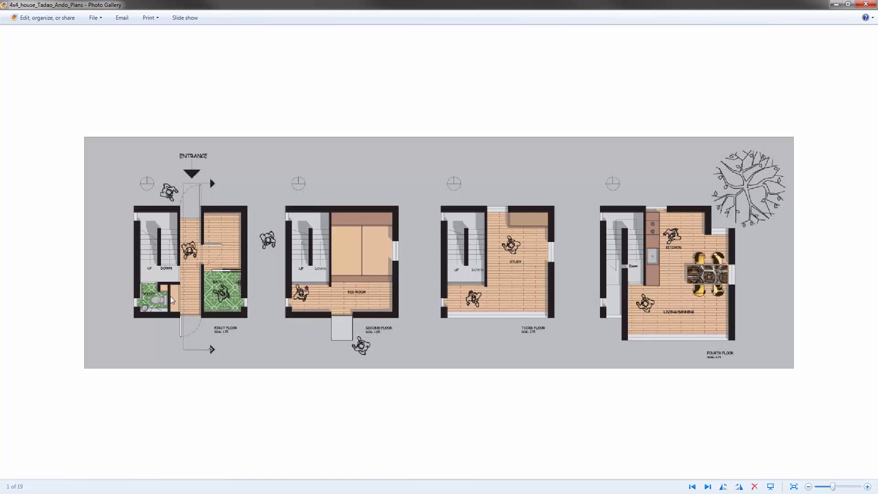
click(835, 6)
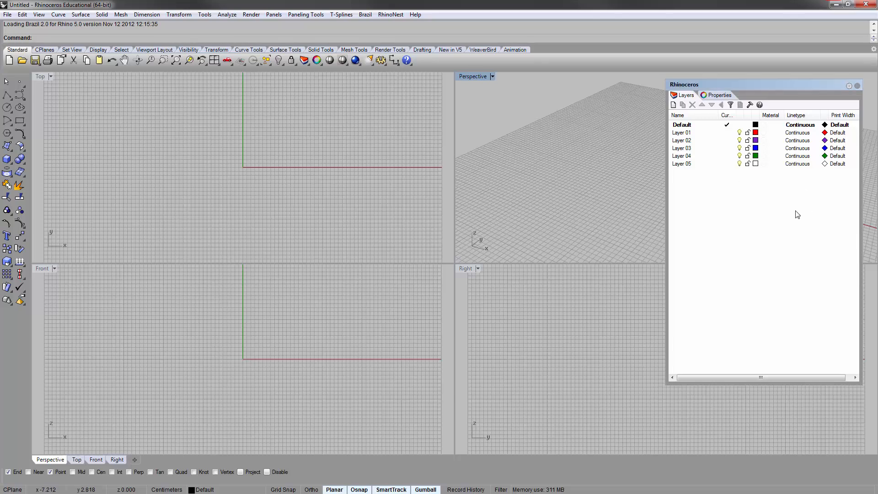
Step: Create a new model from the Small Objects - Centimeters template
click(573, 153)
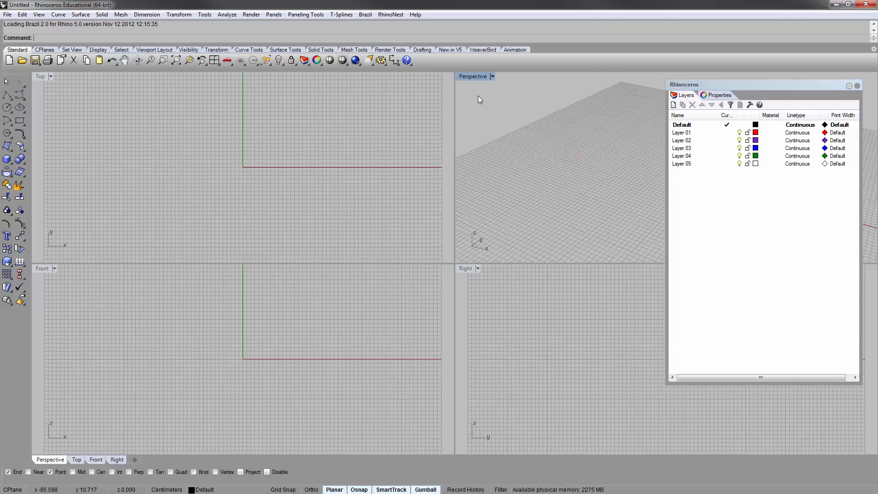
click(528, 122)
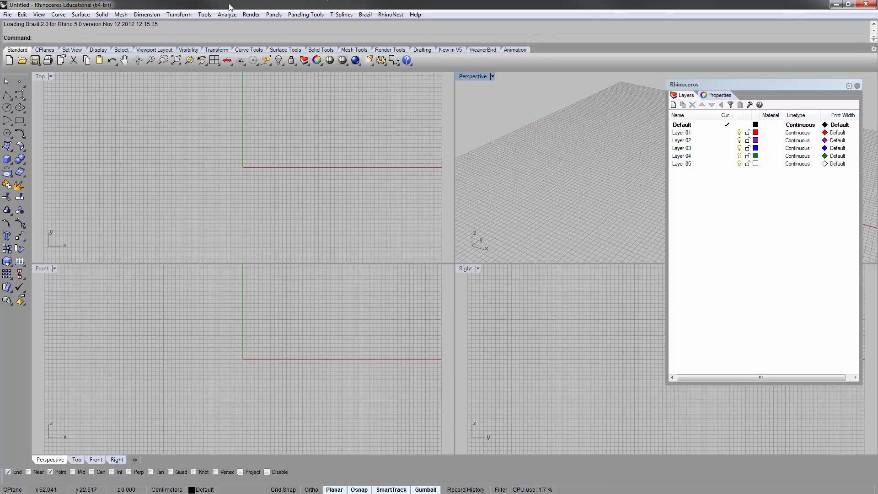
click(10, 60)
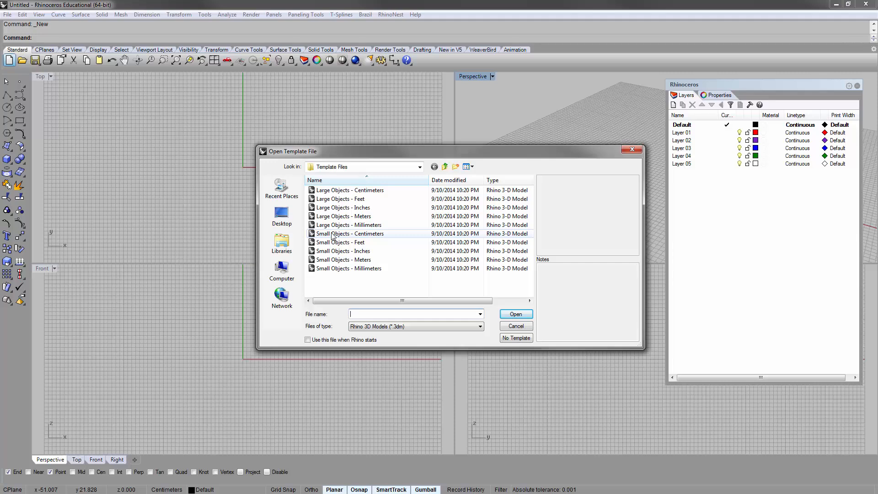
click(342, 242)
click(351, 233)
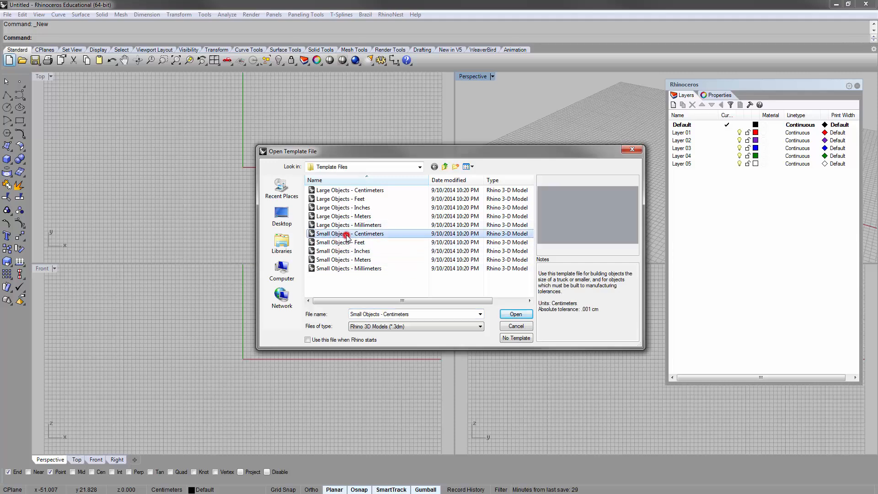
click(516, 314)
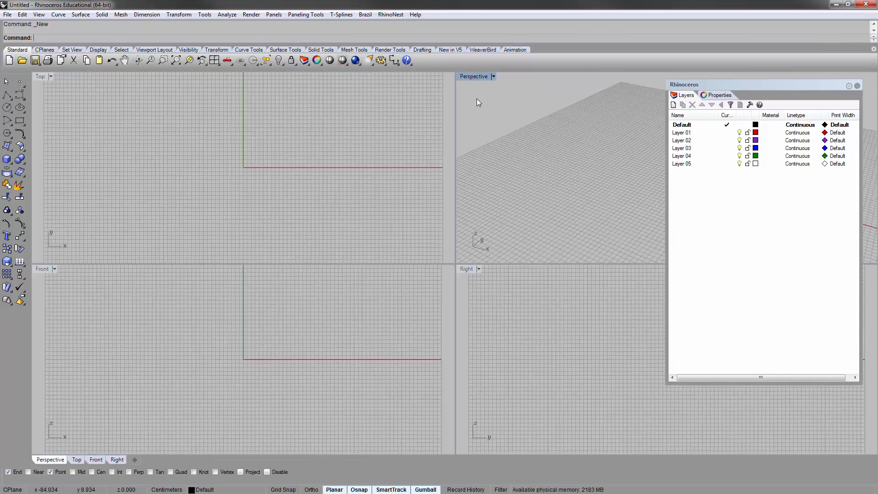
Step: Specify Centimeters as the model units in the document properties, keeping the absolute tolerance at 0.001 units
text(Units)
key(Return)
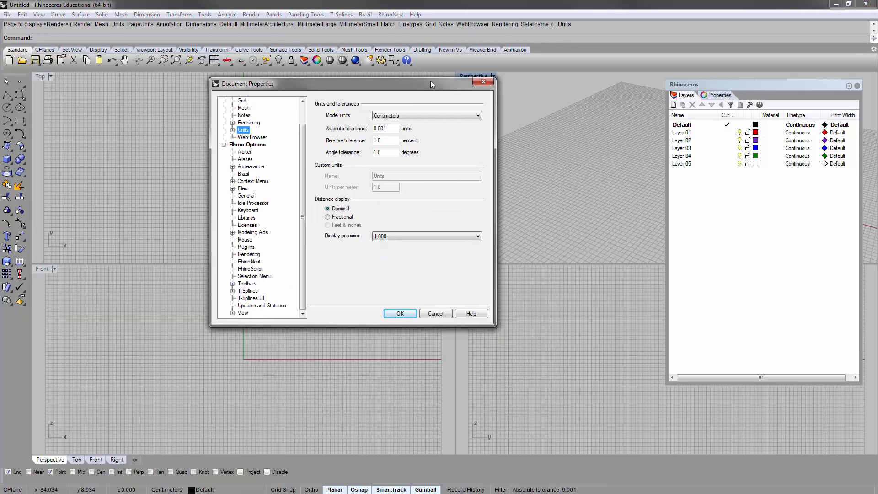
click(431, 118)
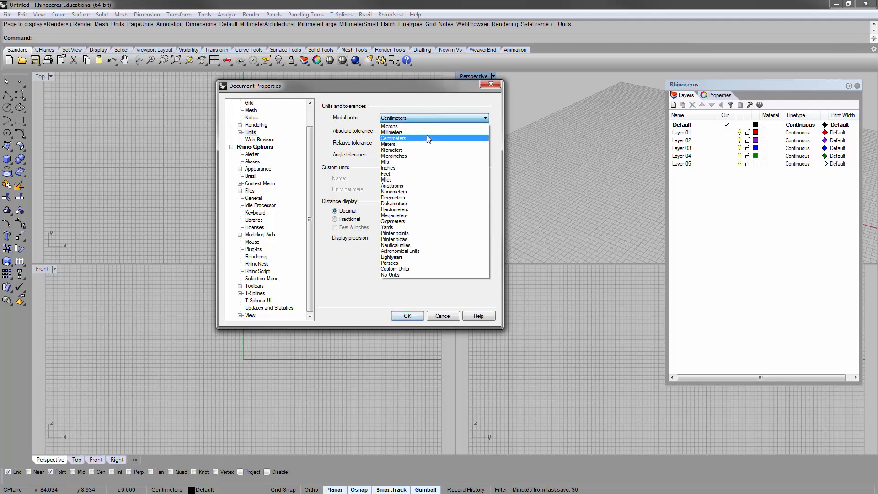
click(421, 136)
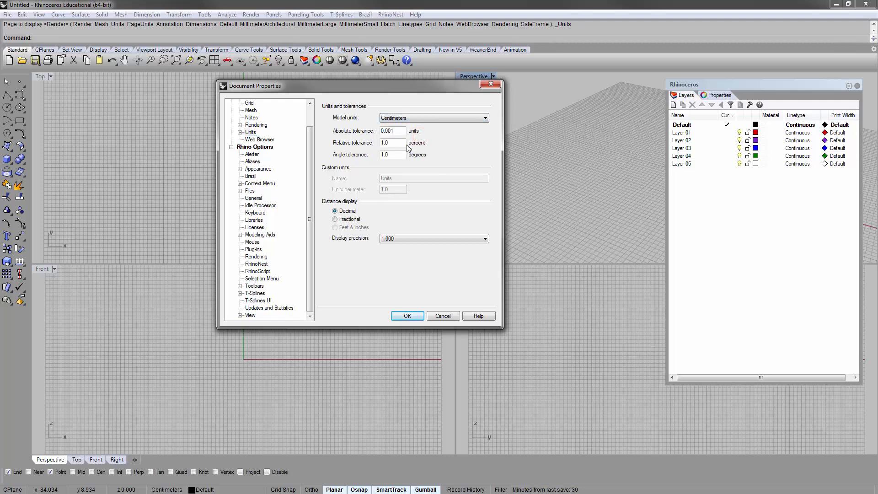
click(402, 131)
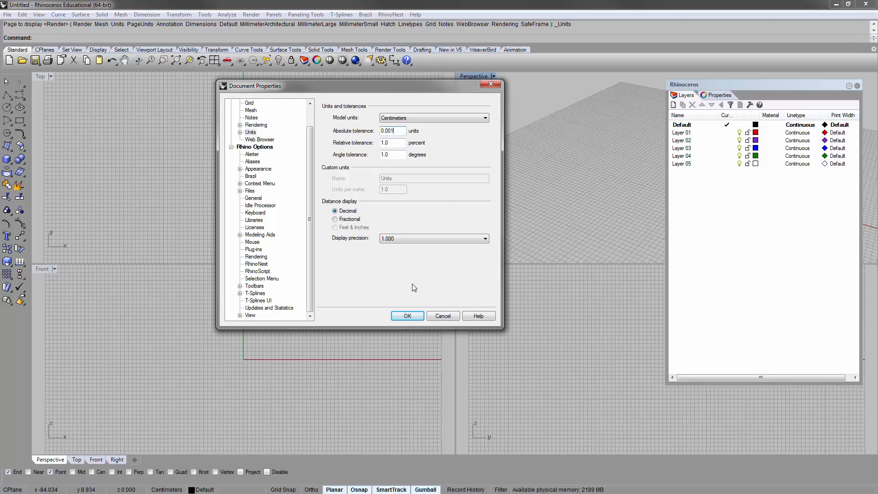
click(405, 315)
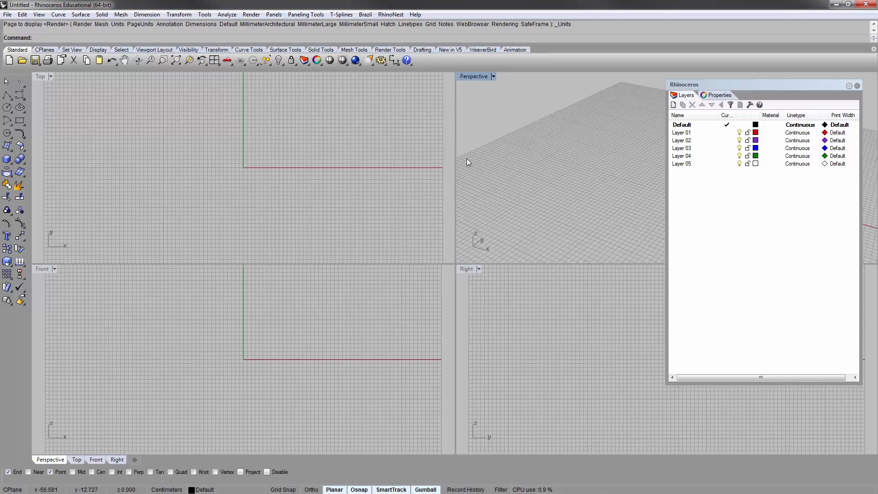
Step: Maximize the Top viewport and bring the whole construction grid into view
click(508, 122)
click(244, 139)
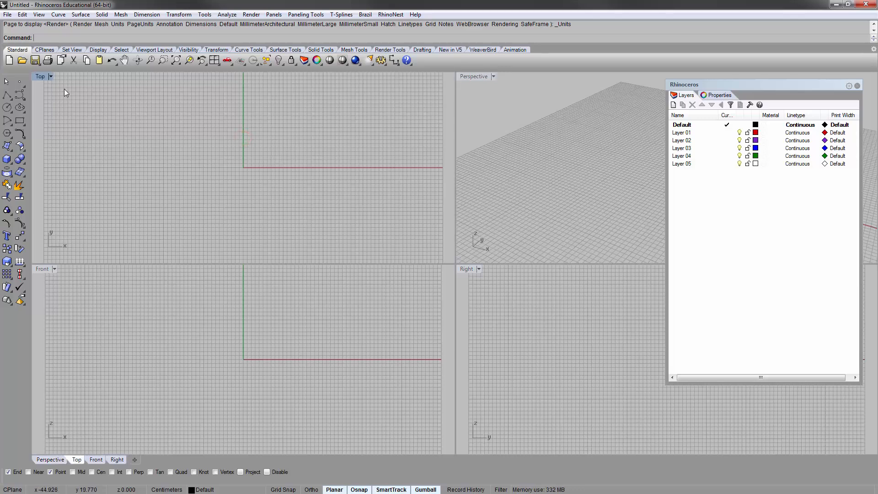
click(105, 100)
double_click(45, 75)
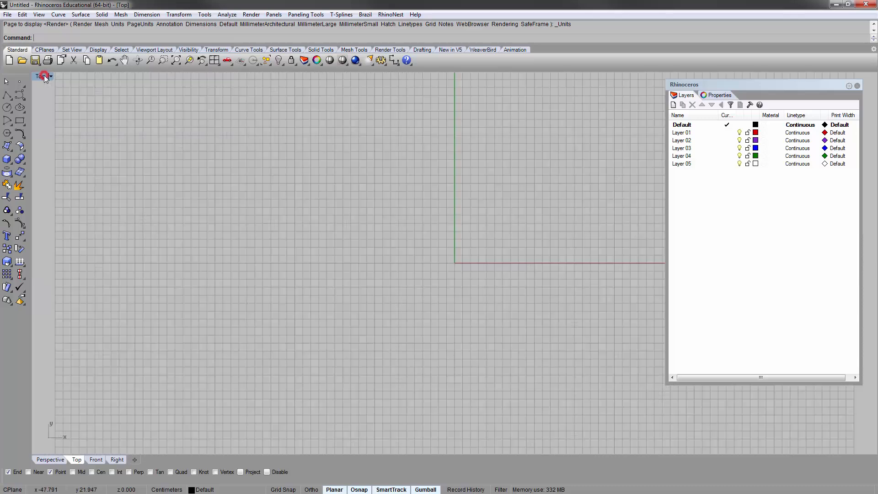
scroll(186, 193, down, 2)
right_drag(185, 193, 281, 262)
scroll(281, 261, down, 3)
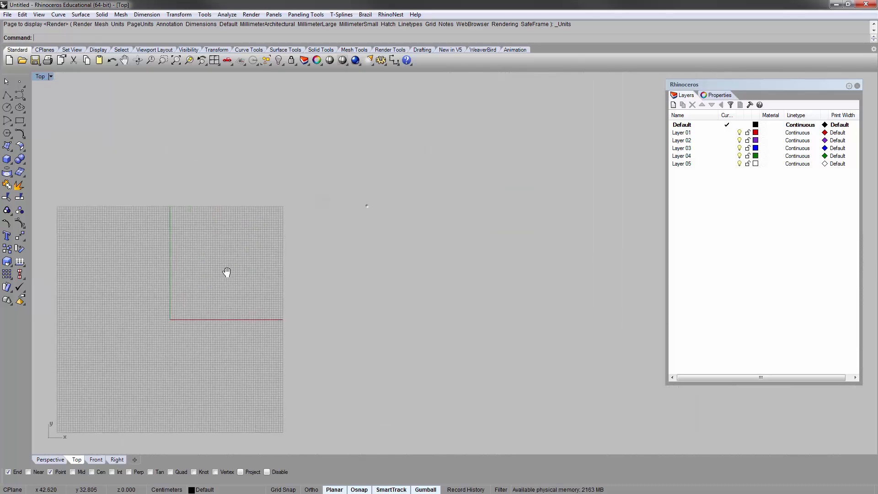
Step: Switch to the photo viewer, examine the four floor plans of the 4x4 house enlarged, and return to Rhino
click(175, 188)
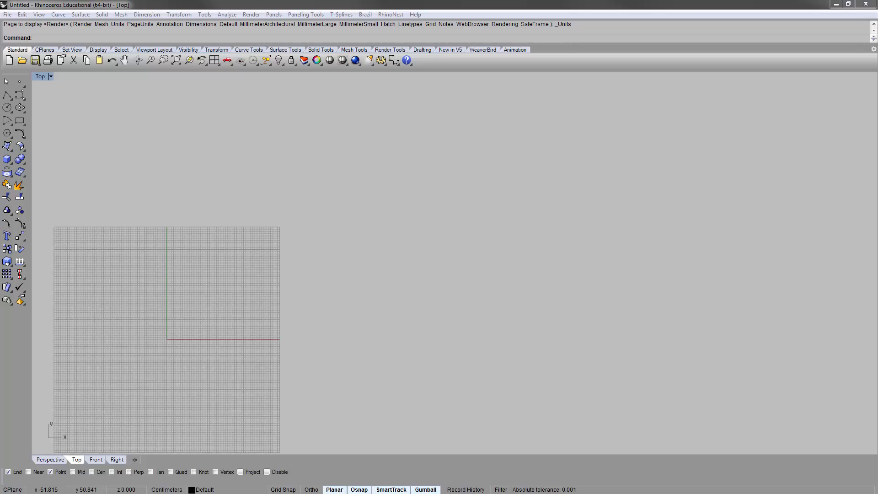
click(18, 181)
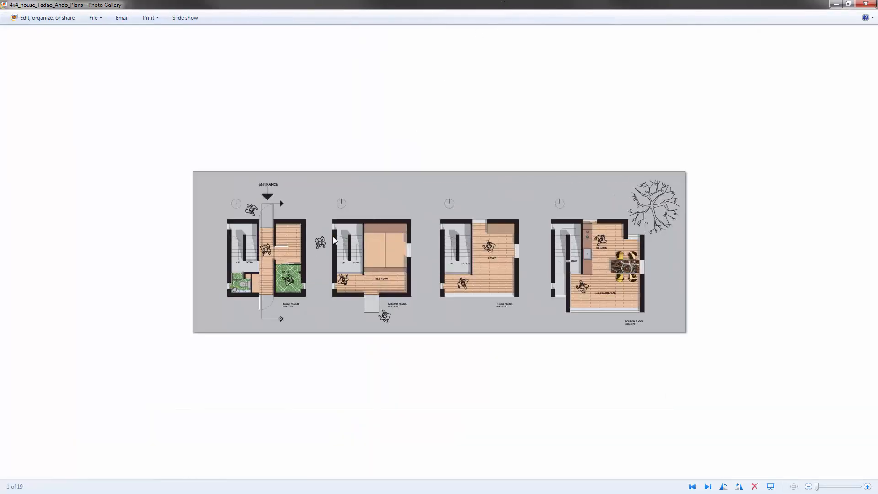
scroll(298, 239, up, 2)
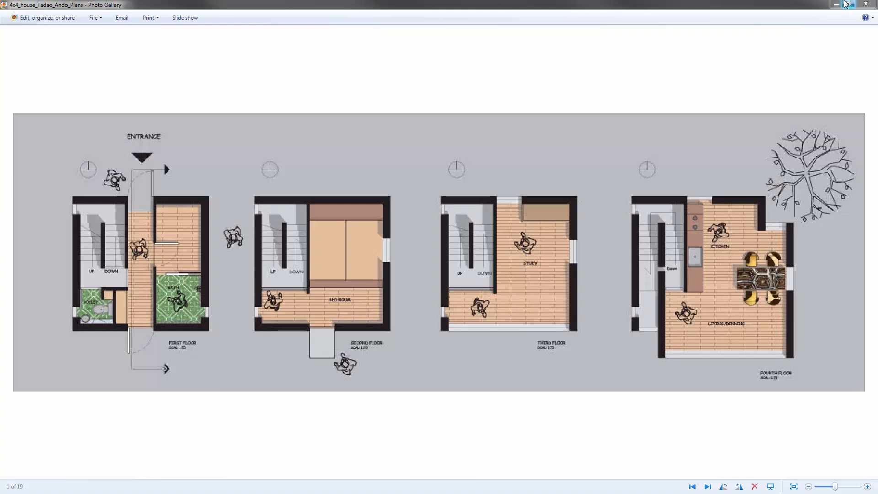
click(861, 5)
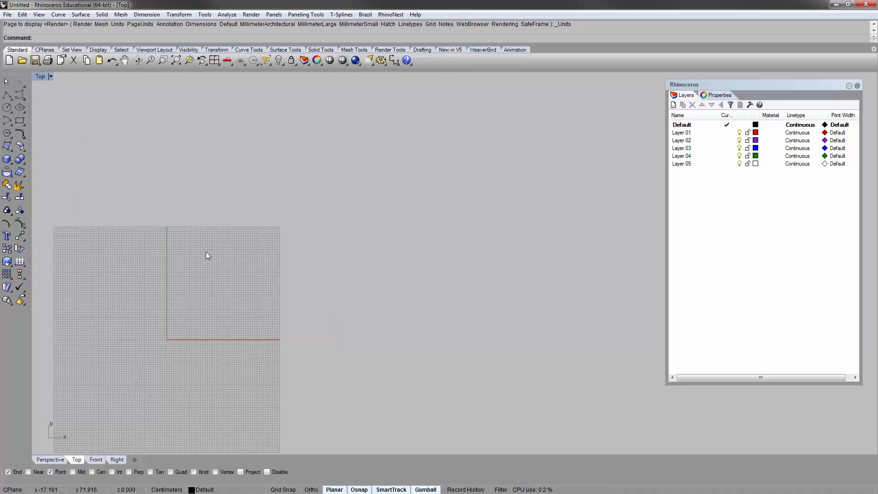
Step: Start placing a background bitmap in the Top viewport and open the 4x4_house_Tadao_Ando_Plans image for it
scroll(265, 218, down, 8)
right_drag(414, 221, 254, 280)
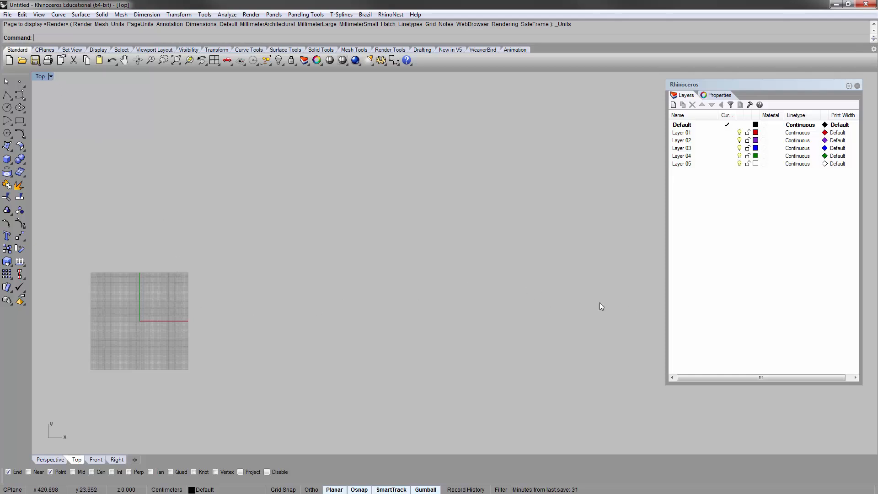
right_drag(601, 306, 546, 311)
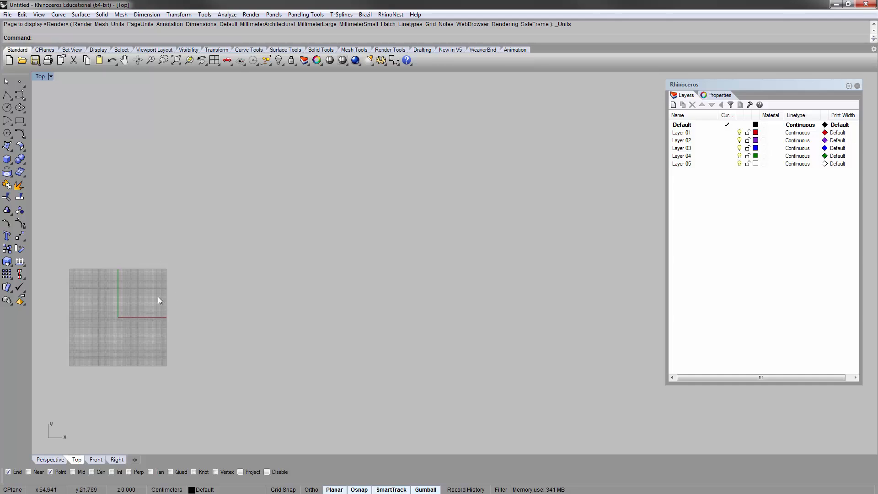
right_drag(416, 276, 386, 289)
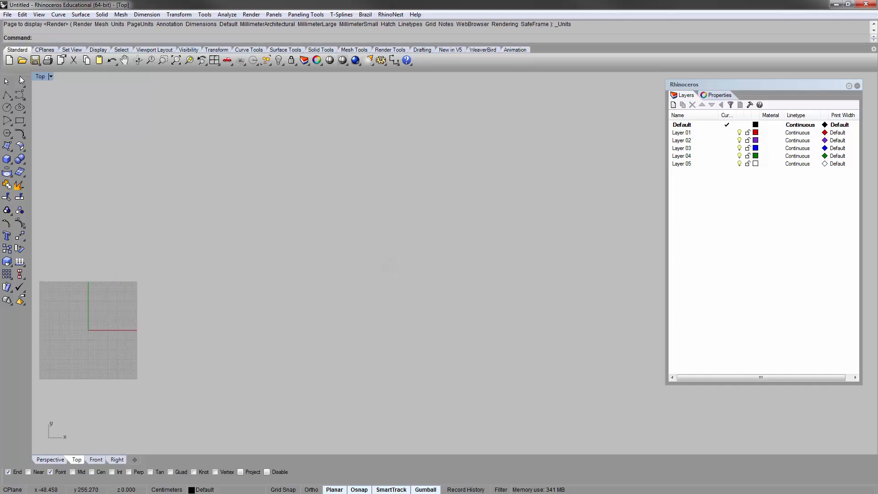
click(51, 77)
click(53, 77)
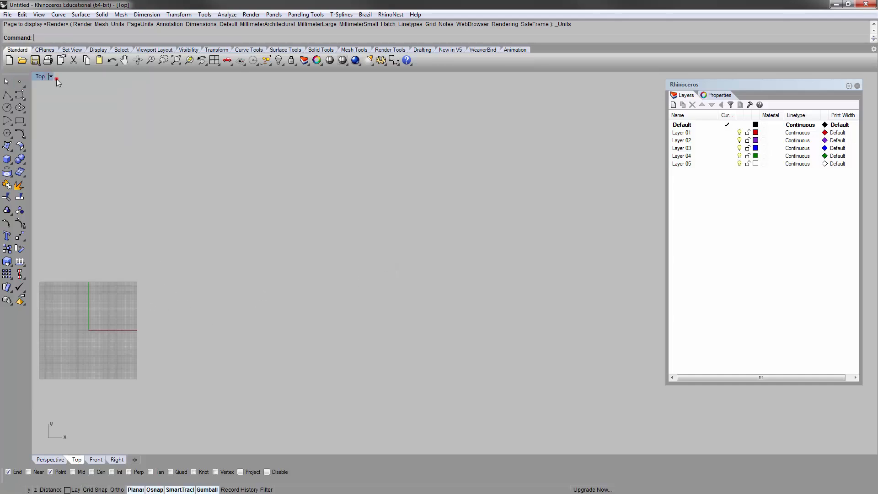
click(52, 76)
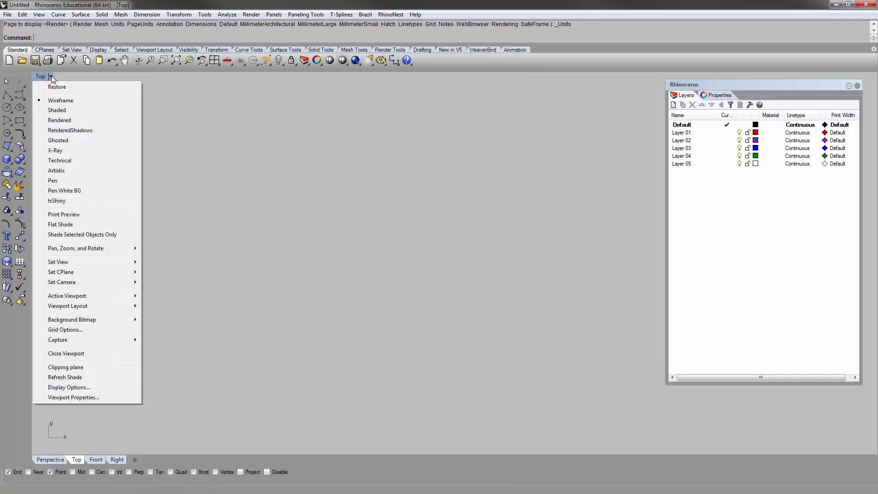
mouse_move(116, 324)
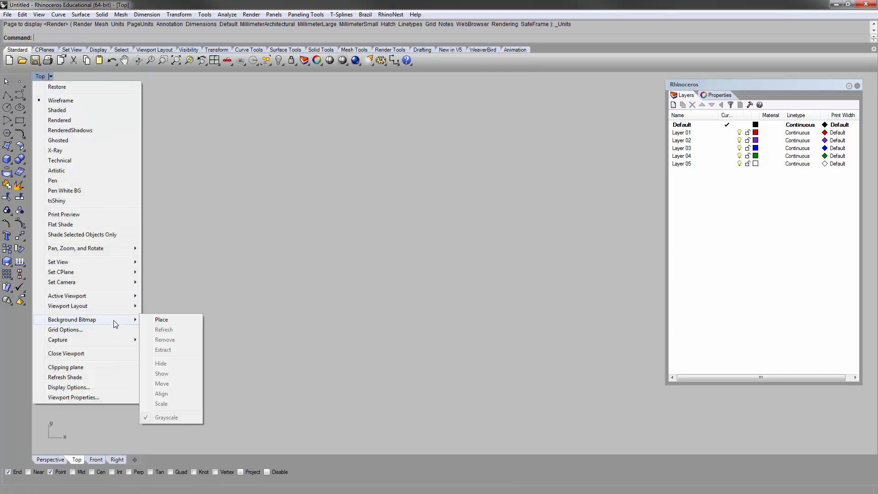
click(164, 320)
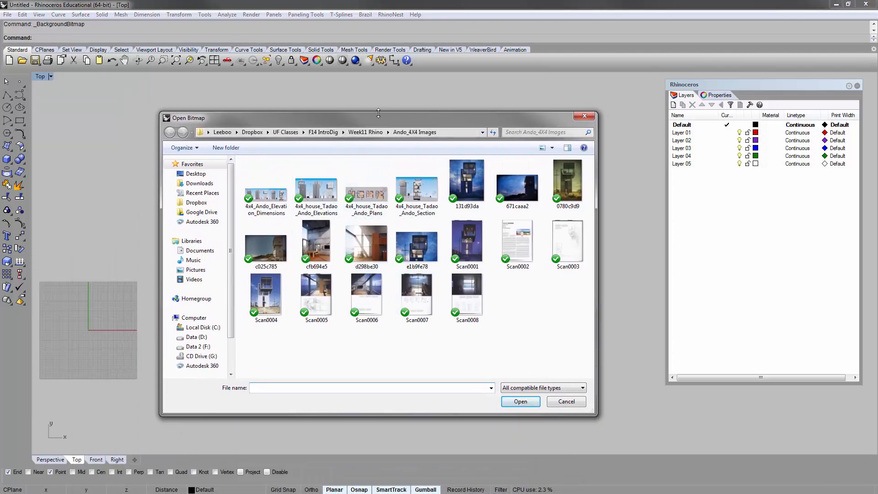
drag(376, 120, 351, 97)
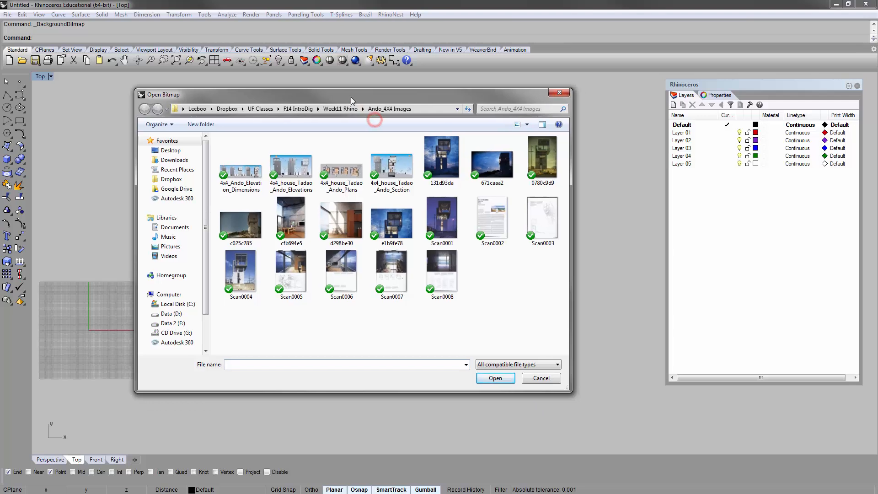
click(351, 179)
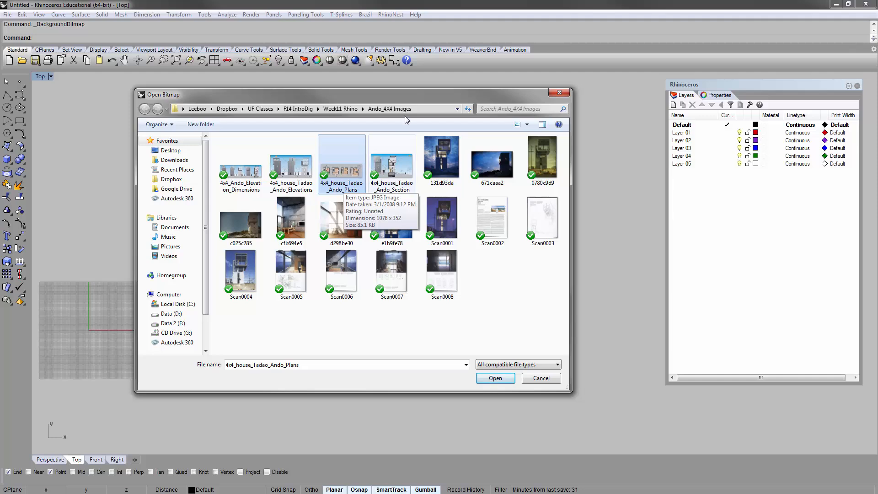
click(497, 380)
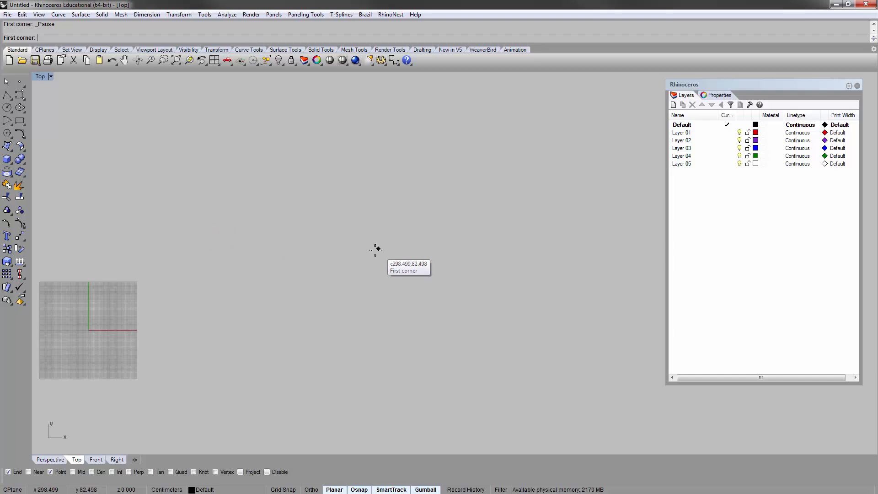
Step: Define two opposite corners in the empty area beside the construction grid, toward positive X, to place the floor plans bitmap
click(342, 230)
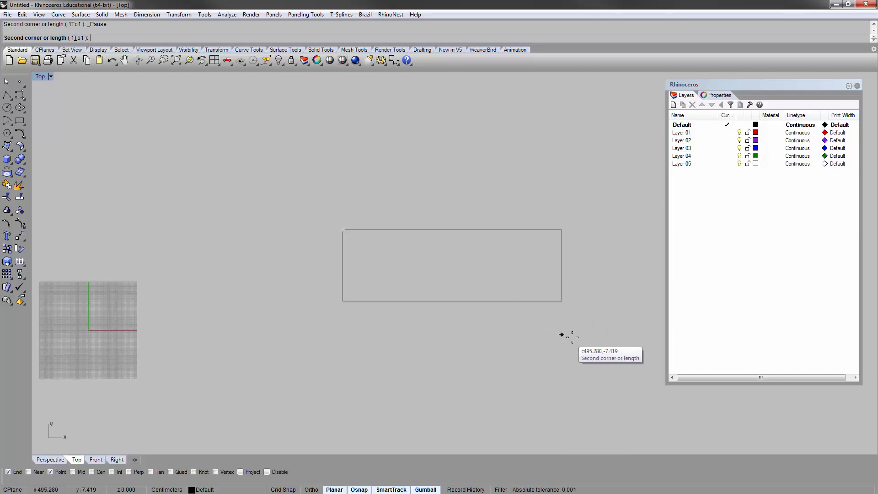
click(546, 315)
right_drag(489, 278, 387, 260)
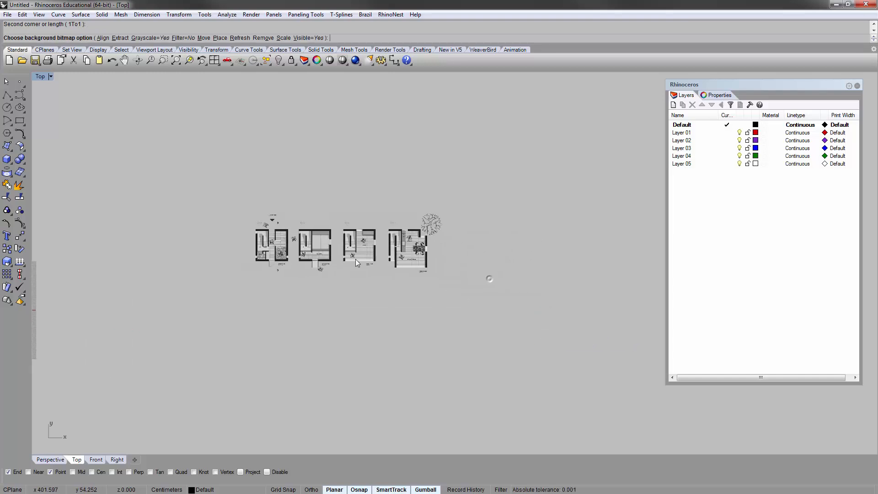
scroll(330, 263, up, 2)
right_drag(332, 263, 401, 256)
scroll(394, 252, down, 4)
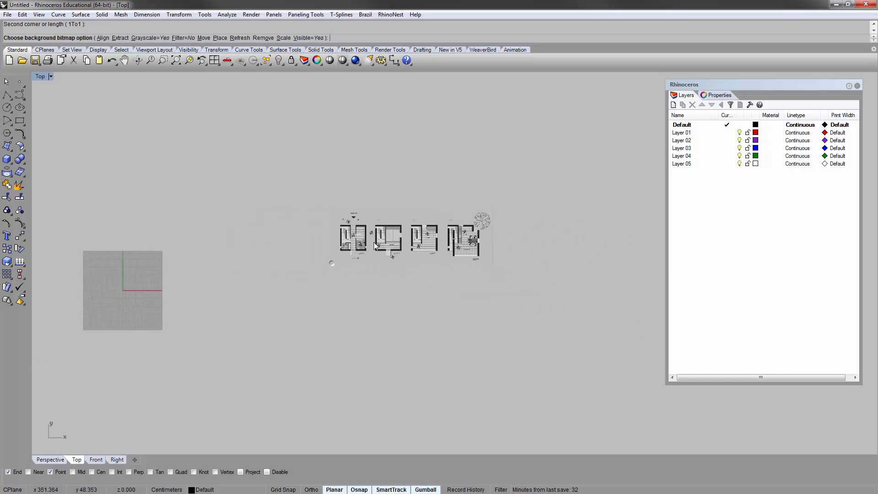
Step: Turn off grayscale for the background bitmap so the floor plans show in color
click(51, 76)
mouse_move(103, 319)
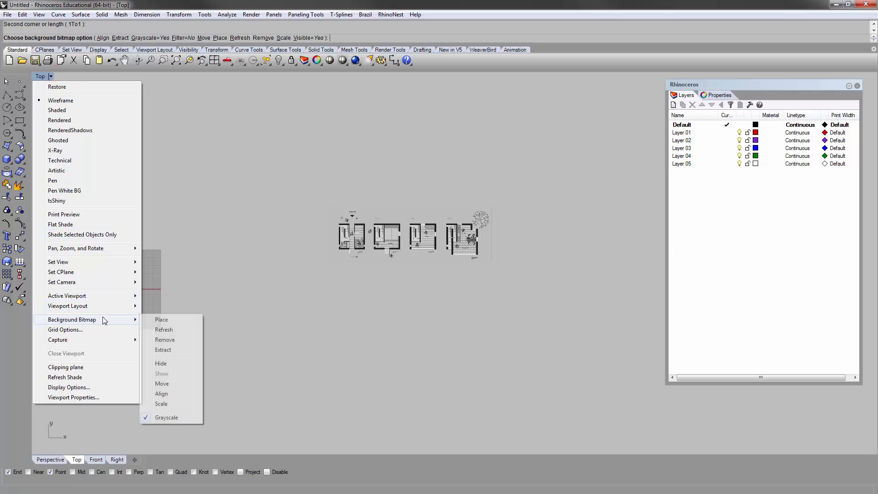
click(175, 419)
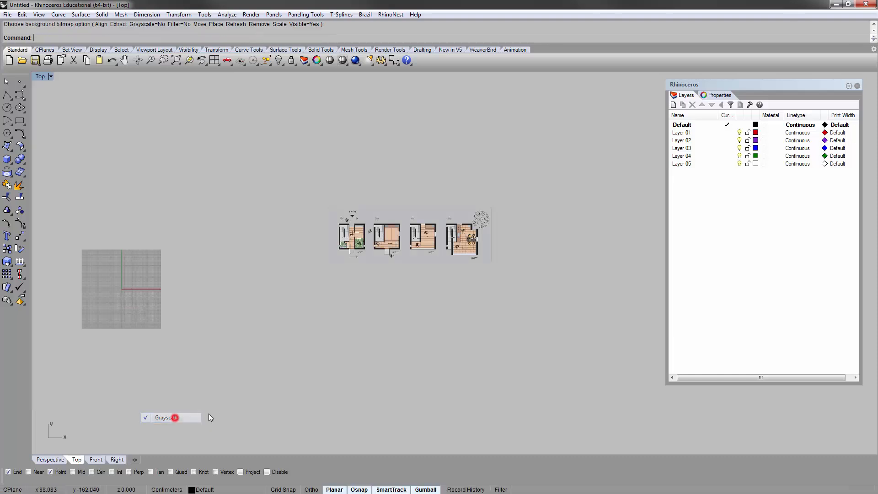
click(239, 260)
scroll(427, 243, up, 6)
scroll(427, 242, down, 3)
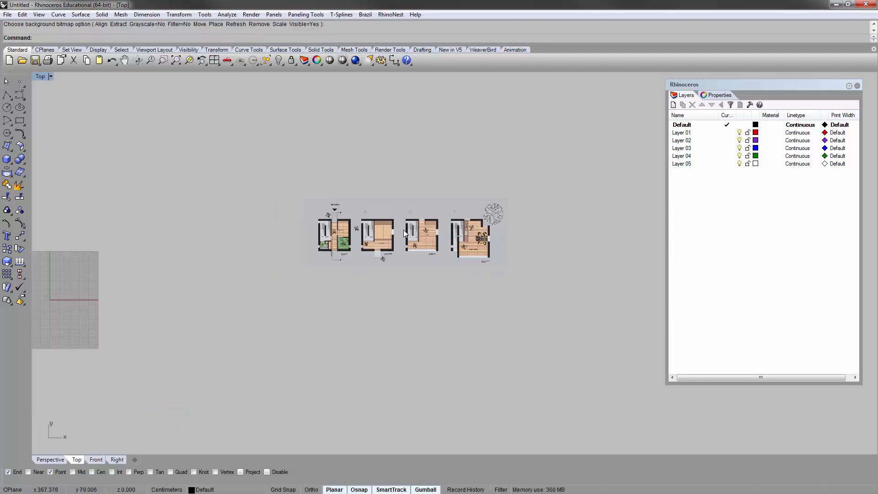
Step: Turn grayscale back on for the floor plans background bitmap
click(51, 76)
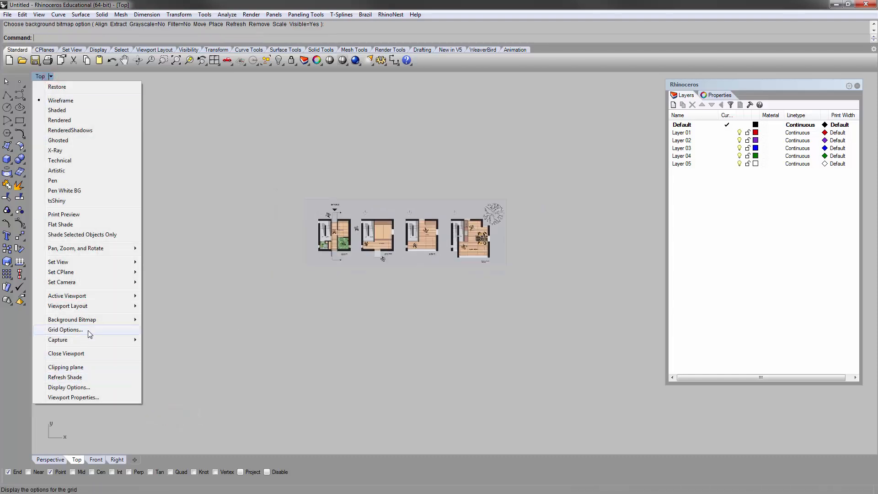
mouse_move(96, 319)
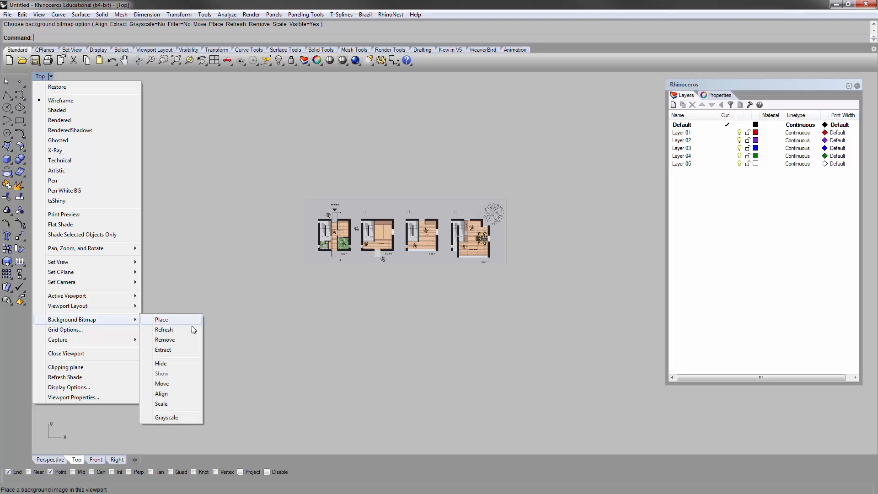
click(171, 417)
click(364, 286)
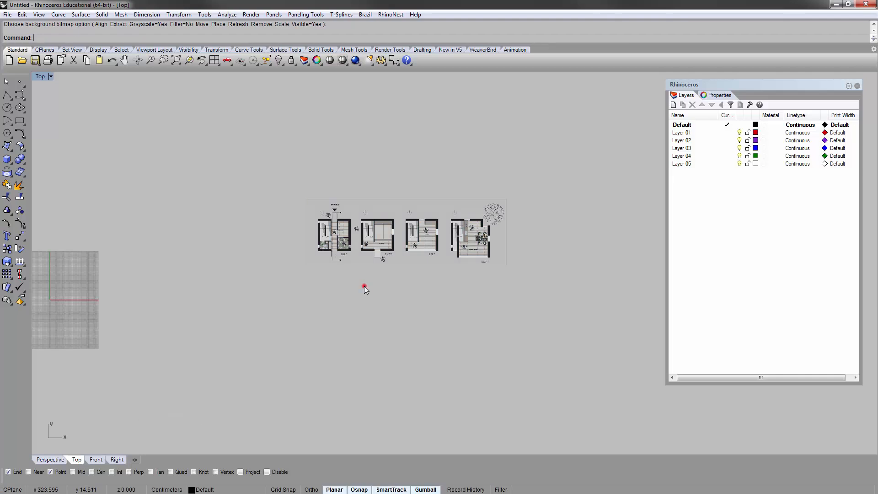
Step: Zoom in on the background bitmap and examine all four floor plans side by side in the Top viewport
right_drag(364, 287, 306, 295)
scroll(317, 239, up, 8)
click(317, 239)
click(305, 169)
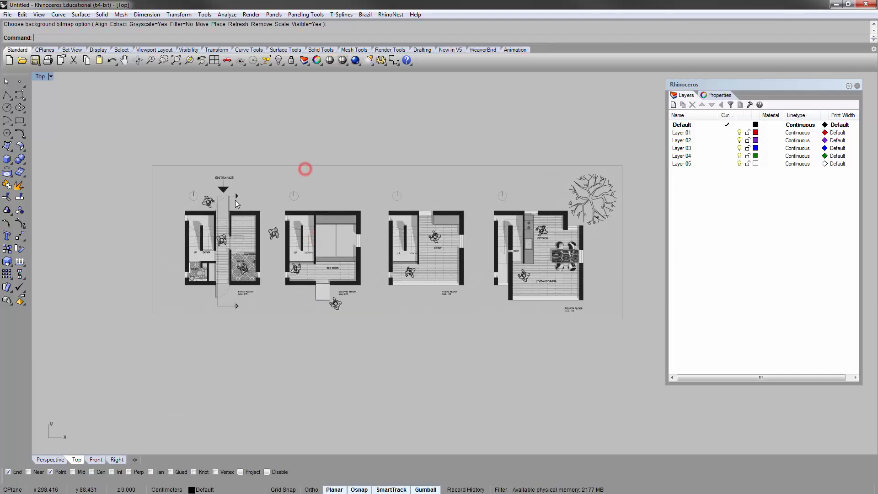
right_drag(338, 192, 311, 177)
scroll(312, 177, down, 4)
scroll(215, 207, up, 4)
right_drag(261, 200, 206, 176)
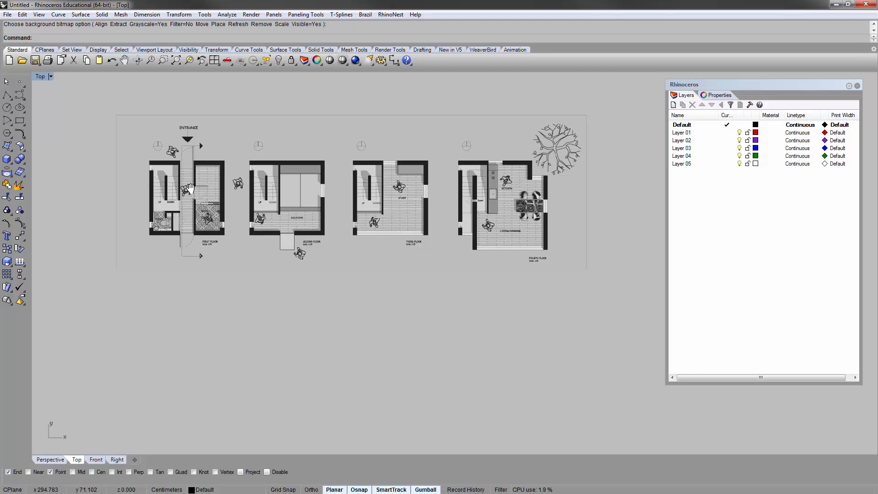
click(758, 183)
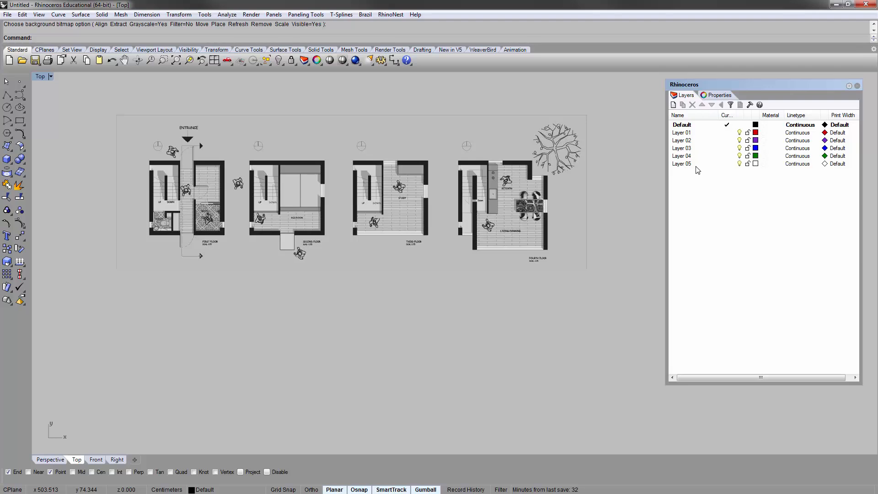
click(687, 134)
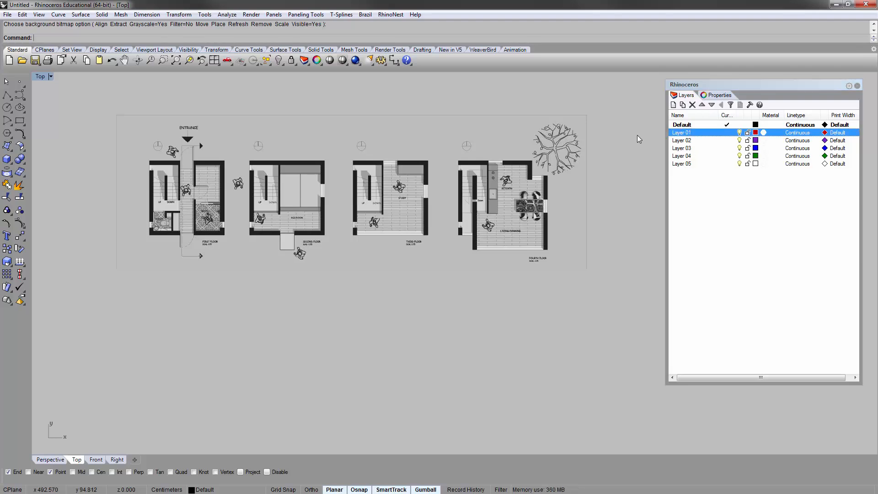
click(311, 47)
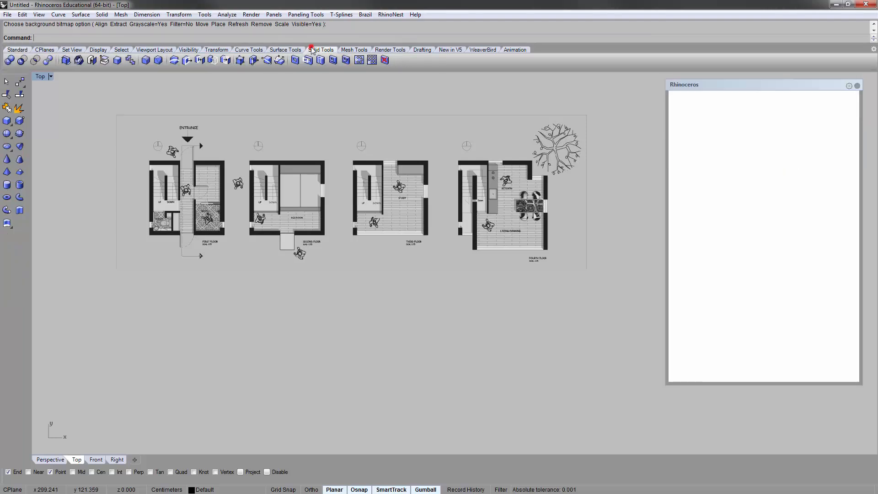
click(16, 49)
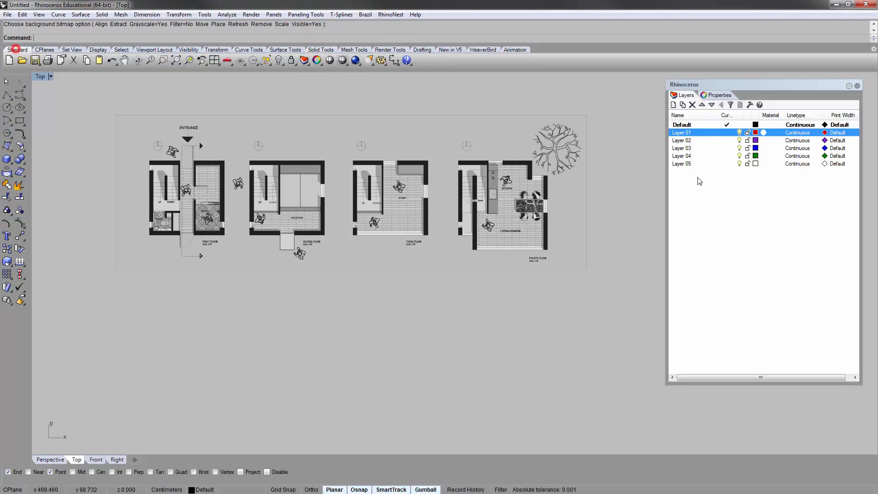
click(773, 192)
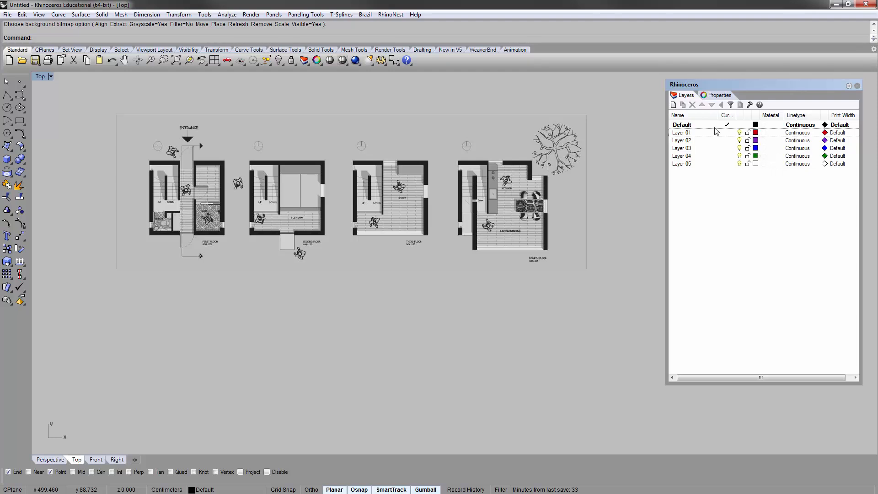
Step: Rename Layer 01 as Walls
click(686, 133)
click(686, 133)
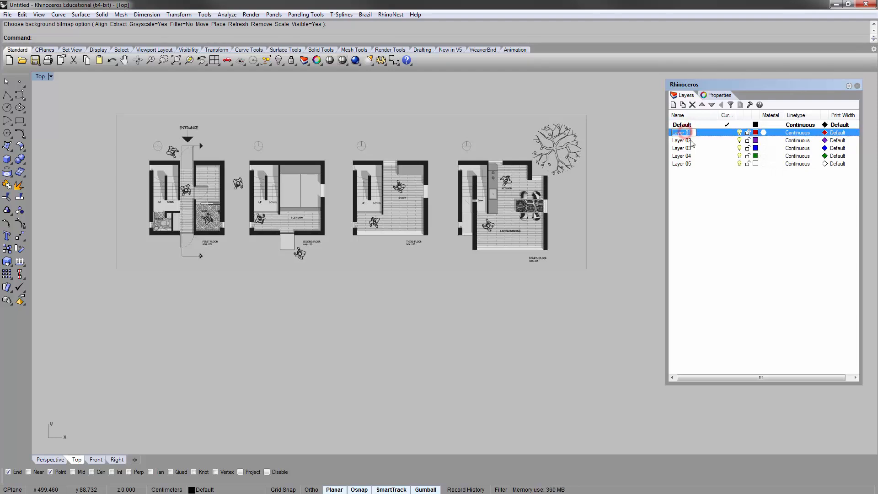
text(Walls)
Step: Rename the Default layer as Annotate
double_click(689, 125)
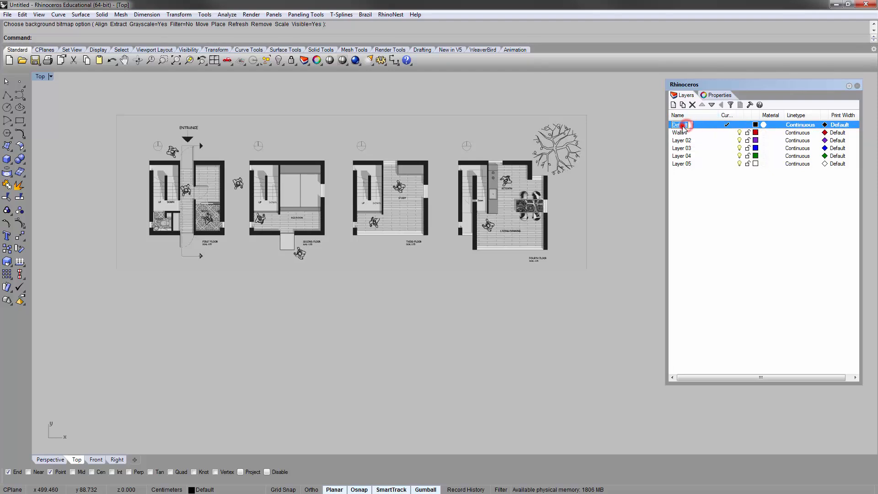
text(Anno)
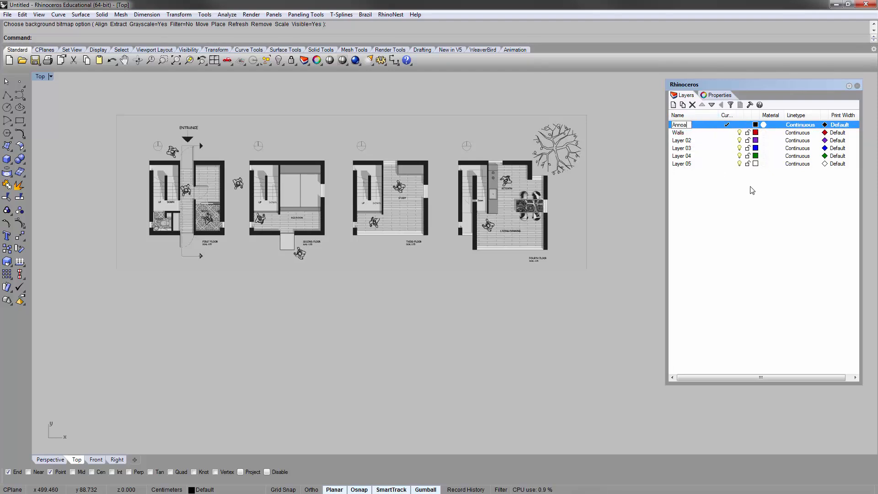
text(tate)
key(Return)
click(753, 190)
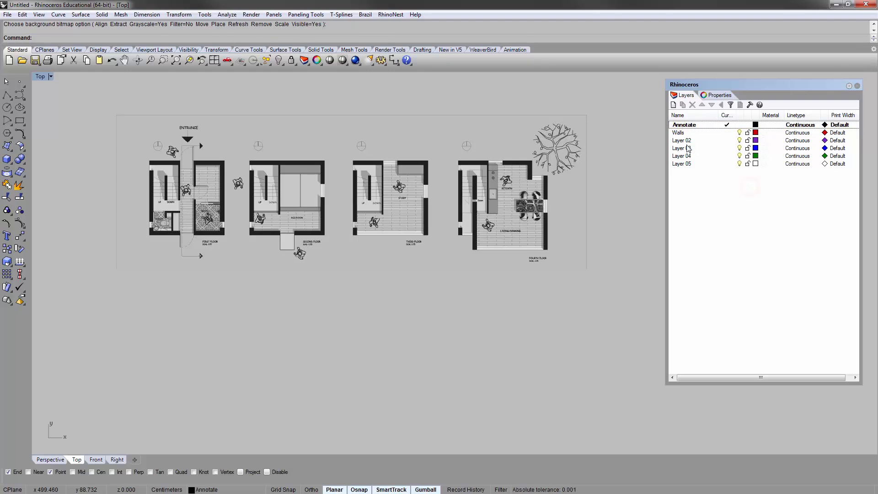
Step: Rename Layer 02 as TMP and make it the current layer
click(682, 140)
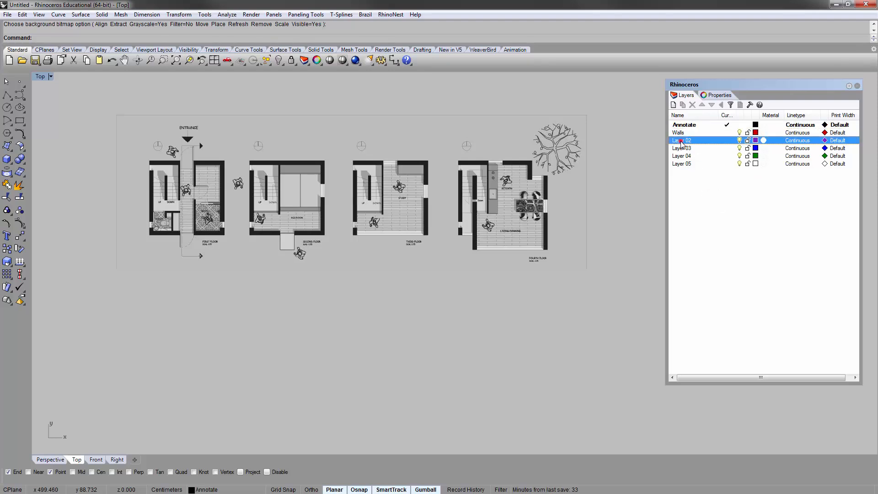
click(690, 141)
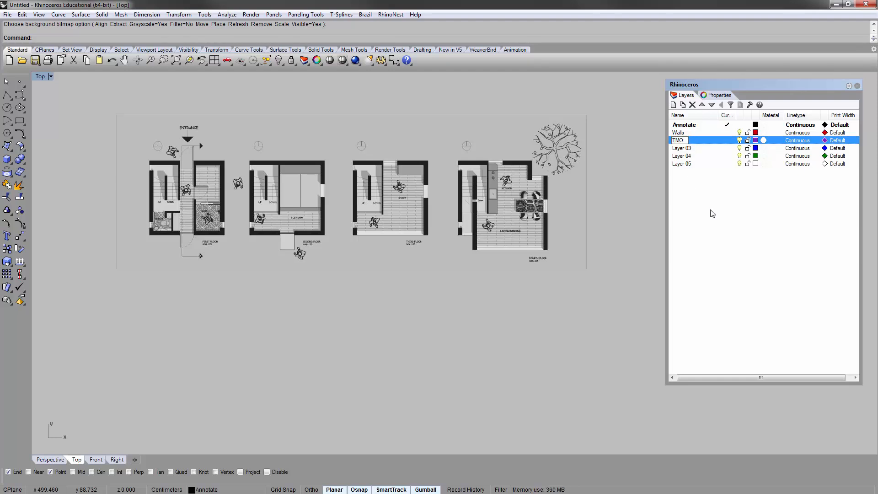
key(Return)
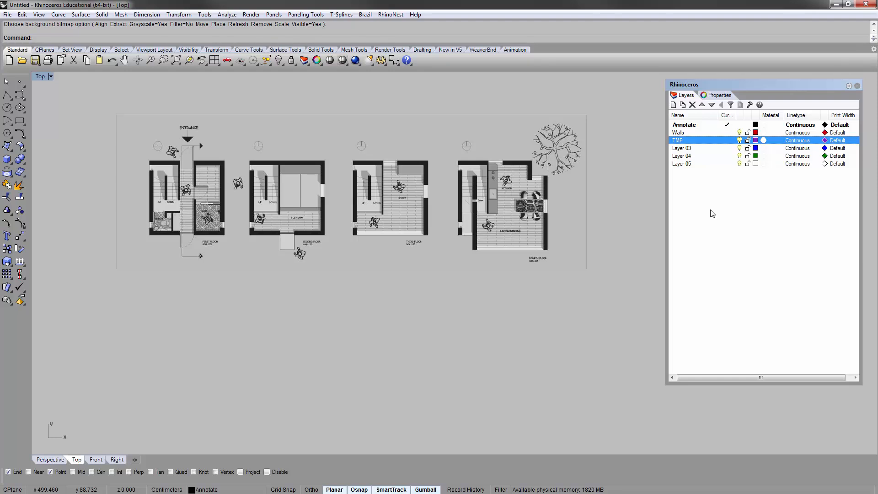
click(711, 211)
click(692, 139)
click(727, 140)
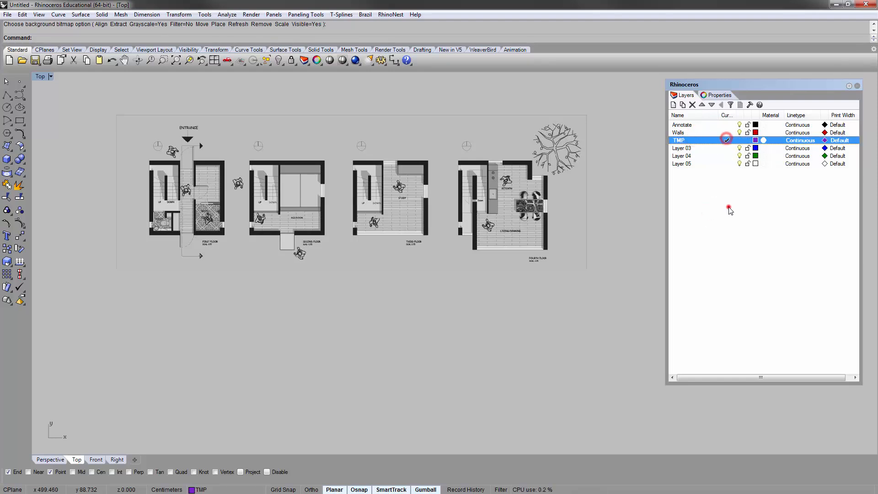
click(729, 207)
right_drag(200, 203, 214, 189)
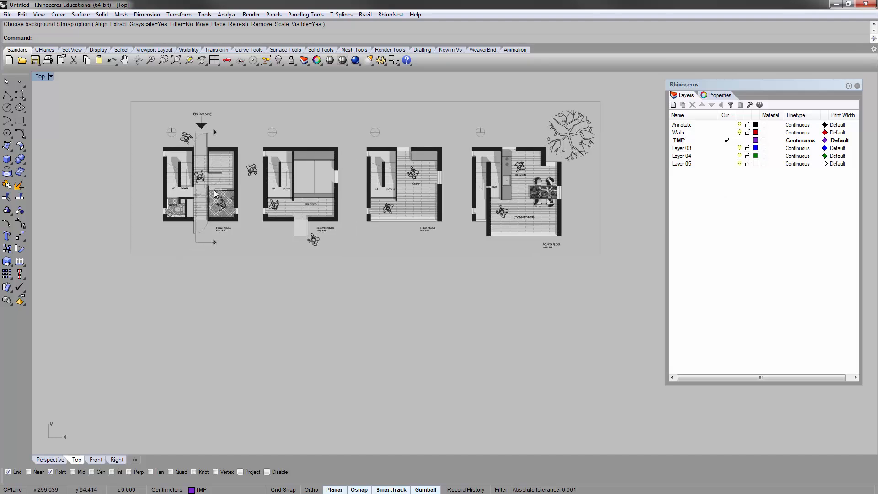
text(polyline)
key(Return)
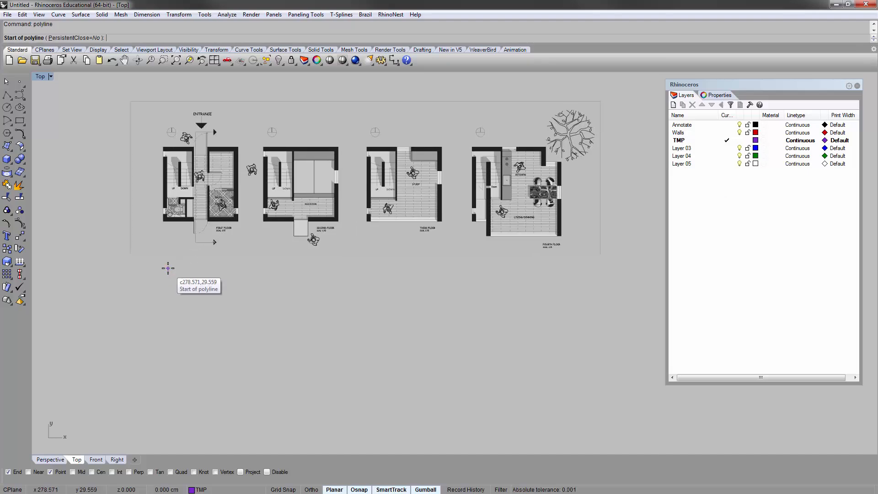
Step: Draw a 400 by 400 cm rectangle starting from the lower-left outer wall corner of the first floor plan
click(19, 120)
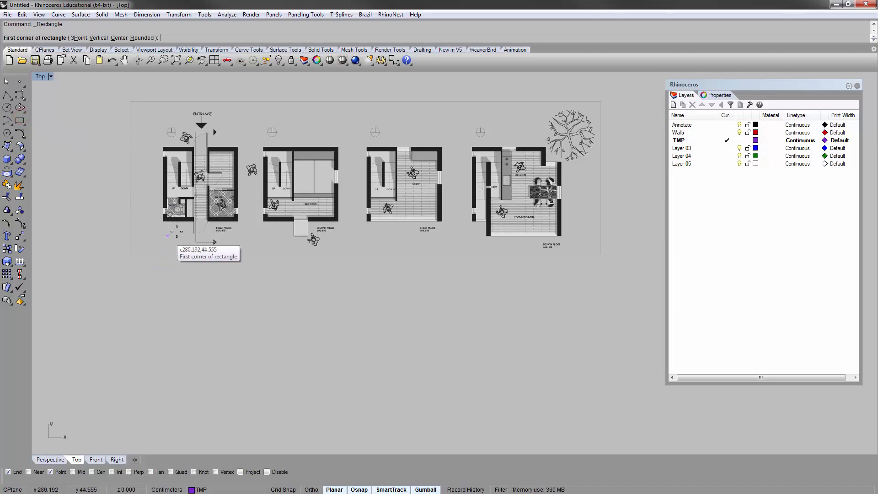
scroll(176, 223, up, 15)
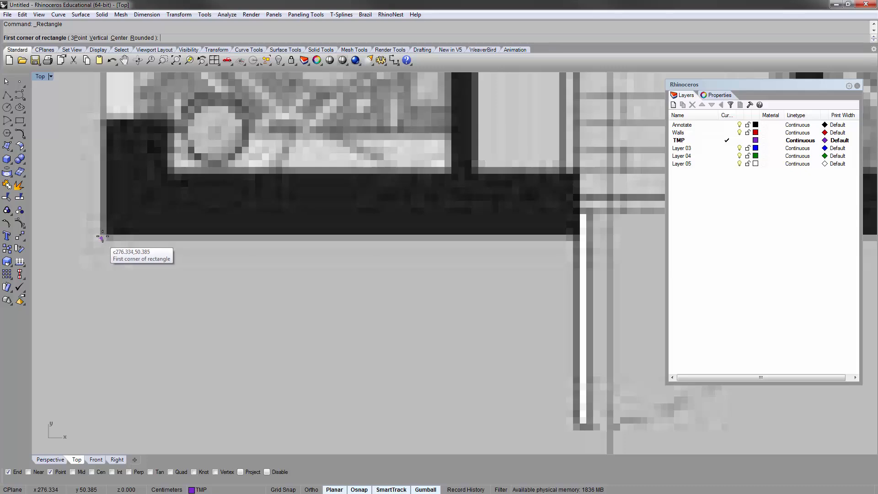
click(103, 237)
scroll(103, 238, down, 10)
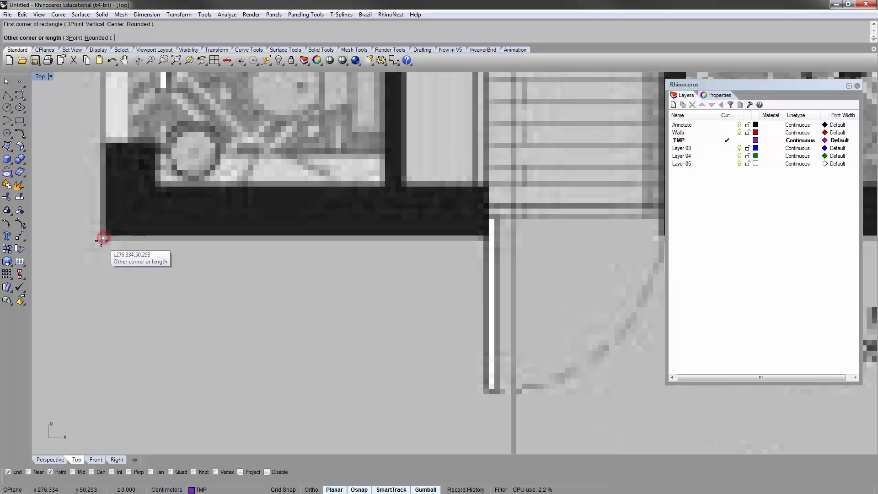
scroll(253, 228, down, 5)
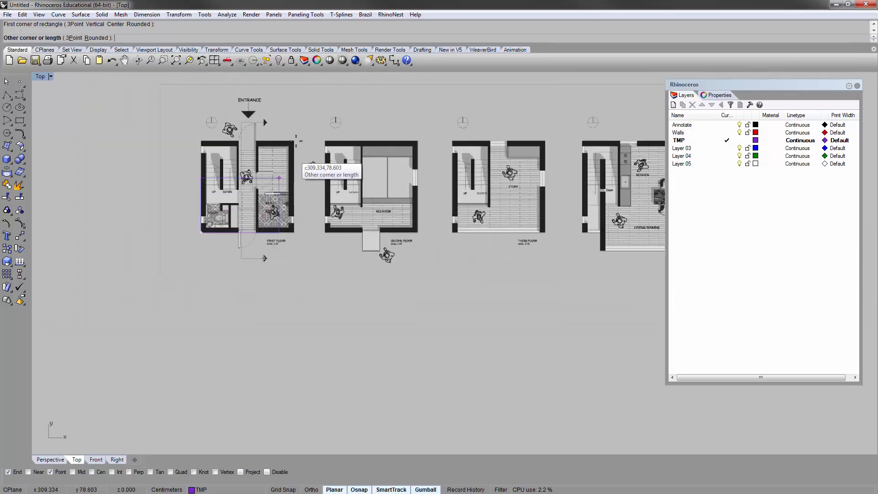
scroll(302, 133, up, 4)
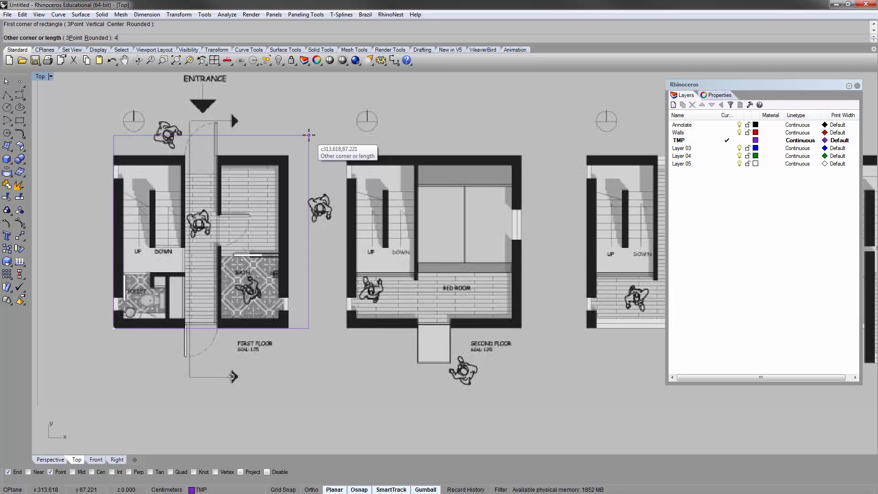
text(00)
key(Return)
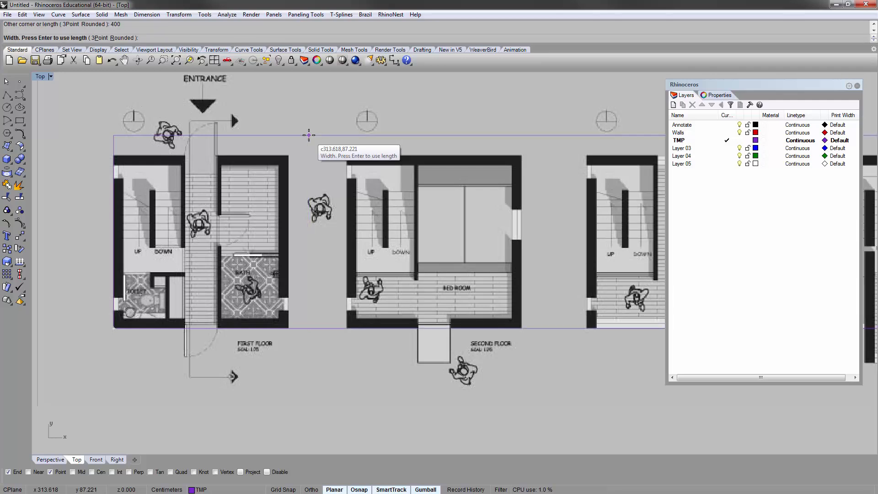
text(400)
key(Return)
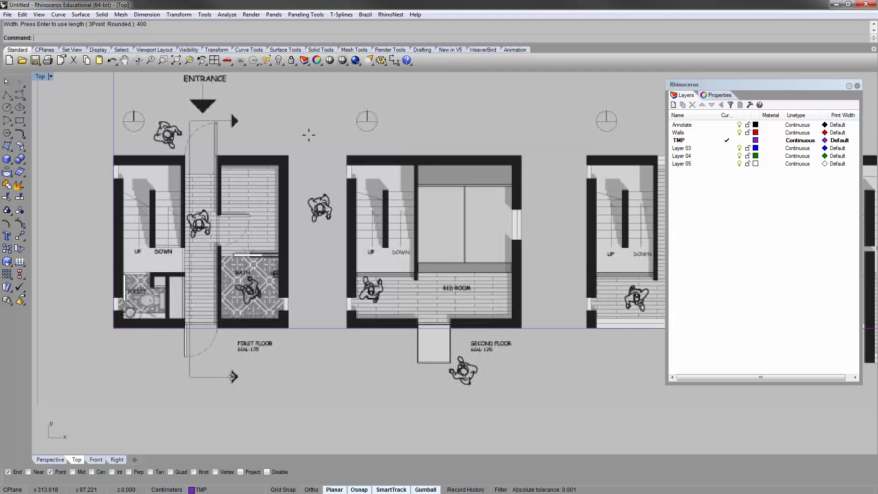
Step: Measure the length of the rectangle's upper edge between its two corners
scroll(297, 194, down, 12)
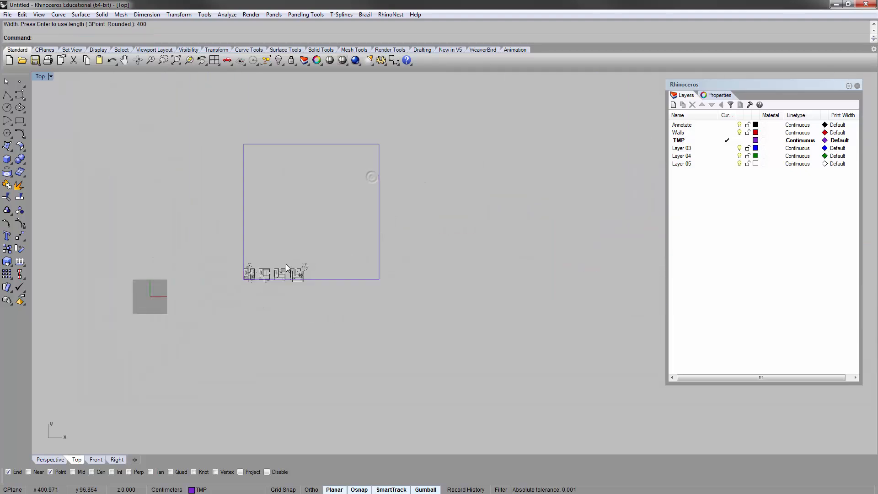
scroll(251, 272, up, 5)
text(d)
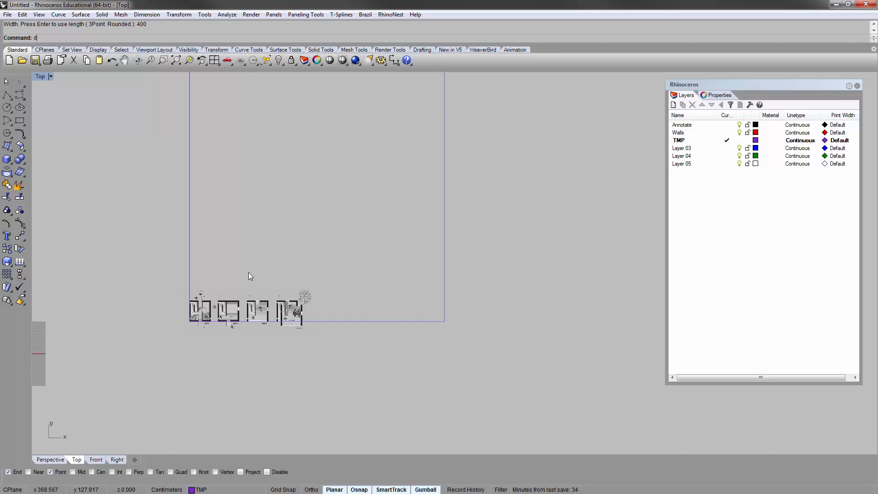
text(istance)
key(Return)
scroll(247, 272, down, 2)
right_drag(231, 149, 159, 104)
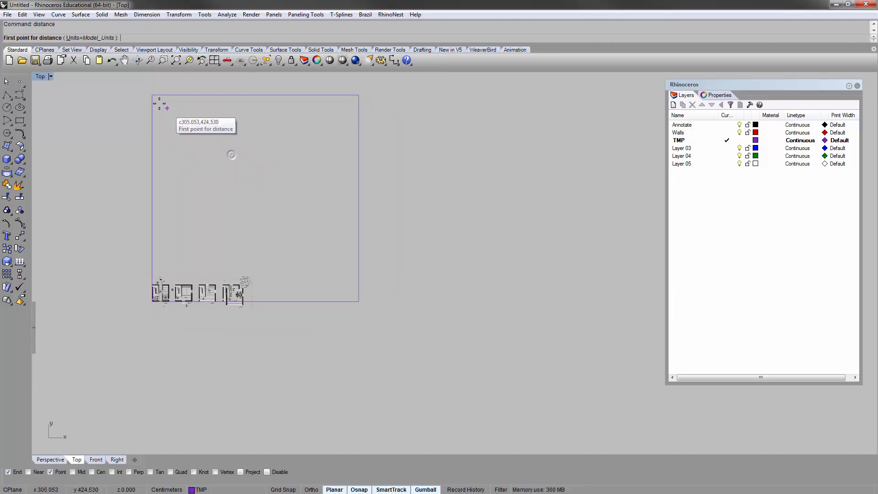
click(153, 96)
click(357, 97)
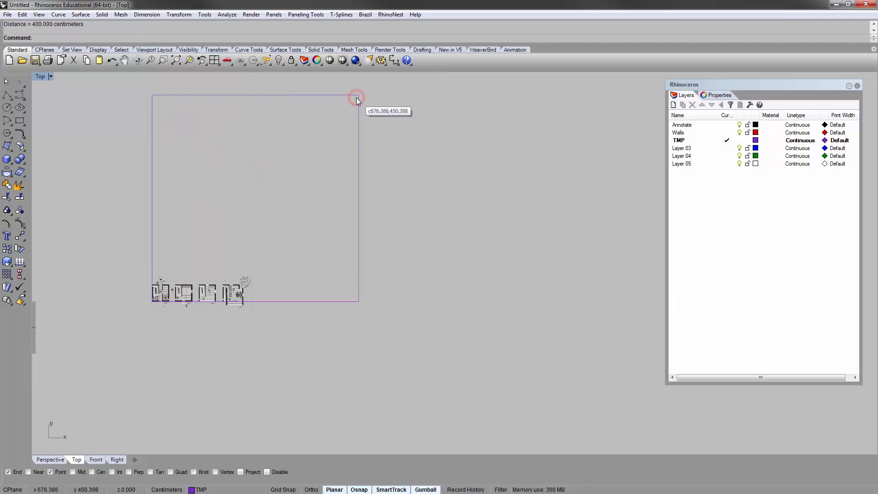
Step: Examine how the rectangle's lower-left corner lines up with the outer wall corner of the first floor plan
scroll(178, 294, up, 3)
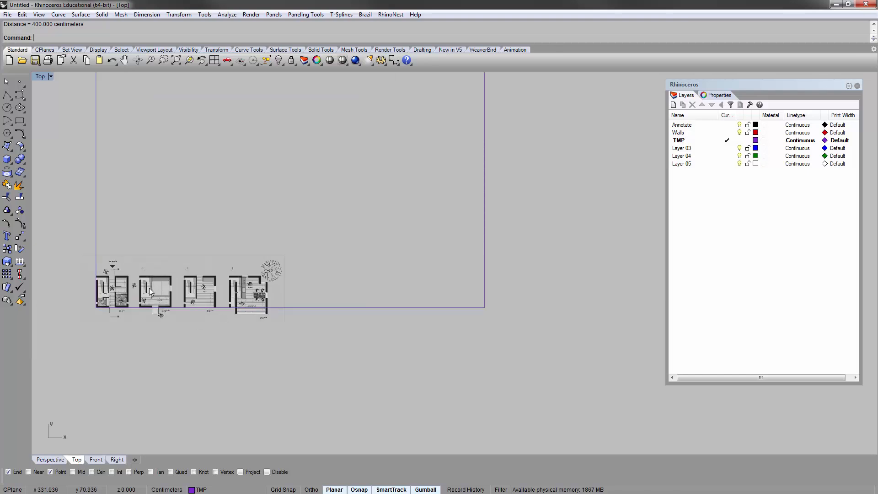
right_drag(118, 287, 220, 273)
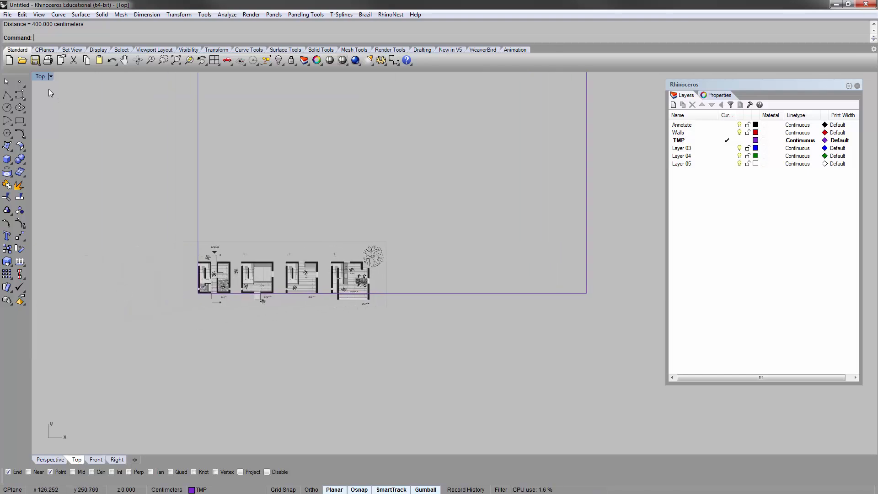
click(42, 77)
mouse_move(96, 320)
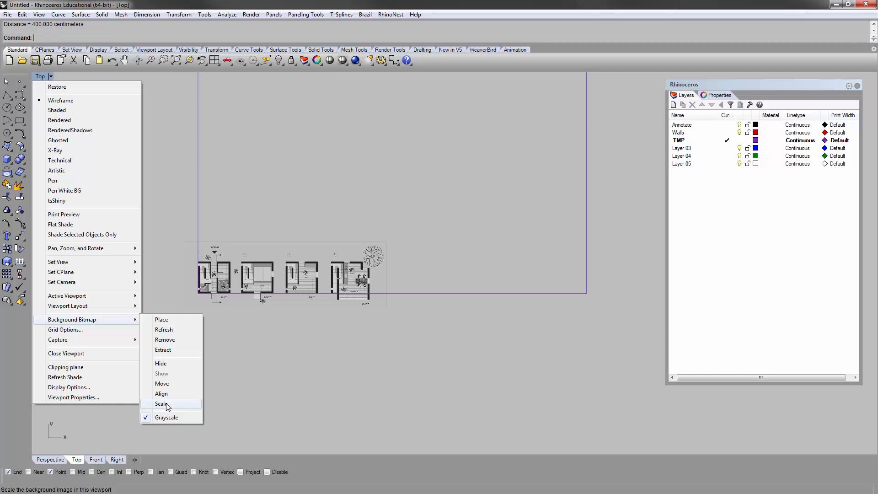
click(190, 314)
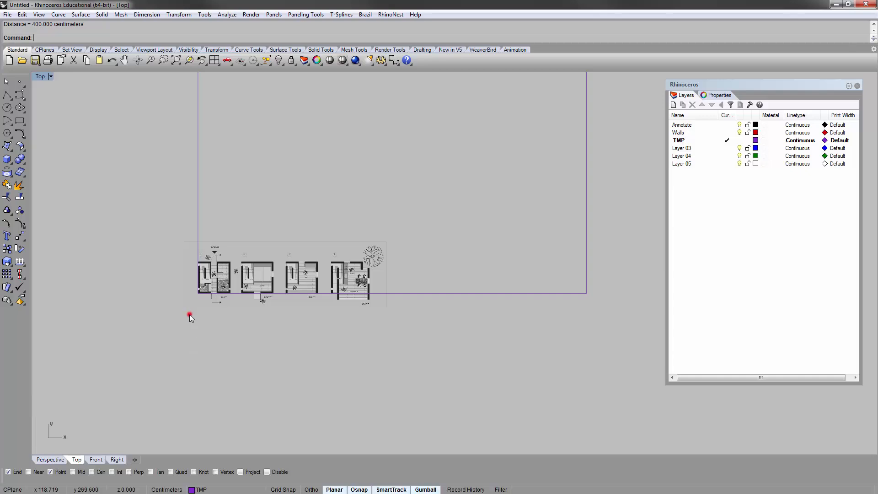
scroll(190, 304, up, 6)
click(221, 280)
scroll(194, 278, up, 6)
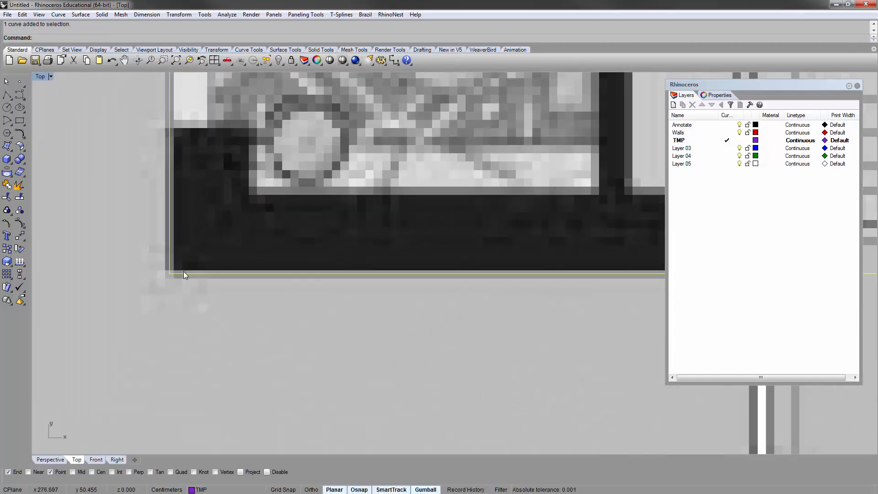
scroll(170, 280, down, 10)
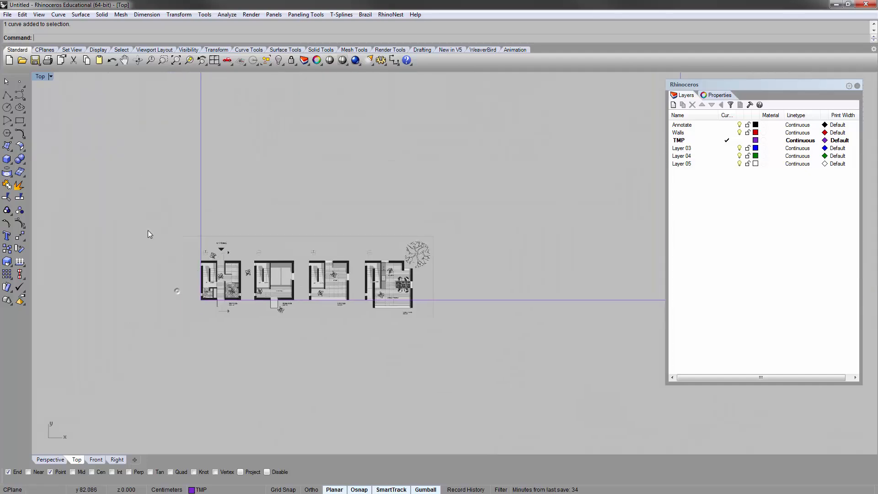
Step: Start scaling the background bitmap with the rectangle's lower-left corner as the origin point
click(51, 76)
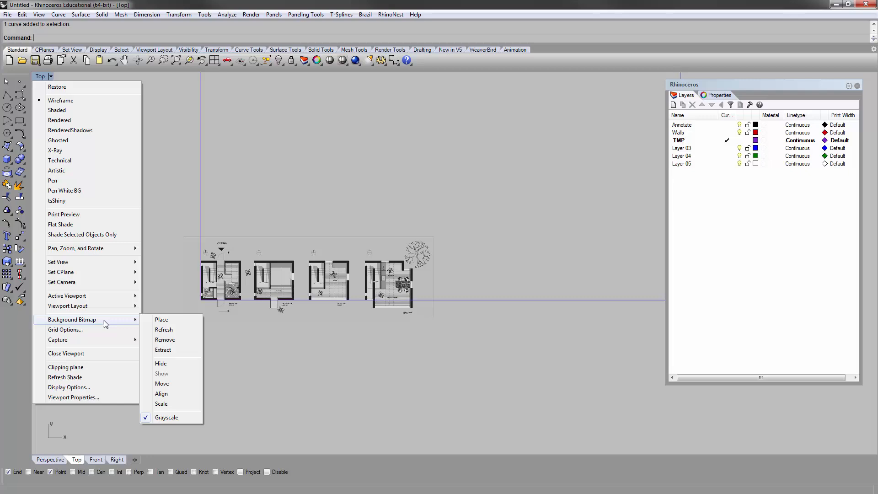
click(175, 404)
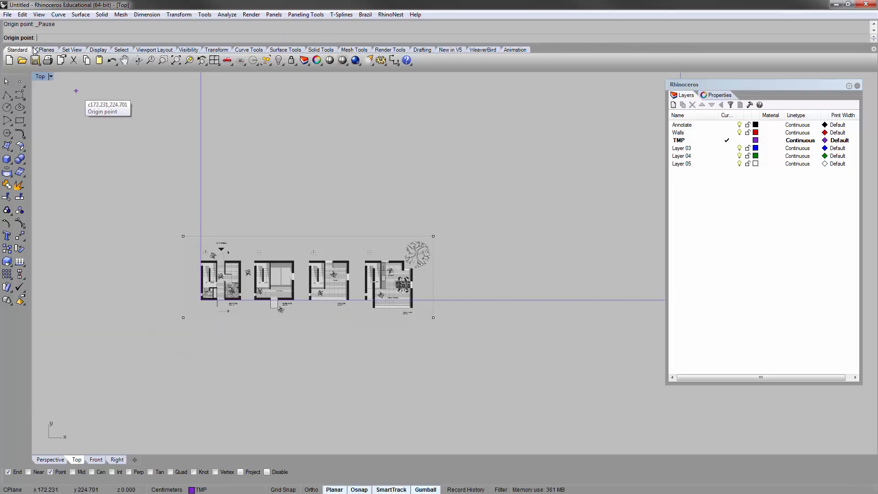
scroll(215, 297, up, 5)
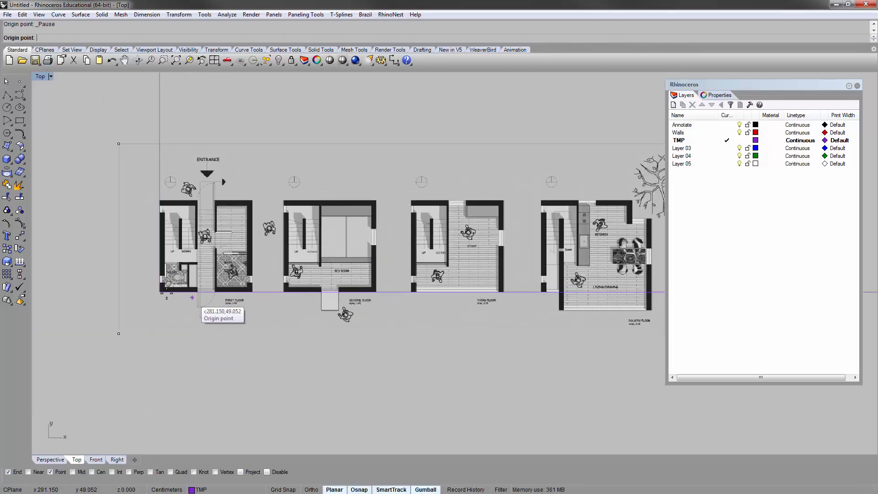
click(153, 290)
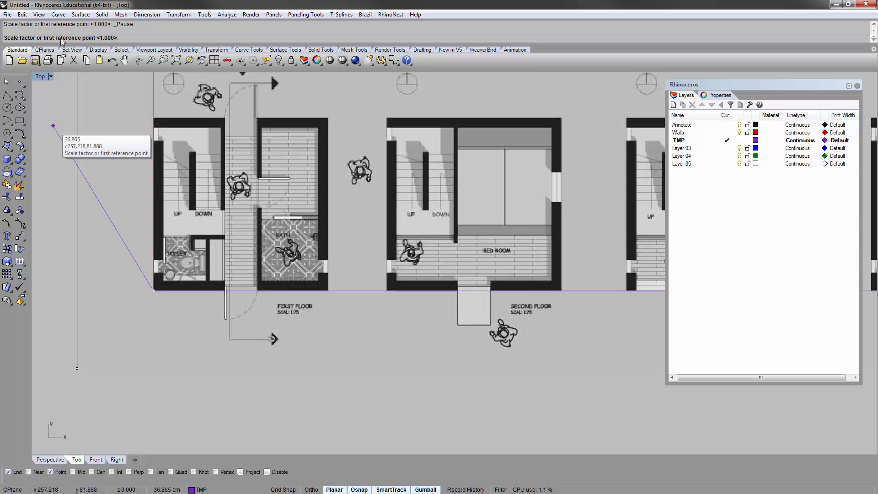
Step: Set the scale's first reference point at the lower-right outer wall corner of the first floor plan, along the rectangle's bottom edge
scroll(71, 220, down, 4)
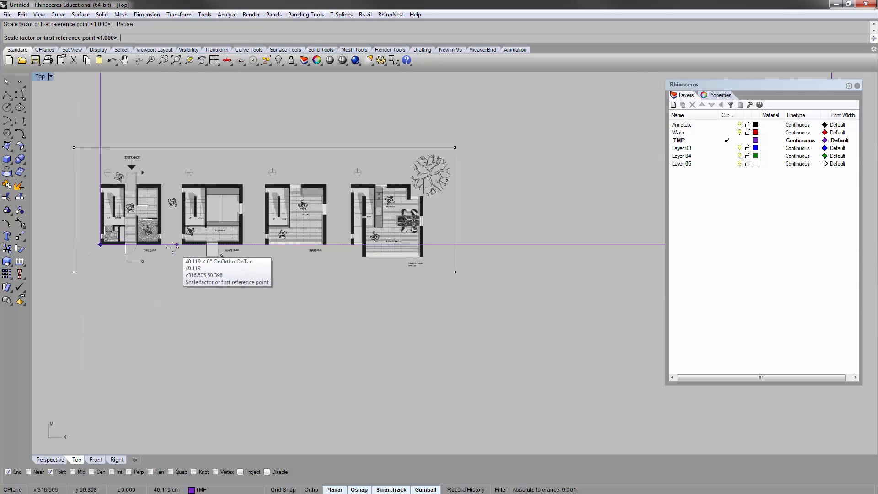
scroll(173, 246, up, 8)
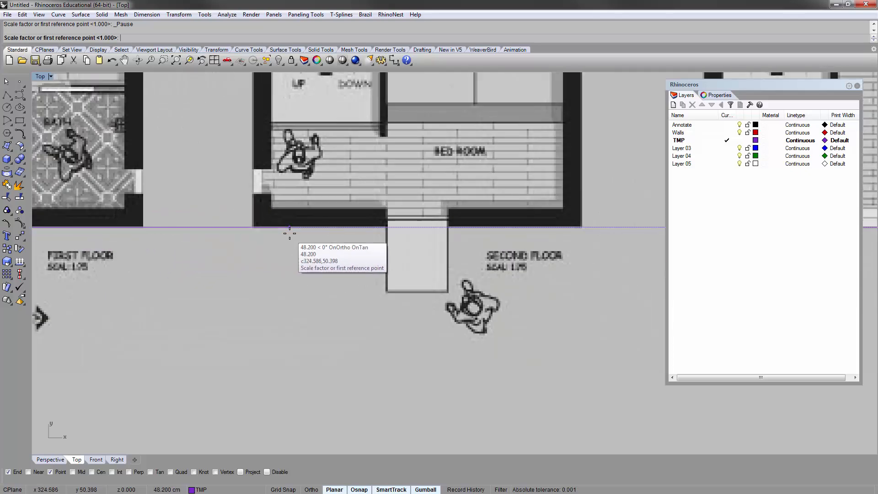
scroll(254, 226, down, 5)
scroll(231, 248, up, 7)
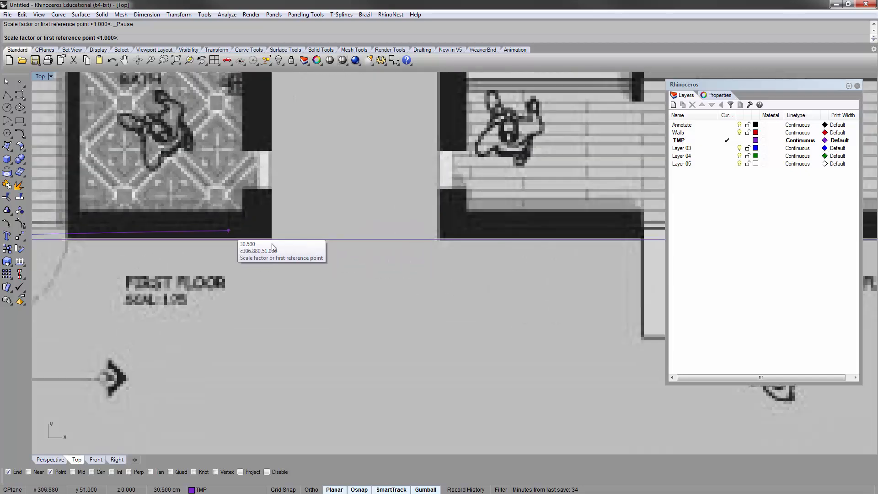
scroll(270, 239, up, 5)
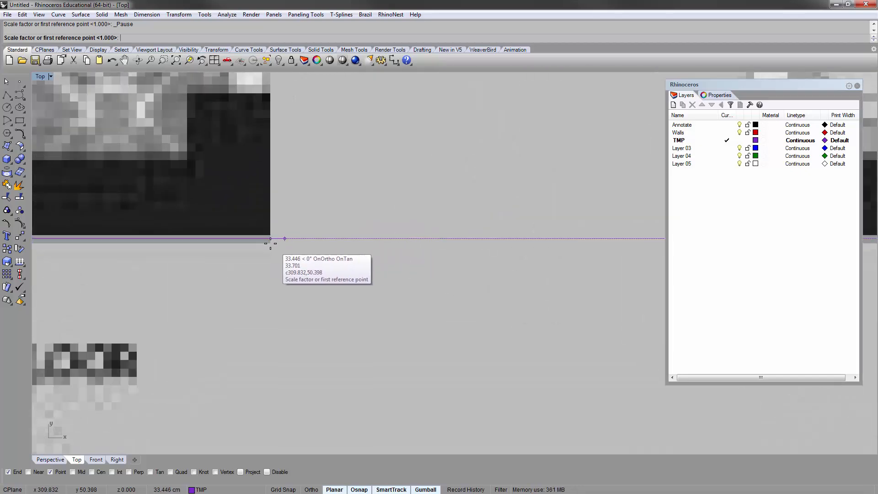
scroll(269, 237, up, 3)
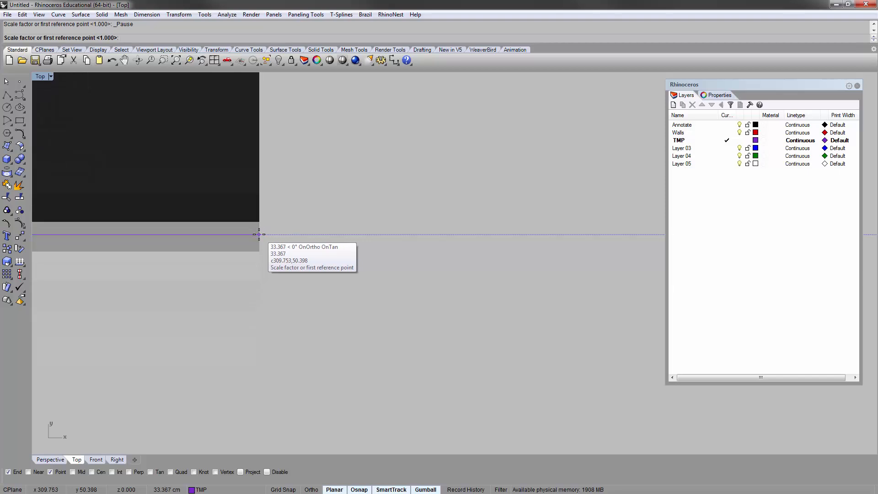
click(259, 234)
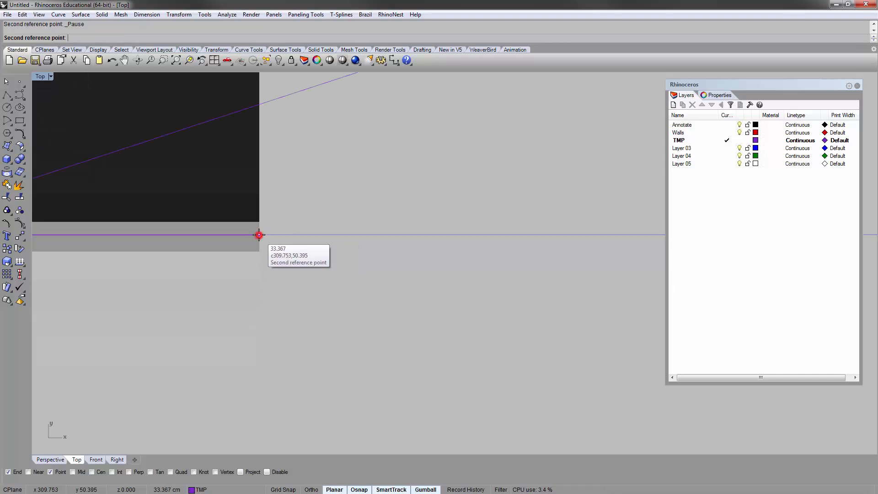
Step: Finish scaling the background bitmap by setting the second reference point at the rectangle's lower-right corner
scroll(259, 235, down, 4)
scroll(259, 234, down, 10)
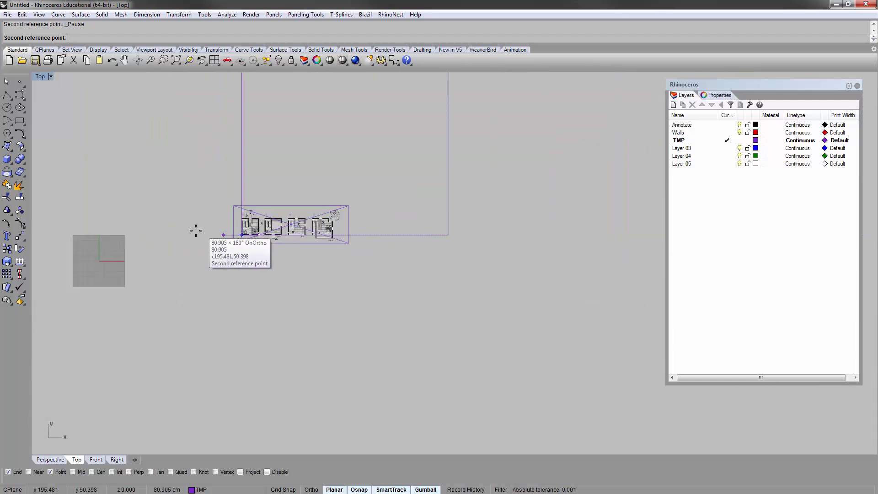
scroll(195, 231, down, 6)
scroll(293, 241, up, 6)
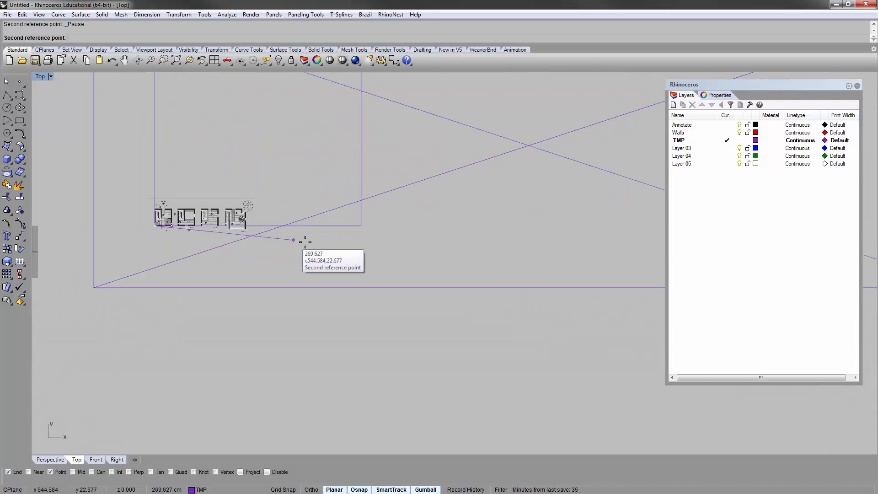
click(362, 225)
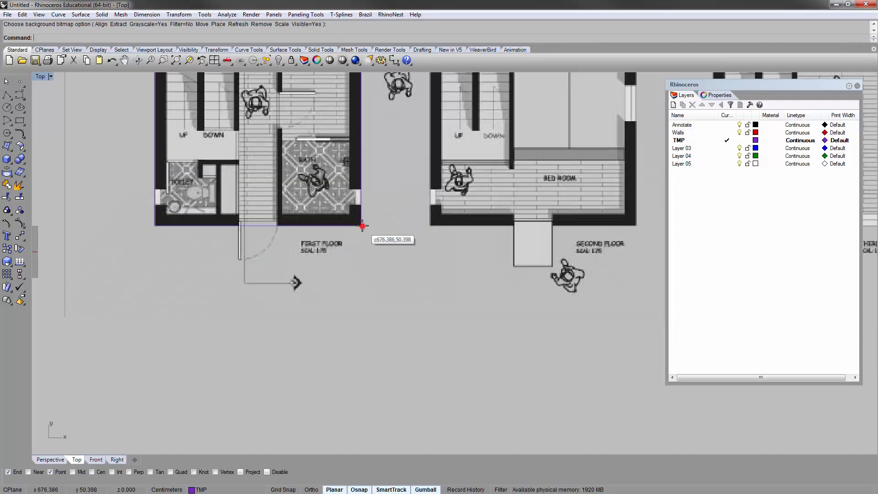
Step: Examine how the rectangle's edges and corners line up with the outer walls of the scaled first floor plan
right_drag(339, 355, 321, 254)
scroll(145, 284, up, 12)
click(139, 259)
scroll(139, 259, down, 8)
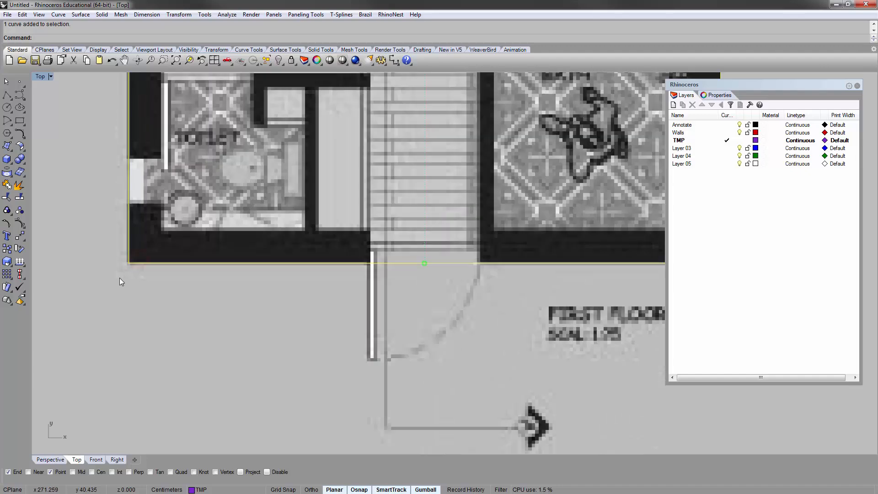
right_drag(429, 262, 407, 452)
click(349, 129)
scroll(137, 160, up, 8)
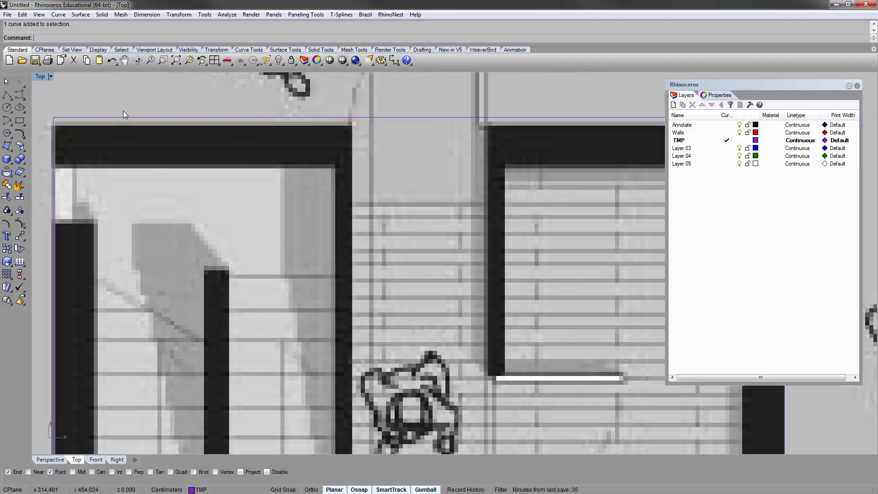
scroll(123, 117, down, 5)
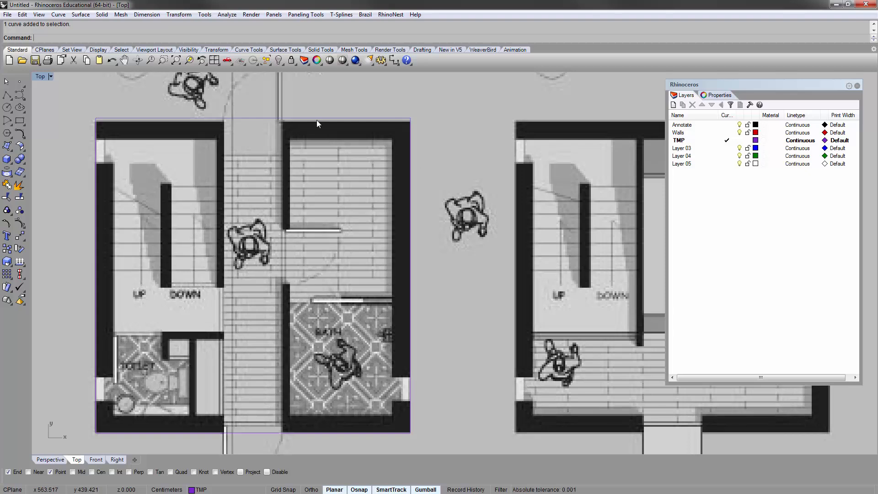
scroll(160, 315, down, 5)
scroll(146, 263, up, 3)
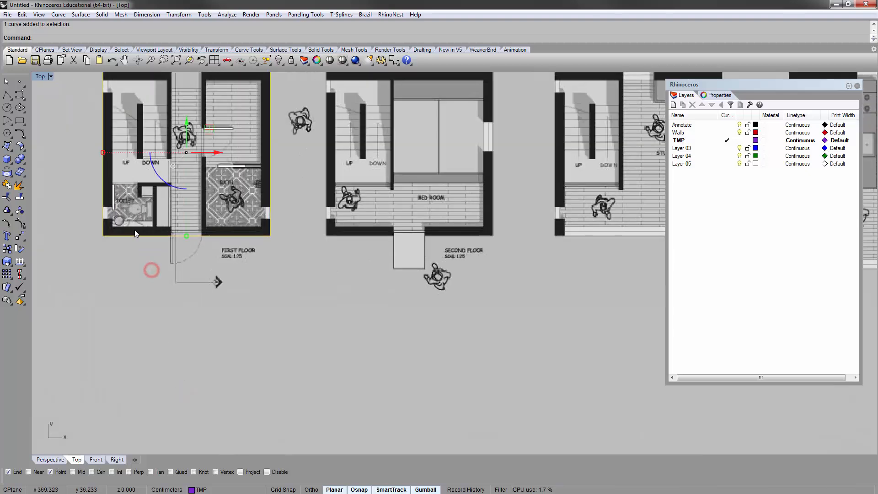
Step: Move the rectangle around the first floor plan to the Walls layer
scroll(134, 230, down, 3)
scroll(144, 179, up, 3)
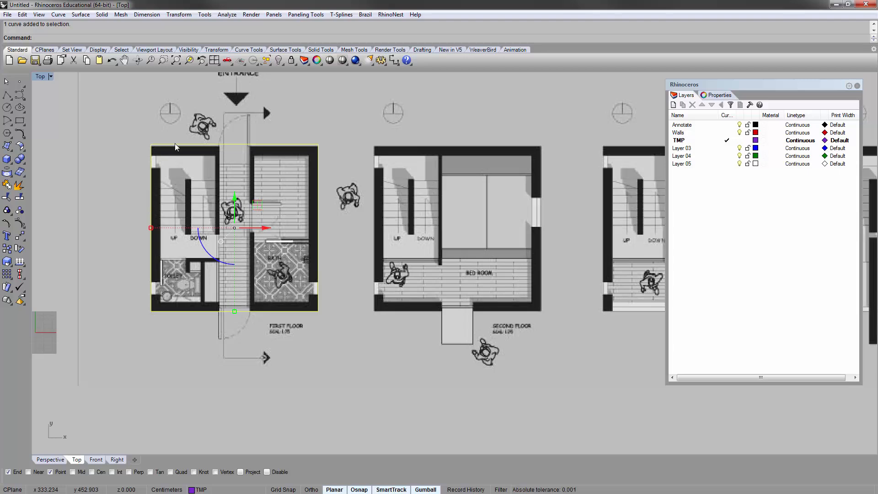
click(325, 138)
click(688, 134)
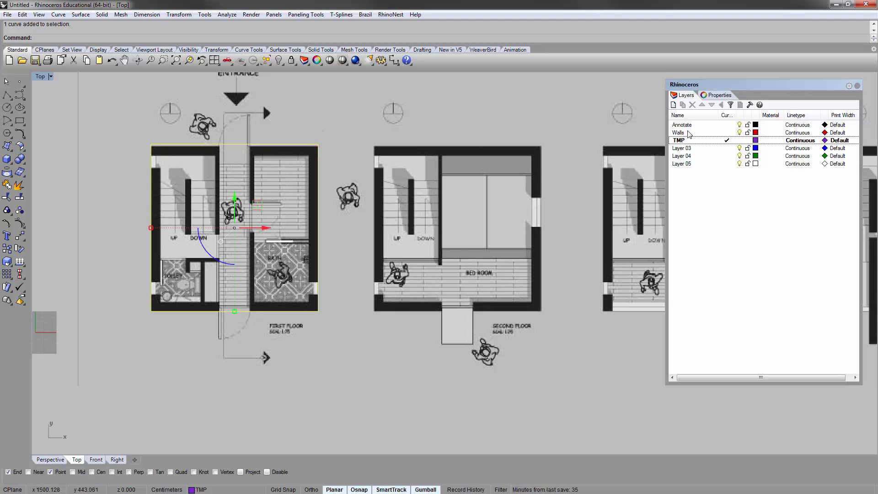
right_click(689, 133)
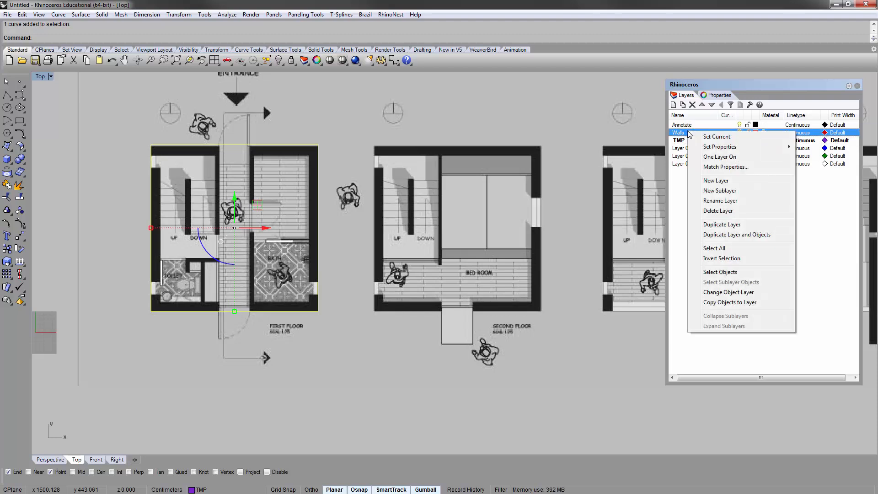
click(740, 294)
click(363, 144)
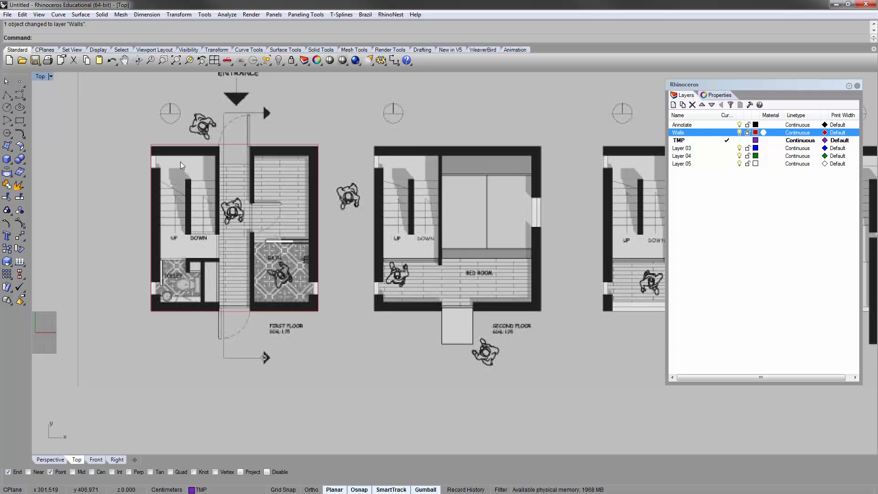
Step: Set the Walls layer's display color to the preset Red
right_drag(326, 181, 331, 142)
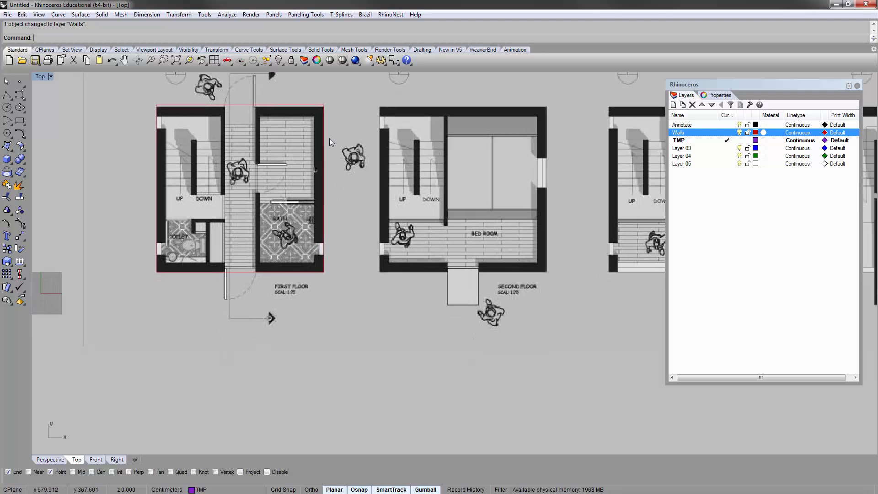
click(756, 133)
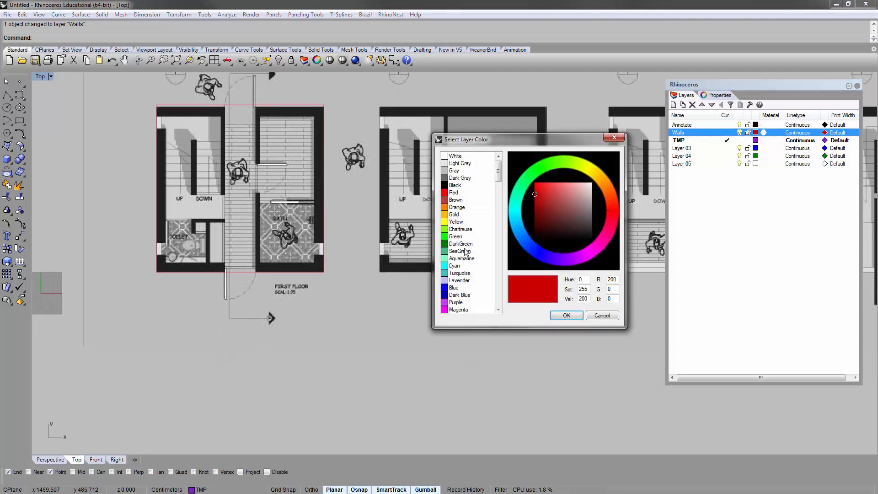
double_click(455, 193)
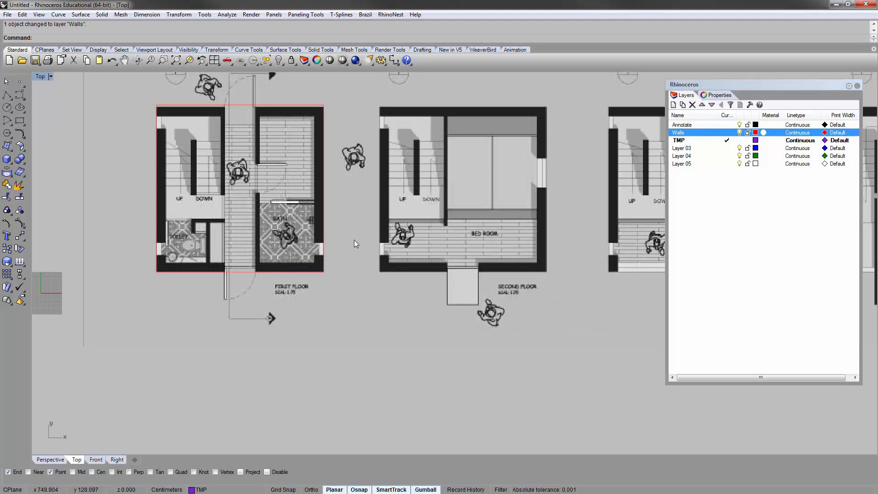
right_drag(264, 193, 231, 228)
scroll(189, 167, up, 5)
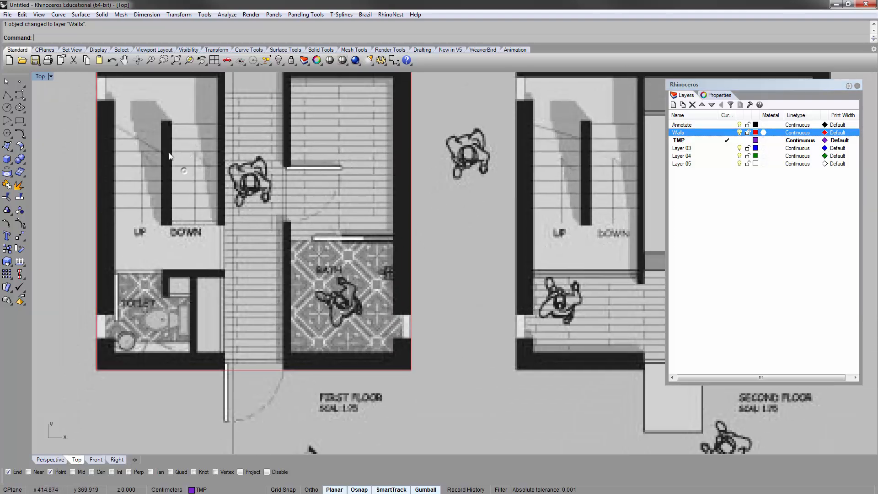
right_drag(97, 222, 87, 263)
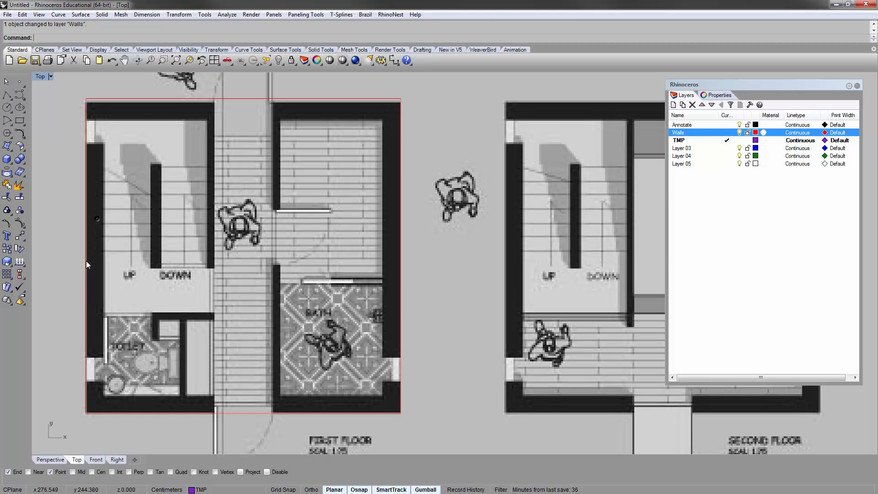
click(88, 99)
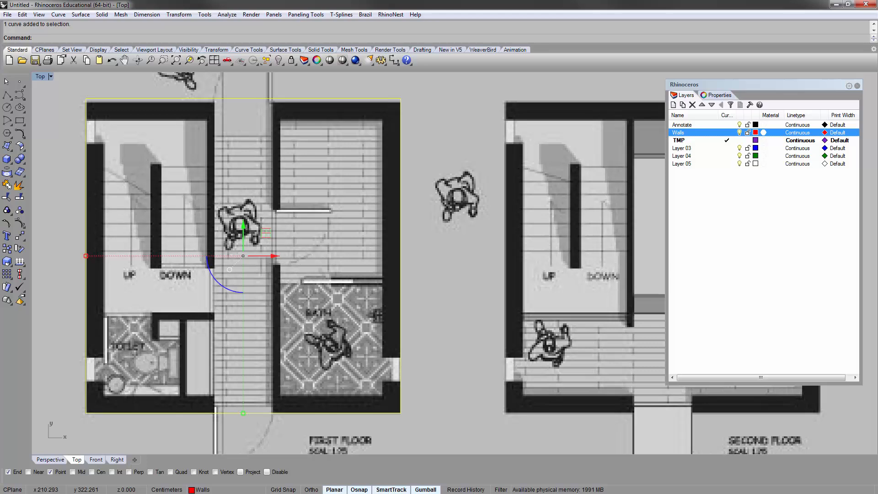
key(alt+Tab)
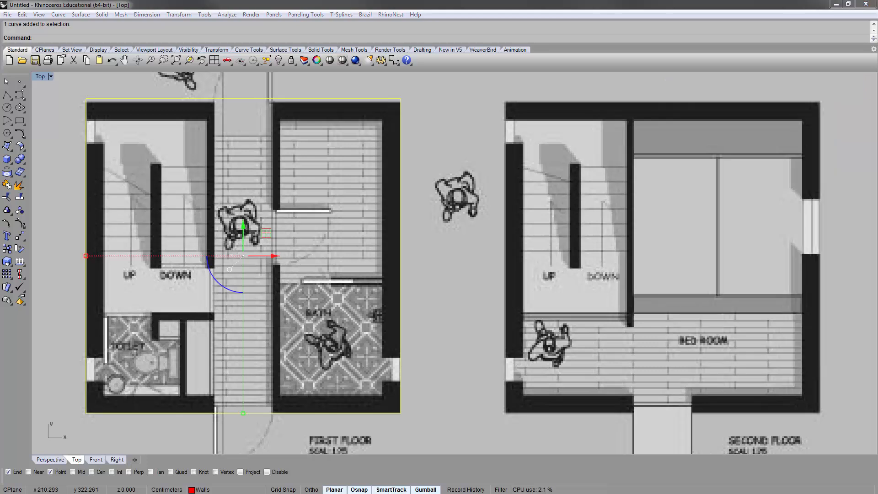
click(283, 2)
right_drag(251, 170, 262, 171)
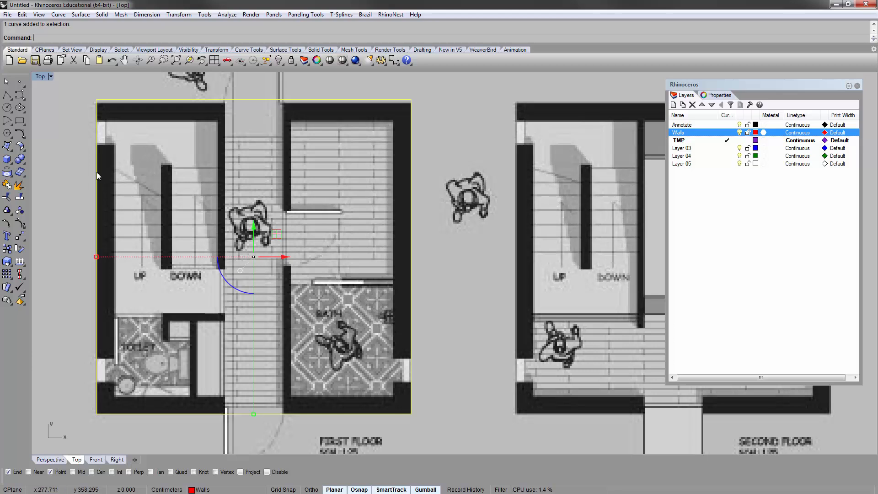
click(130, 150)
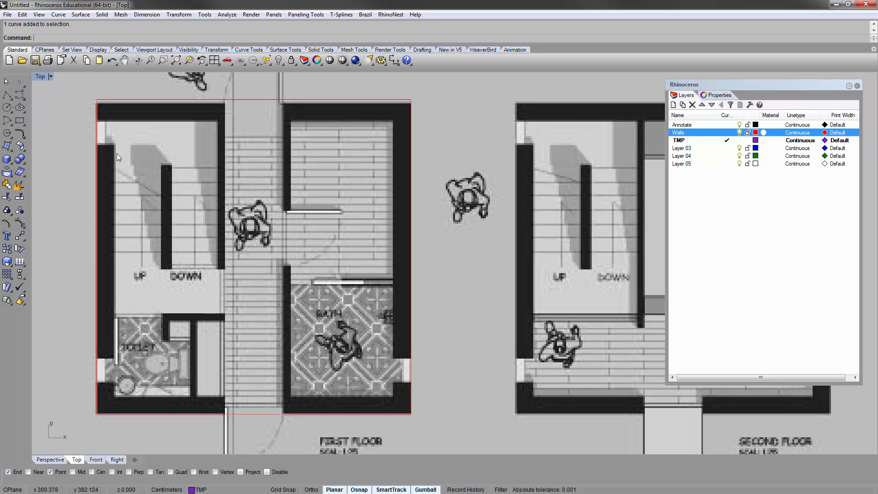
click(110, 156)
click(125, 109)
click(352, 104)
Step: Enable midpoint snapping and gauge the left outer wall's thickness with a horizontal polyline from the midpoint of the rectangle's left edge
text(polyline)
key(Return)
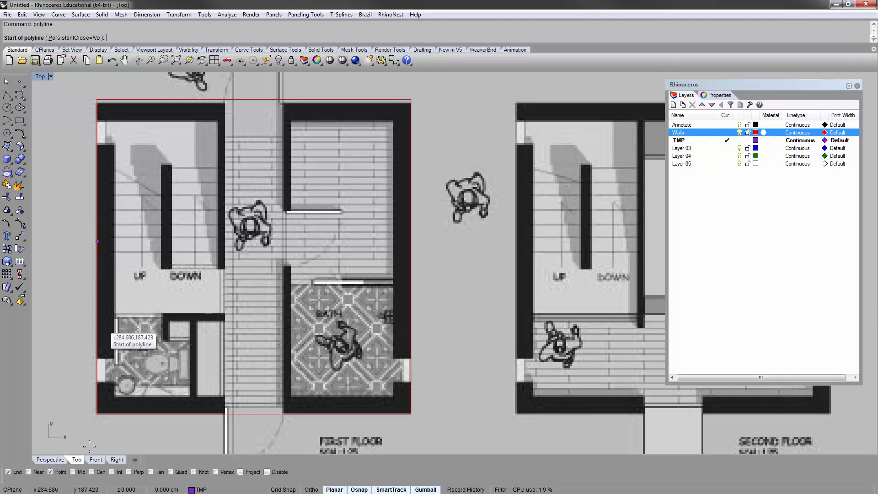
click(82, 472)
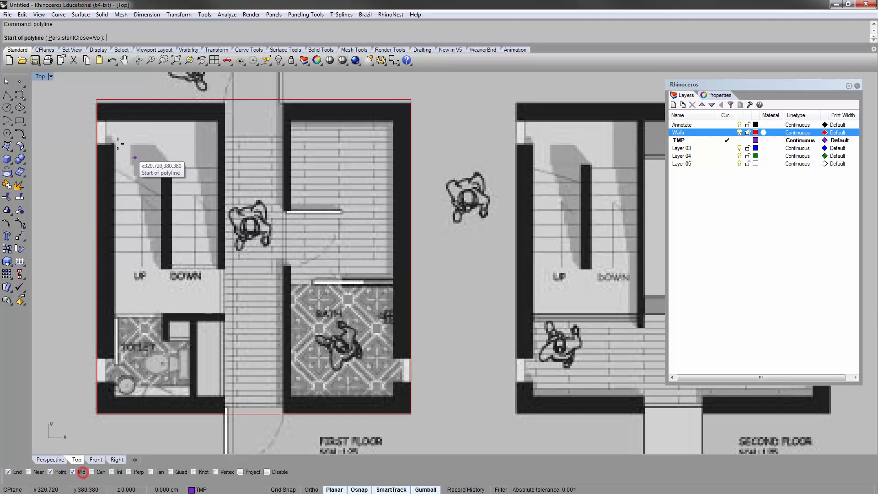
click(96, 257)
scroll(98, 257, up, 5)
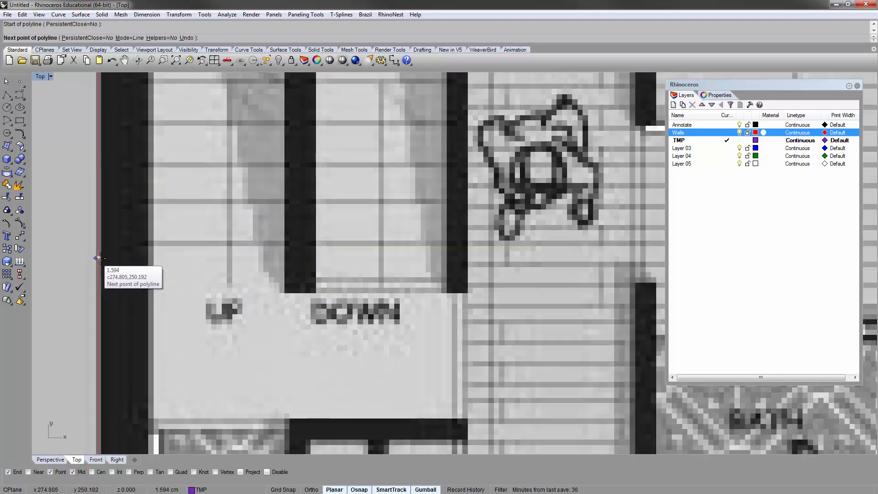
scroll(147, 258, up, 1)
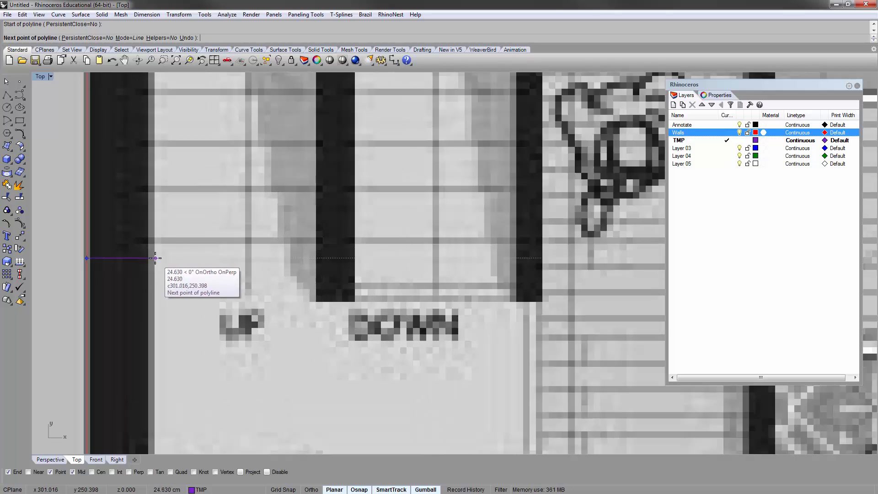
scroll(112, 254, down, 6)
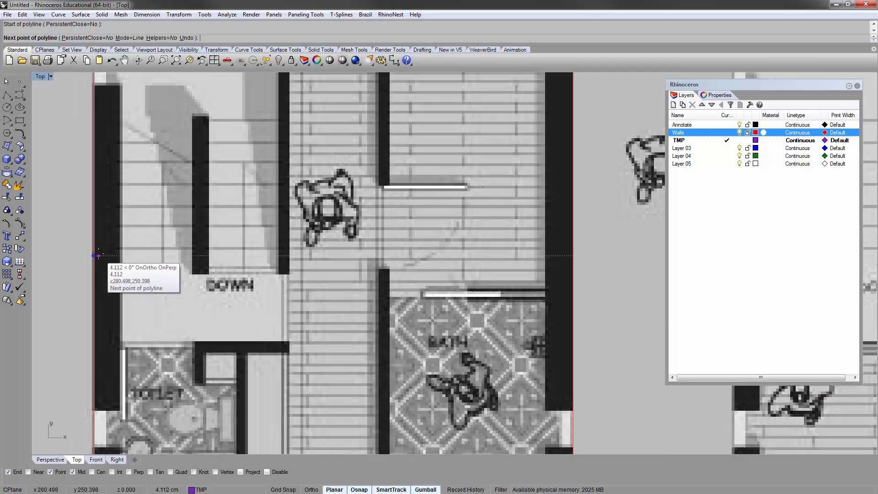
scroll(112, 254, up, 5)
scroll(113, 255, up, 4)
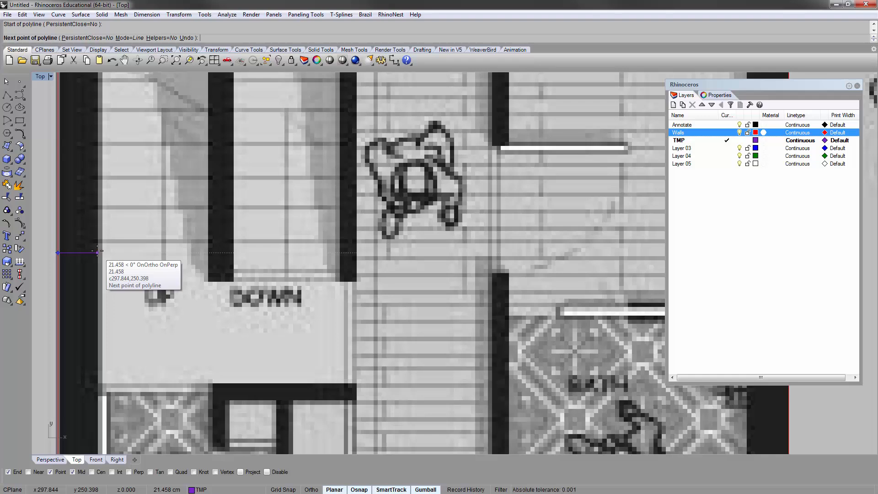
click(98, 251)
scroll(97, 251, down, 10)
key(Return)
Step: Gauge the thickness of the interior wall beside the bath with a polyline started at the wall's upper-left corner
scroll(343, 339, up, 6)
key(Return)
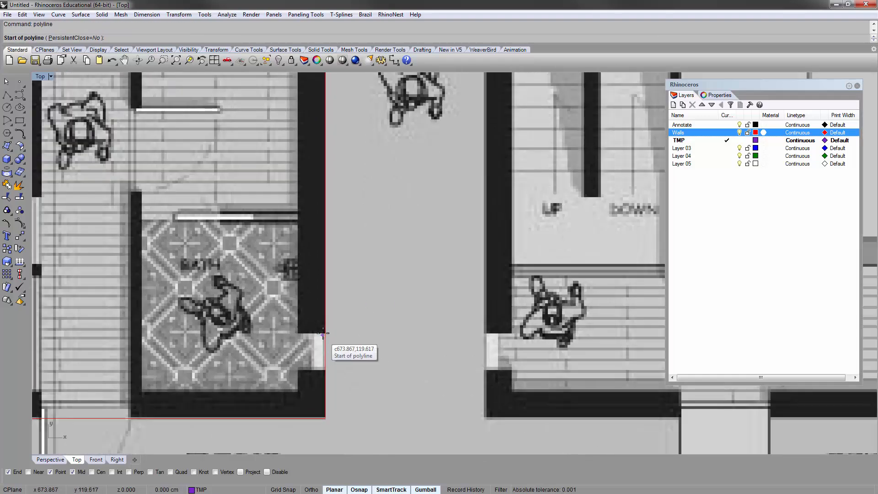
click(320, 175)
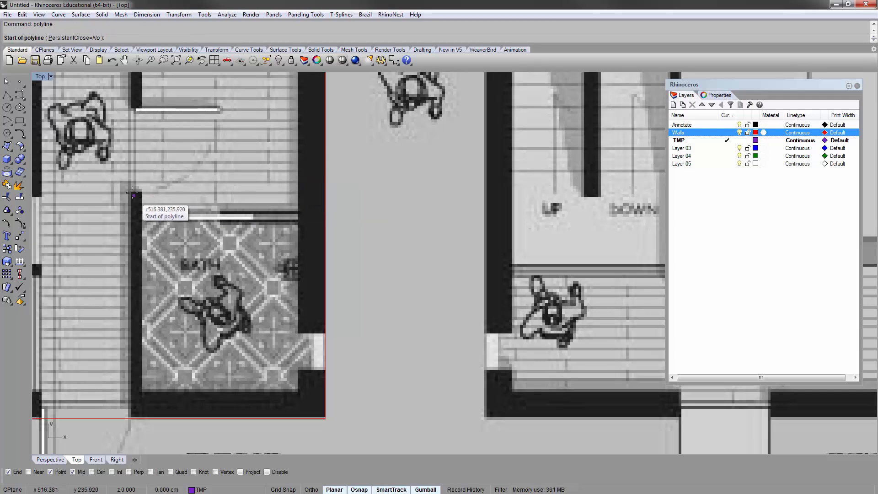
click(132, 190)
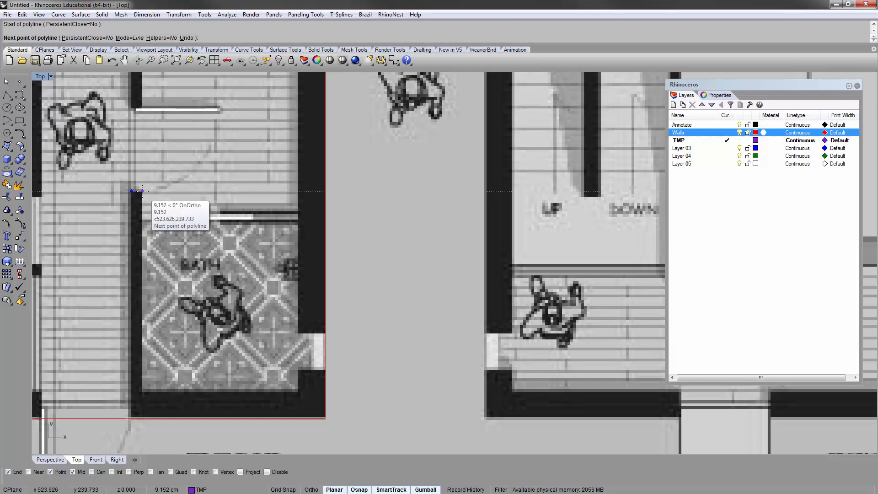
scroll(142, 190, up, 2)
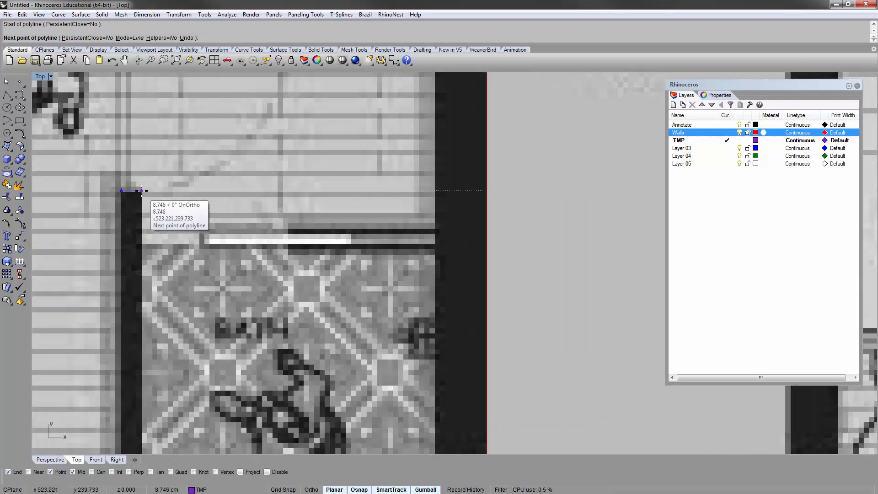
scroll(142, 190, down, 1)
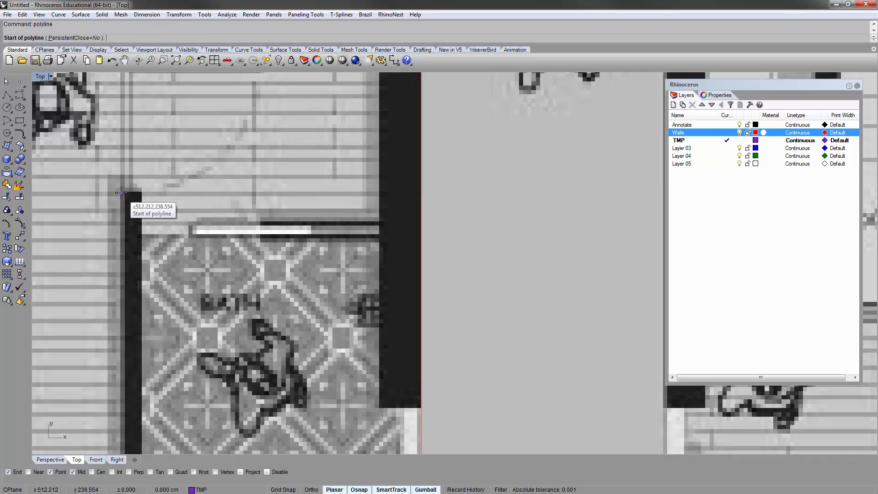
click(121, 193)
key(Return)
scroll(142, 194, down, 5)
scroll(255, 195, up, 4)
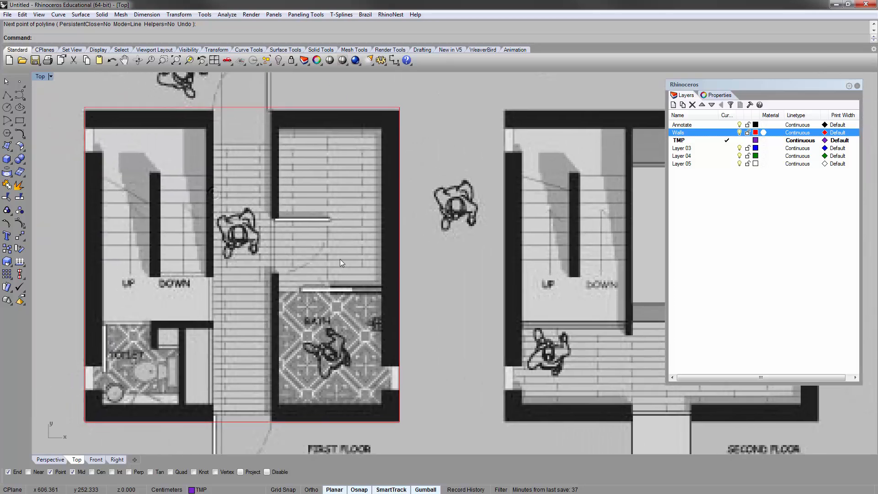
right_drag(255, 195, 269, 205)
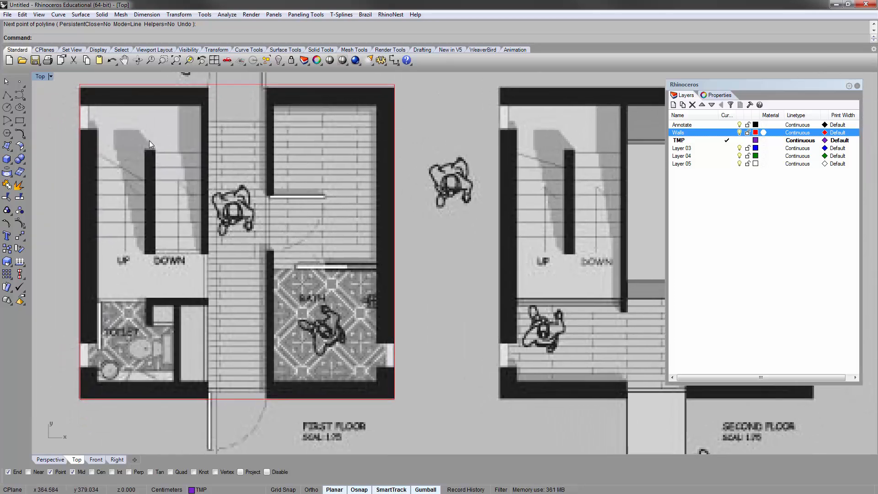
right_drag(197, 160, 179, 155)
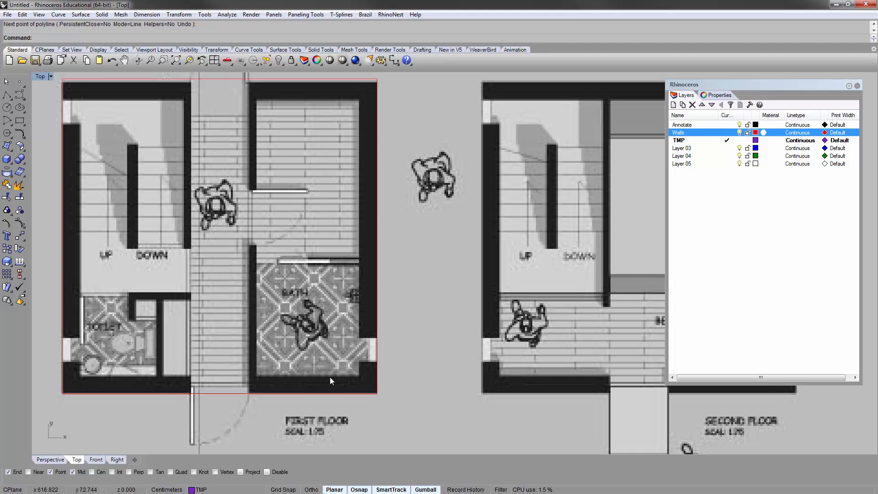
right_drag(135, 79, 143, 98)
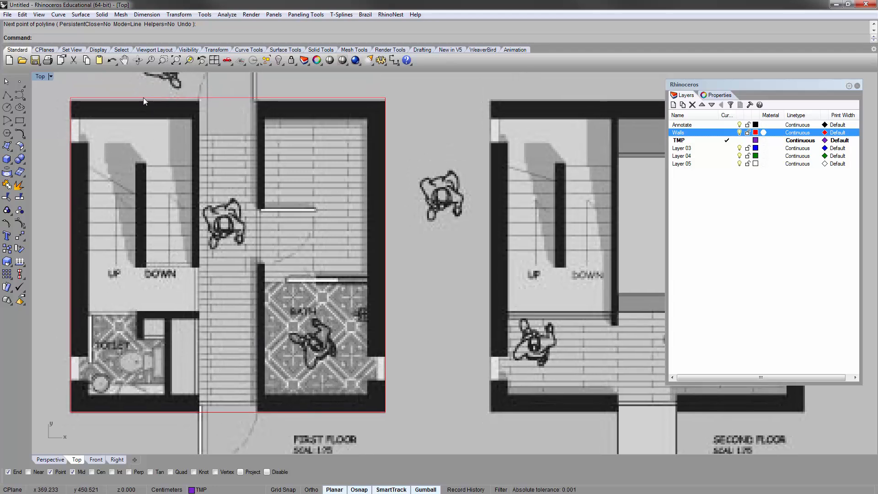
Step: Offset the outer rectangle around the first floor plan inward by 25 cm with sharp corners
scroll(144, 98, down, 3)
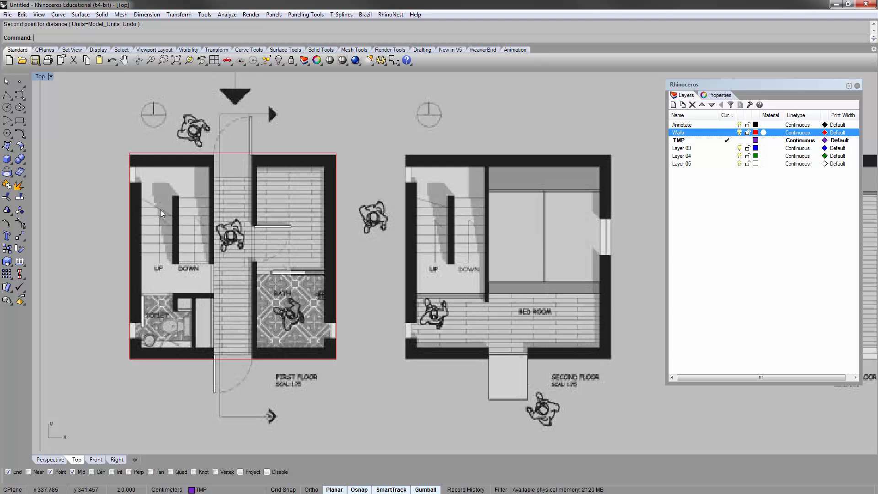
right_drag(159, 209, 137, 197)
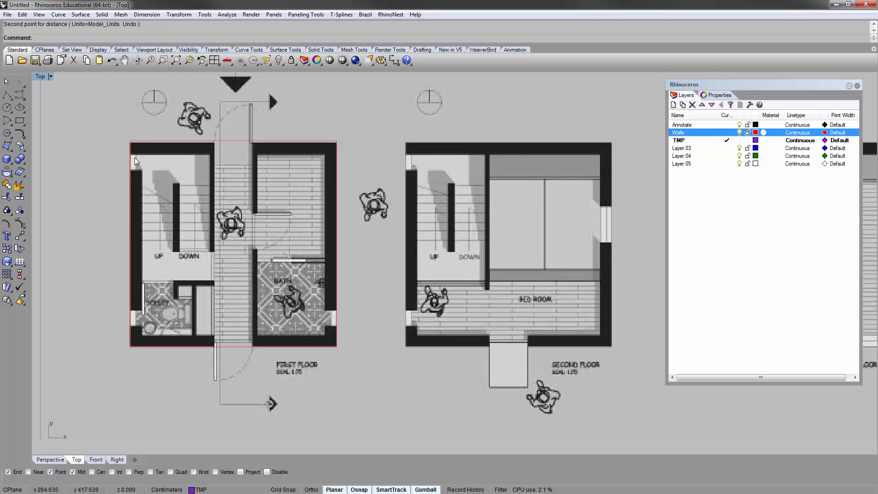
click(111, 169)
click(141, 139)
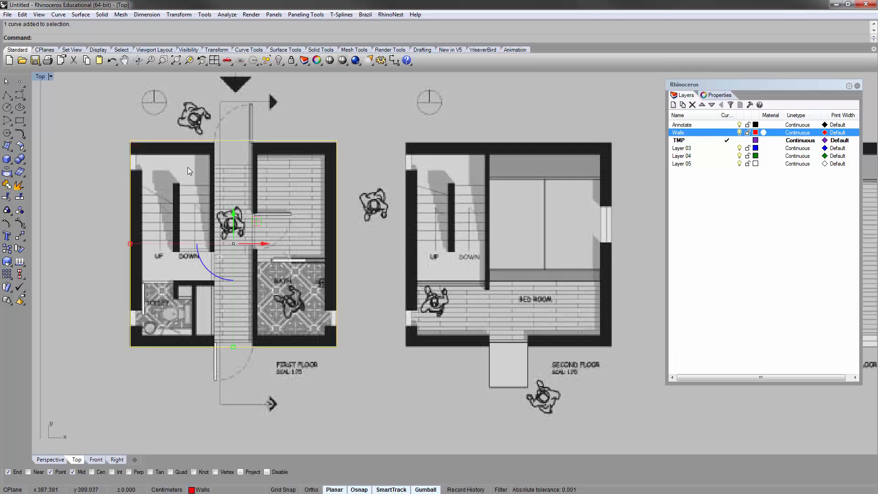
text(Offset)
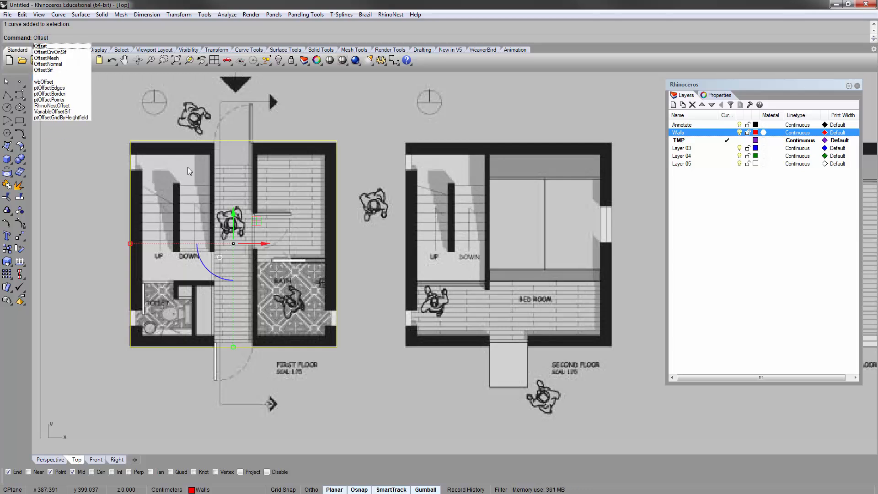
key(Return)
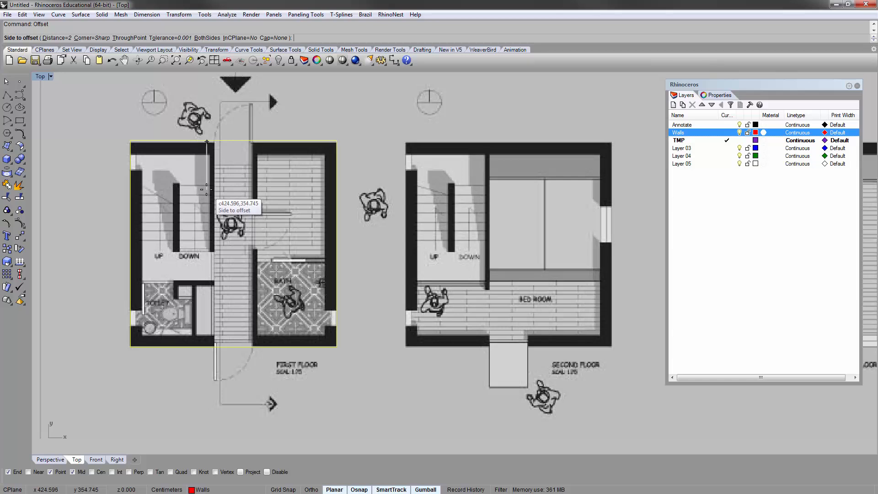
click(56, 39)
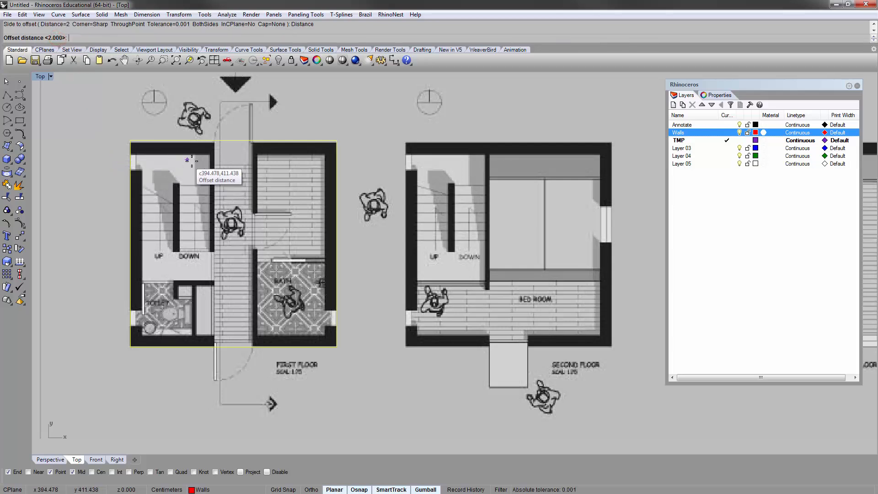
text(25)
key(Return)
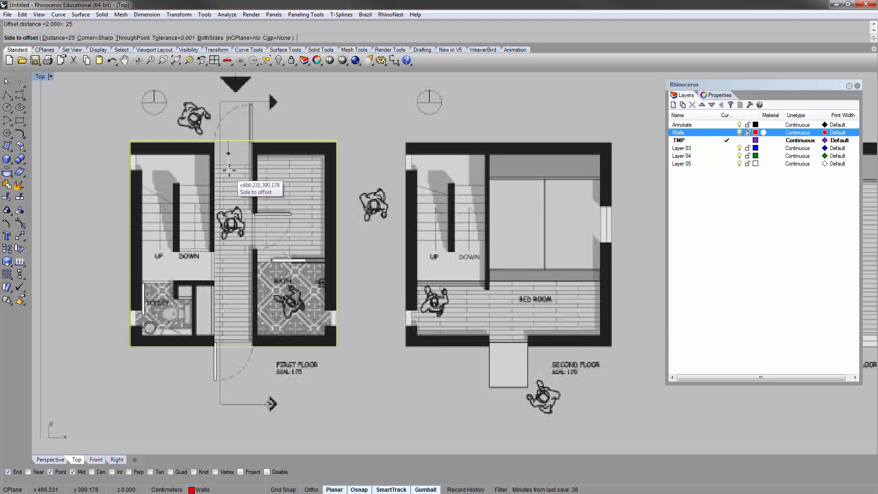
scroll(231, 163, up, 3)
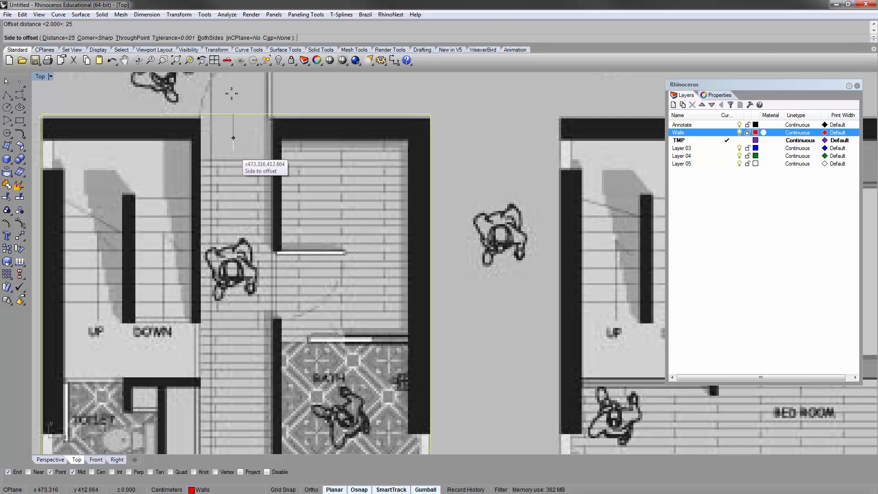
click(240, 185)
click(466, 149)
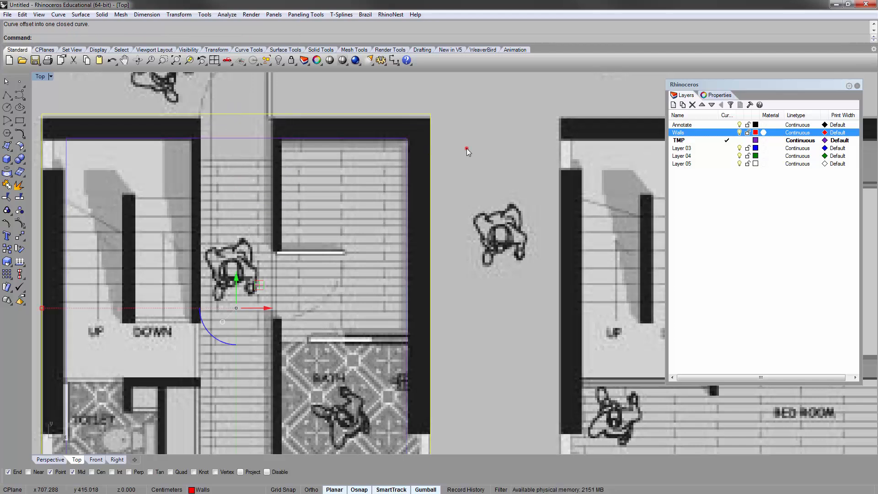
Step: Make Walls the current layer and move the inner offset rectangle onto it
click(727, 132)
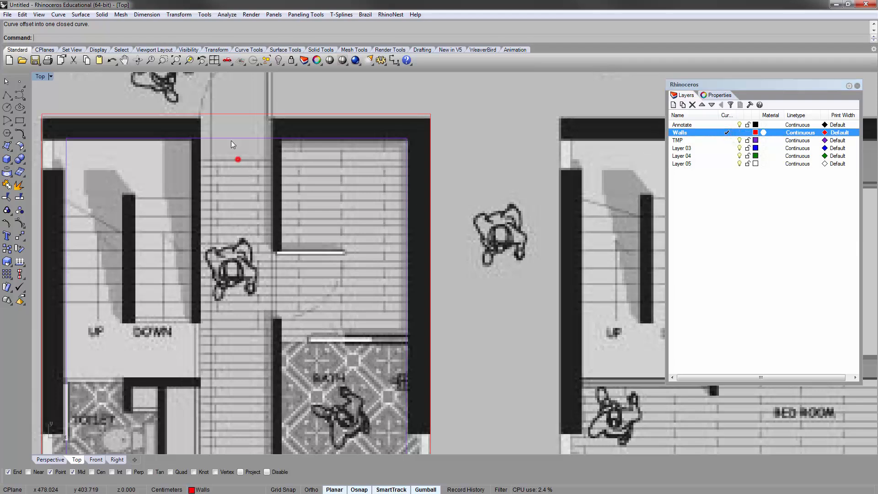
click(231, 143)
right_click(707, 133)
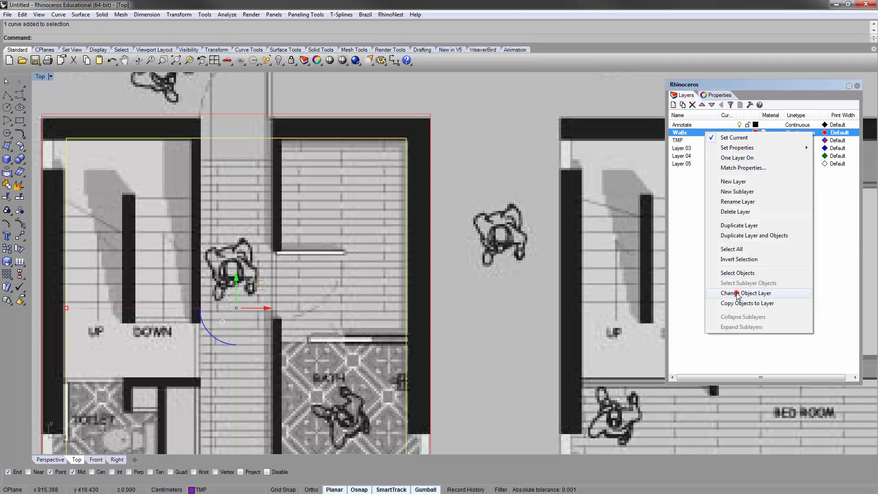
click(738, 293)
scroll(512, 123, down, 4)
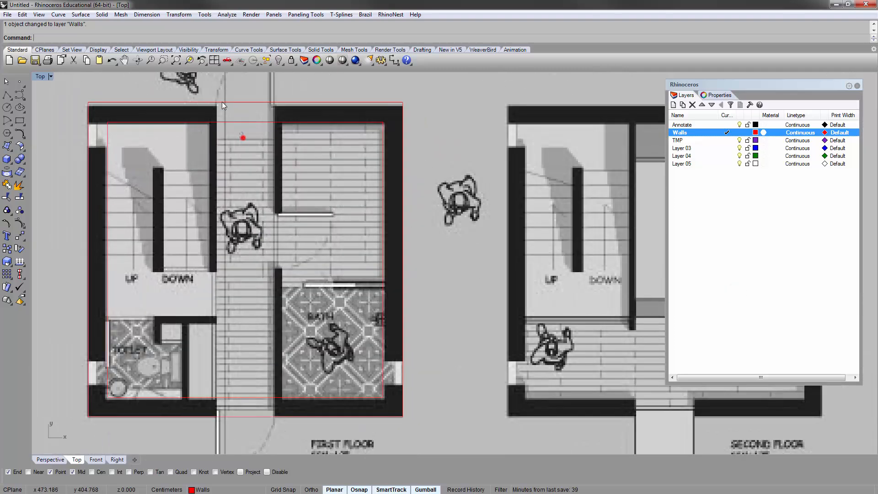
drag(243, 137, 221, 101)
click(261, 153)
right_drag(211, 152, 219, 144)
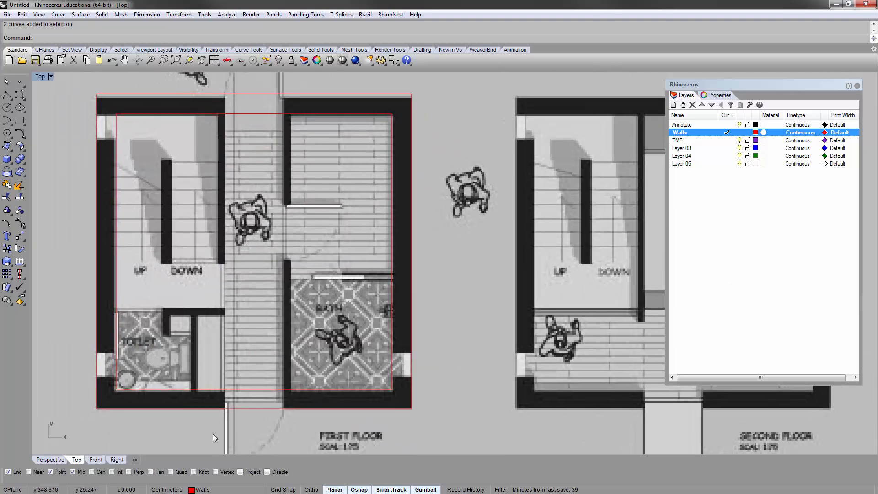
mouse_move(168, 308)
right_down()
mouse_move(169, 279)
mouse_move(234, 223)
right_up()
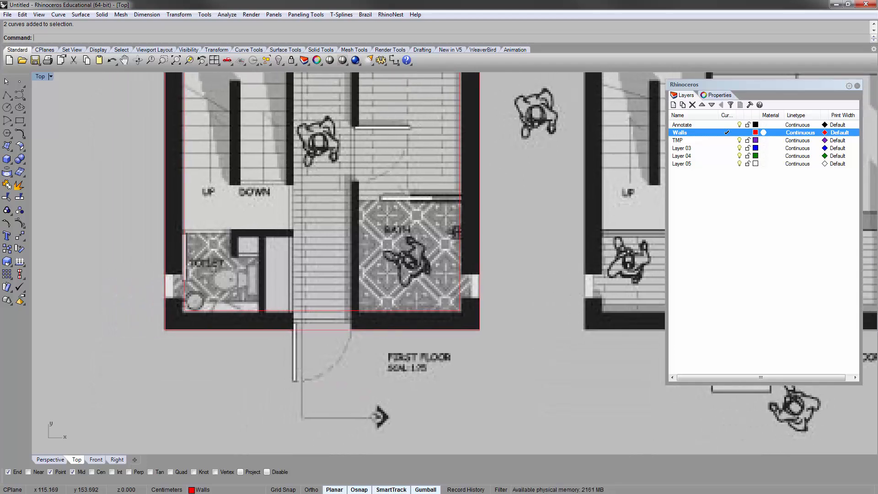
mouse_move(291, 259)
right_down()
mouse_move(223, 272)
mouse_move(208, 334)
right_up()
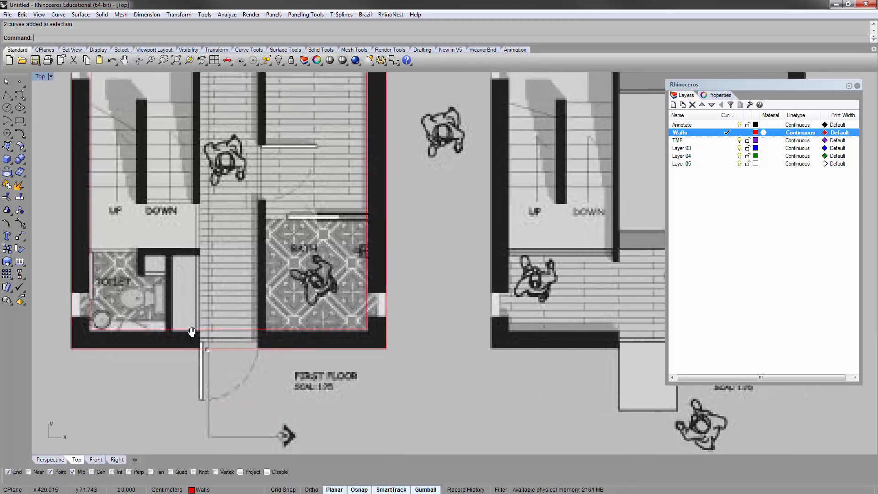
scroll(230, 329, down, 2)
scroll(231, 330, down, 1)
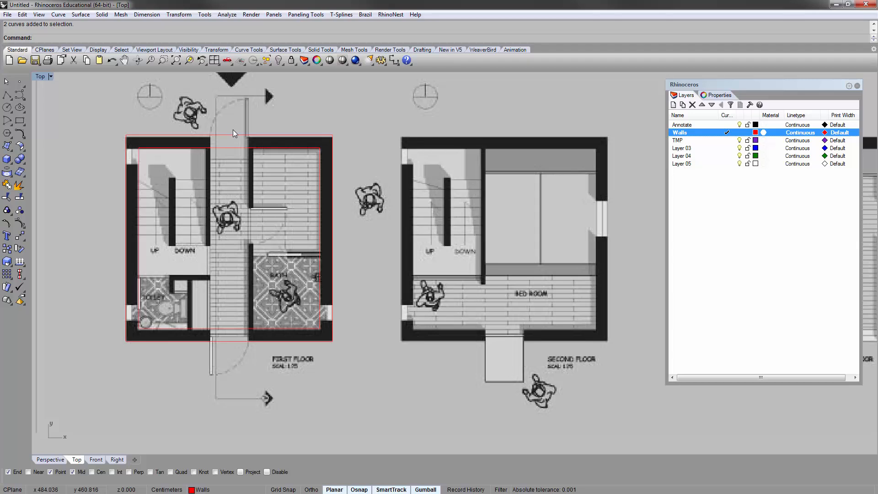
Step: Draw a vertical centerline polyline from the midpoint of the outer rectangle's top edge down past the first floor plan
text(polyline)
key(Return)
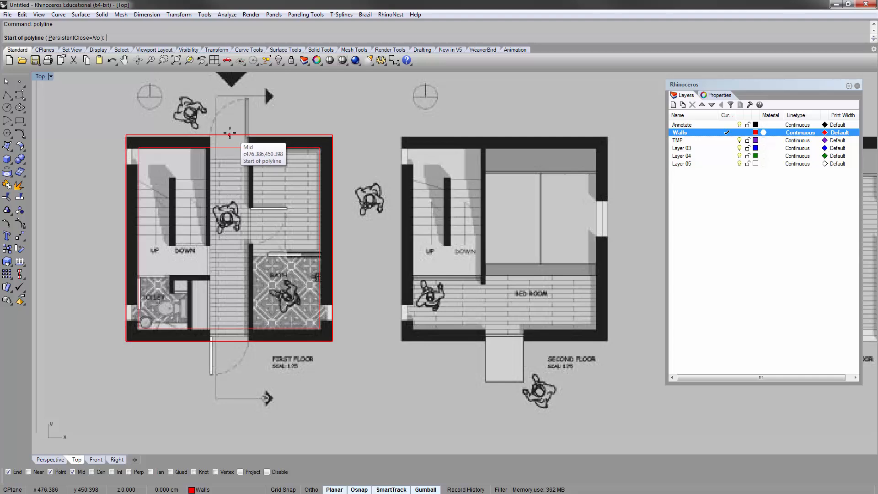
click(231, 134)
scroll(231, 133, down, 3)
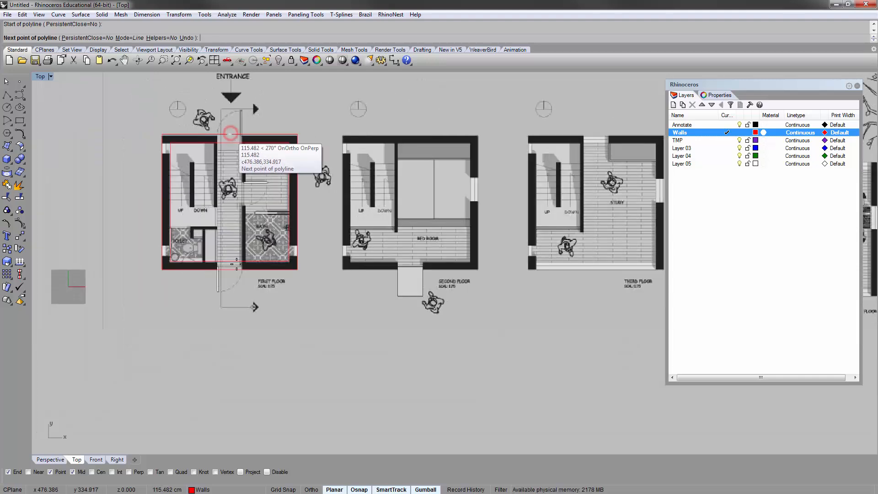
click(227, 343)
key(Return)
right_drag(222, 273, 231, 301)
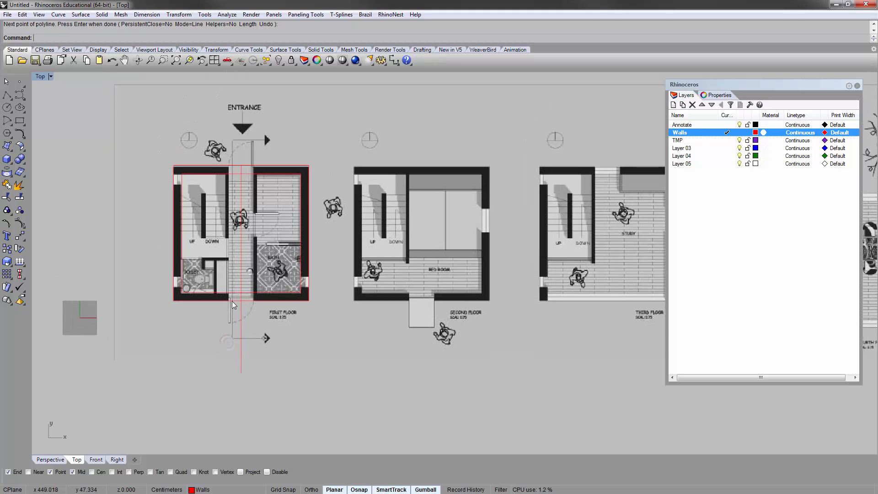
Step: With intersection snapping enabled, draw a vertical polyline along the corridor's left wall, starting 40 cm left of the centerline on the outer rectangle's bottom edge and ending at its top edge
scroll(232, 301, up, 8)
mouse_move(246, 243)
right_down()
mouse_move(250, 269)
mouse_move(247, 233)
right_up()
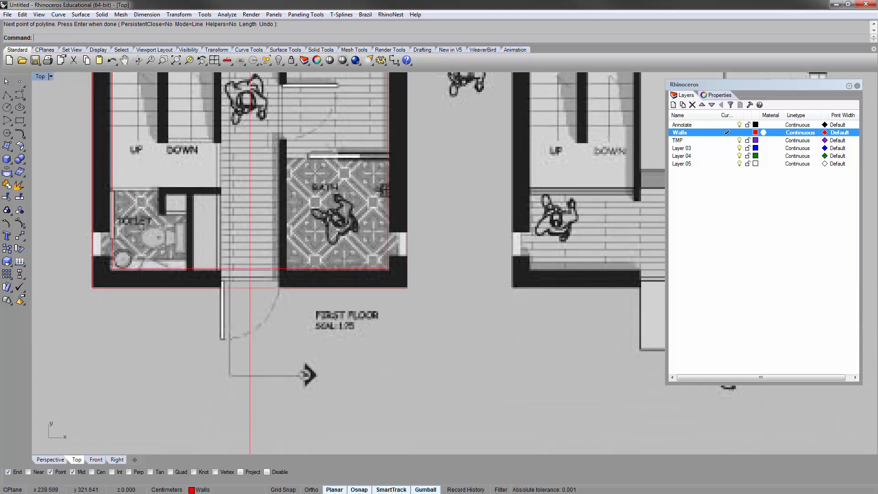
click(336, 5)
right_drag(246, 285, 256, 280)
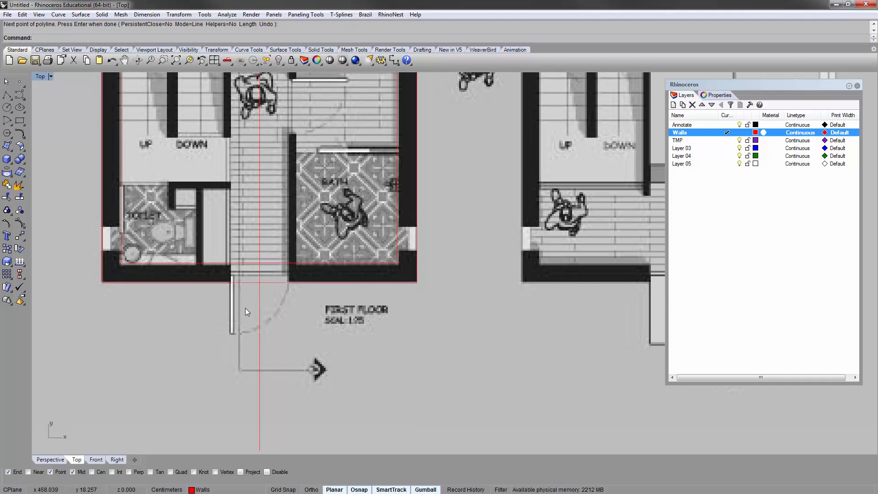
scroll(255, 286, up, 3)
right_click(251, 287)
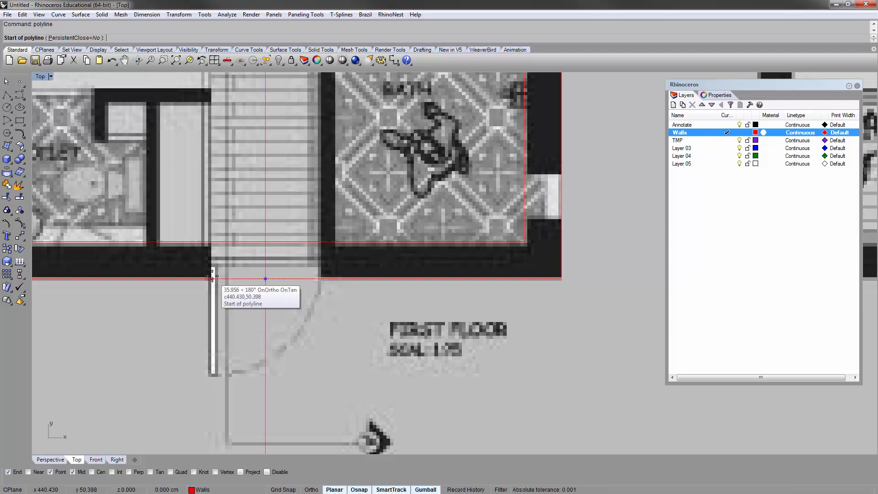
text(40)
key(Return)
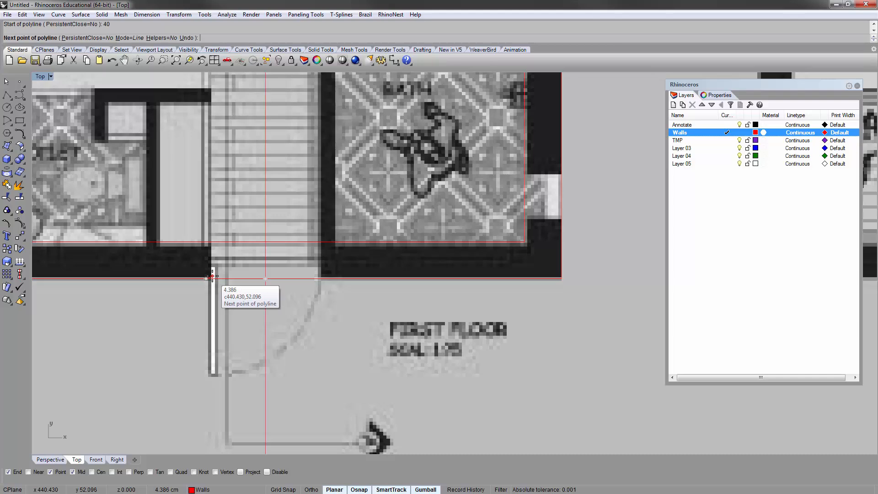
scroll(205, 241, down, 5)
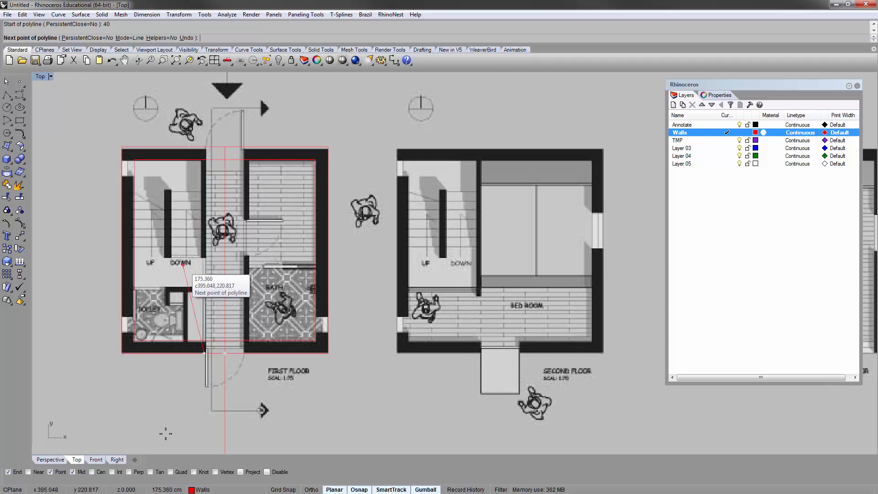
click(121, 473)
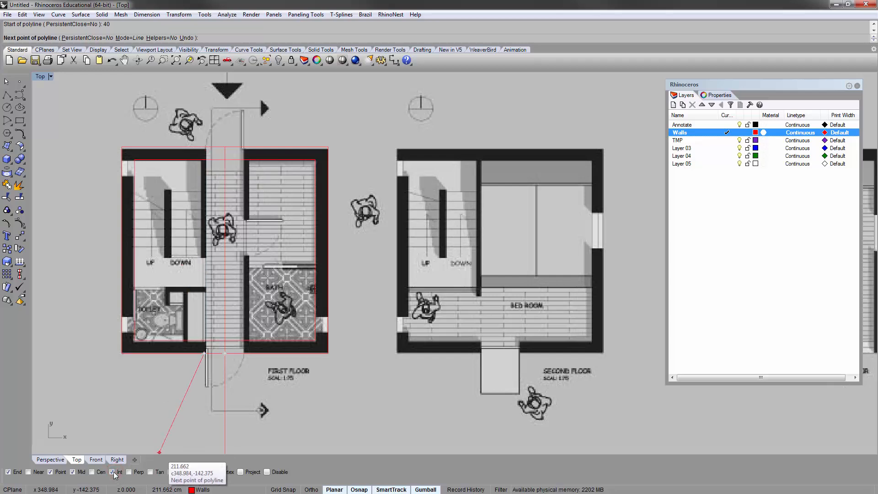
click(201, 148)
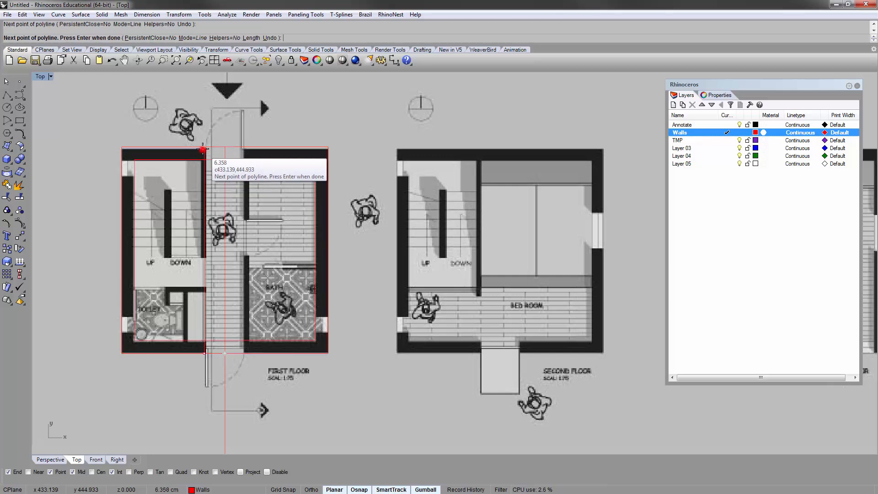
right_click(202, 149)
Step: Mirror a copy of the left corridor wall line across the vertical centerline to the corridor's right side
click(203, 185)
right_drag(213, 266, 186, 217)
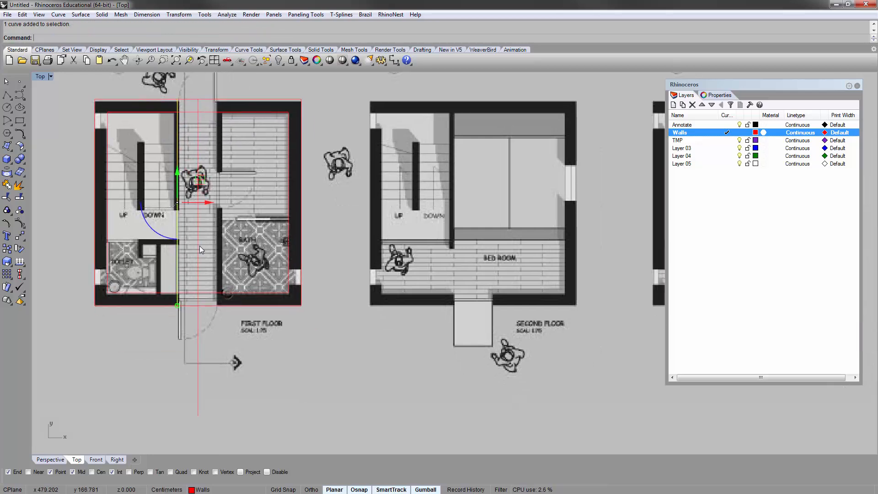
text(Mirror)
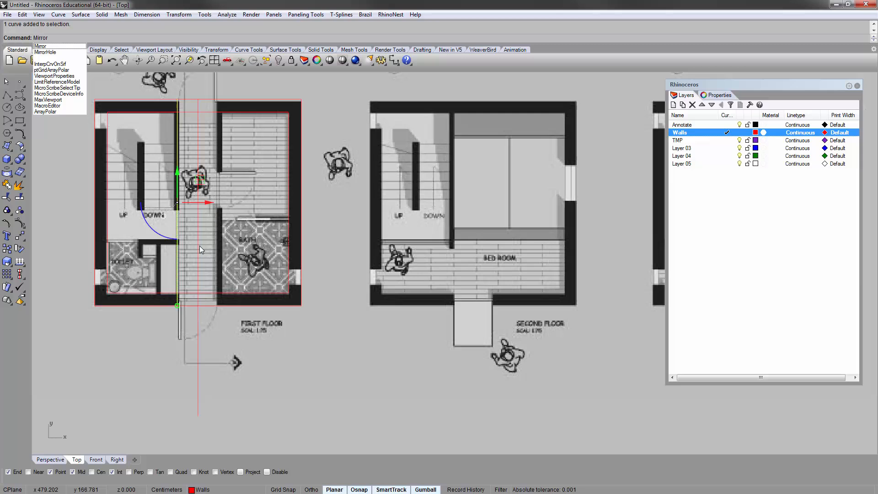
key(Return)
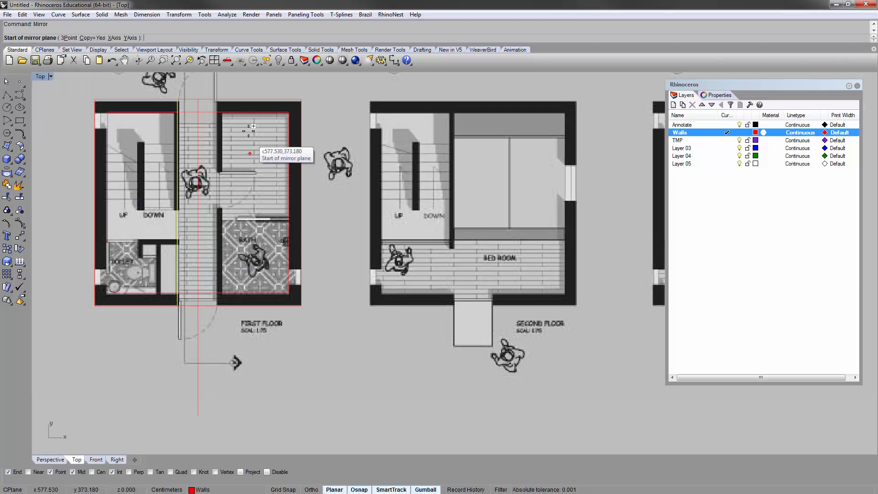
click(200, 105)
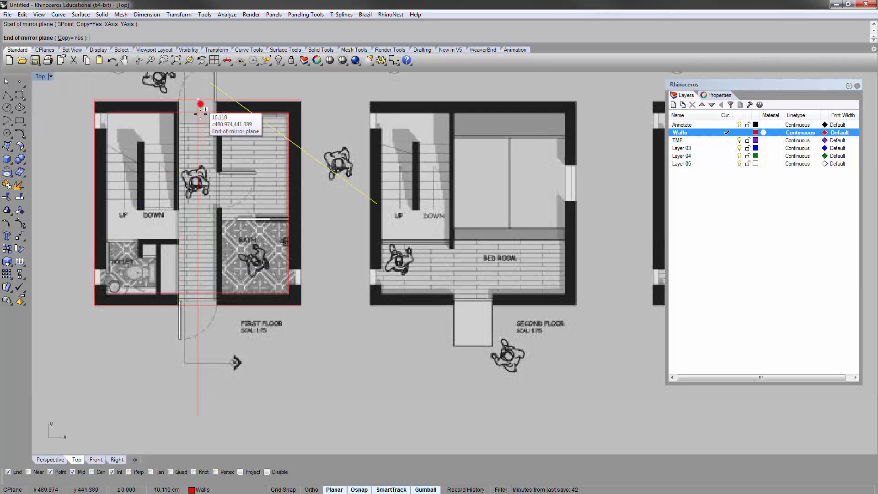
click(196, 353)
right_drag(230, 254, 219, 282)
scroll(193, 240, up, 3)
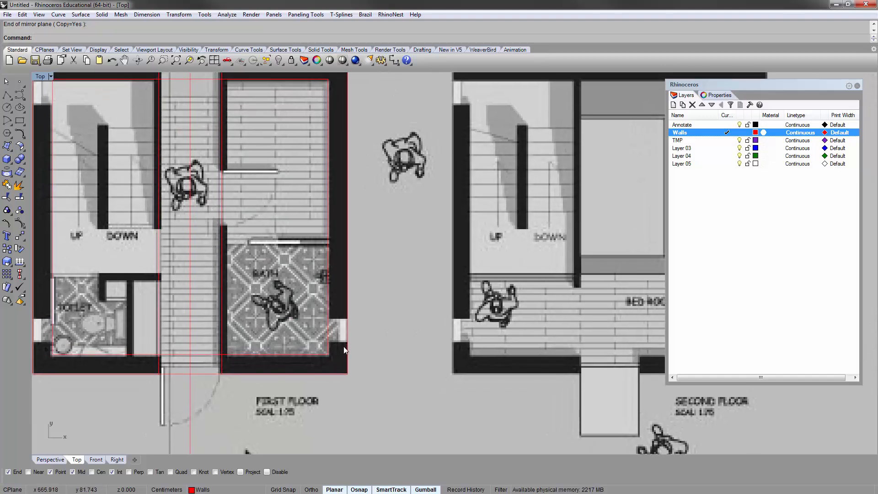
right_drag(220, 163, 244, 209)
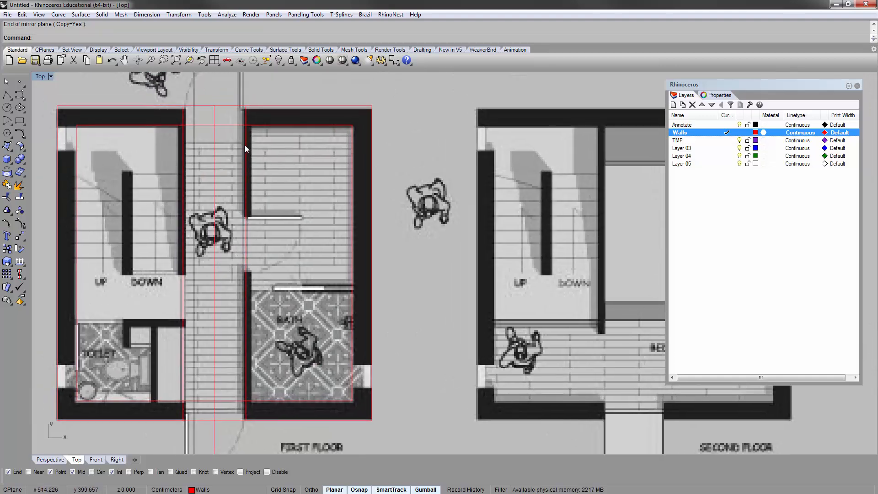
right_drag(161, 188, 219, 168)
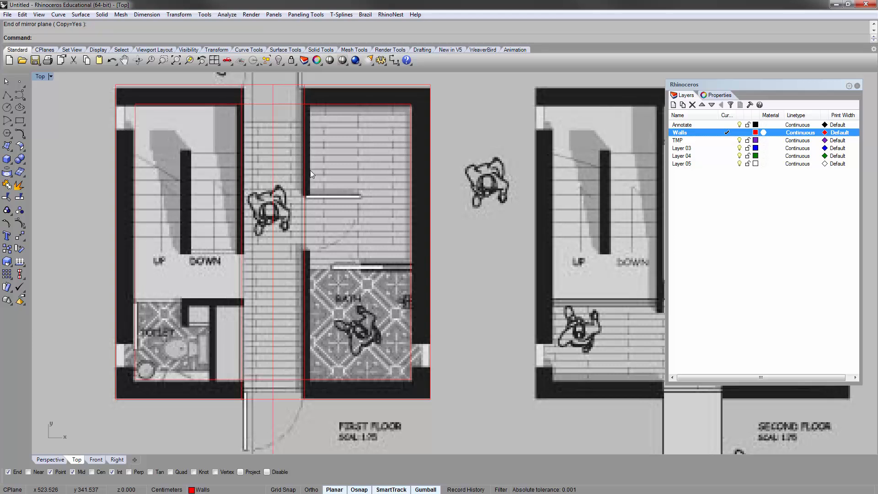
right_drag(314, 164, 298, 148)
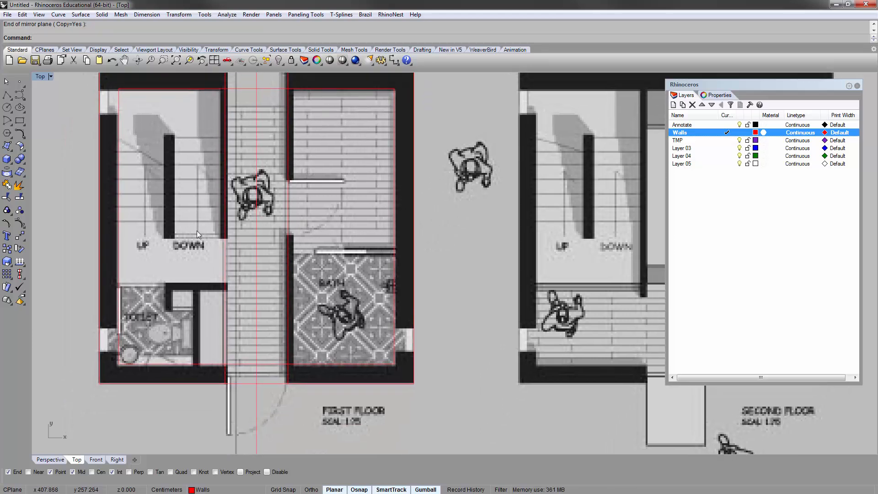
right_drag(197, 231, 191, 200)
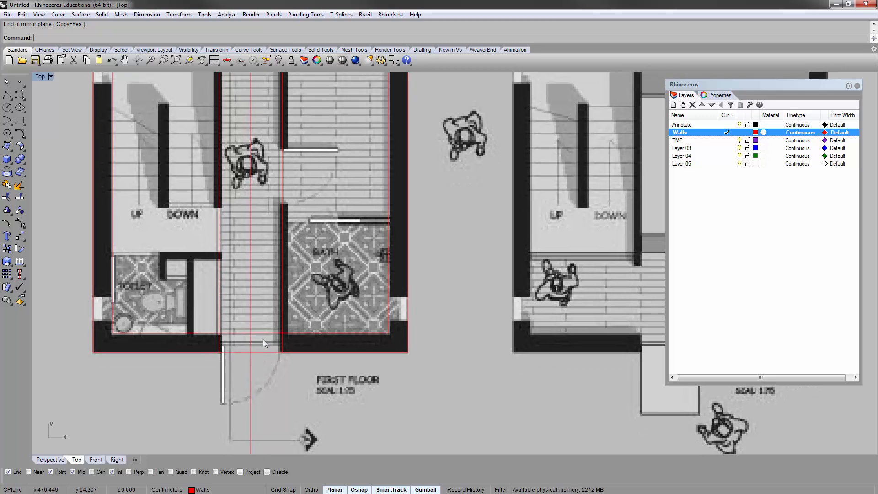
Step: Offset the corridor's right wall line 10 cm outward, toward the bath side
right_drag(295, 202, 277, 258)
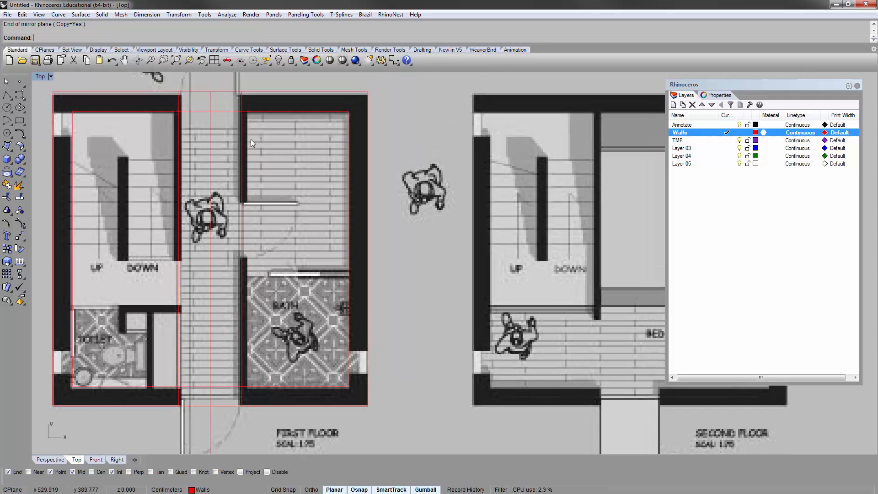
right_drag(245, 210, 246, 186)
click(254, 207)
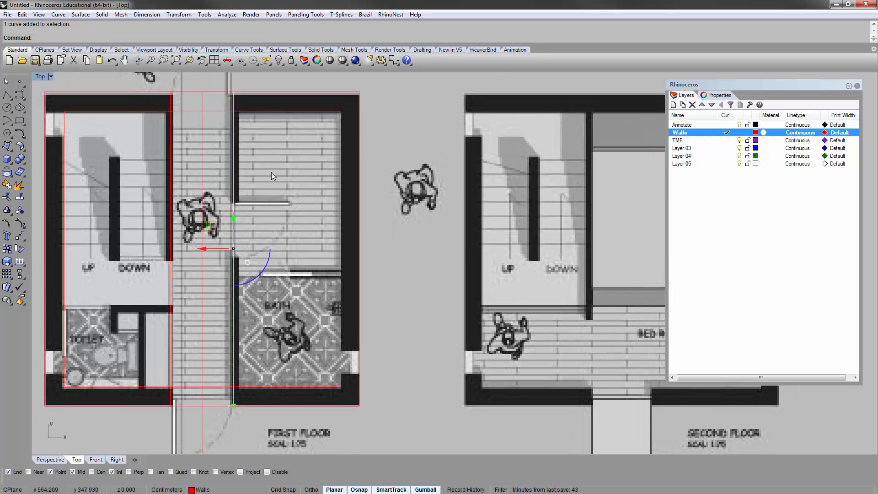
text(offset)
key(Return)
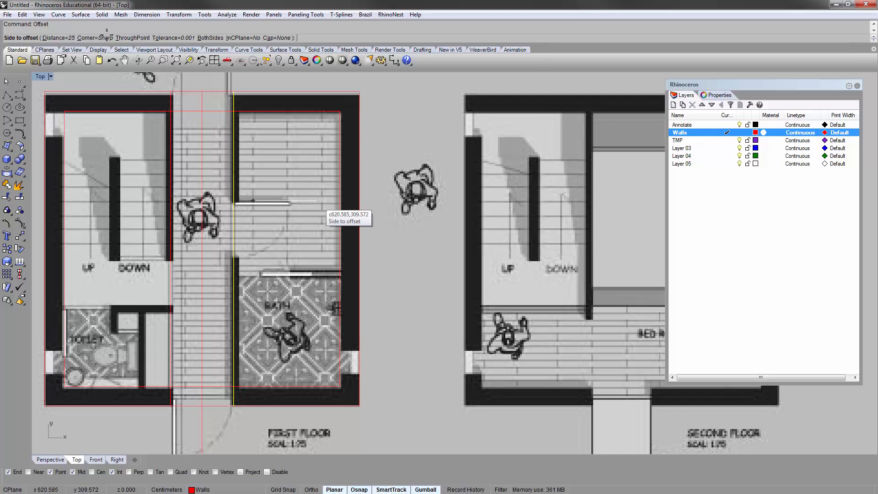
click(57, 37)
text(10)
key(Return)
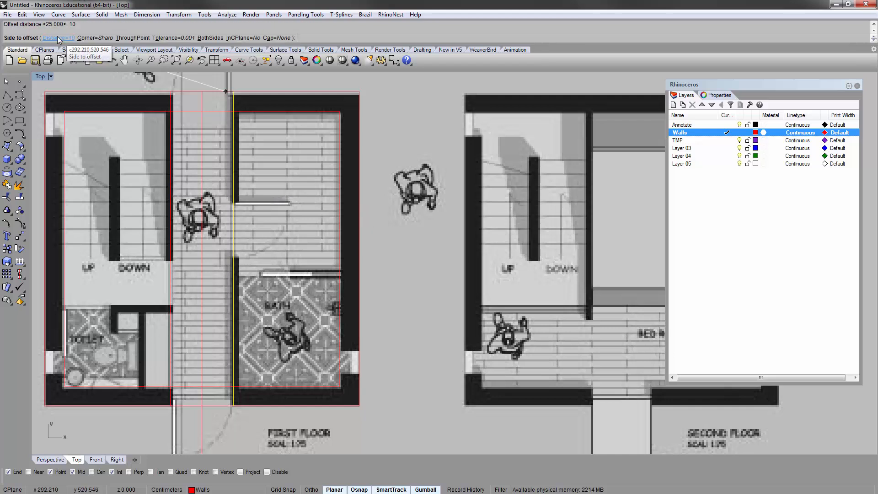
click(268, 190)
Step: Offset the corridor's left wall line outward by the same distance, toward the stairs and toilet
right_drag(197, 243, 245, 105)
click(208, 220)
key(Return)
click(183, 222)
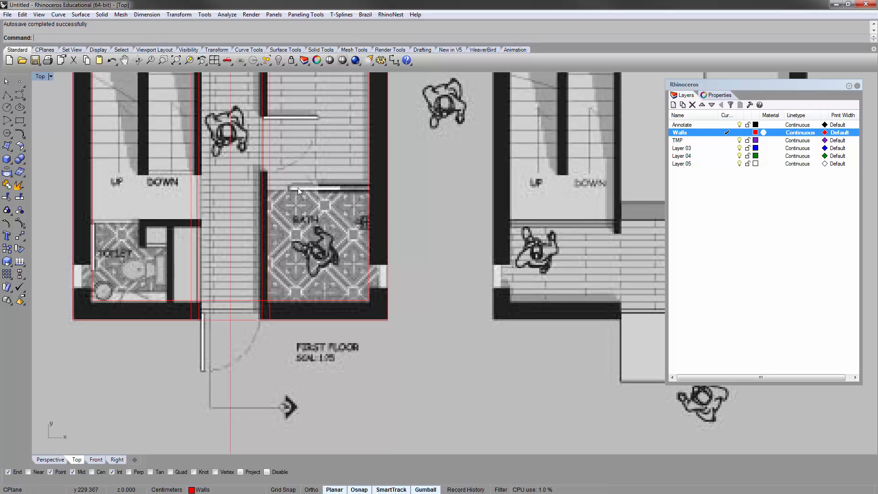
Step: Draw a short polyline across the right corridor wall's thickness, starting 190 cm above the outer rectangle's bottom edge
text(polyline)
key(Return)
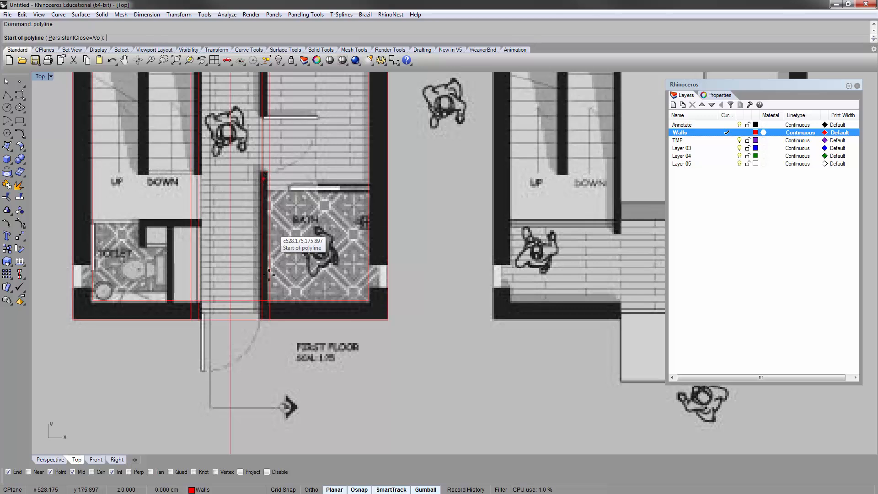
scroll(269, 319, up, 2)
scroll(269, 320, down, 3)
scroll(247, 339, up, 2)
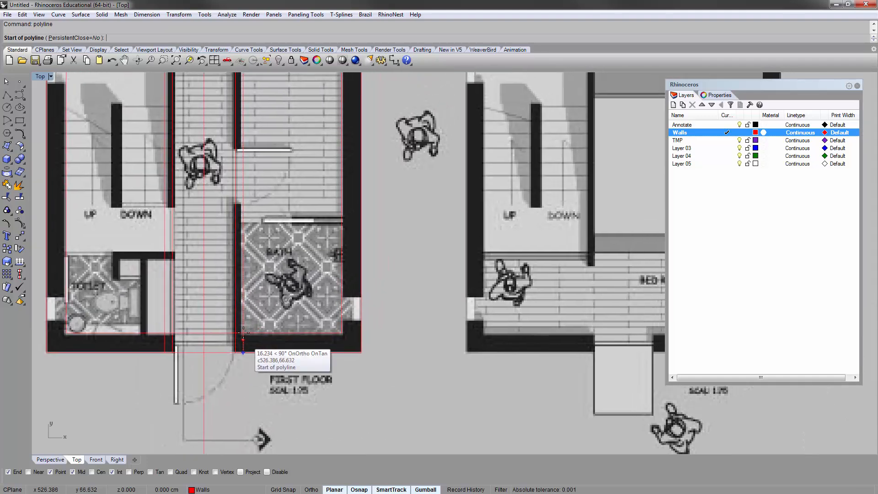
scroll(245, 342, up, 1)
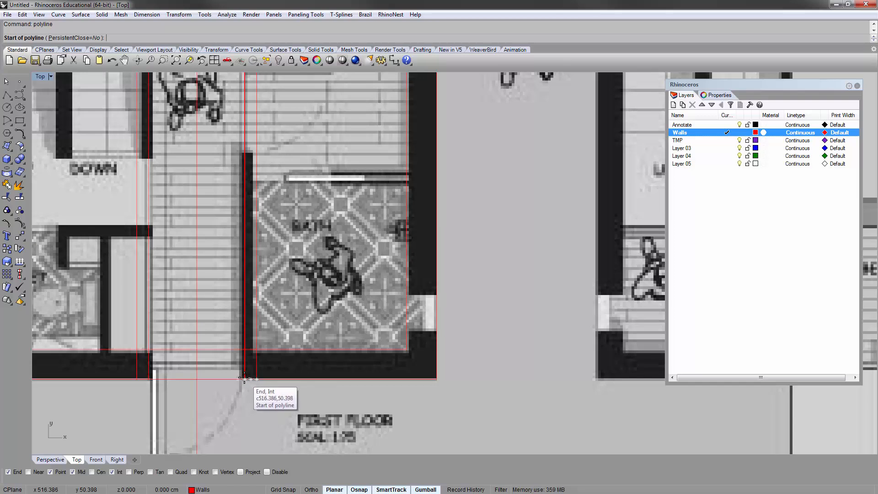
mouse_move(244, 378)
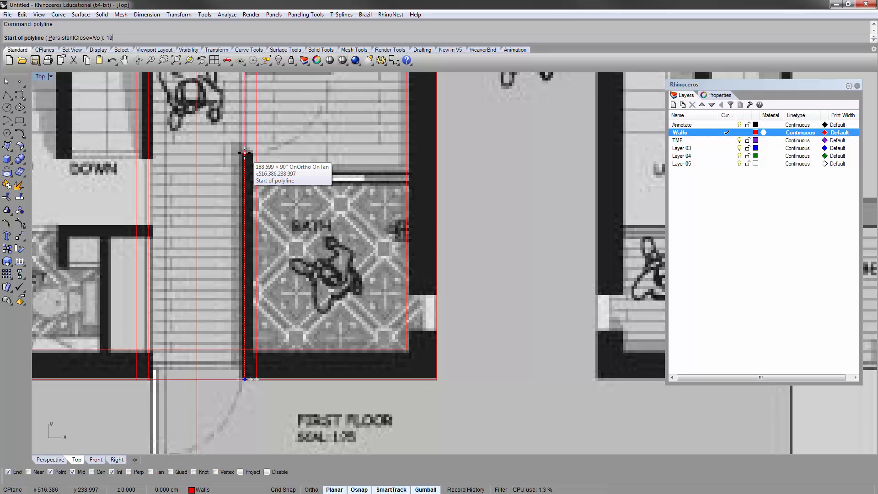
key(Return)
click(245, 151)
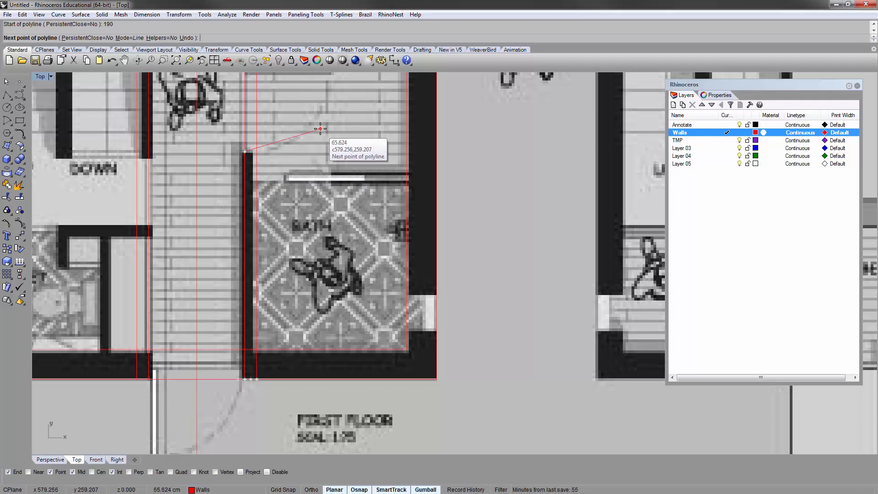
click(257, 151)
key(Return)
Step: Draw a second short polyline across the right corridor wall, 70 cm above the first, at the doorway's upper jamb
right_drag(257, 151, 223, 227)
scroll(220, 175, up, 3)
scroll(221, 175, down, 2)
scroll(215, 215, down, 2)
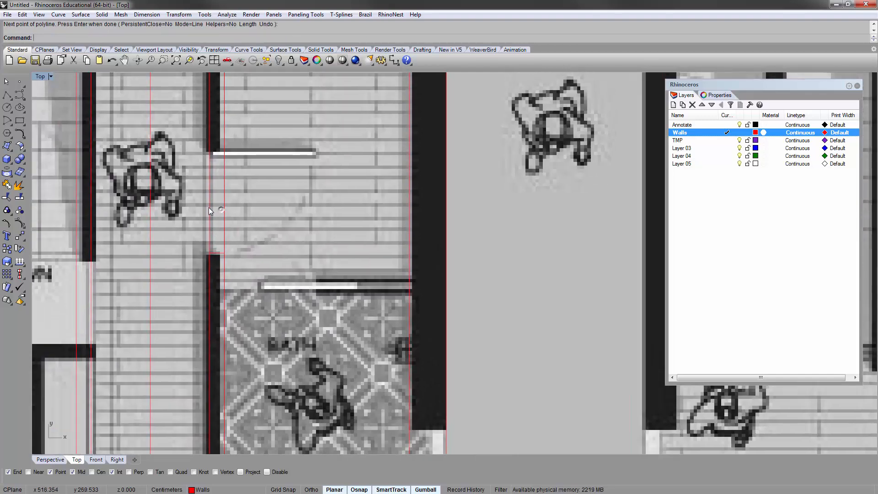
scroll(209, 207, up, 4)
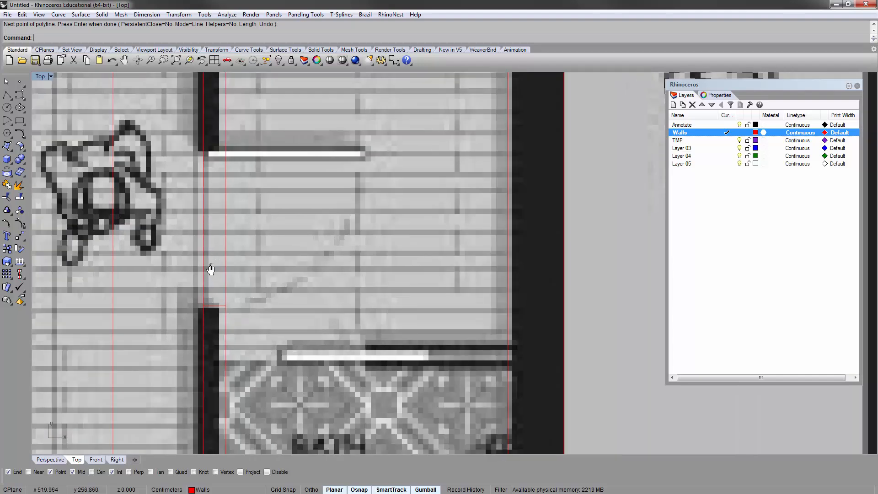
right_drag(211, 269, 211, 271)
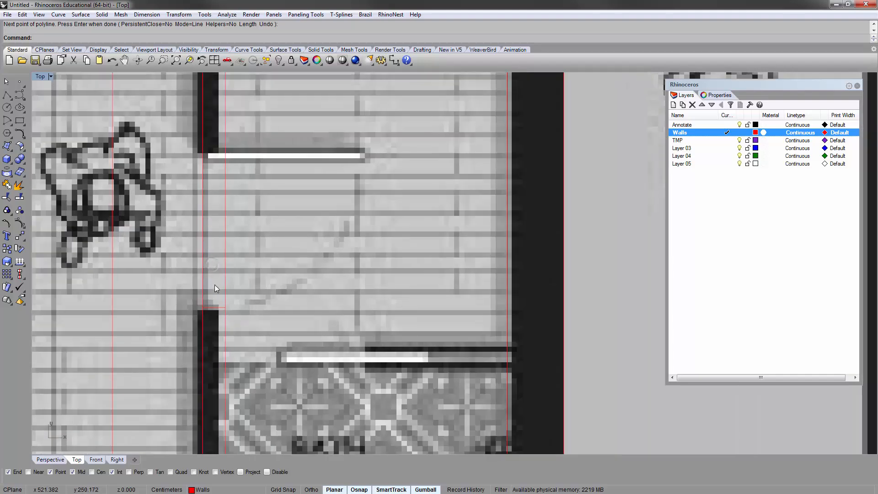
key(Return)
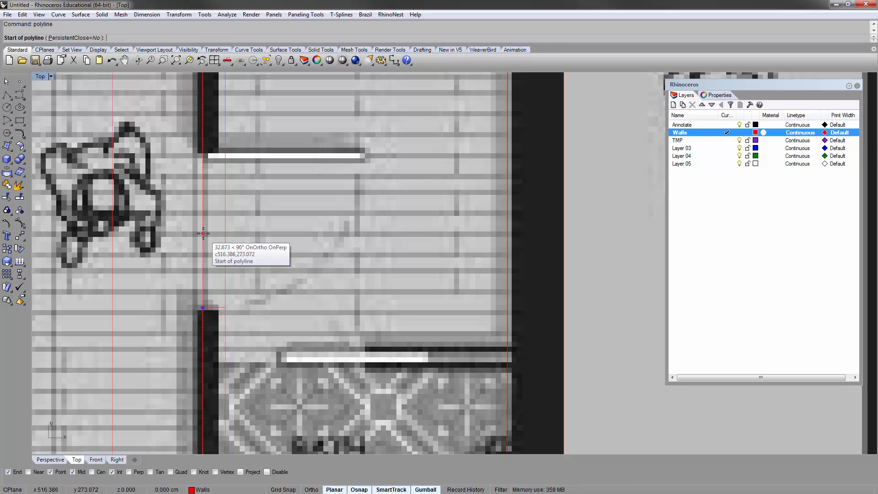
key(Return)
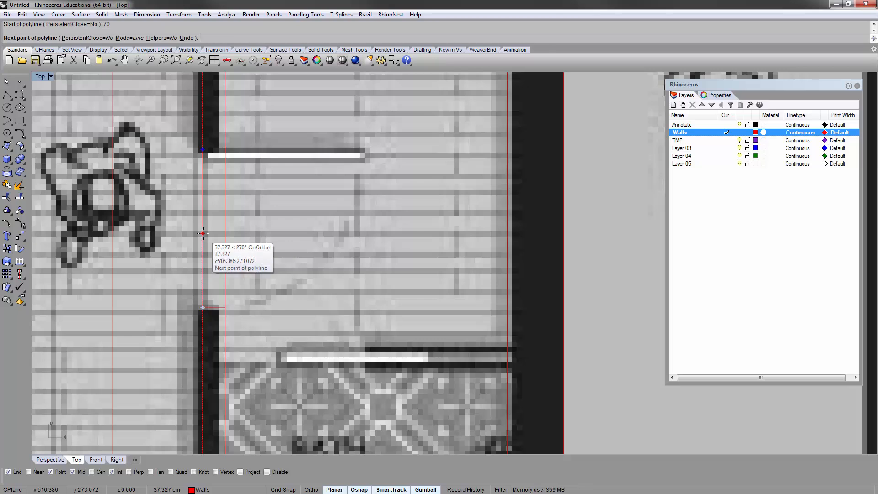
click(213, 197)
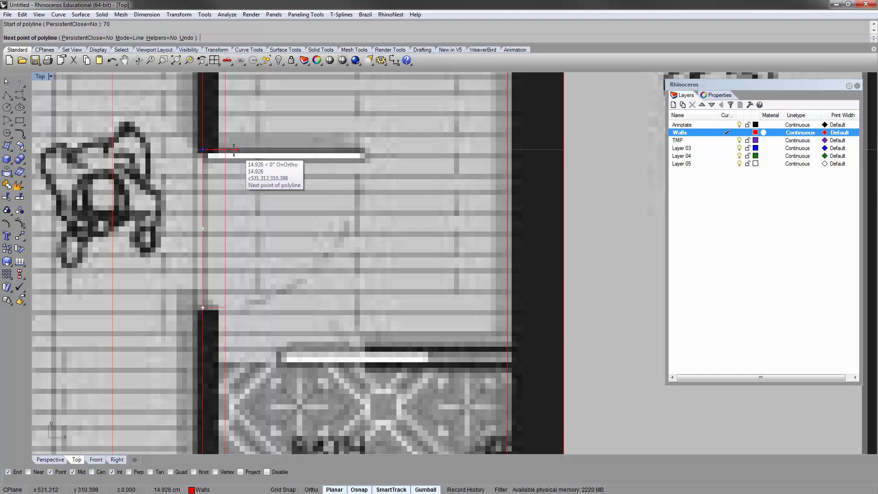
click(226, 150)
key(Return)
Step: Trim both right corridor wall lines between the two short jamb lines to open the doorway
click(209, 155)
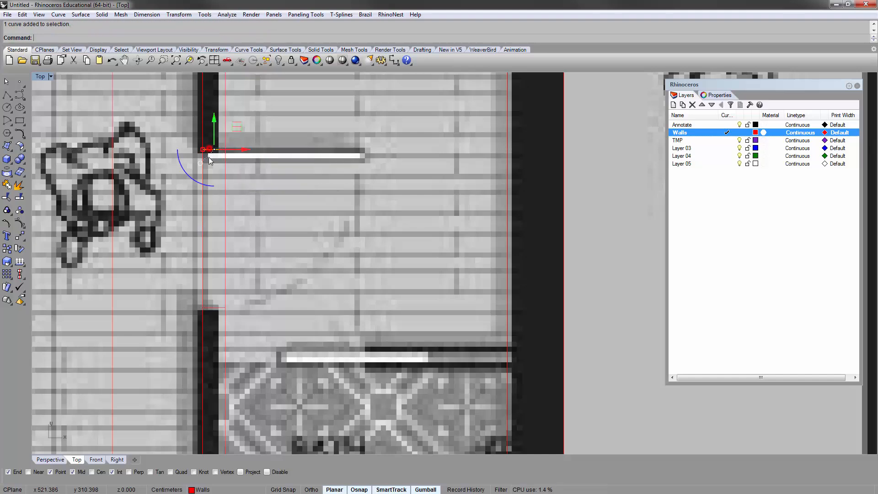
click(208, 306)
scroll(261, 212, down, 5)
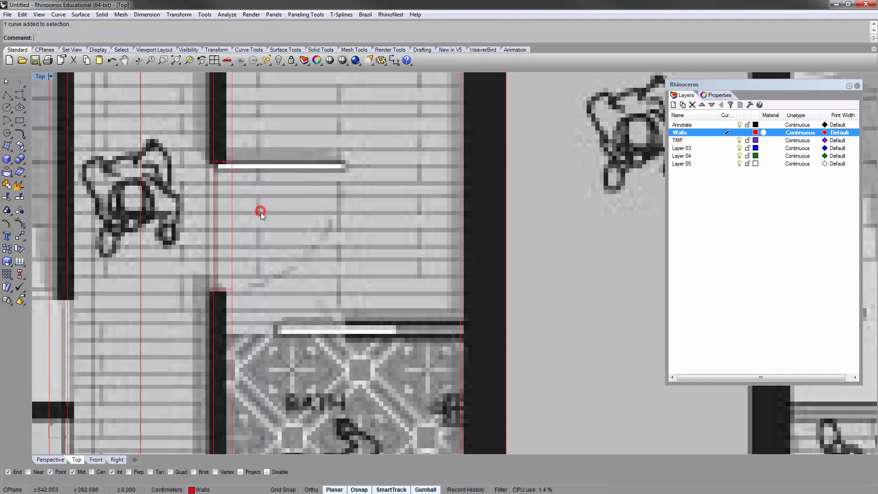
right_drag(272, 174, 240, 189)
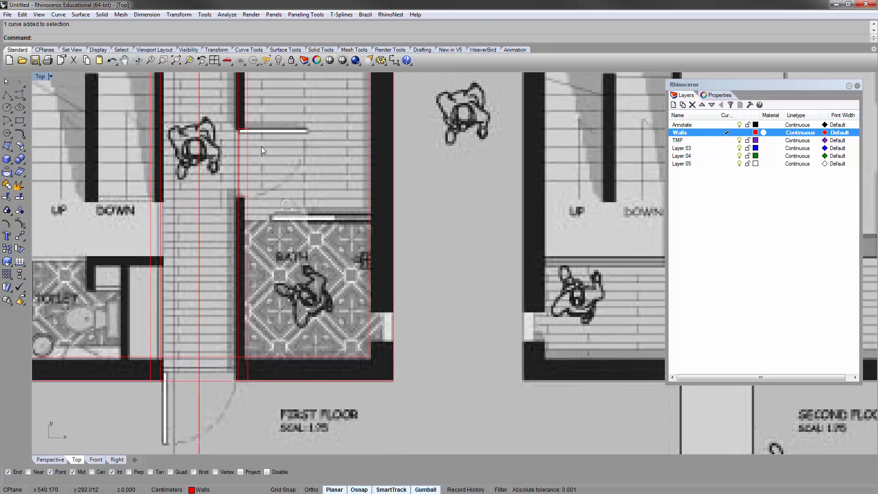
scroll(261, 146, up, 2)
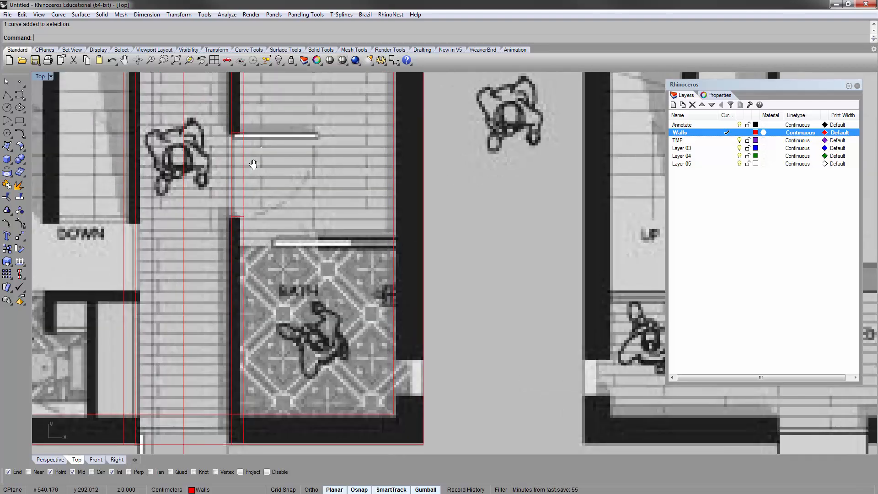
scroll(253, 166, up, 2)
right_drag(253, 166, 218, 157)
scroll(240, 144, down, 3)
scroll(240, 144, up, 4)
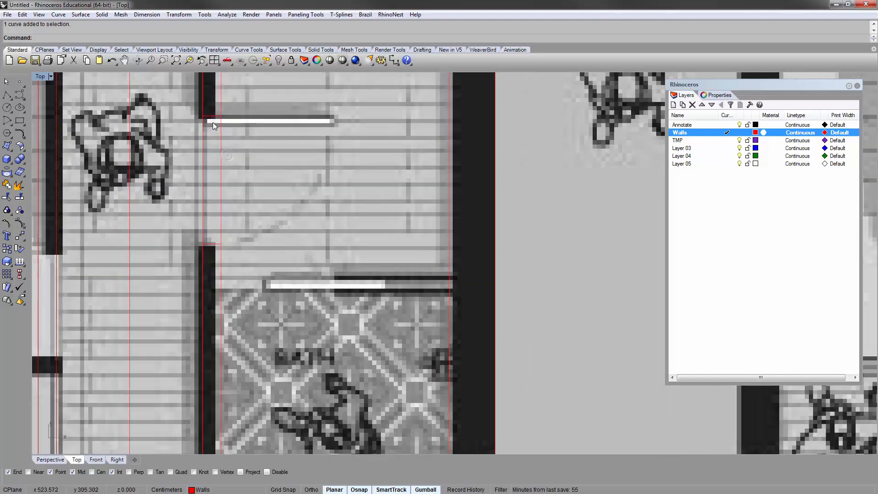
click(212, 183)
click(210, 243)
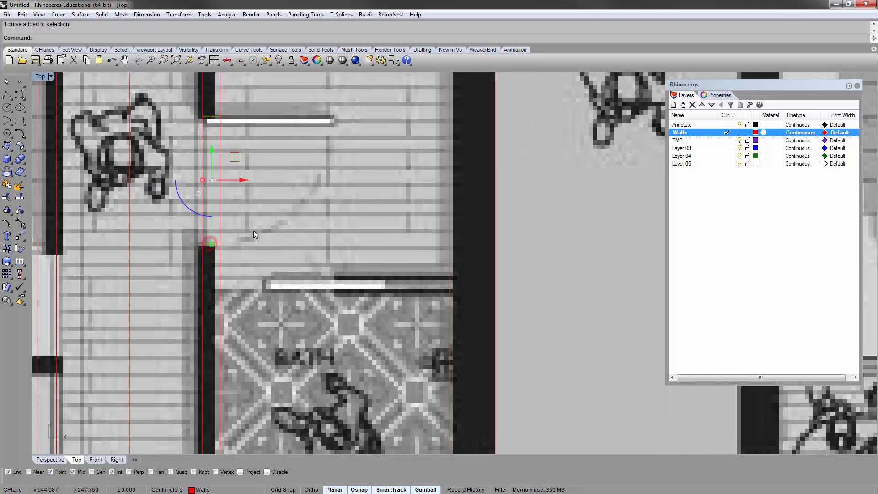
text(trim)
key(Return)
click(202, 183)
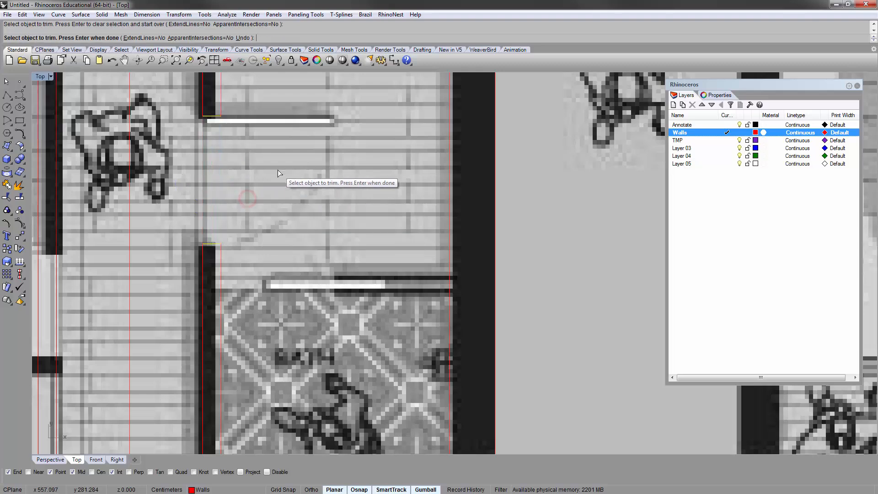
key(Return)
Step: Draw a horizontal polyline from the doorway's lower jamb across the corridor into the stair area
scroll(257, 197, down, 5)
scroll(238, 217, up, 3)
scroll(206, 221, down, 4)
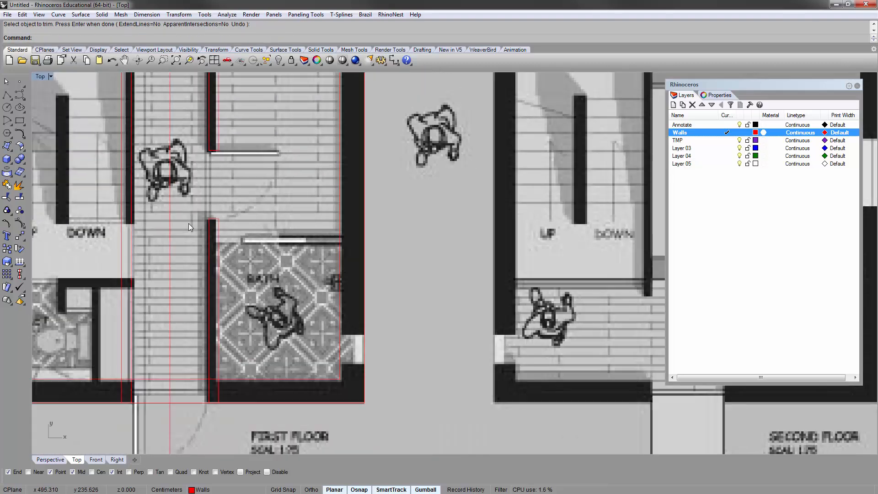
scroll(274, 215, up, 6)
right_drag(212, 271, 248, 233)
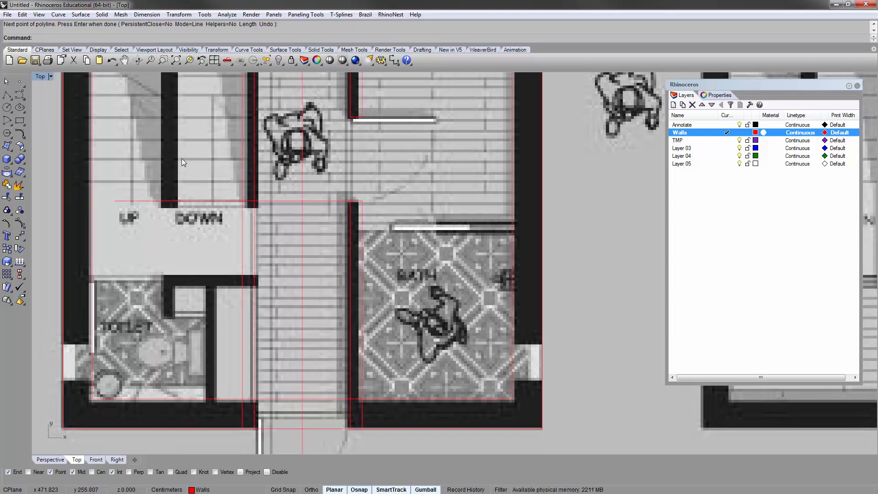
click(331, 6)
Step: Trim off the part of the horizontal polyline that extends beyond the left corridor wall's outer line into the stair area
right_drag(262, 172, 255, 177)
right_drag(180, 204, 145, 228)
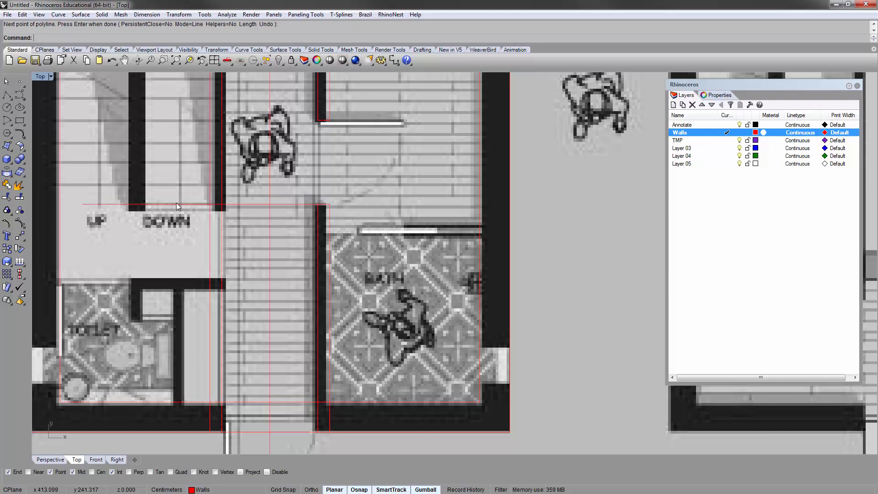
right_drag(132, 203, 150, 251)
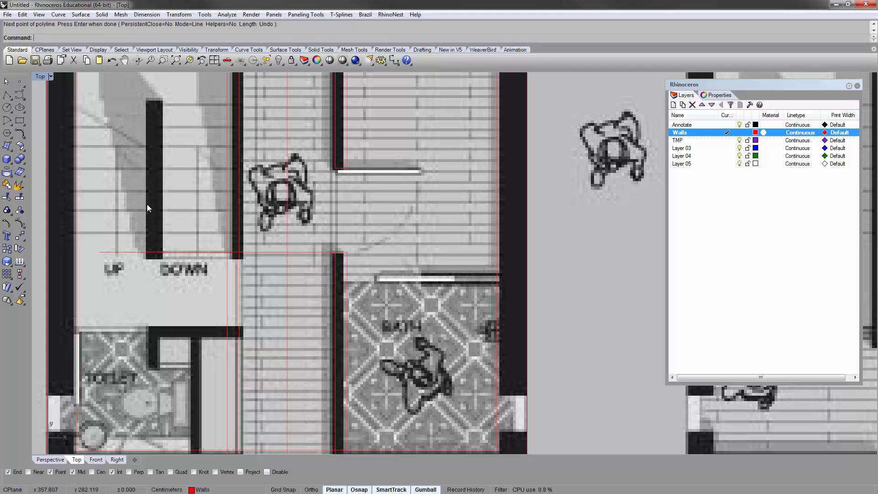
right_drag(146, 204, 176, 209)
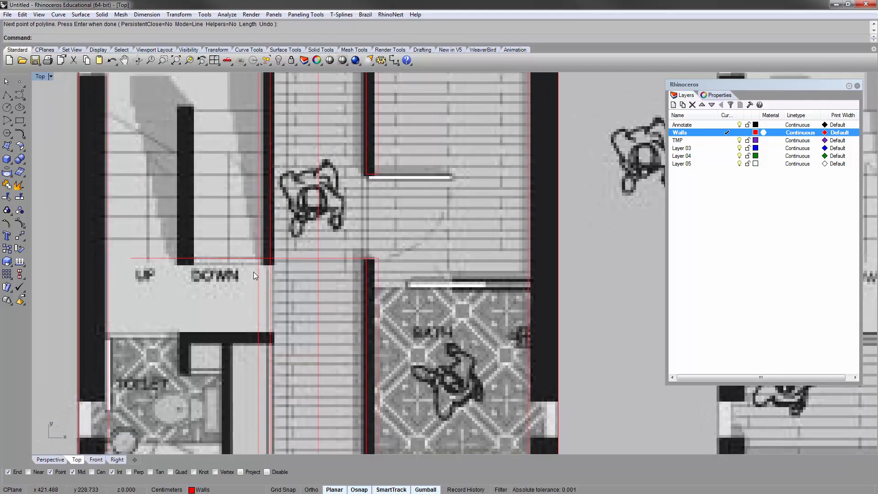
right_drag(254, 272, 248, 242)
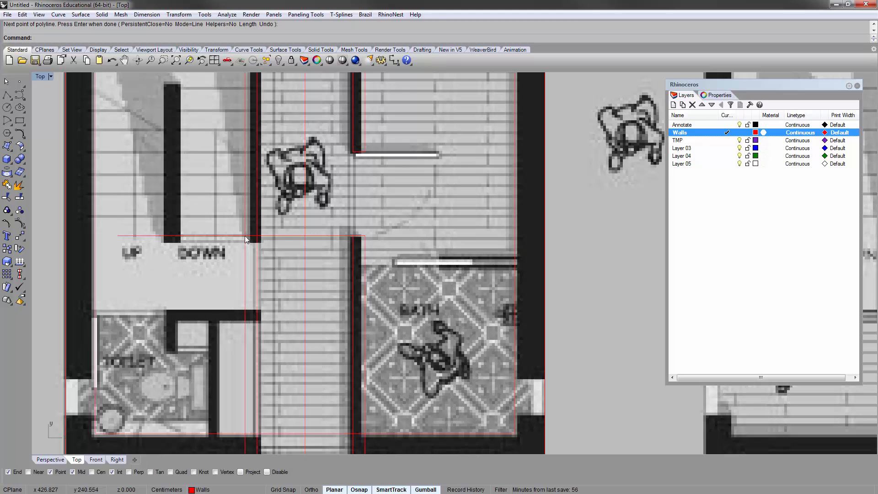
key(Return)
click(245, 243)
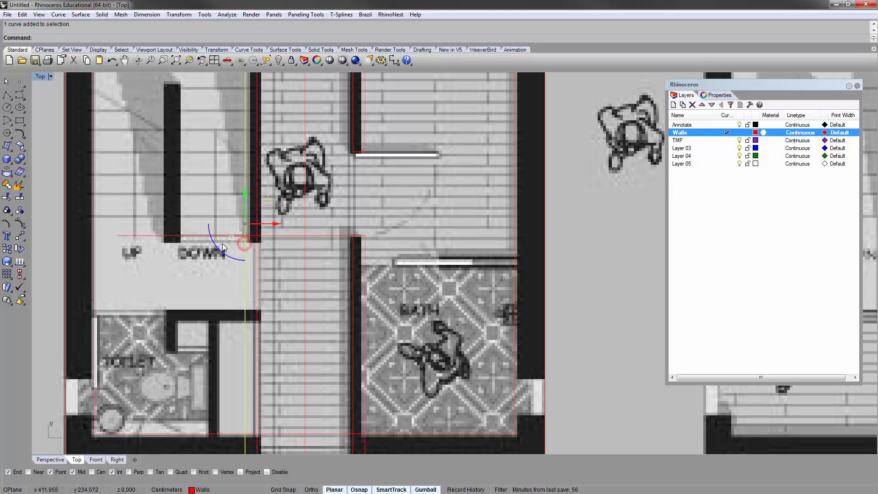
text(trim)
key(Return)
click(203, 237)
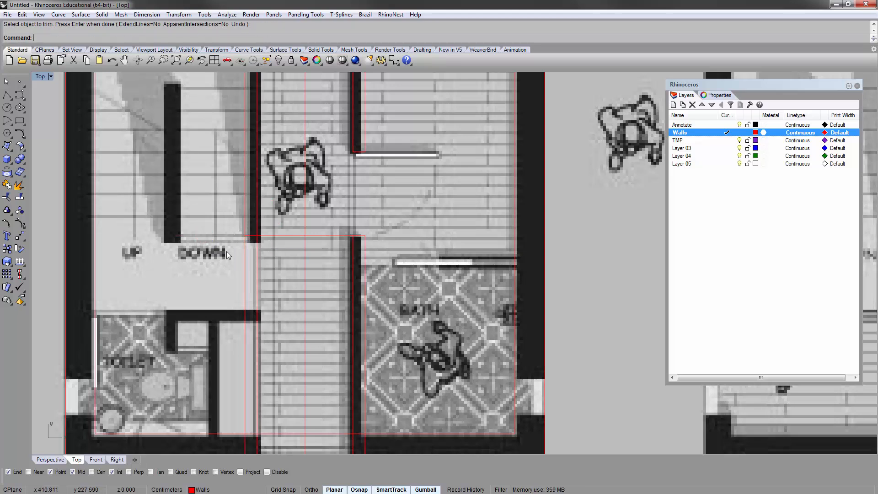
Step: Draw a horizontal polyline from the left corridor wall's outer line to the inner face of the house's left wall
text(polyline)
key(Return)
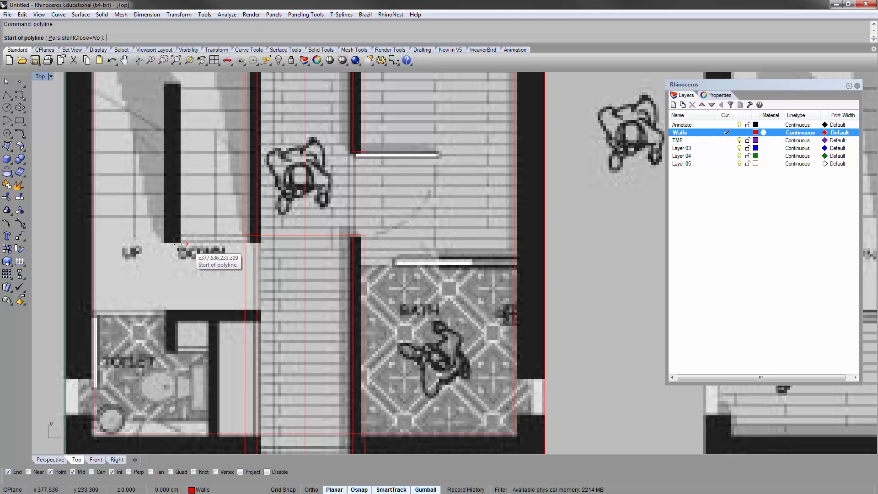
click(242, 237)
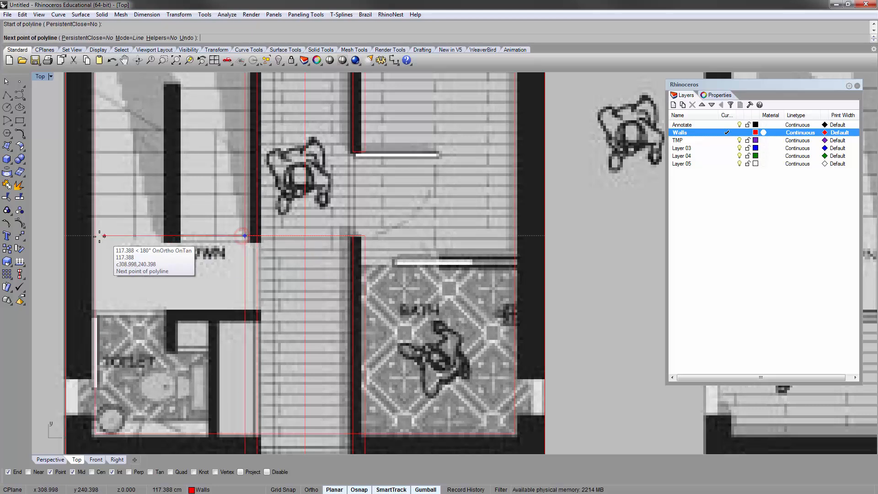
key(Return)
Step: Draw a vertical centerline polyline from the midpoint of the stair area's horizontal line up past the stair divider wall's top
click(171, 235)
scroll(172, 235, down, 4)
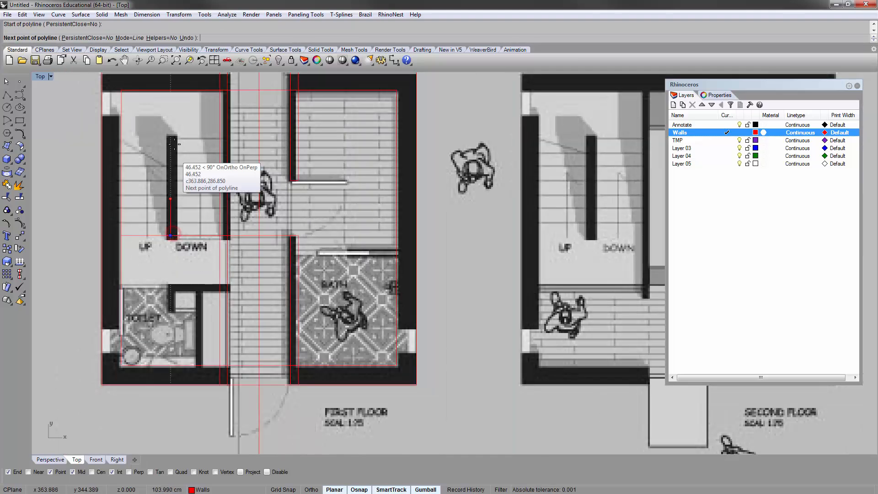
click(171, 118)
key(Return)
scroll(179, 198, up, 8)
right_drag(181, 200, 191, 243)
scroll(186, 270, down, 2)
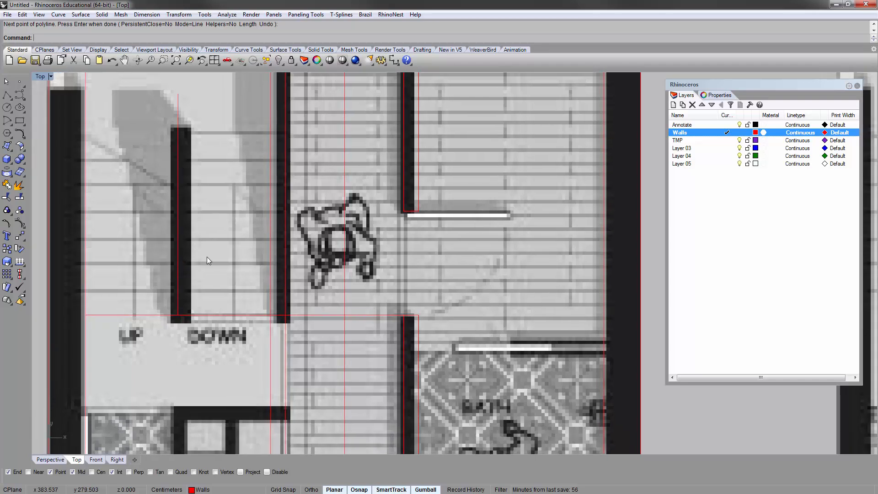
Step: Delete the stair divider's centerline and redraw it 125 cm long, straight up from the midpoint of the stair area's horizontal line
click(178, 229)
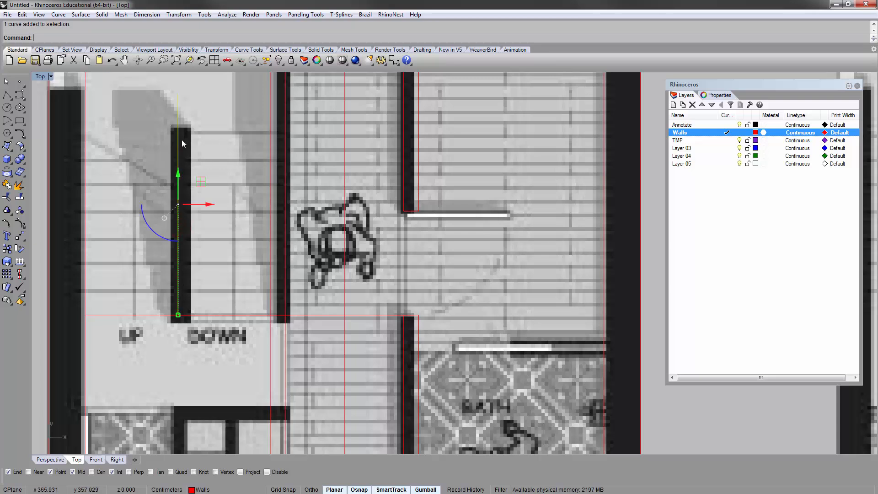
click(194, 160)
click(178, 158)
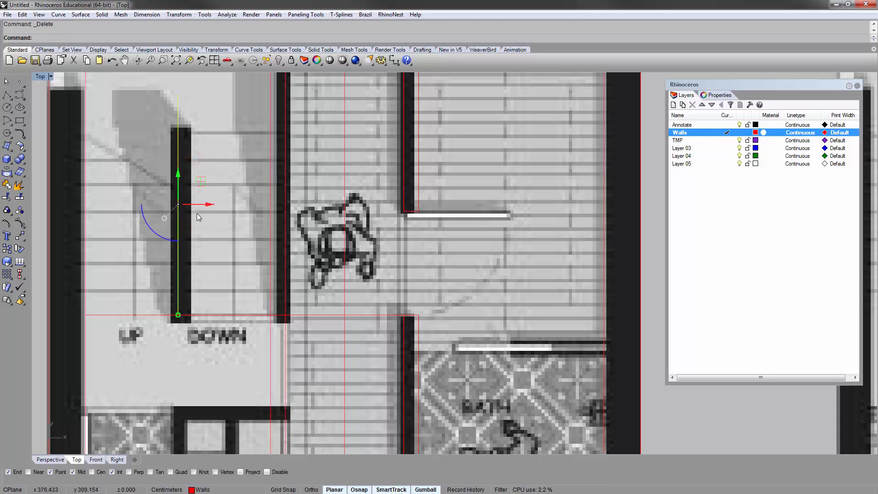
key(Delete)
text(polyline)
key(Return)
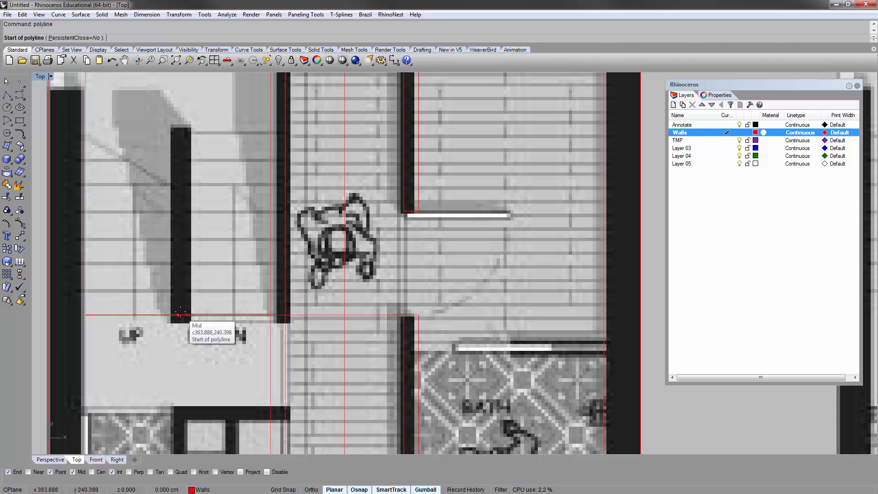
click(178, 315)
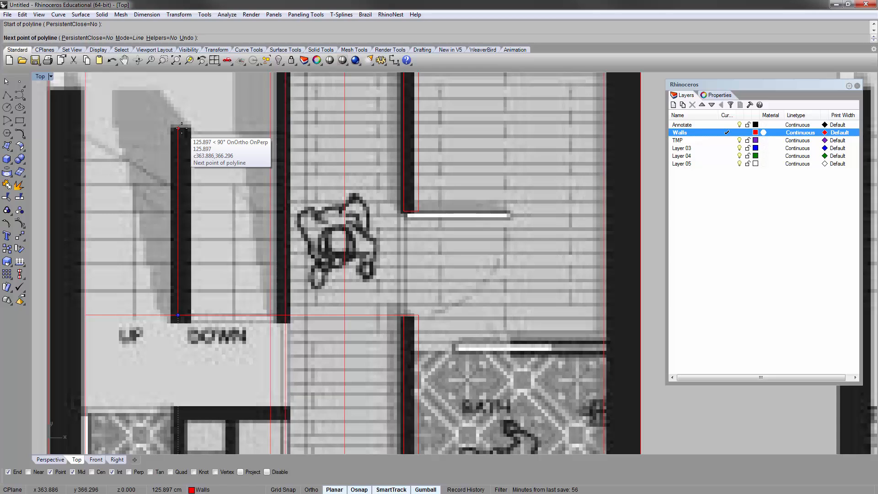
text(125)
key(Return)
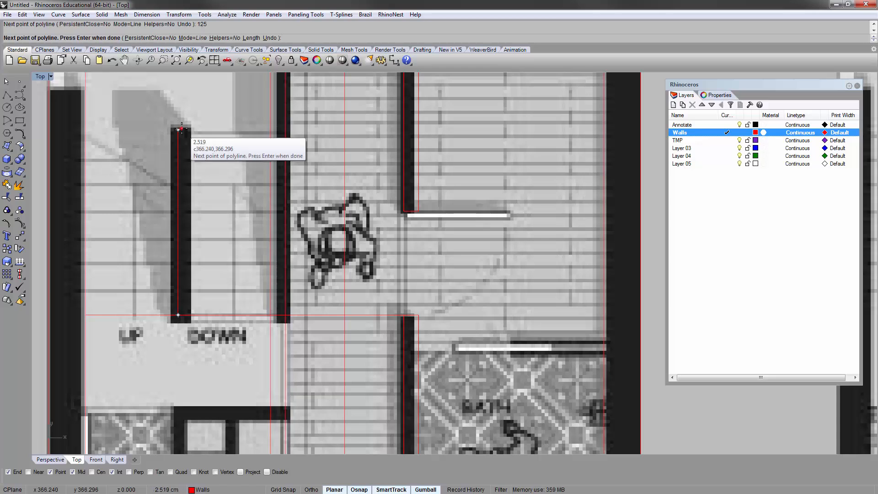
key(Return)
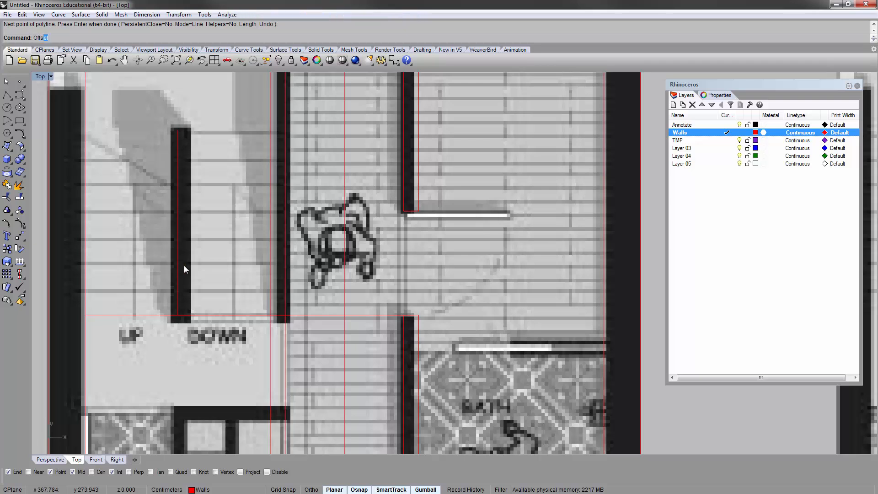
Step: Offset the stair divider's centerline by 5 cm to both sides
key(Return)
click(78, 37)
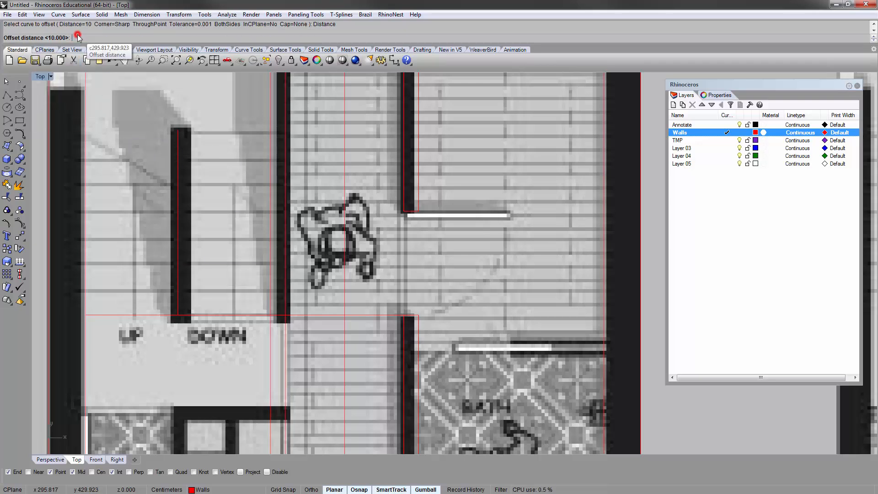
text(5)
key(Return)
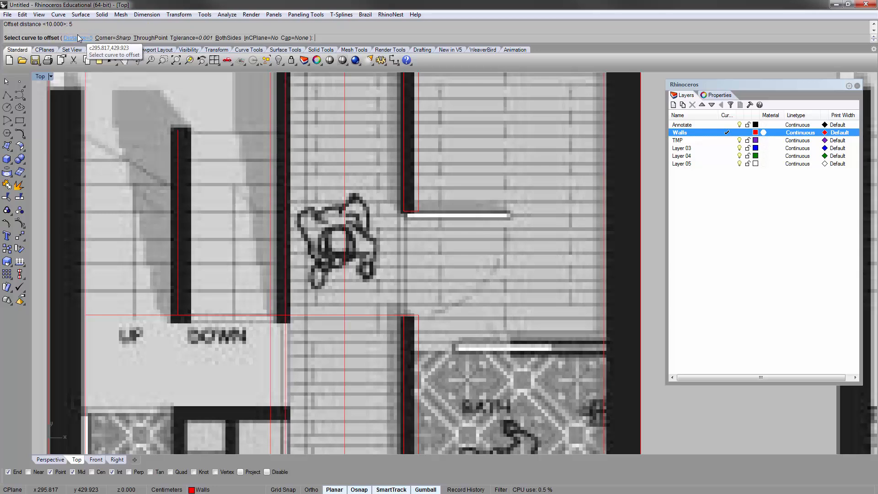
click(182, 194)
click(210, 194)
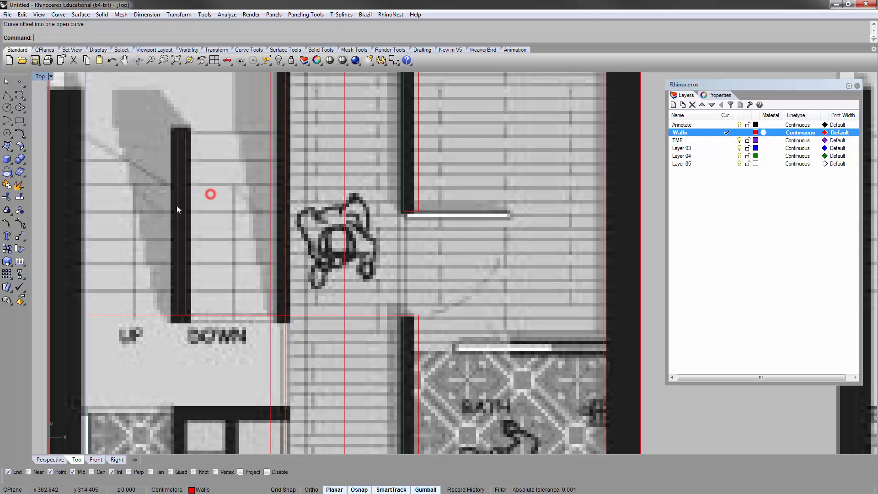
click(177, 210)
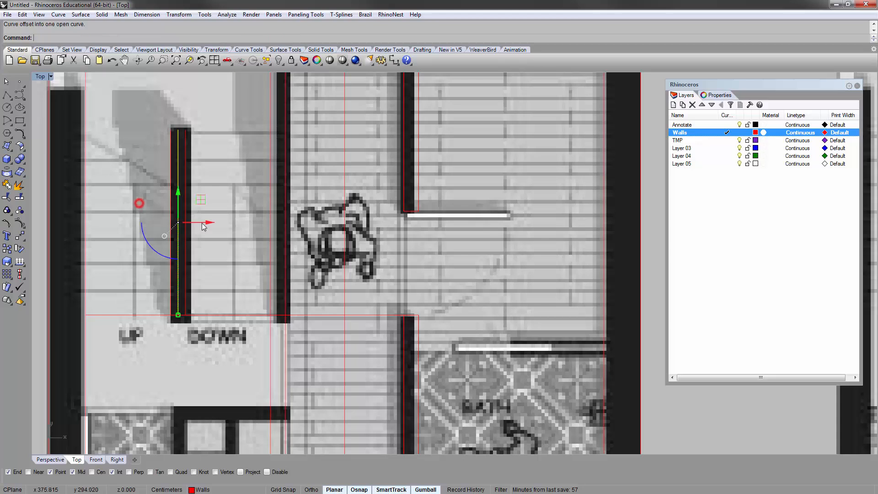
Step: Delete the centerline between the stair divider's two offset lines
click(234, 148)
click(178, 147)
key(Delete)
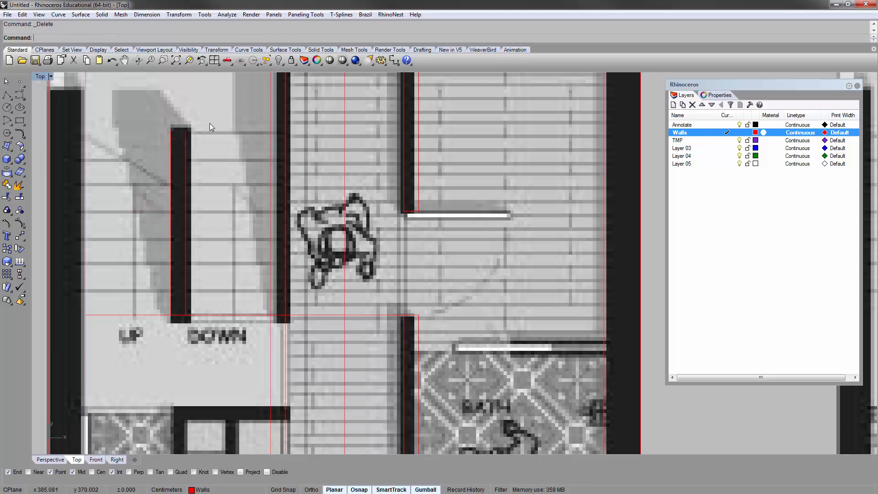
Step: Close the upper and lower ends of the stair divider wall with short polylines between its two side lines
text(polyline)
key(Return)
click(180, 128)
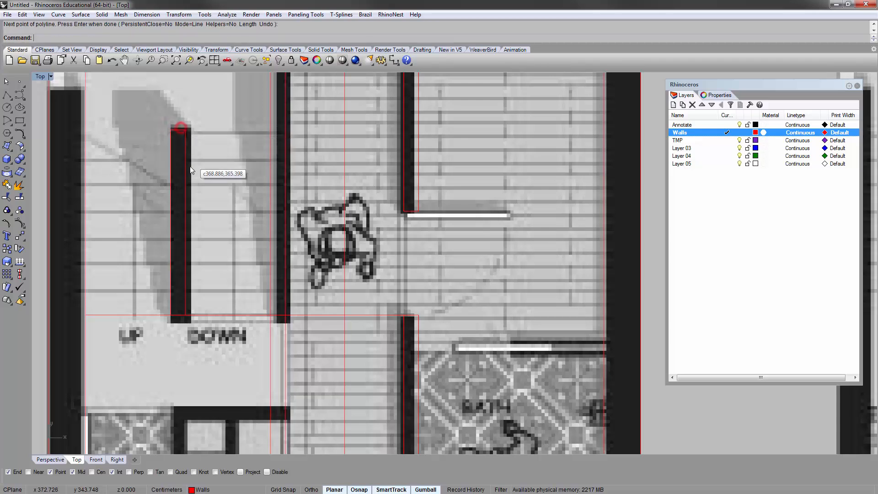
key(Return)
click(172, 316)
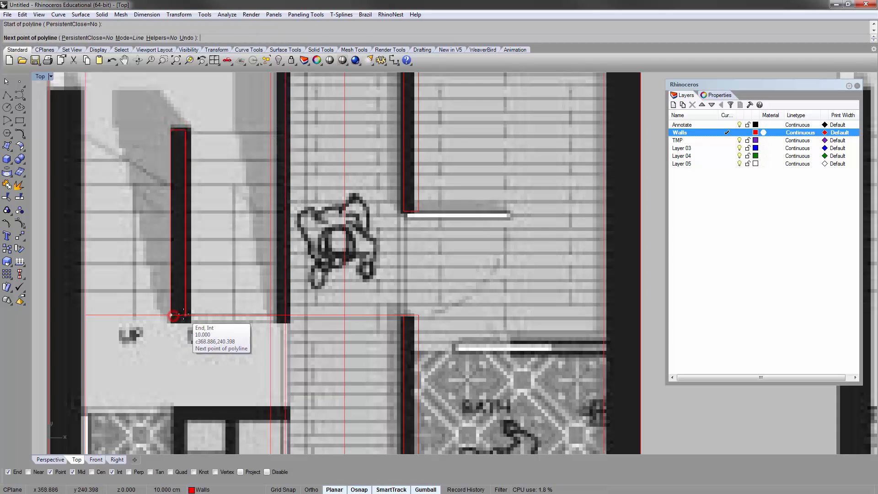
click(185, 315)
key(Return)
Step: Delete the horizontal line across the stair area and join the stair divider wall's four lines into one closed curve
click(155, 315)
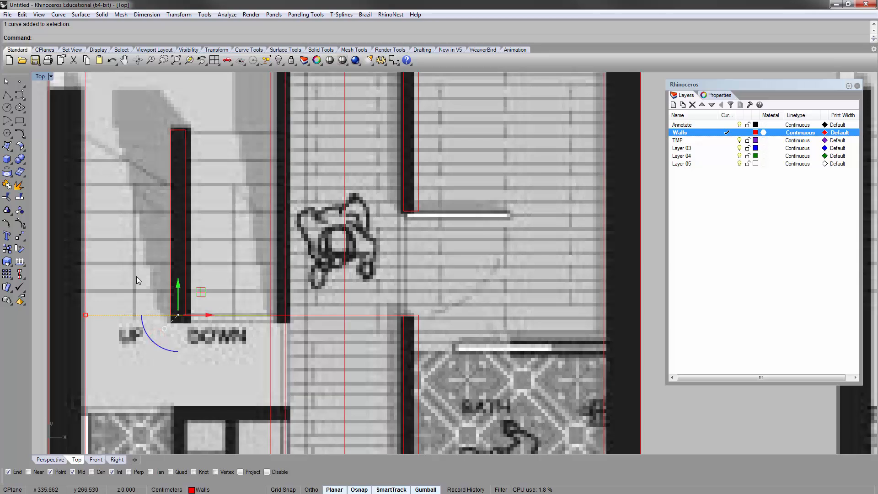
key(Delete)
drag(149, 91, 219, 309)
text(join)
key(Return)
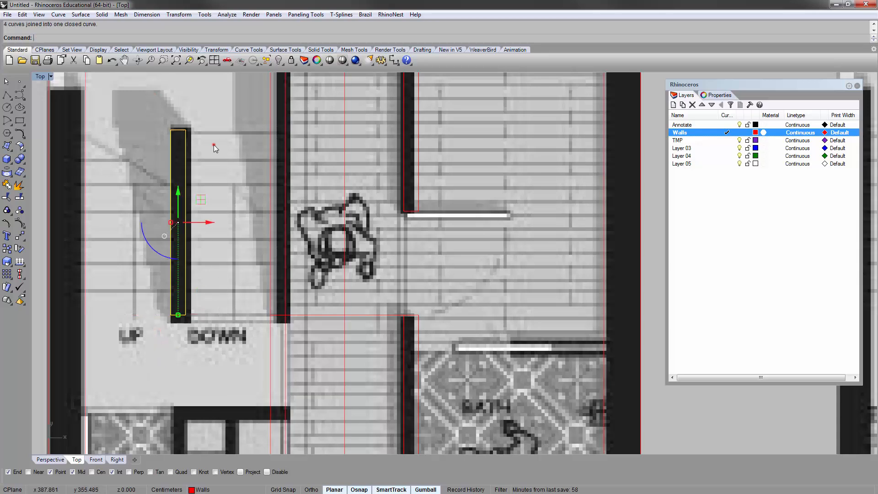
key(Escape)
Step: Trim away the part of the doorway's horizontal line that crosses the corridor, cutting at the left corridor wall's corridor-side line
scroll(199, 196, down, 4)
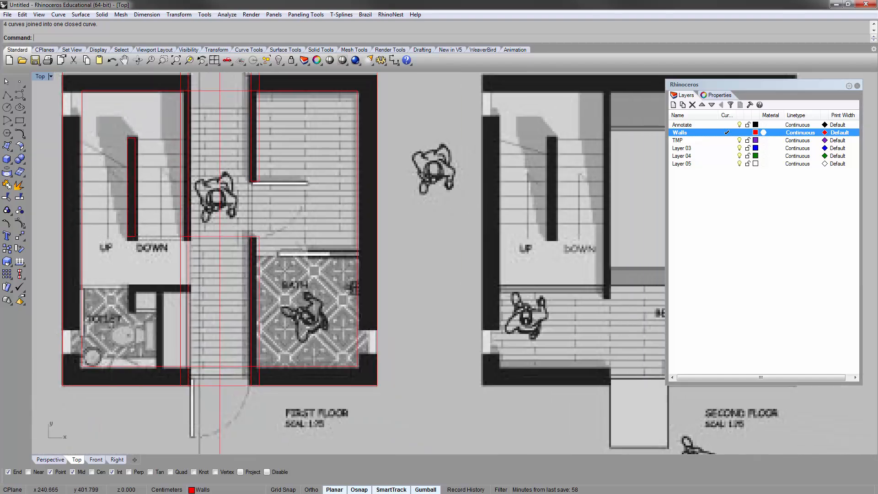
scroll(230, 215, up, 5)
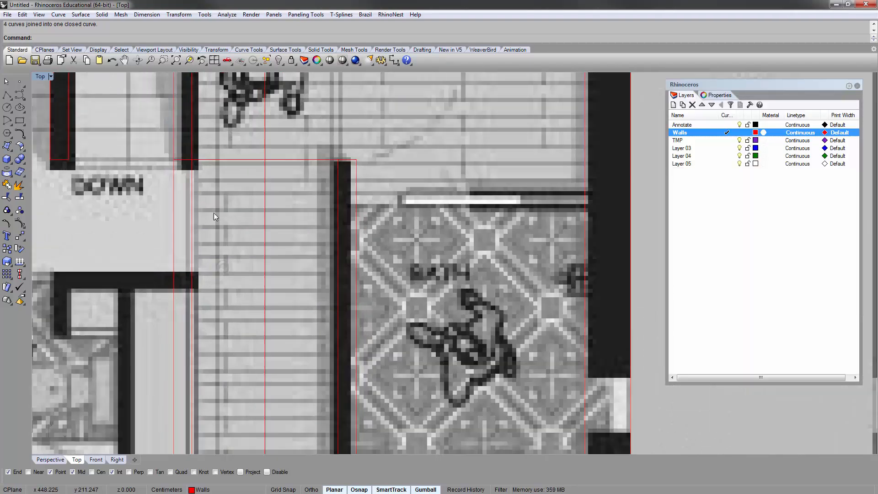
mouse_move(215, 216)
right_down()
mouse_move(223, 192)
mouse_move(205, 228)
right_up()
click(189, 207)
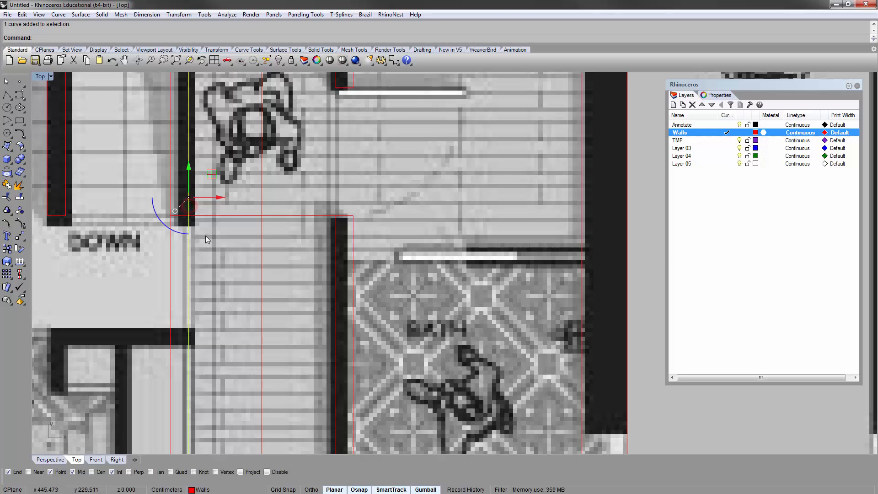
click(201, 235)
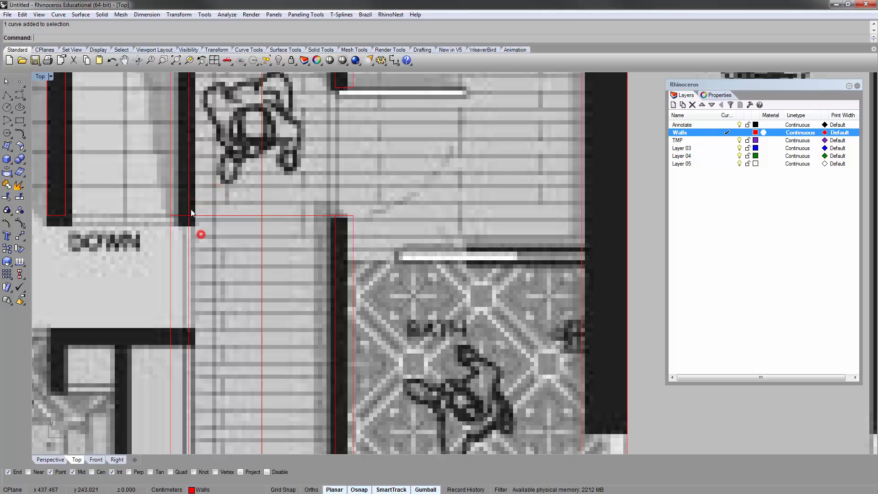
click(191, 208)
text(trim)
key(Return)
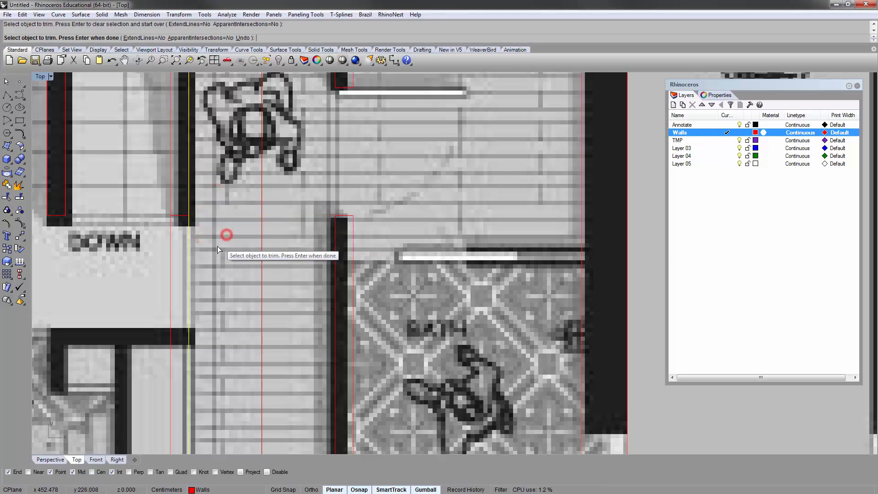
key(Return)
key(Escape)
Step: Draw a 10 cm horizontal polyline across the left corridor wall, starting 70 cm below the wall end beside the stairs
right_drag(217, 247, 277, 144)
scroll(289, 158, up, 3)
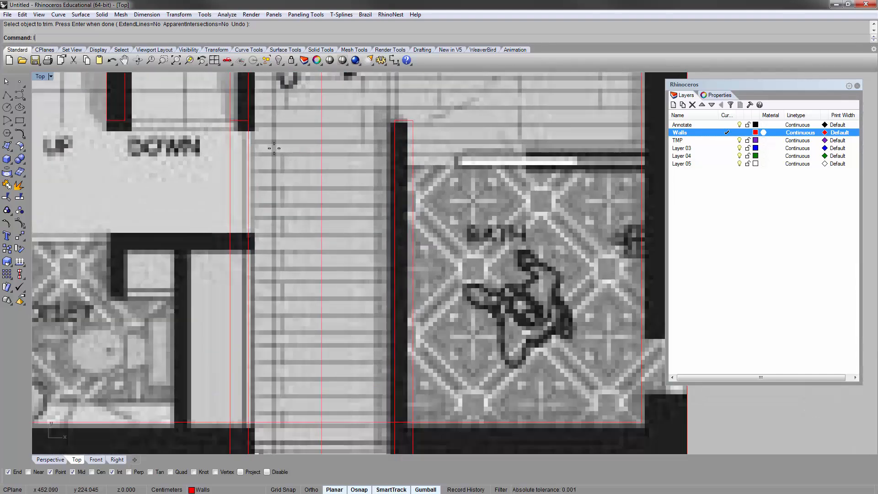
text(polyline)
key(Return)
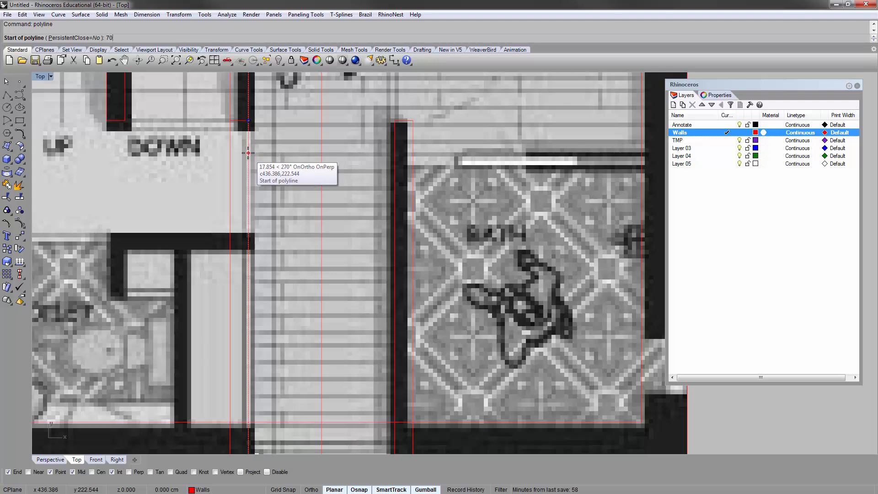
text(70)
key(Return)
scroll(275, 251, up, 3)
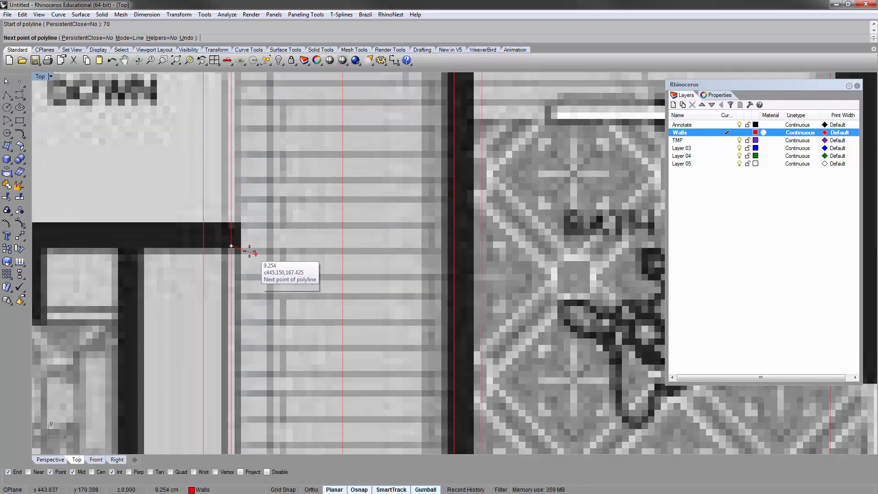
scroll(250, 251, down, 5)
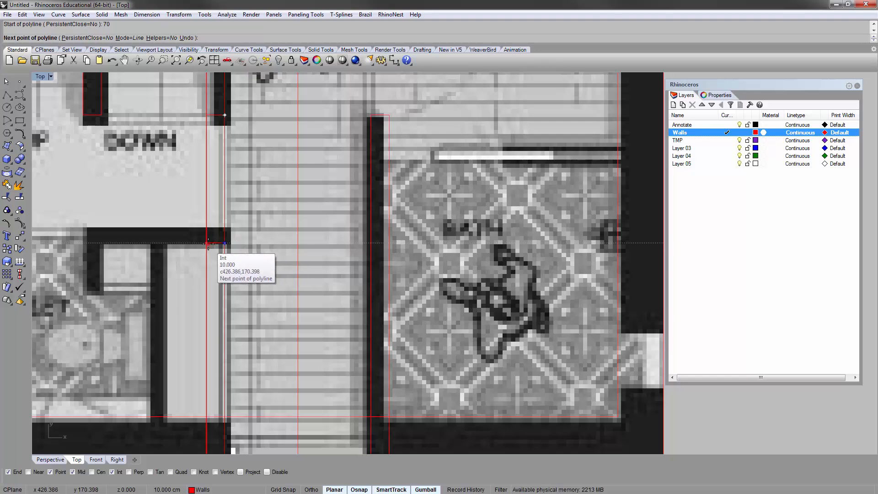
click(208, 244)
key(Return)
Step: Delete the short horizontal polyline between the left corridor wall's two lines above the toilet area
scroll(213, 243, down, 4)
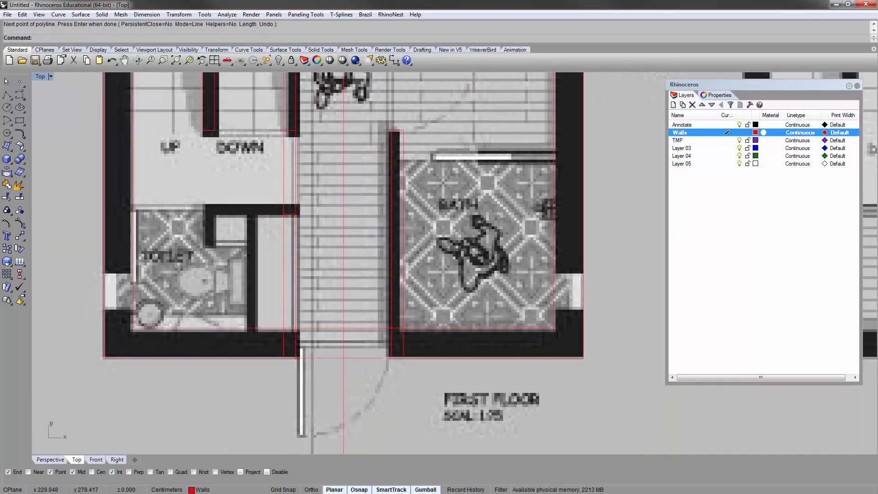
scroll(203, 309, down, 4)
scroll(223, 245, up, 6)
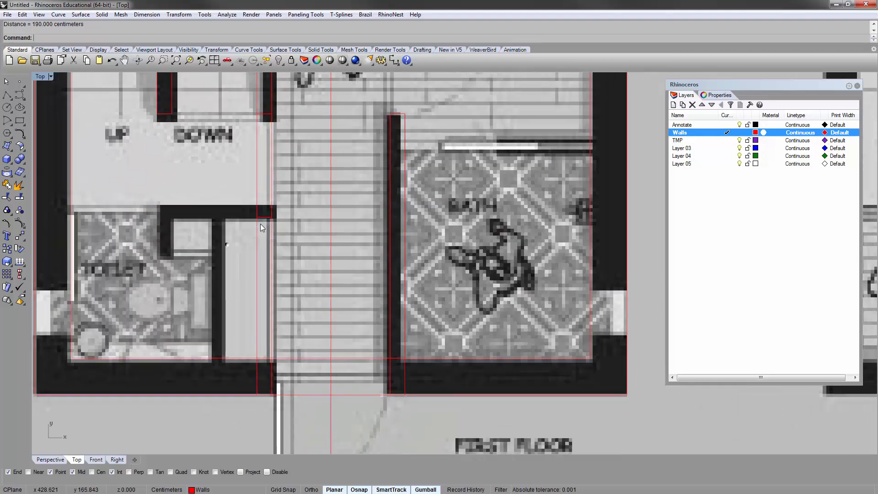
drag(288, 243, 288, 243)
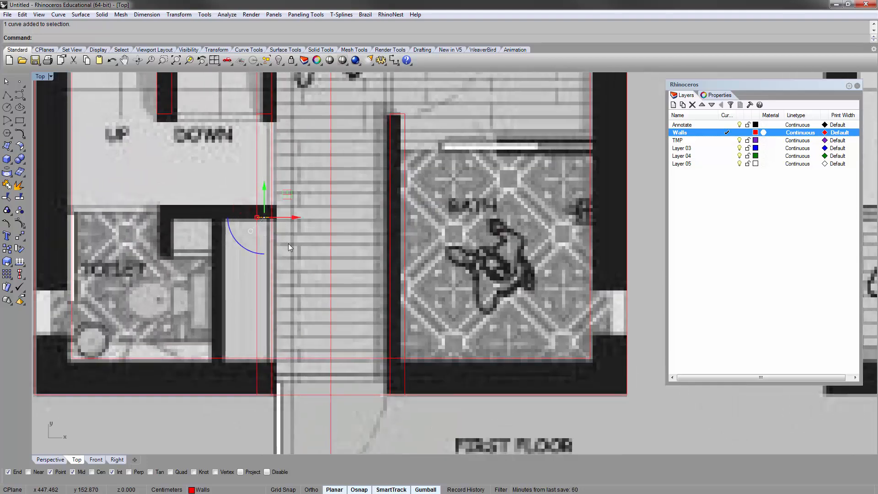
key(Delete)
Step: Draw a horizontal polyline from 70 cm below the left corridor wall's end to a point aligned with the stair divider's left side
key(Up)
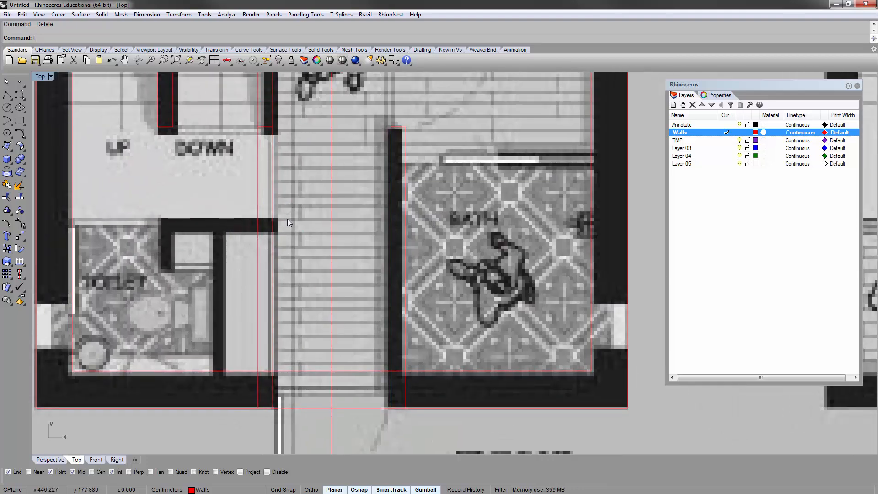
text(polyline)
key(Return)
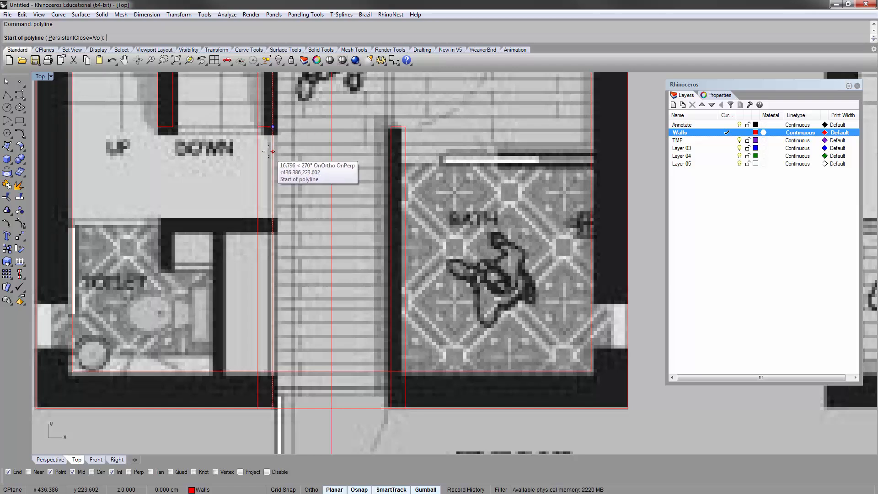
text(70)
key(Return)
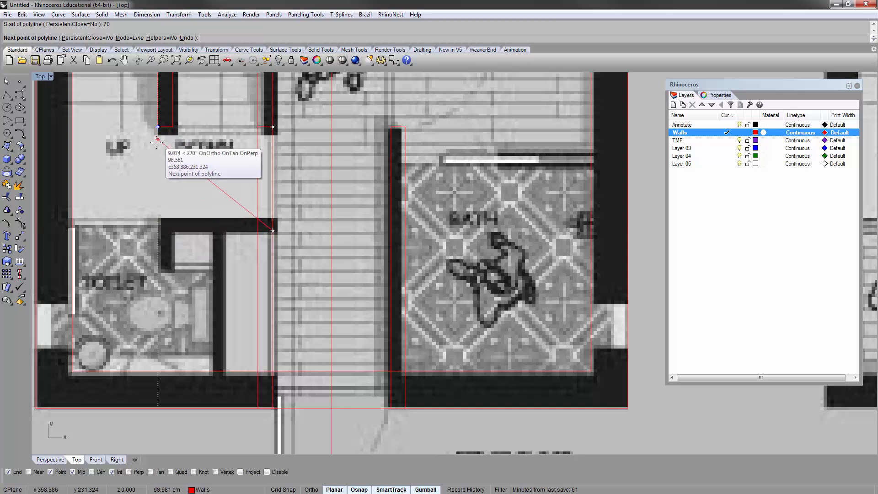
click(157, 231)
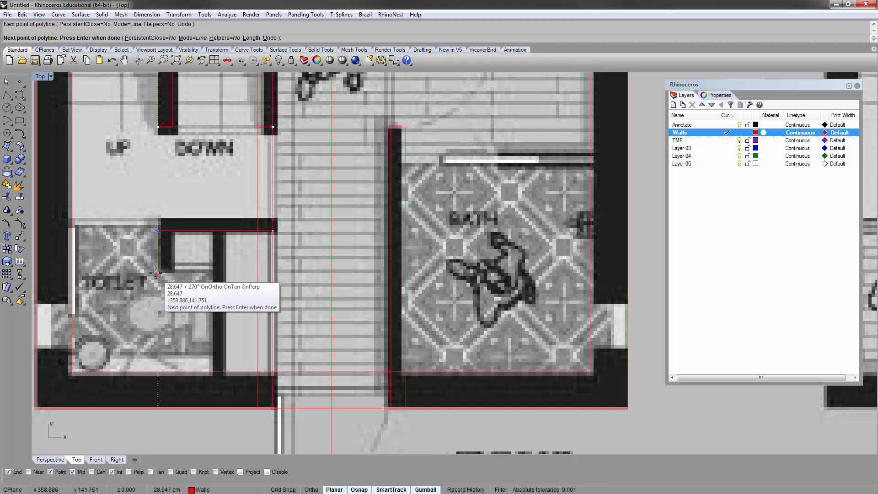
key(Return)
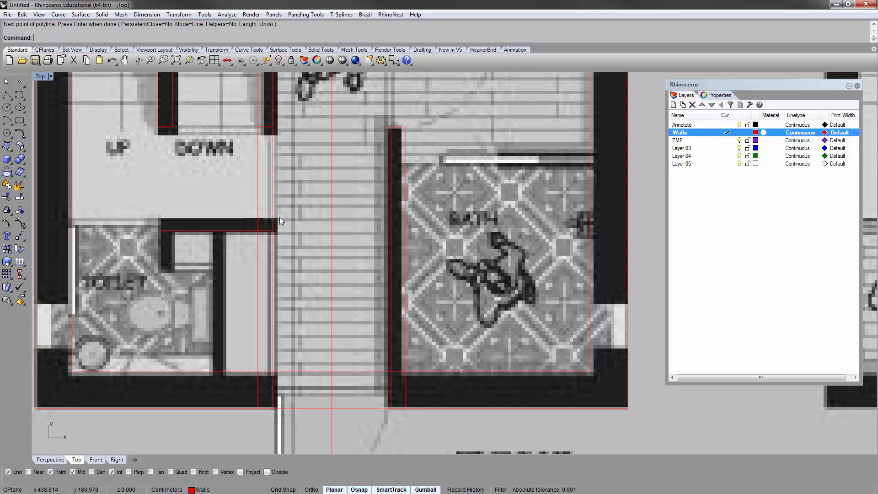
Step: Copy the toilet wall's horizontal line 10 cm straight up to form the wall's upper face
click(241, 232)
text(copy)
key(Return)
click(308, 226)
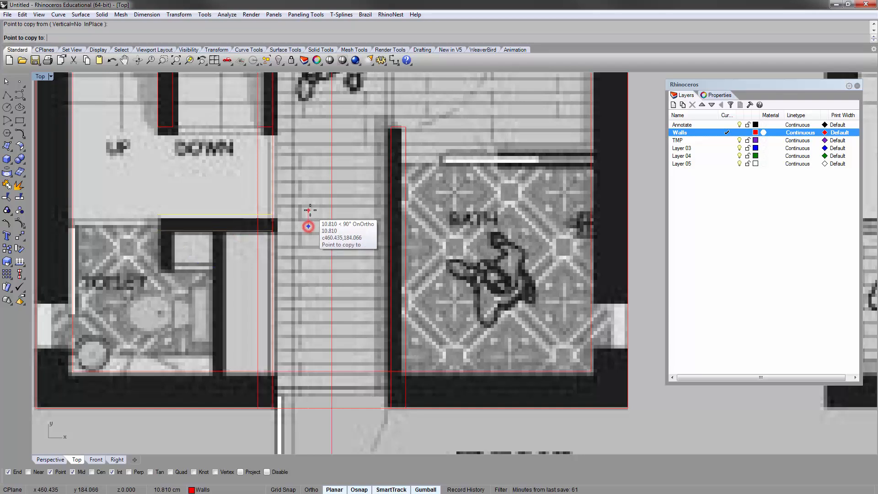
text(10)
key(Return)
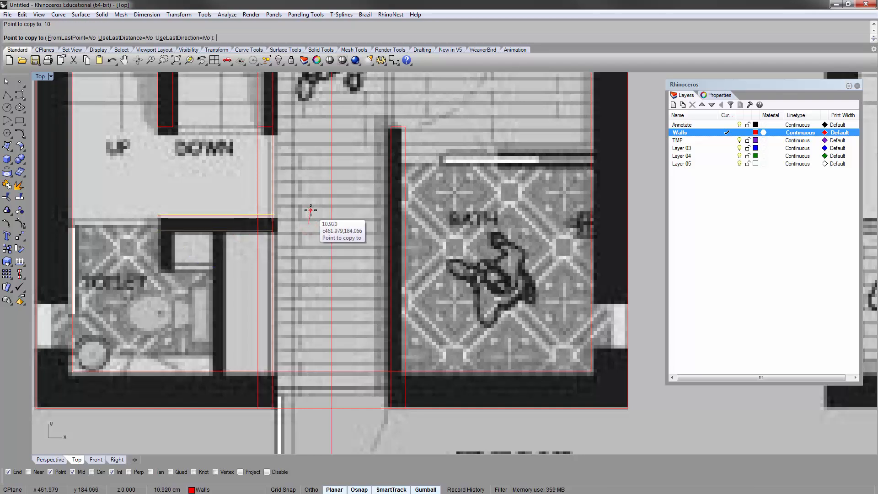
click(307, 211)
key(Return)
right_drag(154, 208, 153, 193)
scroll(158, 199, up, 2)
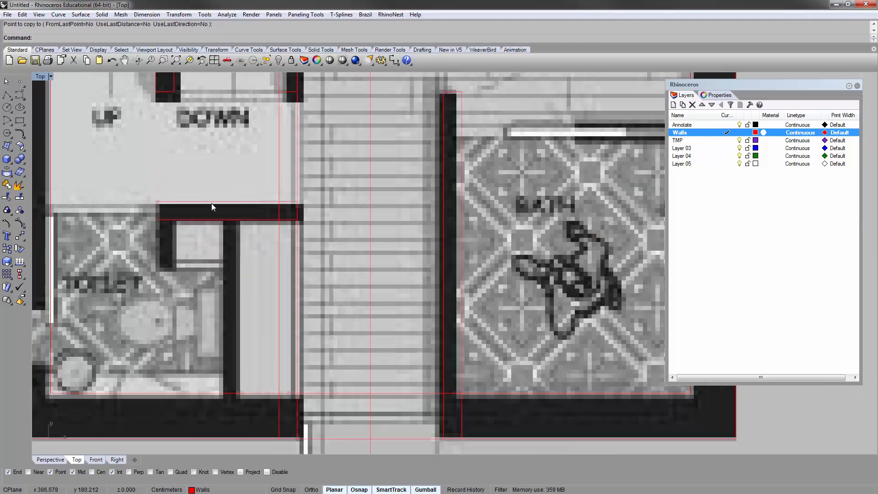
Step: Draw a polyline from the toilet wall's upper left corner 40 cm down, 10 cm right and back up to the wall's lower face
scroll(221, 207, down, 2)
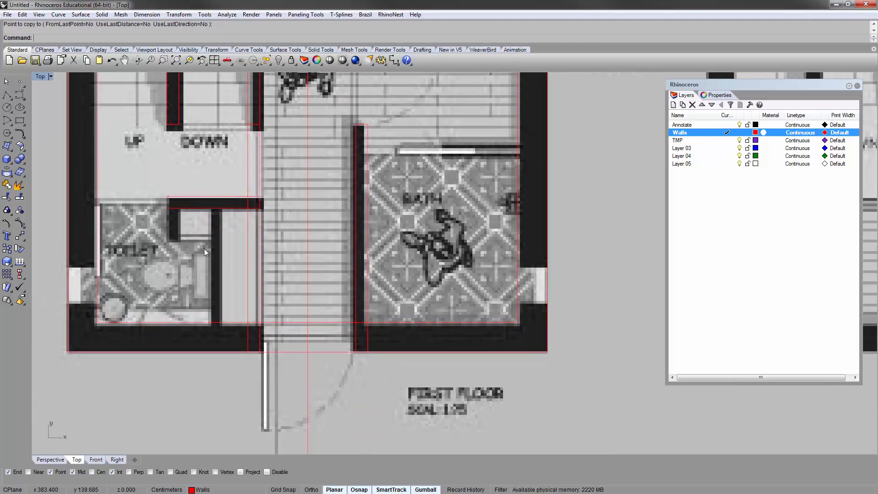
text(polyline)
key(Return)
click(167, 195)
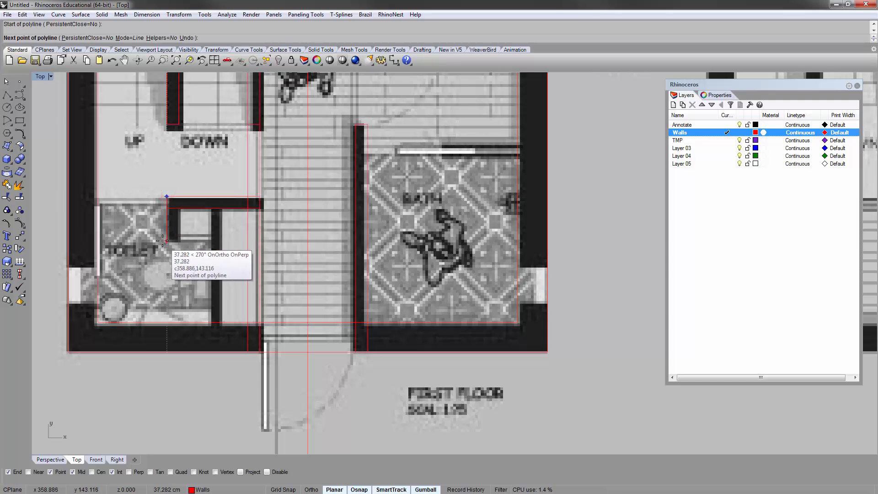
text(40)
key(Return)
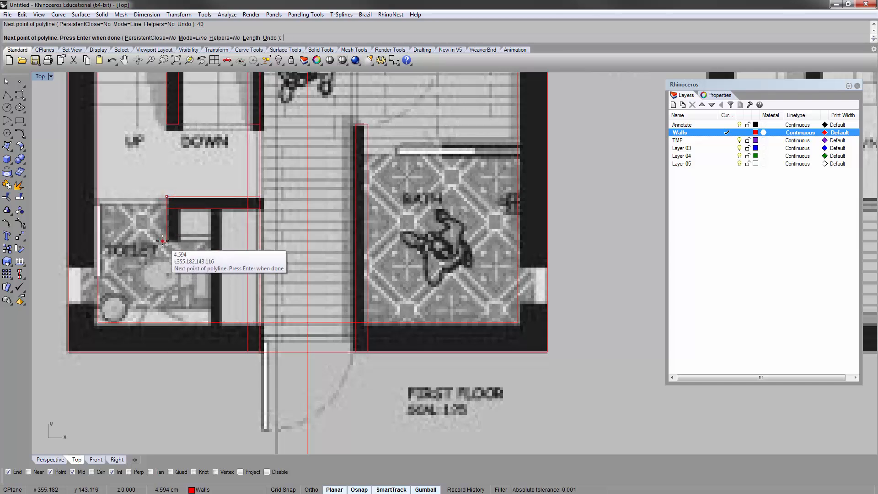
scroll(216, 287, up, 4)
scroll(146, 215, down, 2)
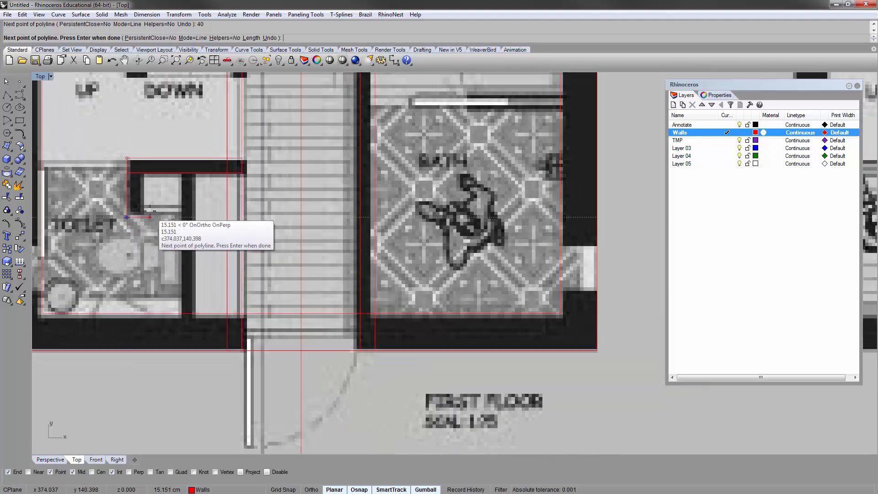
text(10)
key(Return)
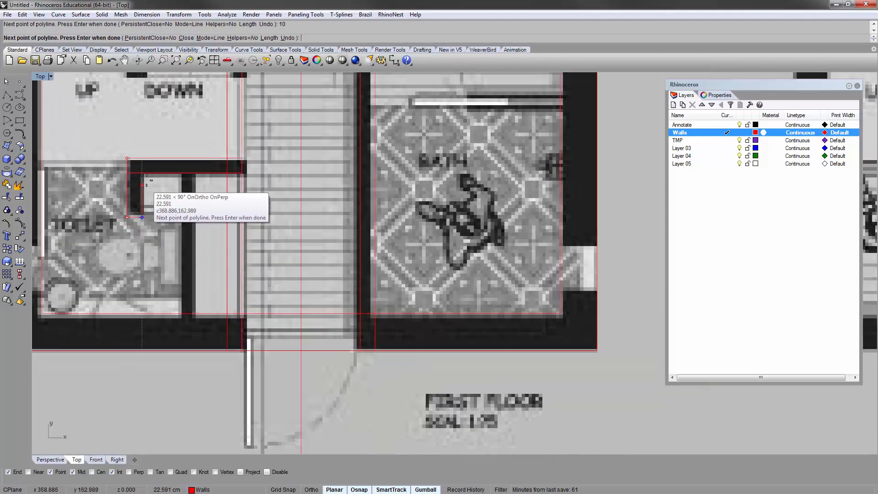
key(Return)
Step: Draw a vertical polyline from 25 cm right of the short wall's inner corner down to the bottom wall's inner face, and select it
key(Right)
key(Down)
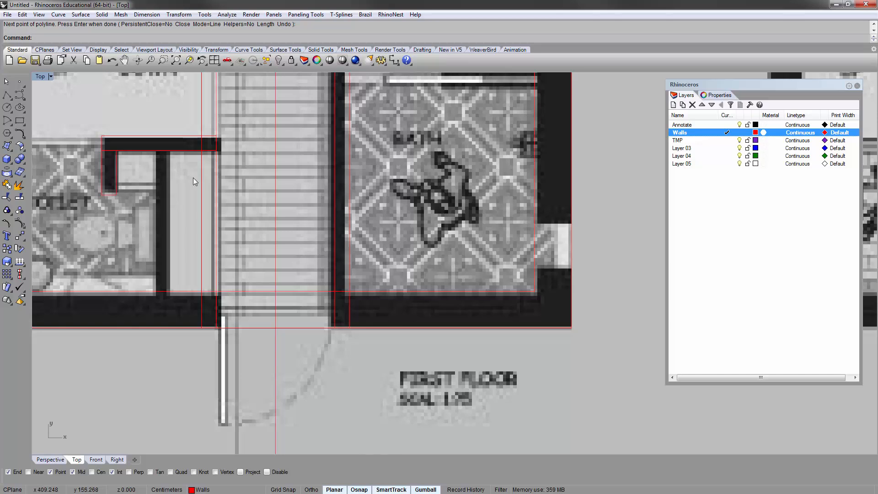
key(Right)
key(Down)
key(Return)
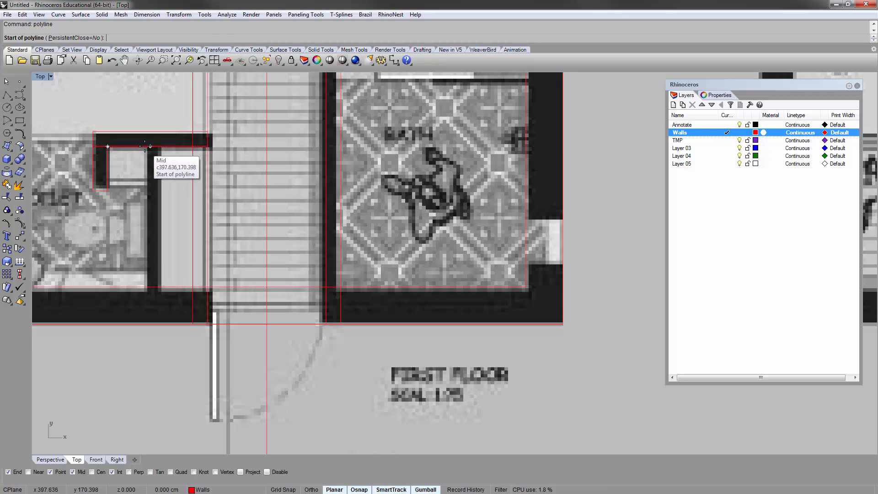
scroll(147, 155, up, 2)
scroll(137, 158, down, 2)
scroll(111, 160, up, 4)
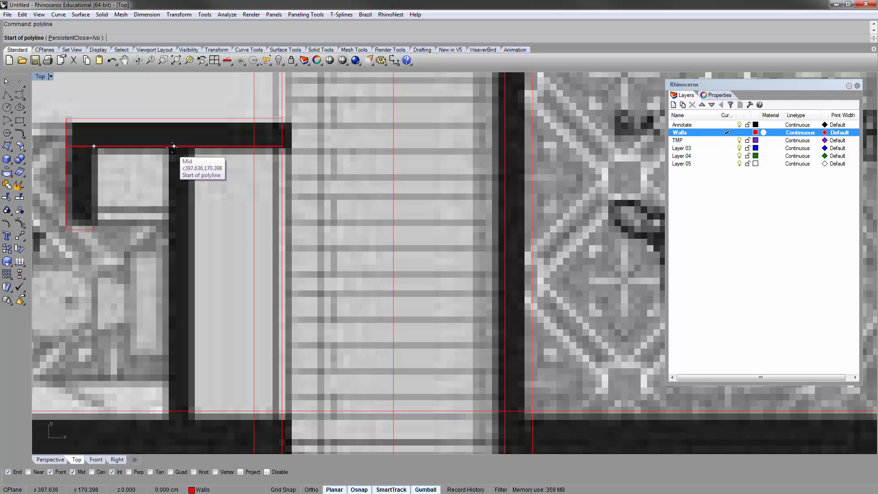
scroll(169, 146, up, 2)
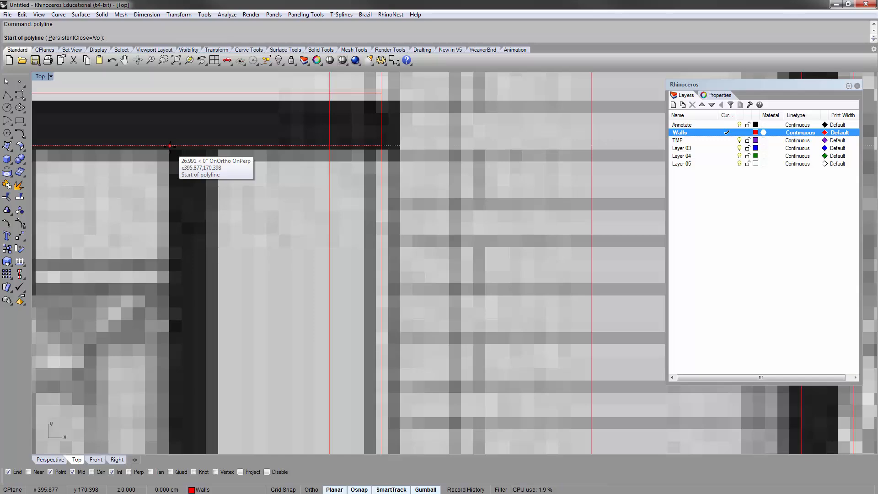
text(25)
key(Return)
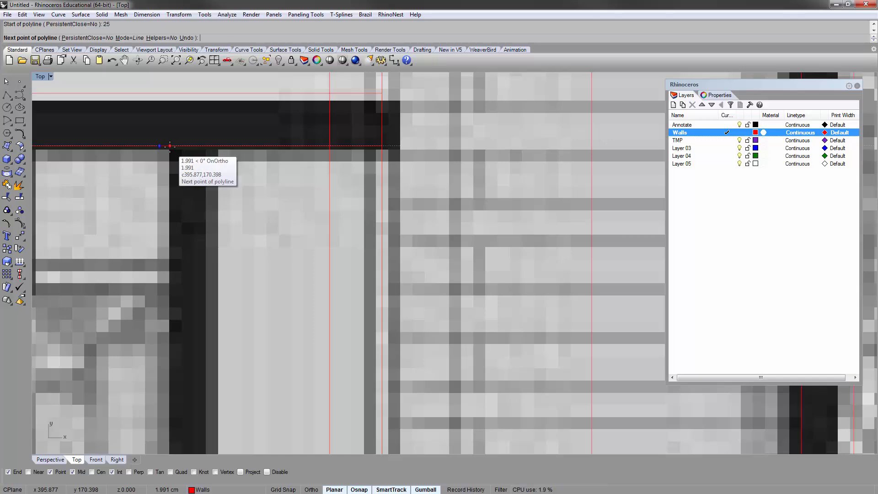
scroll(170, 146, down, 3)
click(166, 147)
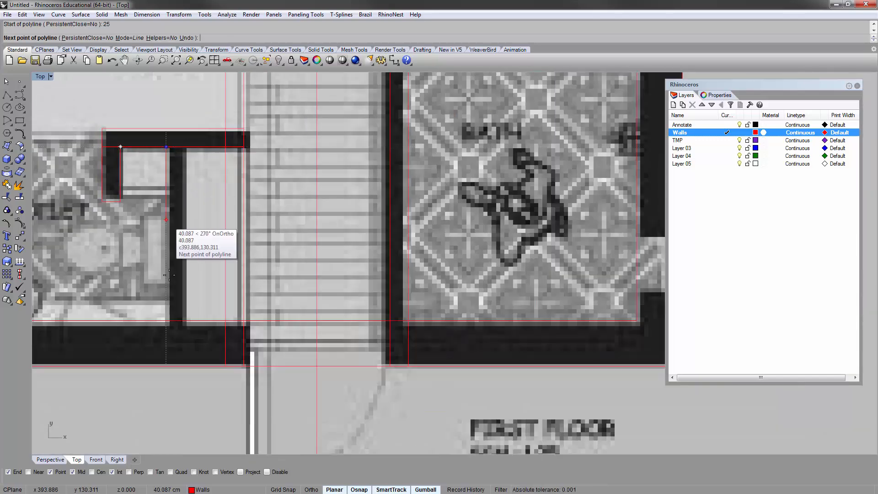
click(163, 320)
key(Return)
click(168, 260)
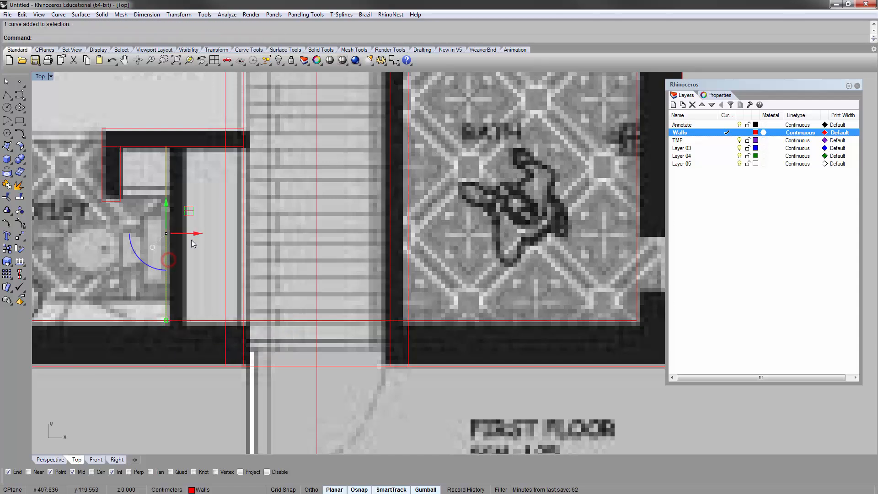
text(c)
key(Return)
click(200, 192)
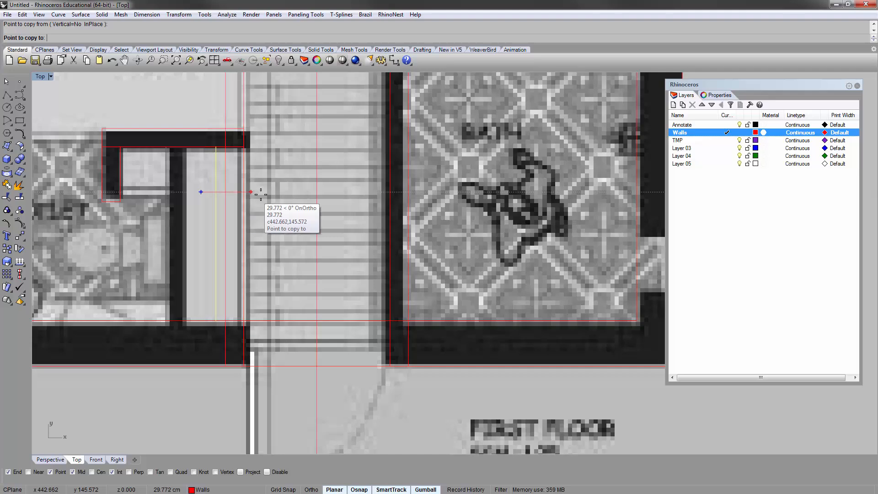
key(Escape)
scroll(176, 188, up, 4)
right_drag(175, 187, 155, 126)
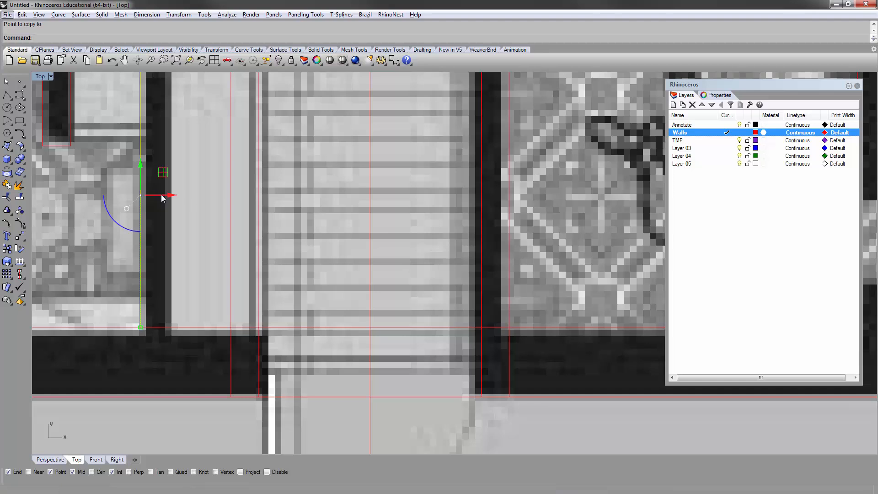
click(161, 195)
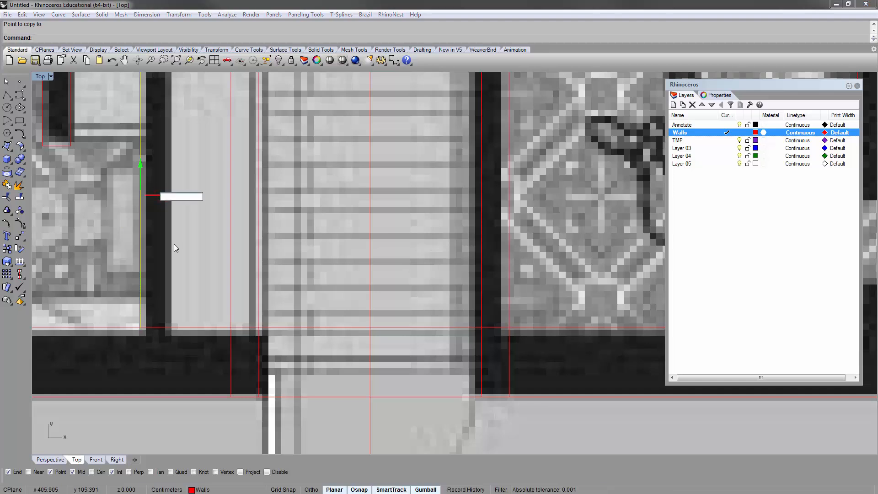
key(Escape)
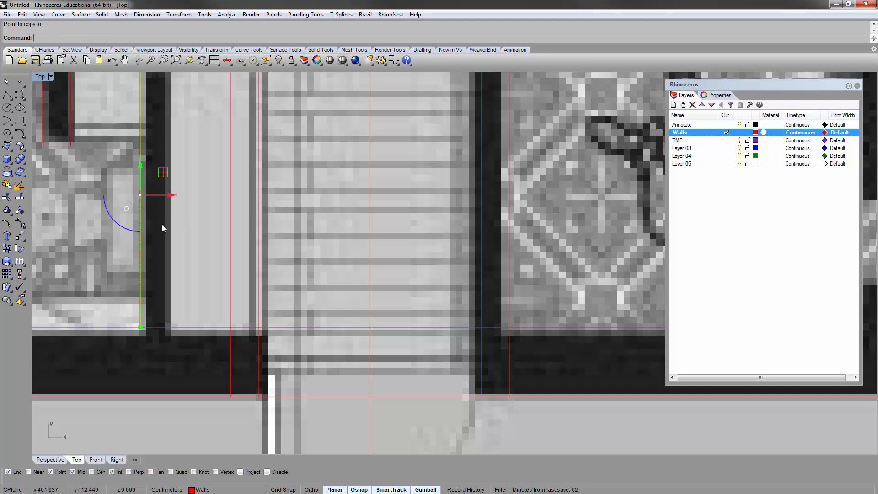
Step: Copy the selected vertical line 10 cm to the right to form the toilet partition's other face
key(Return)
click(166, 240)
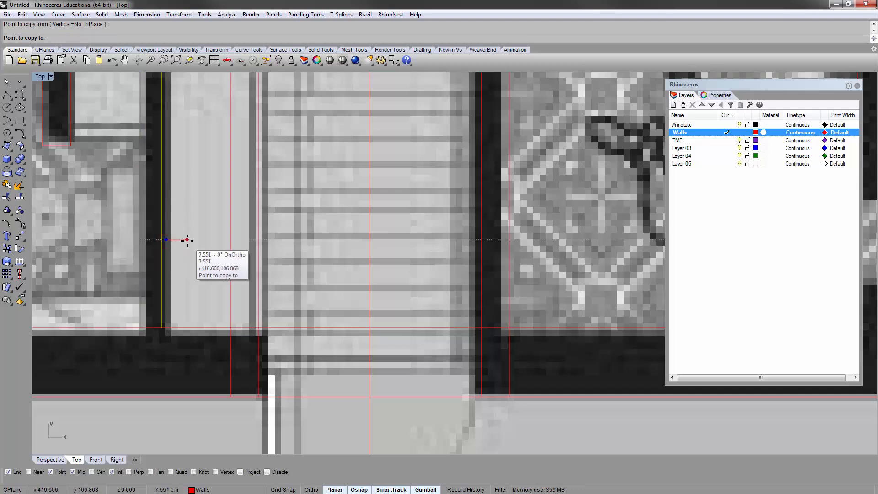
text(10)
key(Return)
click(187, 240)
key(Return)
click(187, 239)
scroll(187, 240, down, 6)
right_drag(194, 194, 157, 274)
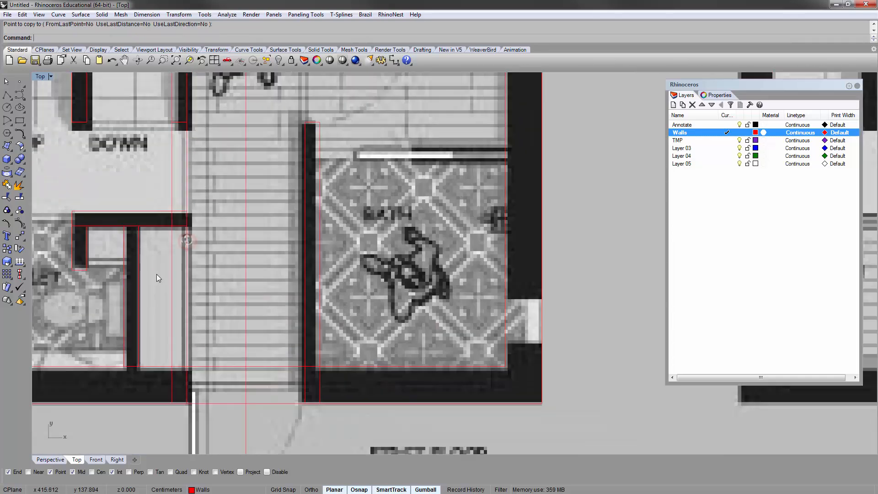
Step: Draw the bath's upper wall stub from 140 cm above the lower right inner corner: 65 cm left, 10 cm up, then back to the right wall
scroll(157, 274, down, 8)
scroll(279, 210, up, 3)
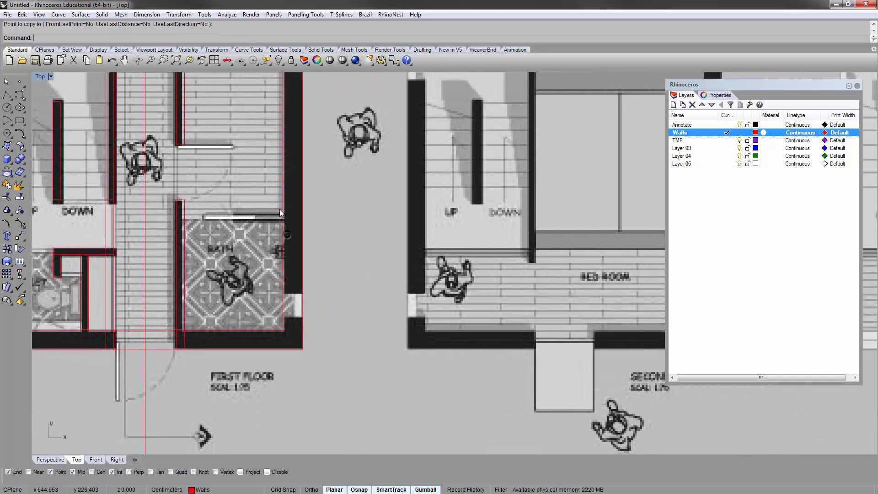
scroll(279, 210, up, 4)
text(polyline)
key(Return)
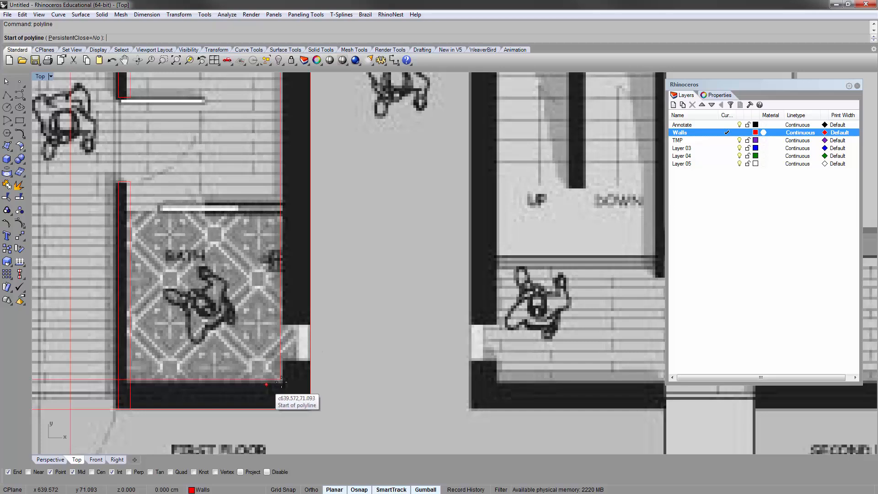
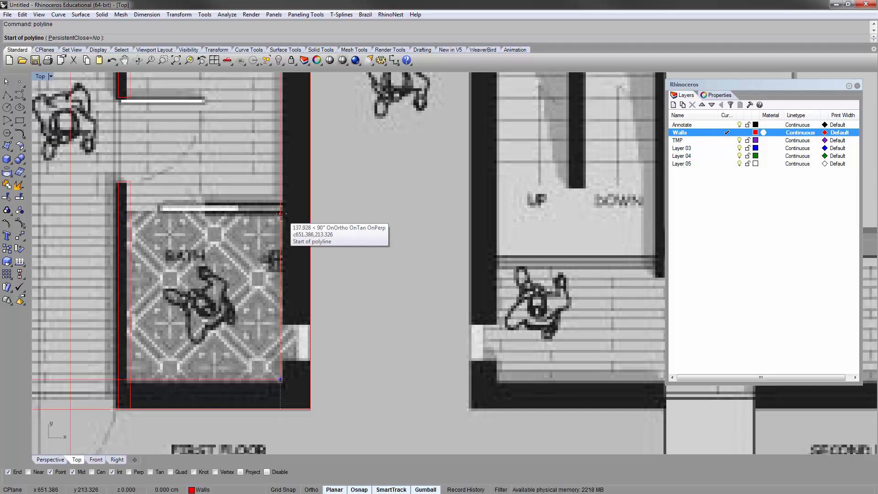
click(281, 212)
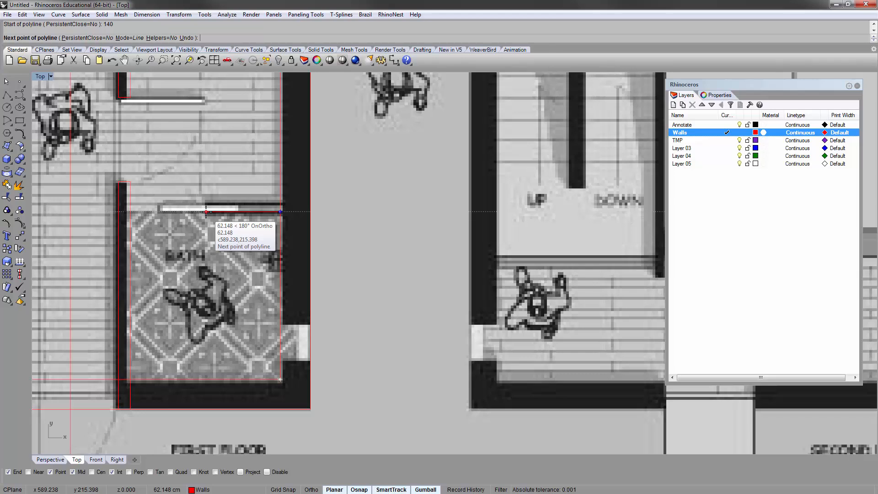
text(65)
key(Return)
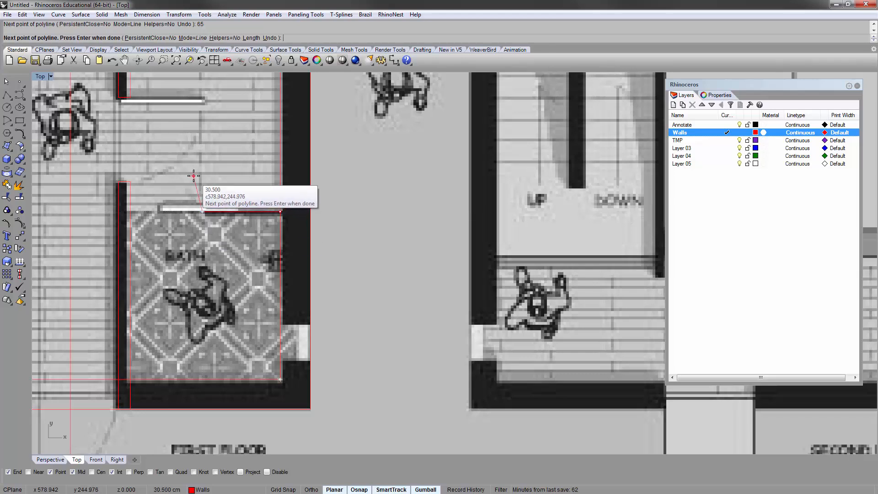
text(10)
key(Return)
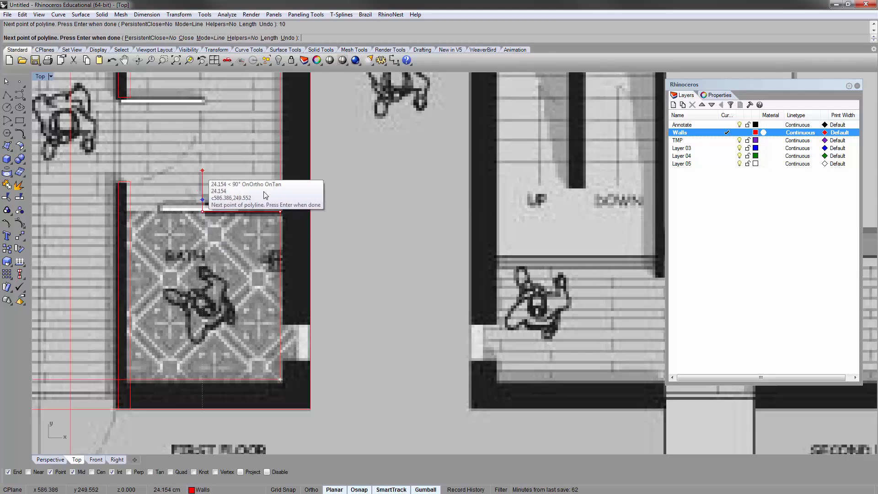
click(280, 200)
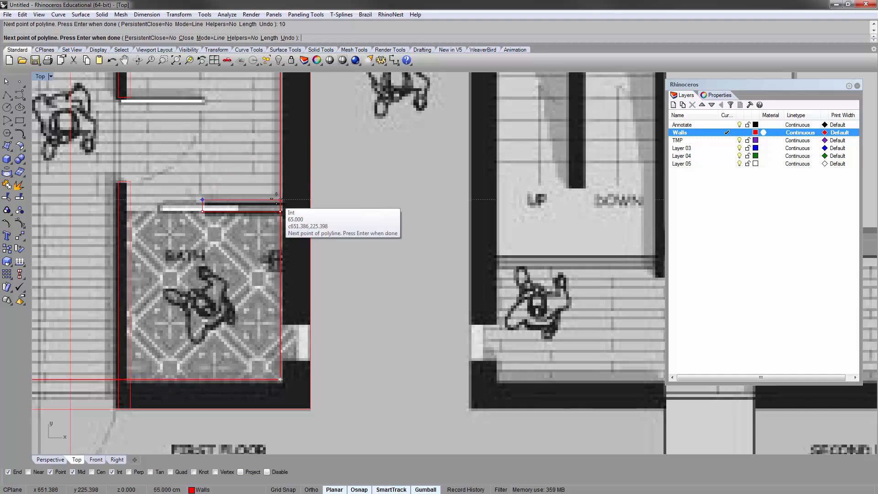
key(Return)
Step: Draw a horizontal polyline across the left outer wall, starting 45 cm above its outer bottom corner, for the toilet window's lower edge
scroll(232, 209, down, 5)
scroll(303, 237, up, 4)
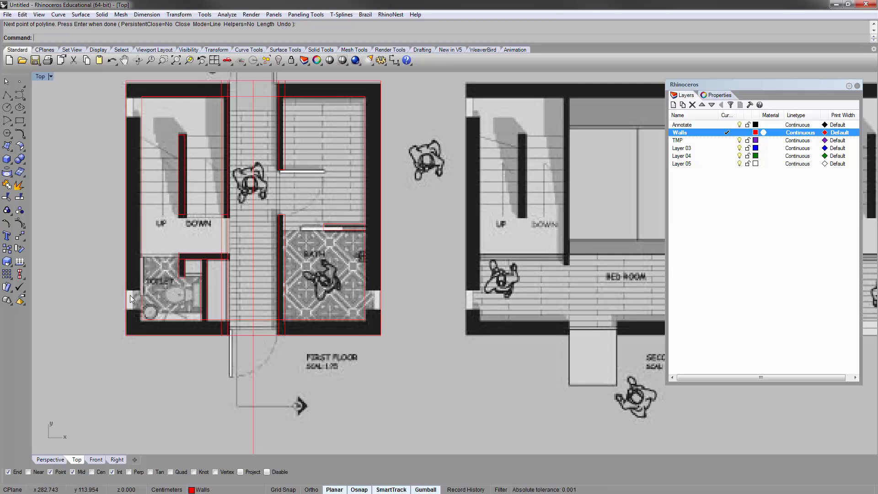
scroll(131, 326, up, 3)
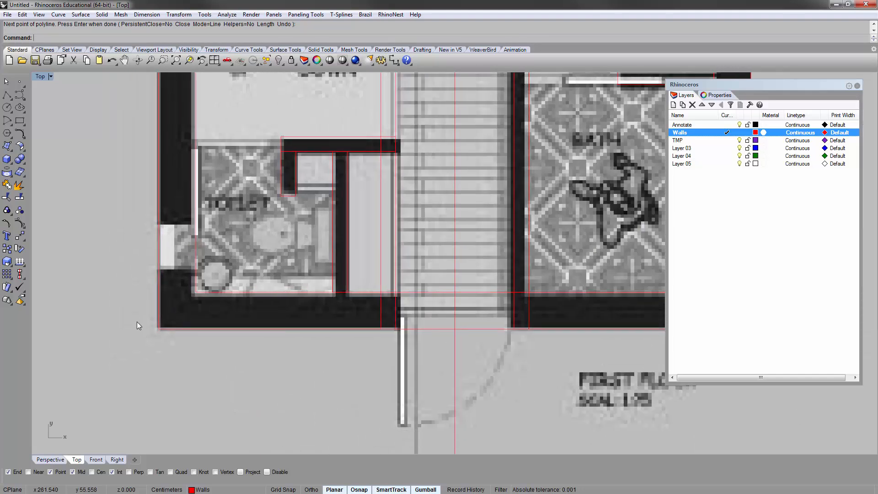
key(Return)
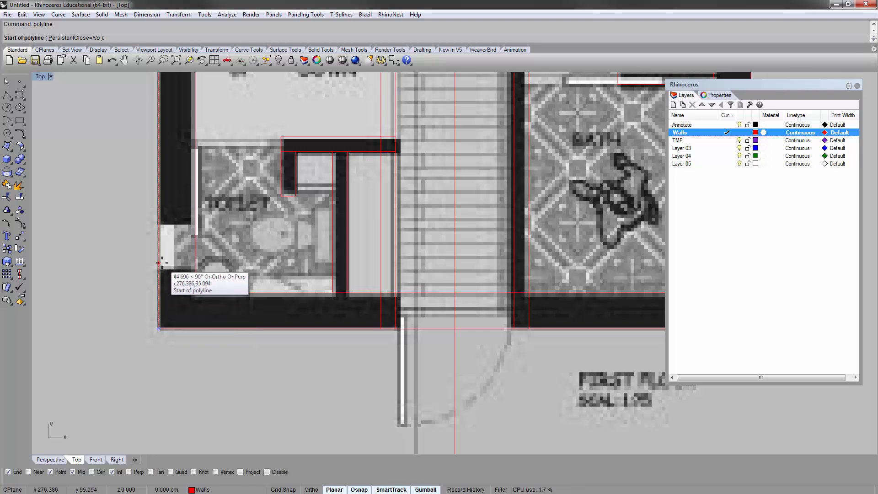
right_drag(158, 297, 169, 284)
text(5)
key(Return)
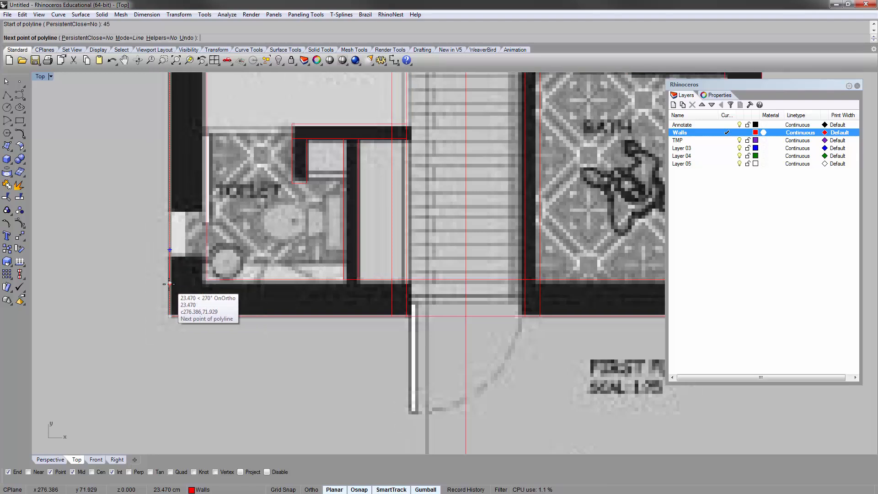
click(204, 248)
right_click(204, 248)
right_drag(204, 248, 187, 272)
Step: Copy the toilet window's lower edge line 30 cm straight up to form the opening's upper edge
click(160, 276)
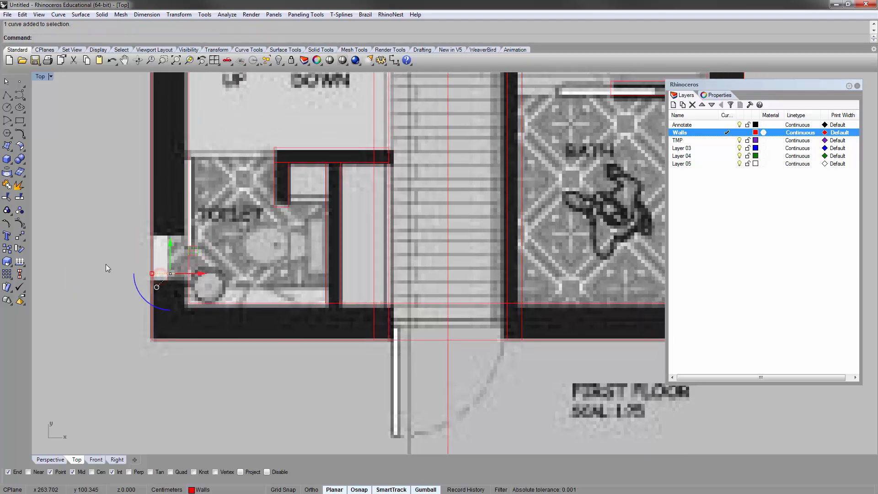
scroll(124, 272, up, 3)
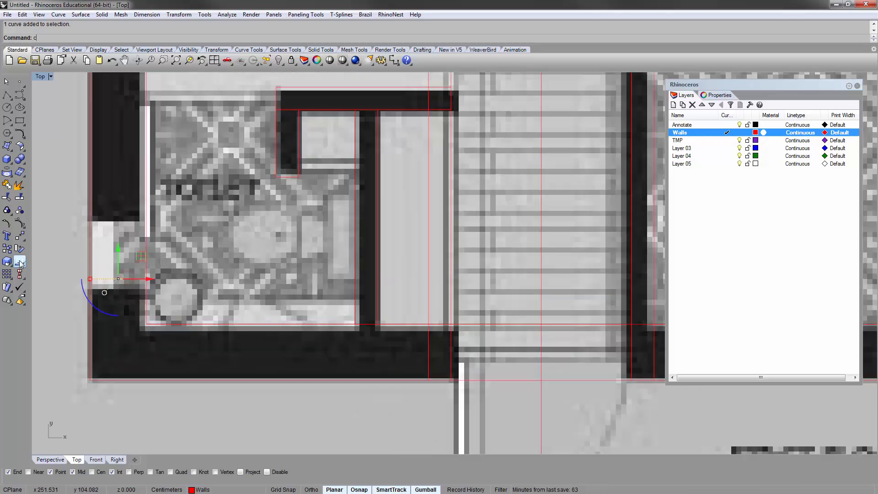
click(20, 263)
click(57, 251)
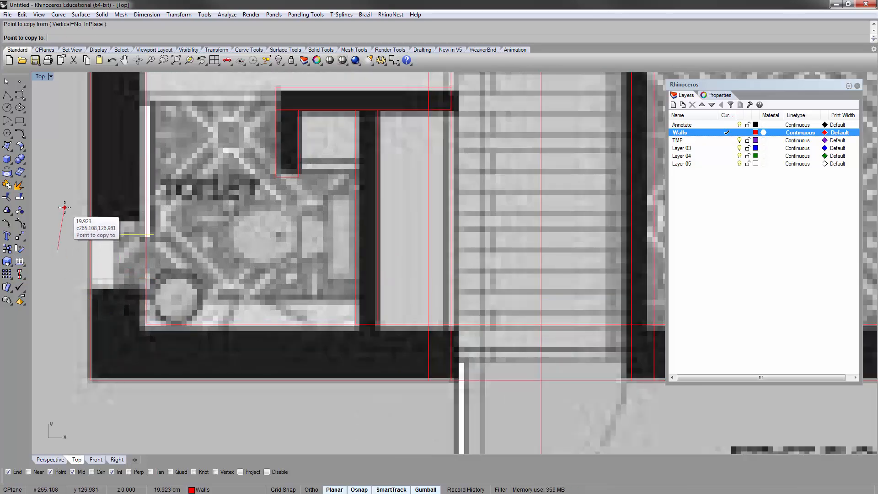
click(58, 205)
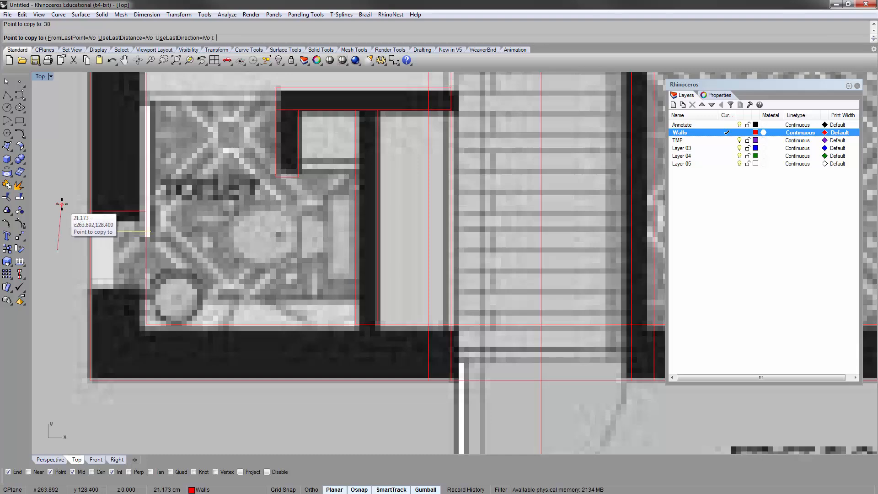
key(Return)
Step: Select both window edge lines in the left outer wall beside the toilet
scroll(110, 251, down, 4)
drag(84, 229, 142, 312)
right_drag(332, 279, 321, 263)
scroll(353, 254, down, 4)
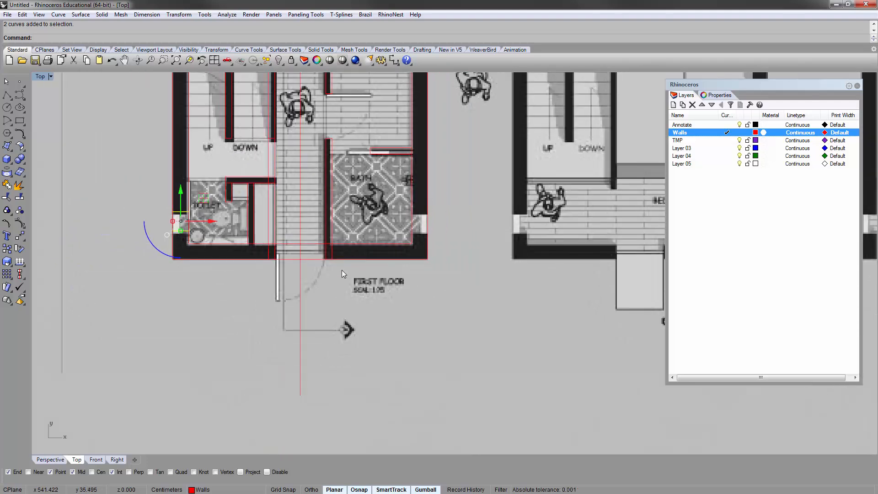
Step: Mirror the two selected toilet window lines across the plan's vertical centre line onto the opposite outer wall
text(mirror)
key(Return)
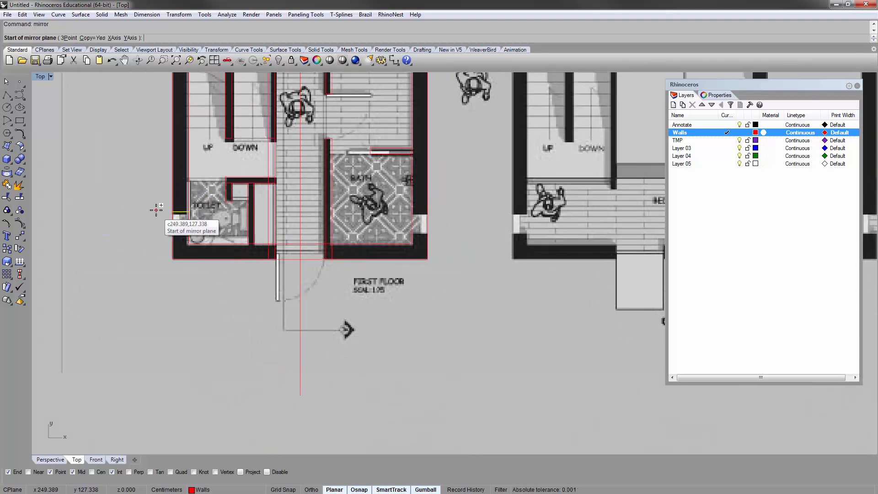
click(300, 396)
click(300, 262)
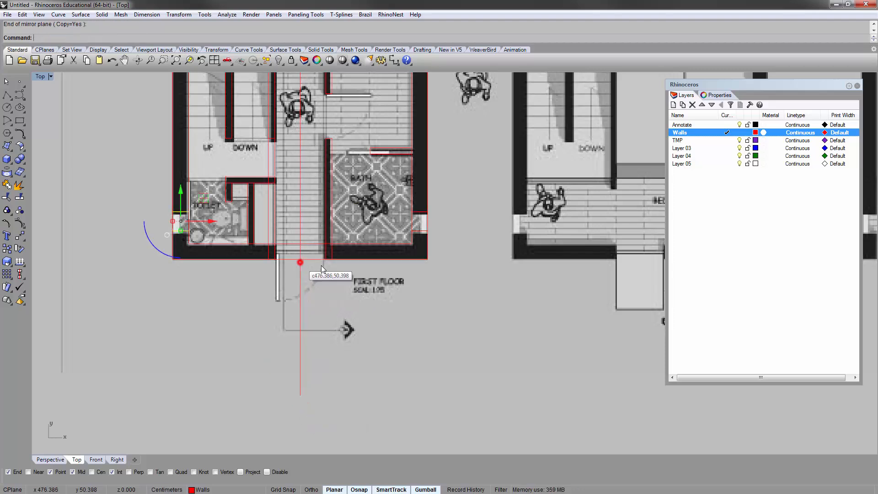
drag(444, 242, 445, 242)
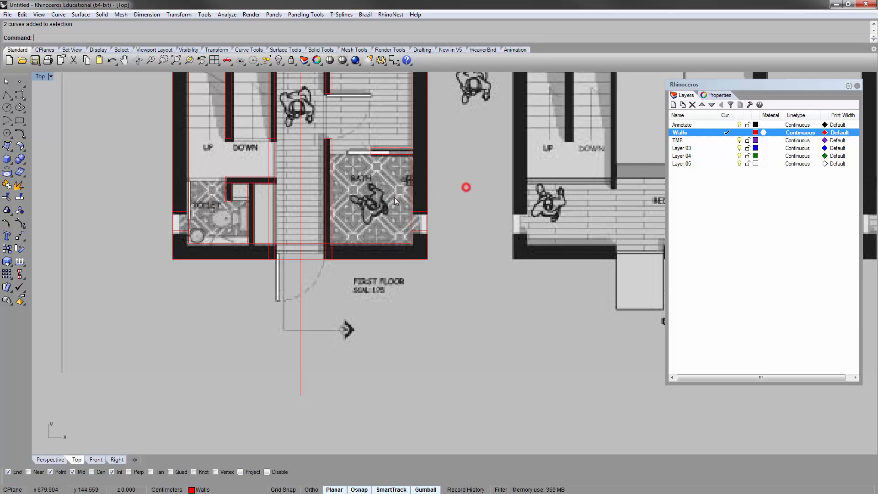
Step: Draw a polyline across the outer wall from the stair room's upper-left inner corner to the wall's outer face, and select it
right_drag(427, 249, 405, 378)
right_drag(192, 248, 218, 194)
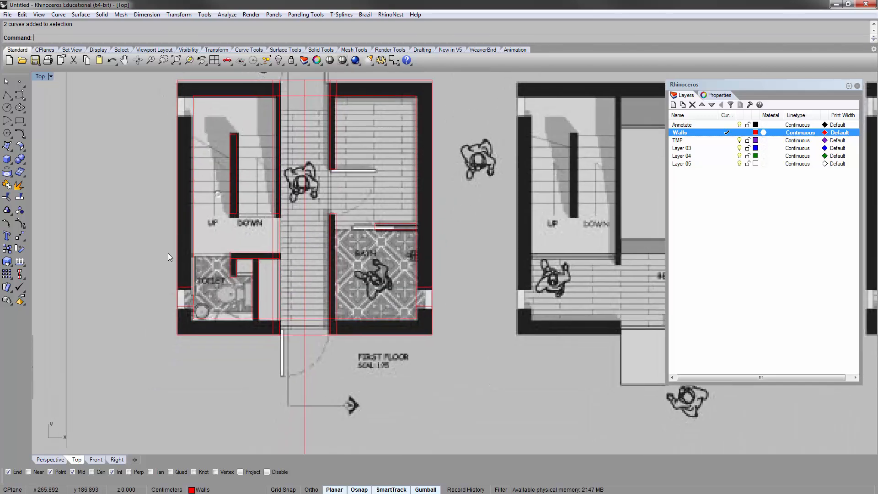
drag(199, 314, 203, 318)
click(151, 93)
scroll(179, 102, up, 8)
right_drag(180, 103, 166, 141)
right_click(216, 142)
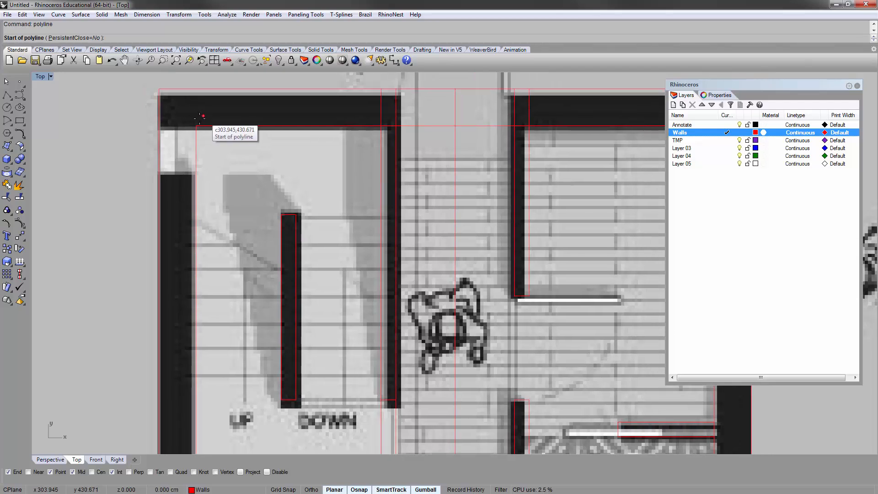
click(198, 123)
click(159, 122)
right_click(162, 124)
click(182, 126)
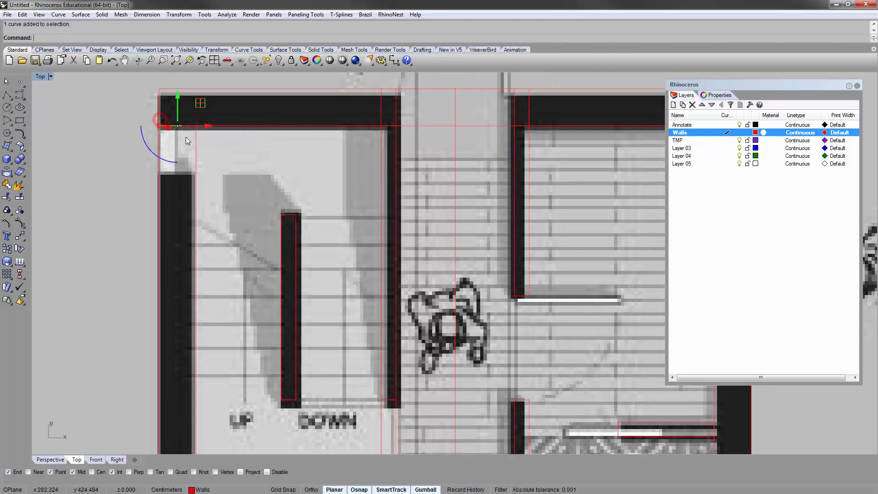
Step: Copy the short wall line 30 cm downward to mark the lower edge of the stair window opening
text(co)
key(Return)
click(235, 140)
text(3)
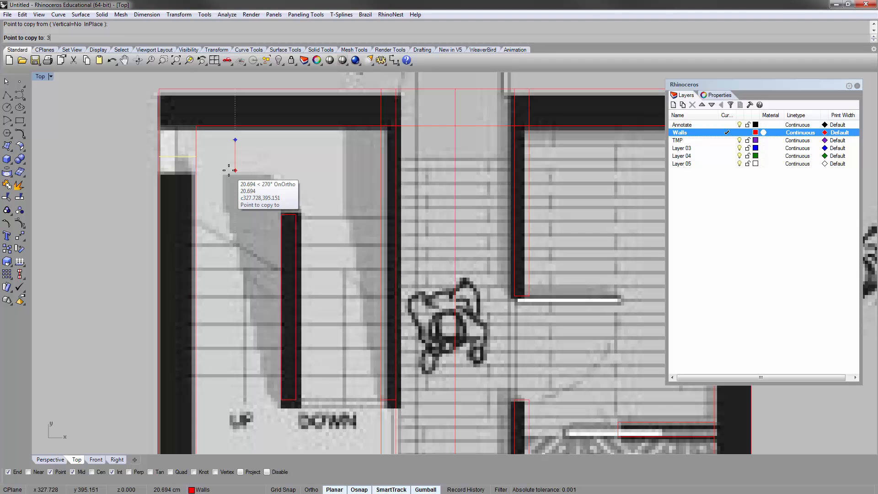
text(0)
key(Return)
click(229, 171)
right_click(228, 169)
click(228, 172)
Step: Hide the background bitmap of the floor plan in the Top view
scroll(228, 172, down, 6)
right_drag(277, 187, 263, 155)
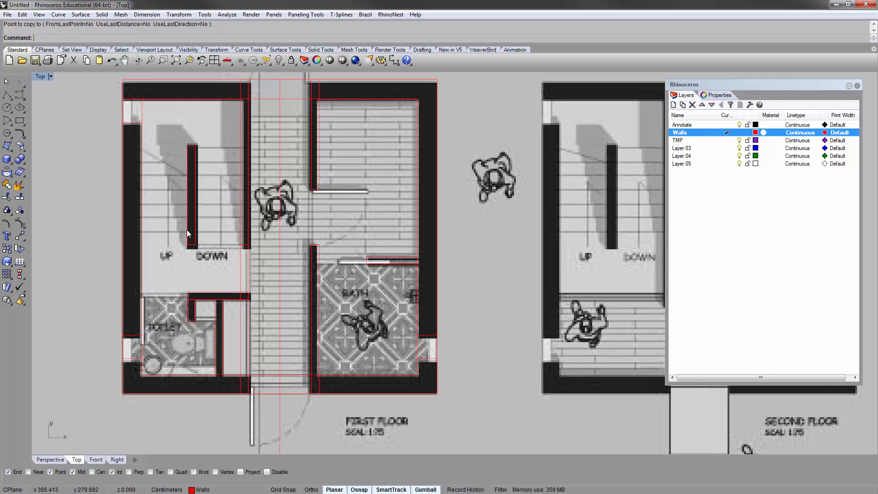
right_drag(174, 223, 191, 233)
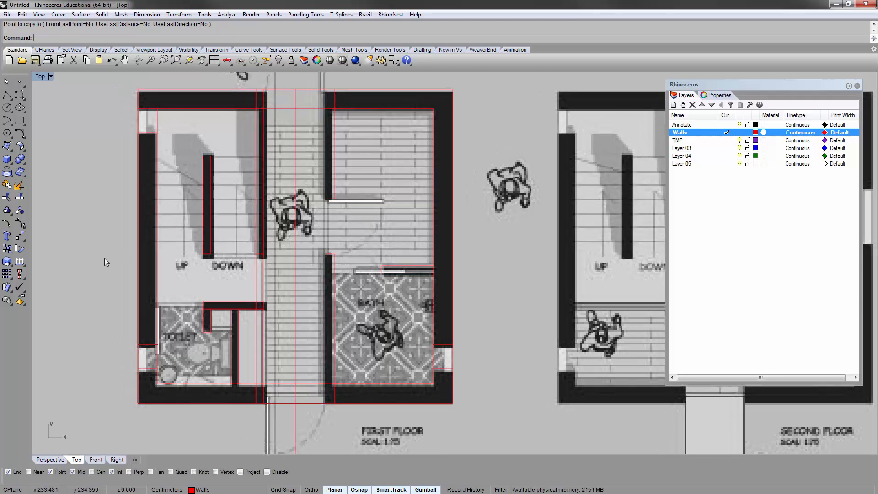
click(51, 76)
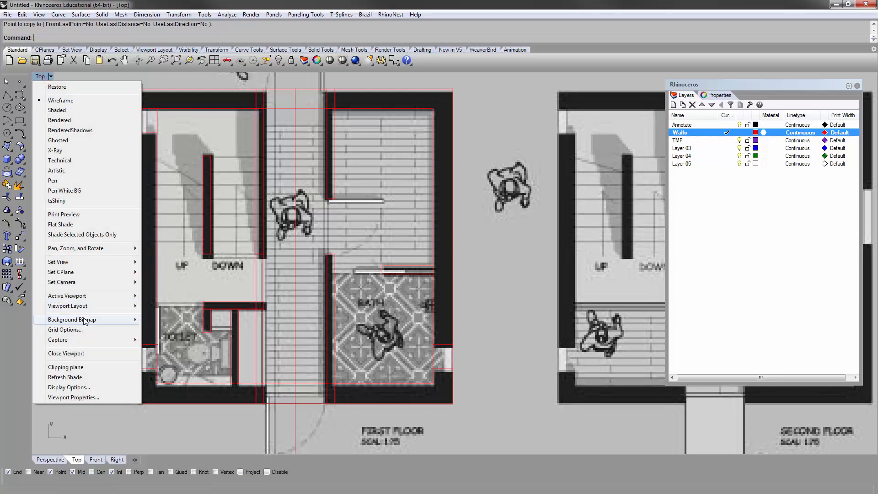
mouse_move(85, 320)
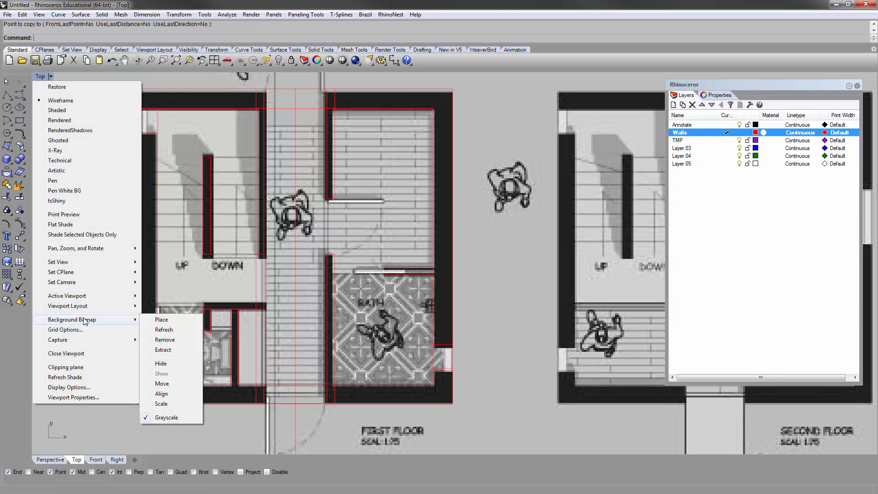
click(169, 363)
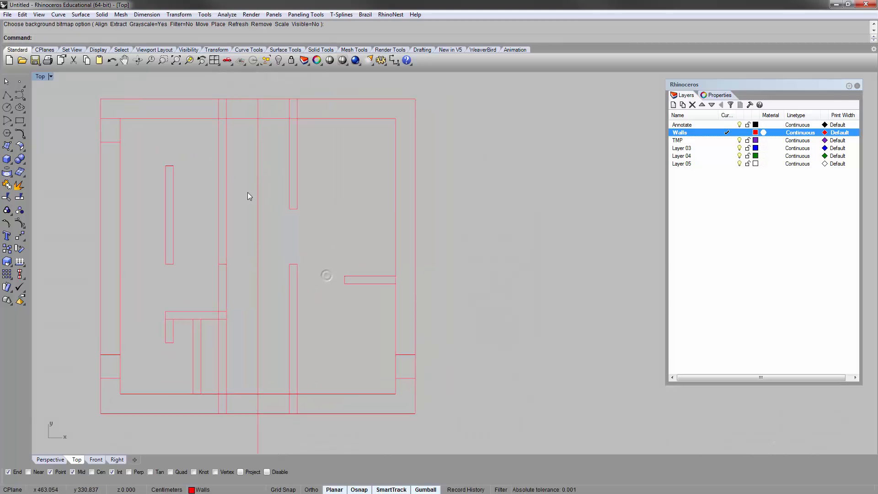
scroll(248, 193, down, 2)
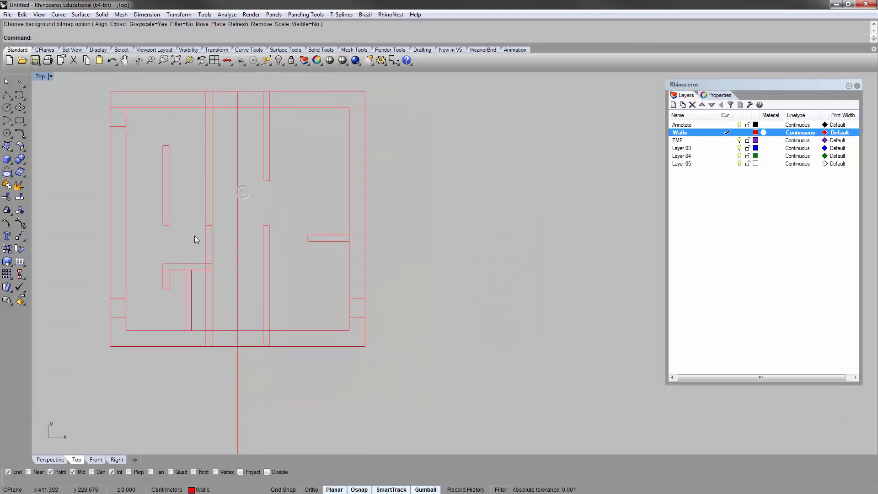
right_drag(309, 232, 268, 213)
click(281, 223)
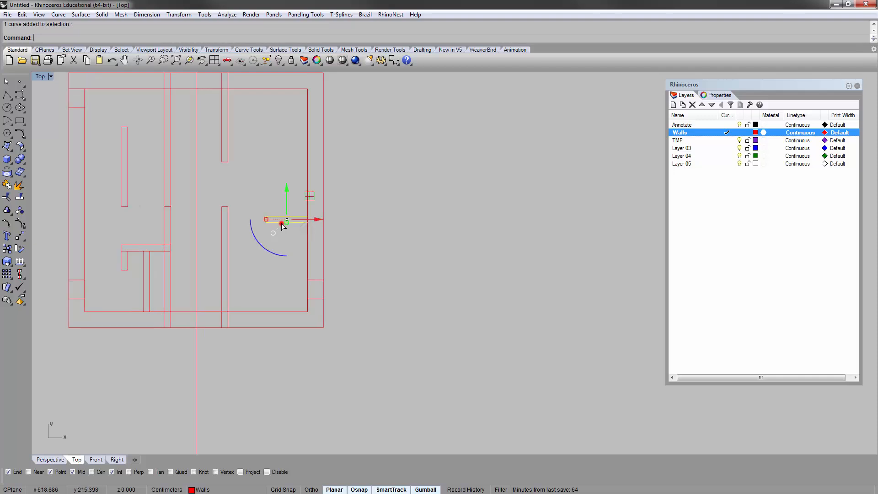
scroll(296, 256, up, 2)
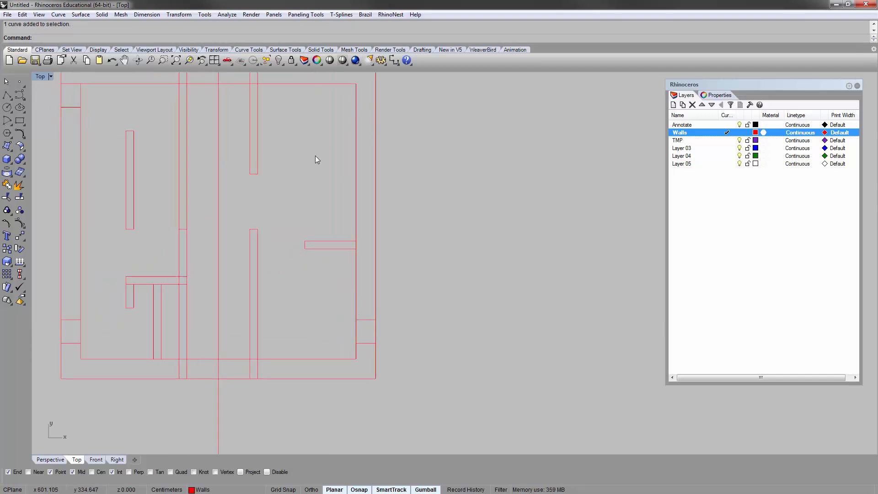
Step: Trim both upper outer wall lines between the two inner corridor faces to open the corridor entrance
right_drag(315, 158, 333, 222)
scroll(334, 222, down, 1)
scroll(294, 147, up, 1)
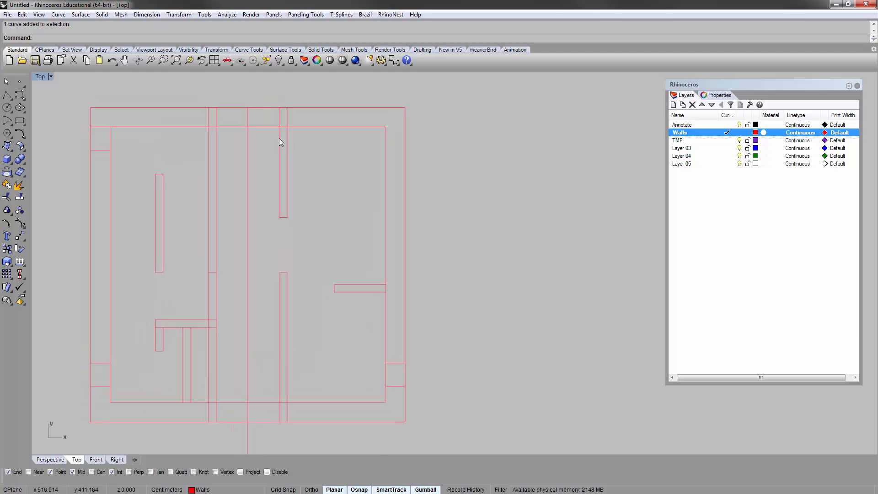
click(281, 142)
shift+click(217, 141)
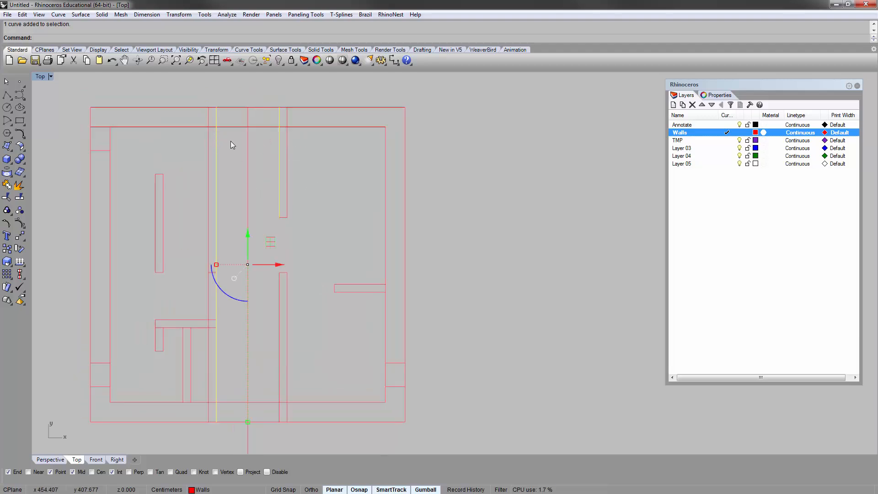
text(trim)
key(Return)
click(239, 127)
click(236, 106)
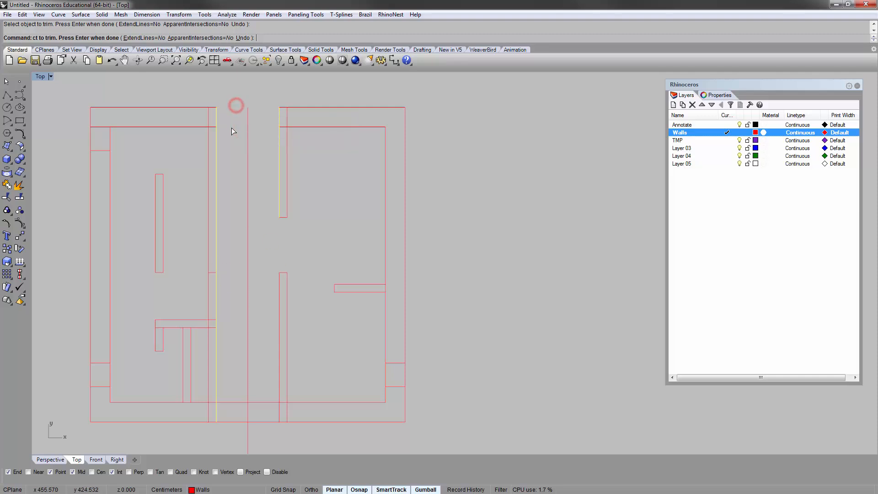
right_click(231, 127)
Step: Trim the overlapping lines where the corridor's left wall meets the upper outer wall
scroll(235, 161, up, 3)
drag(235, 160, 164, 89)
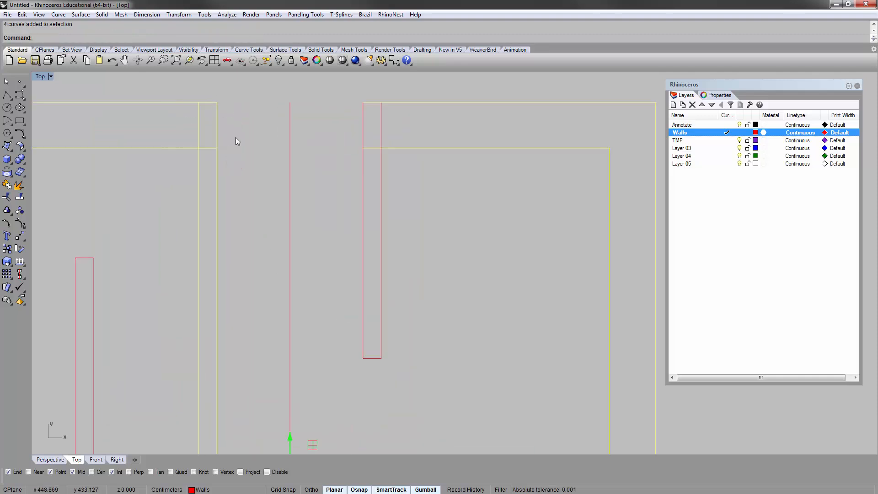
right_click(223, 145)
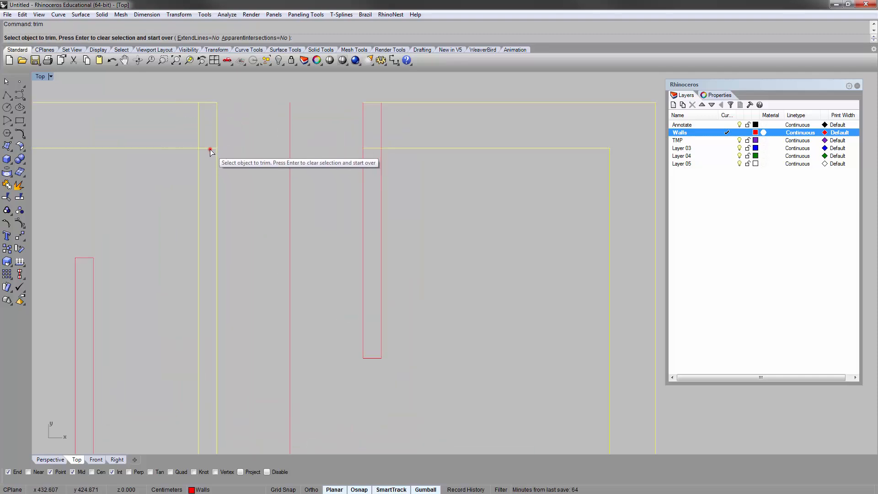
click(210, 149)
right_click(244, 121)
scroll(232, 138, down, 3)
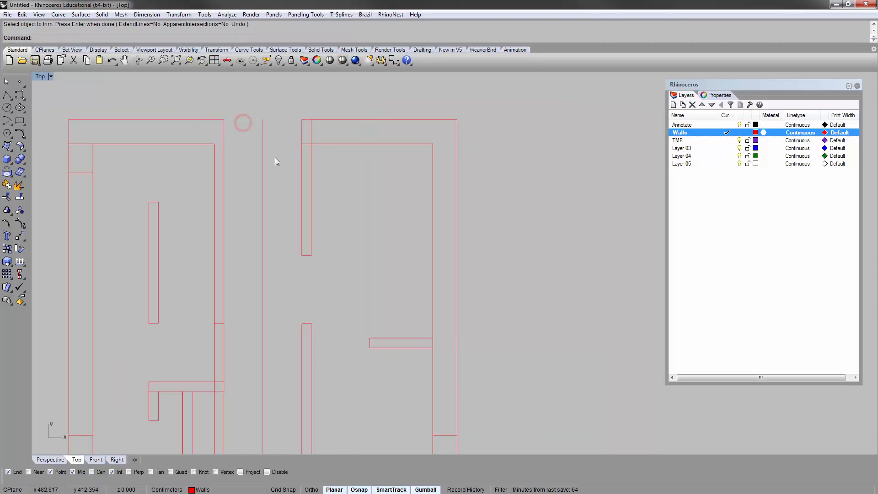
right_drag(275, 158, 372, 137)
scroll(201, 164, up, 3)
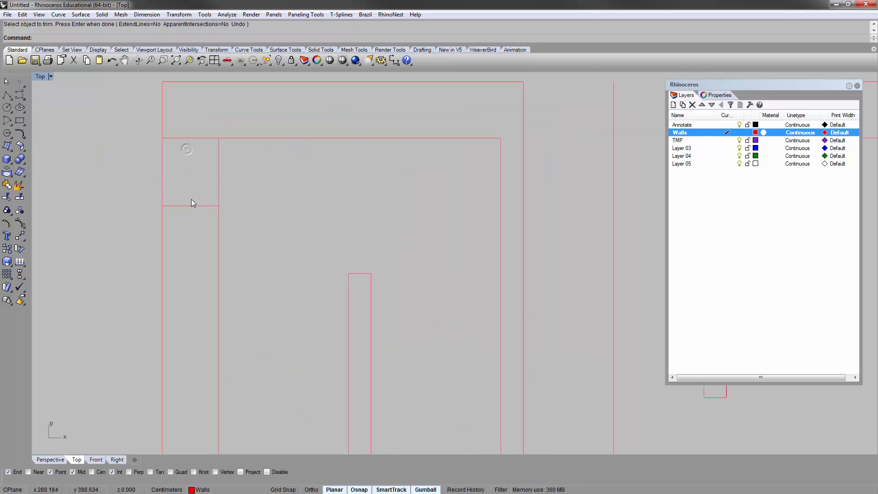
click(212, 188)
click(219, 172)
click(162, 168)
click(265, 173)
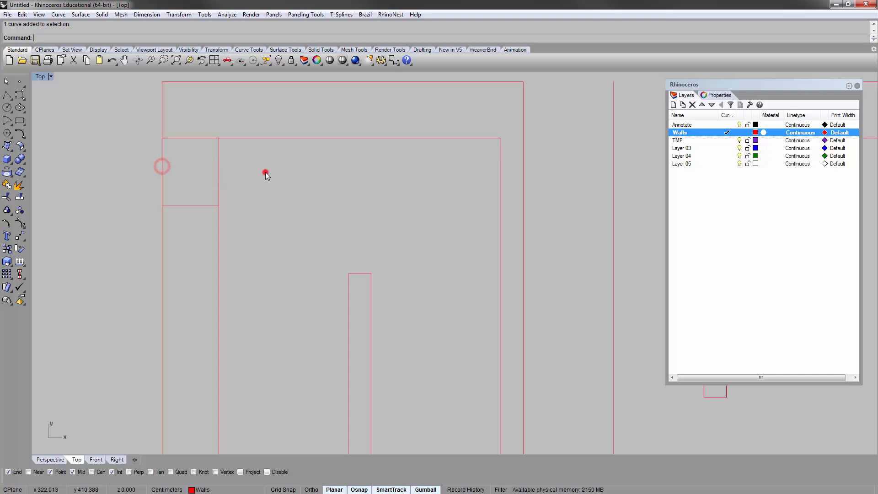
Step: Trim the inner and outer wall lines between the two stair window edges to cut the upper-left opening
right_drag(231, 168, 221, 191)
scroll(221, 190, down, 2)
drag(117, 139, 117, 139)
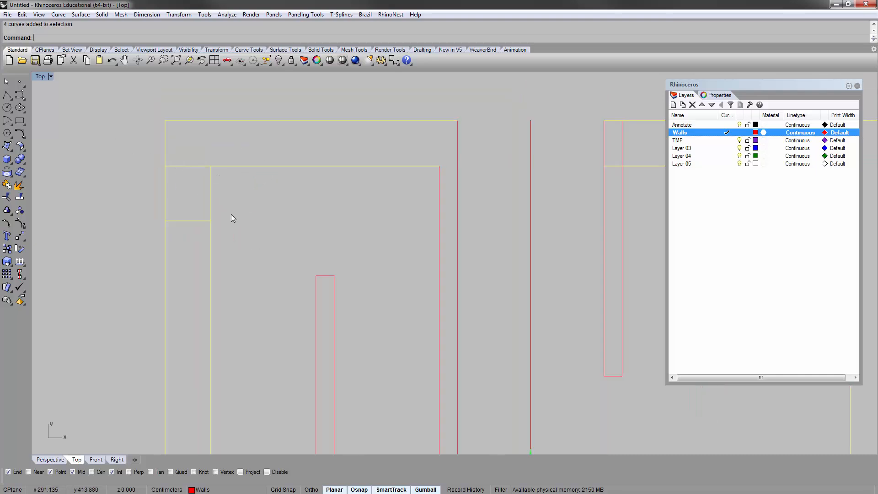
right_drag(190, 193, 182, 167)
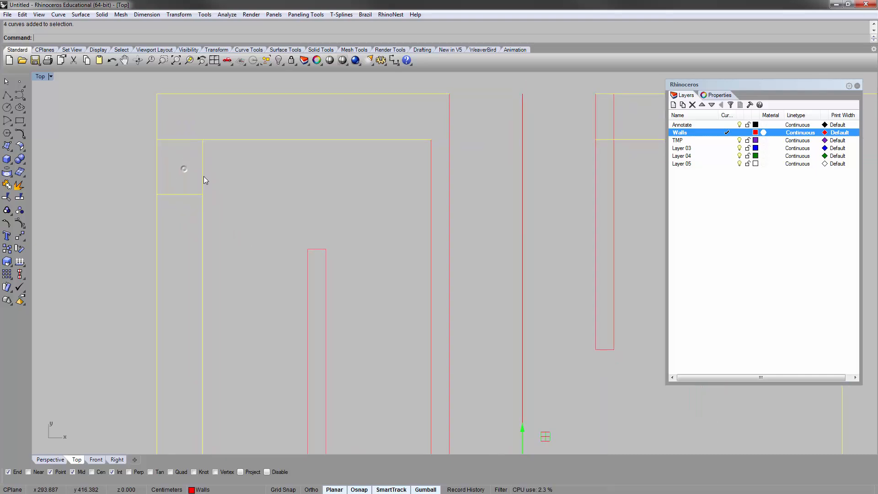
text(trim)
key(Return)
click(200, 157)
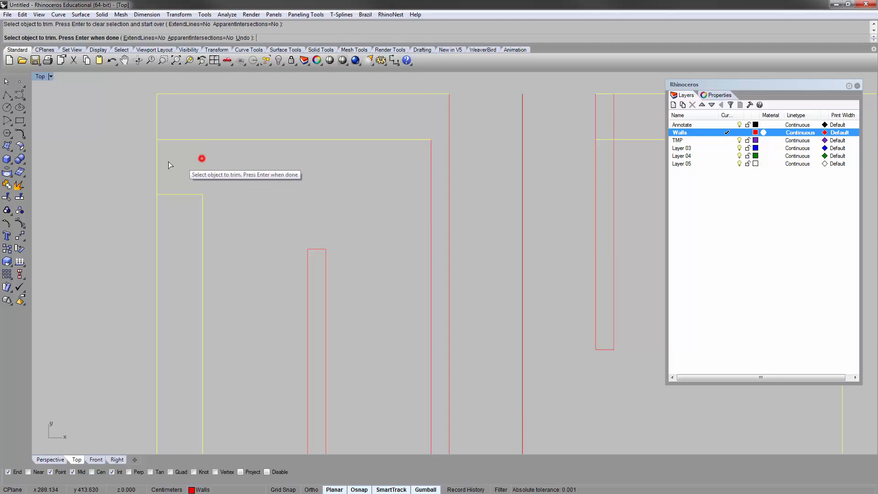
click(157, 164)
key(Return)
scroll(150, 169, down, 5)
click(153, 170)
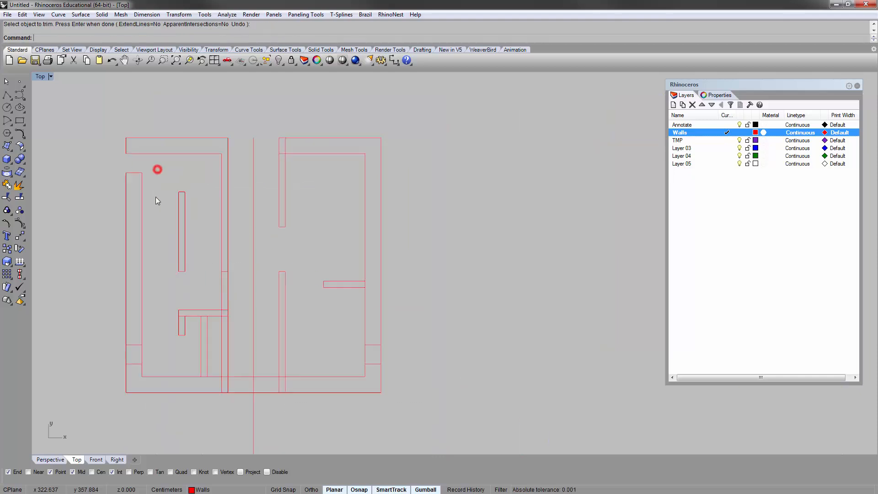
Step: Trim the left outer wall's inner and outer lines between the two toilet window edges to cut that opening
scroll(180, 331, up, 5)
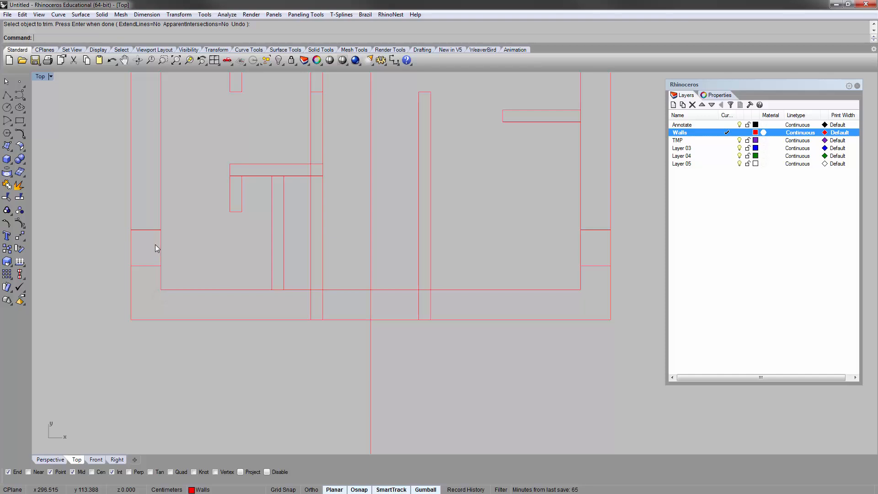
drag(149, 276, 142, 218)
scroll(146, 242, up, 3)
scroll(196, 240, up, 2)
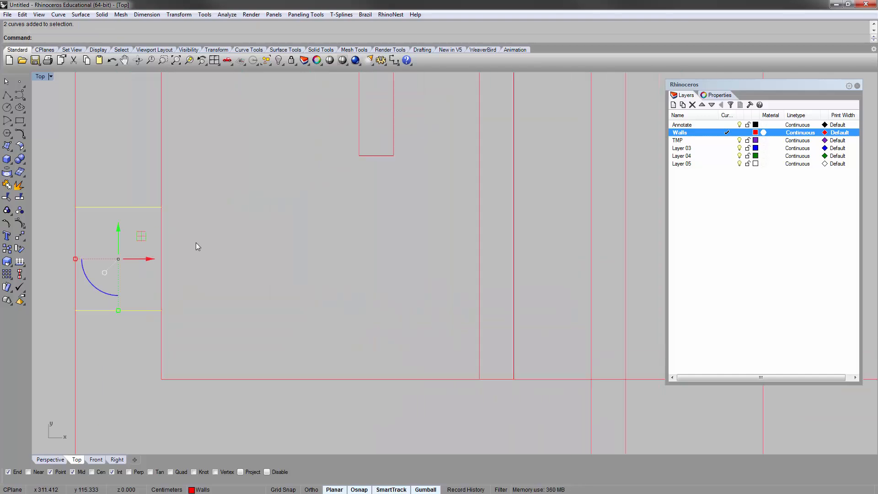
text(tr)
key(Return)
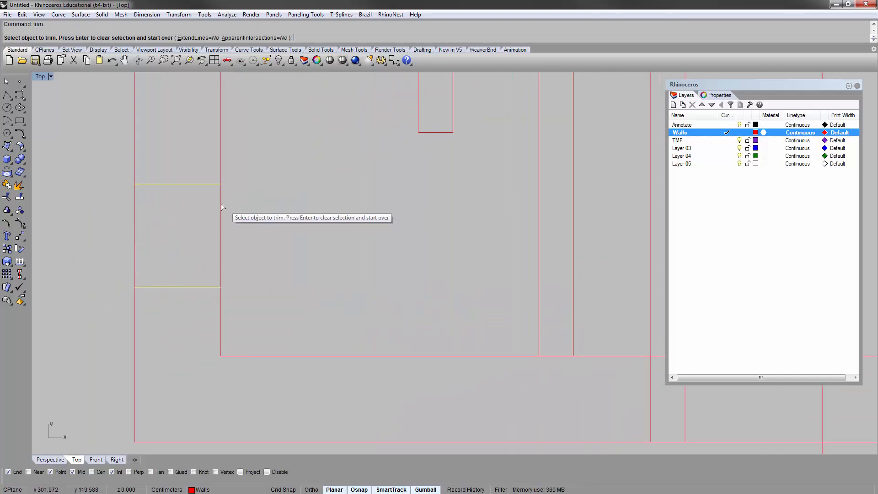
click(221, 204)
click(134, 224)
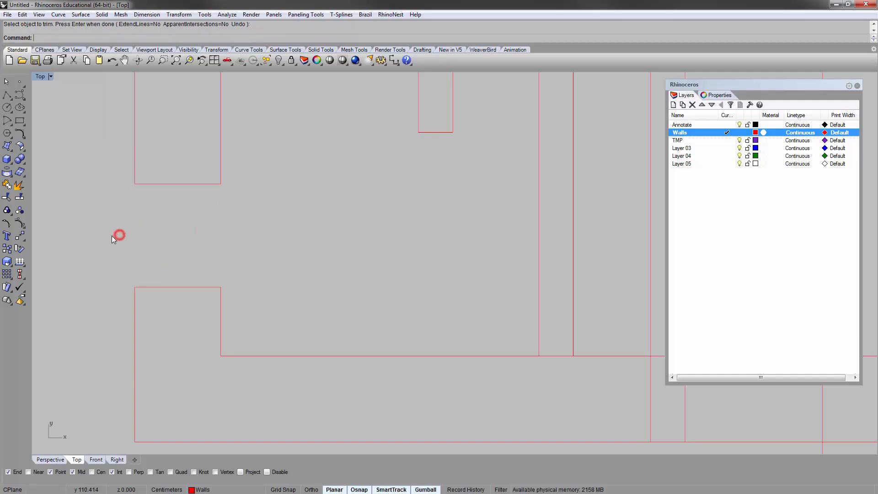
Step: Trim the lower-left L-shaped partition's inner line across its short return and across the vertical branch wall
scroll(202, 248, down, 5)
right_drag(207, 243, 230, 216)
scroll(229, 216, up, 2)
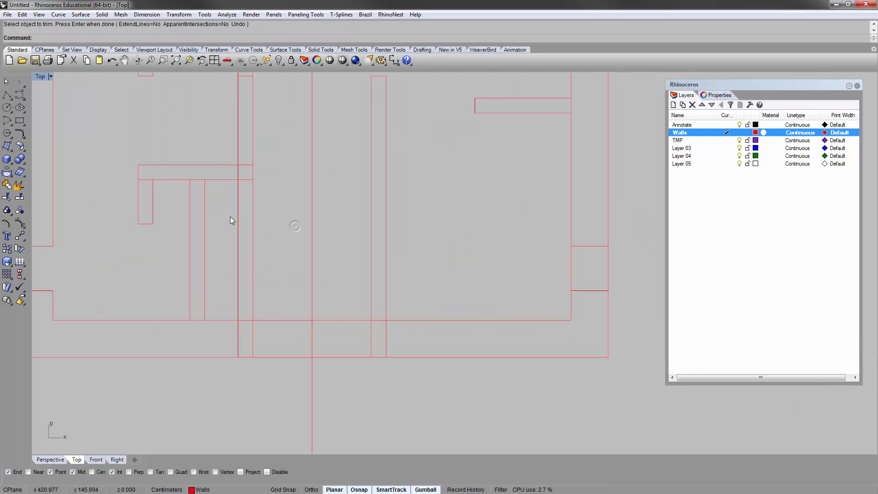
key(Return)
key(Return)
drag(265, 240, 266, 237)
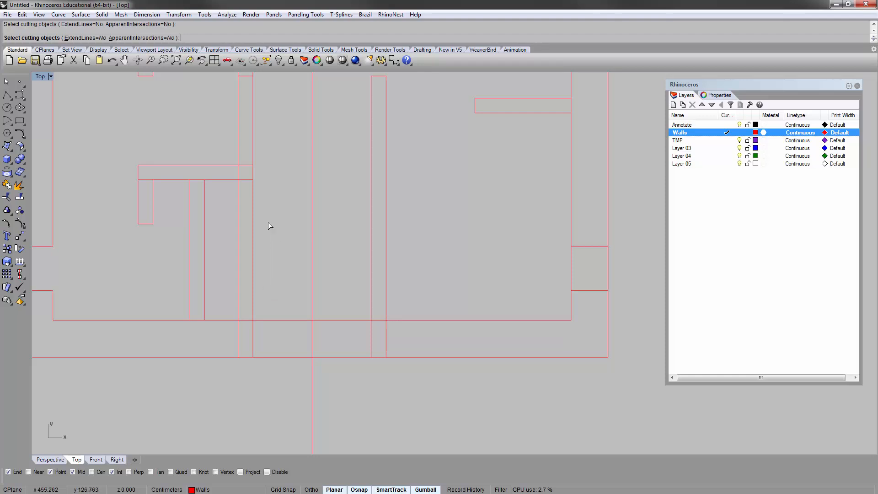
drag(169, 194, 165, 188)
right_click(145, 180)
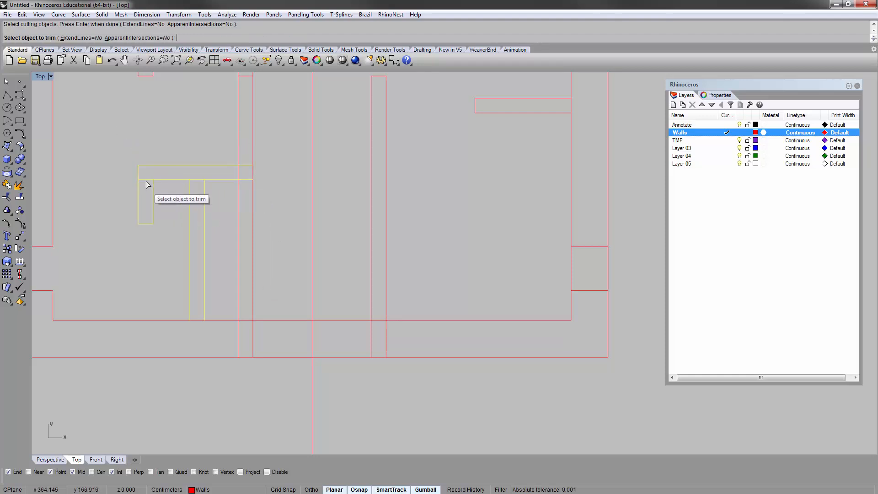
click(200, 180)
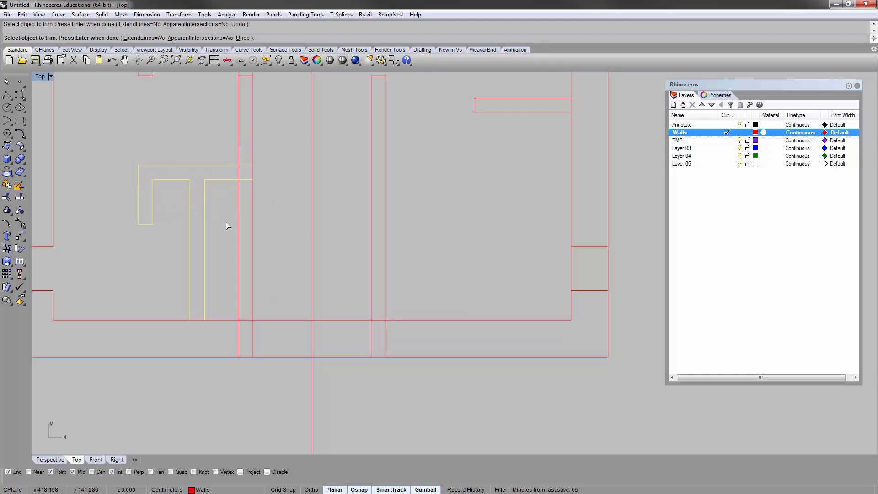
right_drag(267, 199, 199, 197)
key(Return)
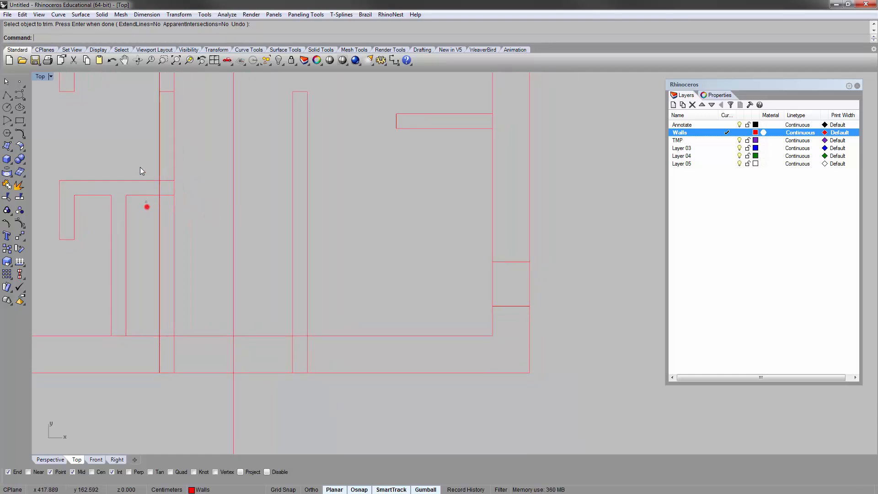
drag(171, 201, 163, 174)
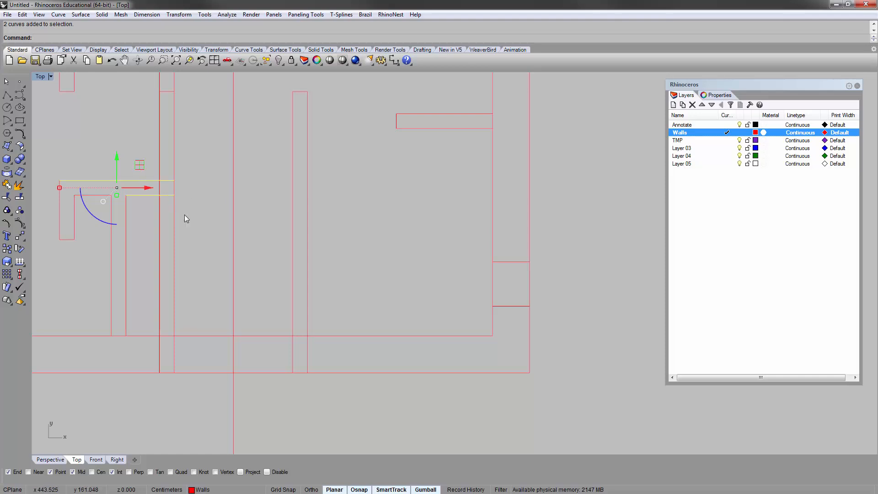
scroll(188, 229, down, 5)
key(Escape)
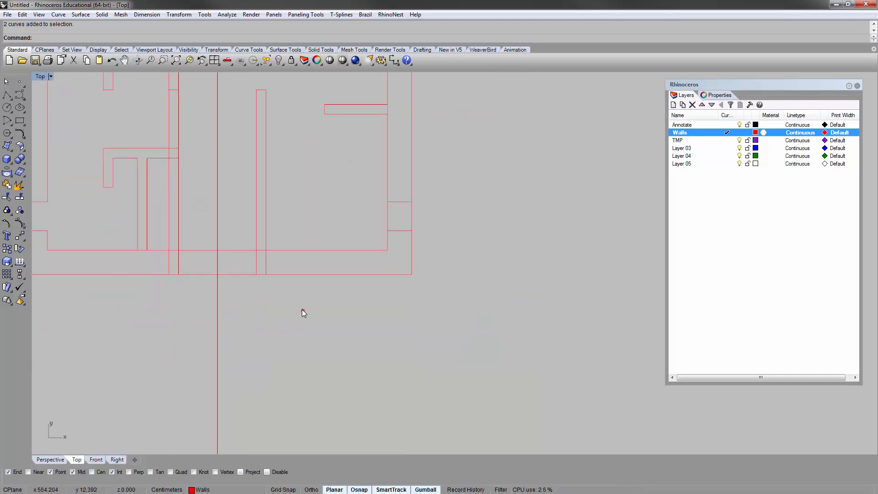
Step: Trim both lower outer wall lines between the corridor's left face and the vertical centre line
drag(303, 311, 159, 230)
key(Return)
click(202, 274)
click(200, 250)
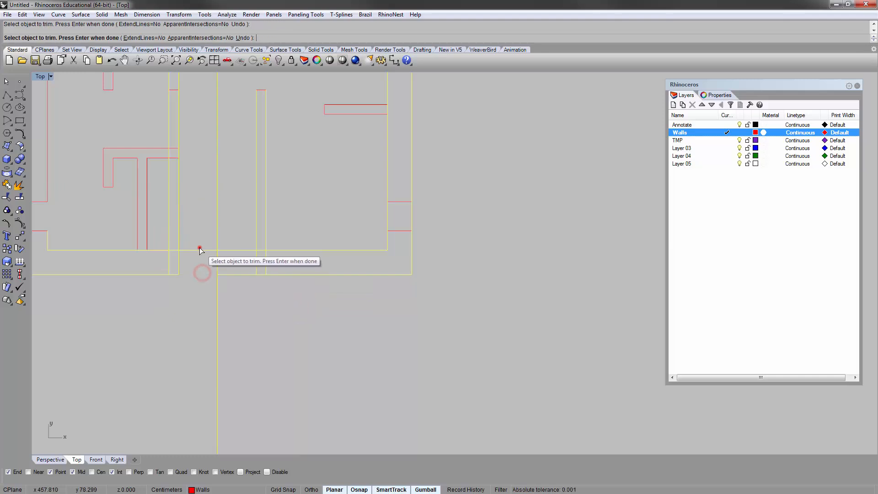
scroll(190, 234, up, 1)
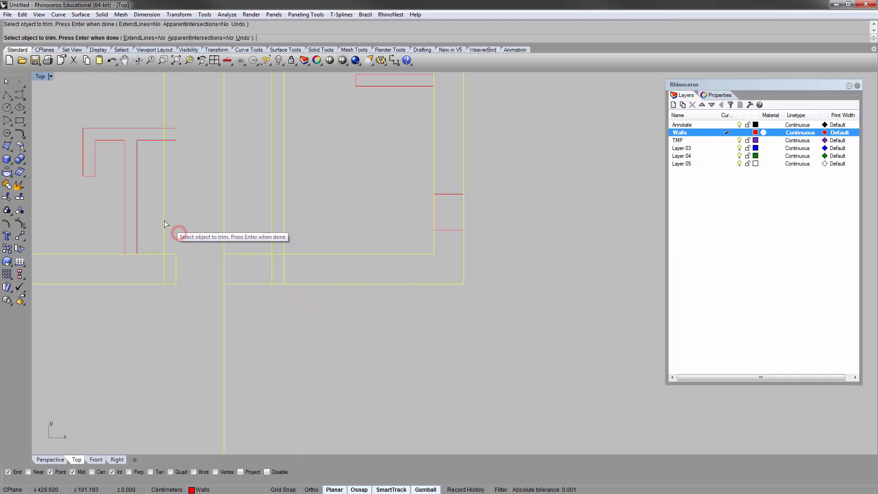
Step: Try to trim both faces of the corridor's left wall above the lower outer wall, then undo those trims
key(ctrl+z)
key(ctrl+z)
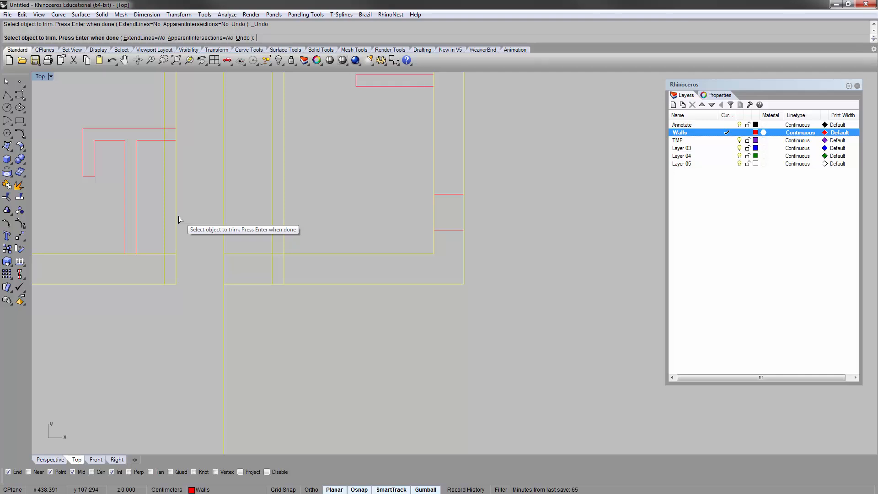
click(174, 181)
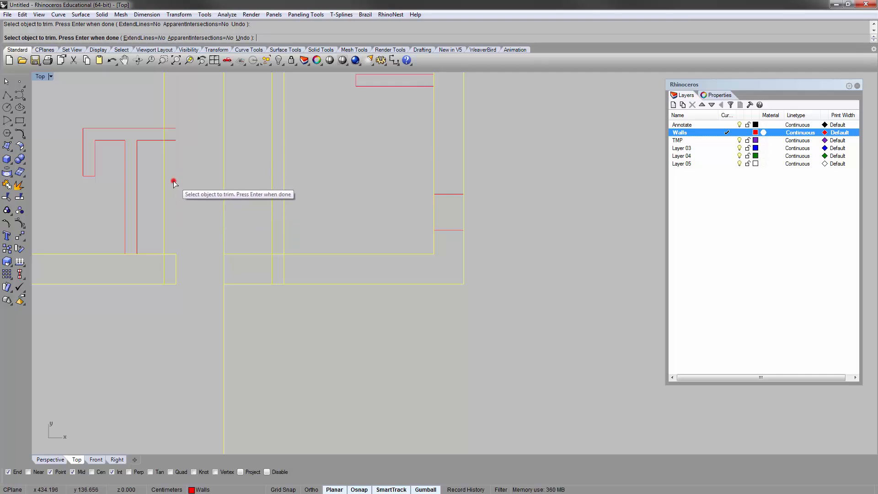
click(163, 182)
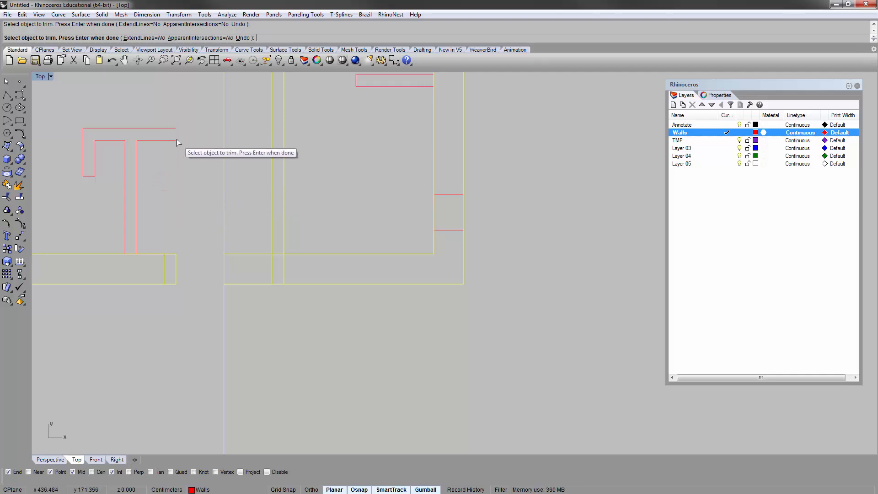
click(242, 38)
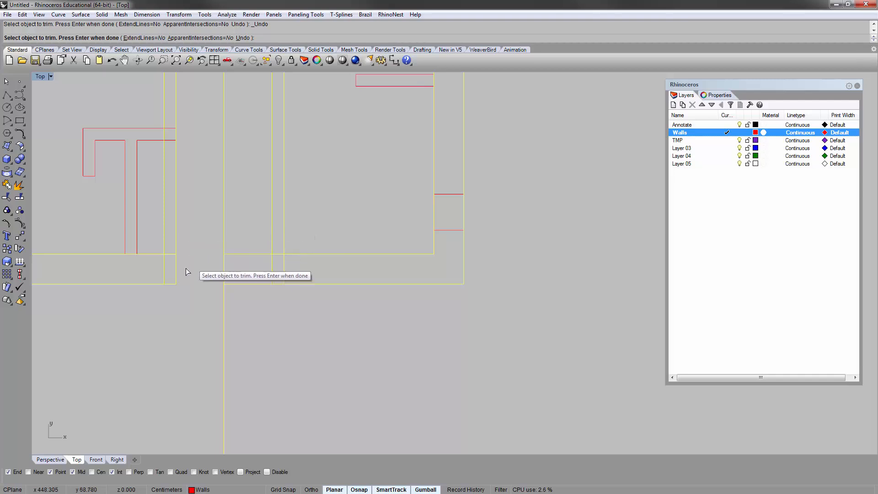
Step: Trim the rest of the lower outer wall across the corridor and the overlapping lines where both corridor walls meet it
right_drag(185, 268, 185, 272)
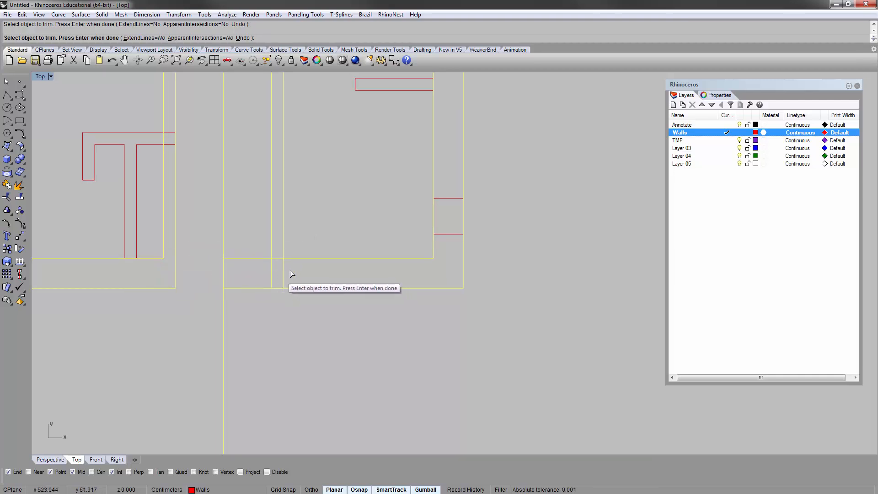
right_drag(290, 274, 267, 291)
click(239, 301)
click(229, 272)
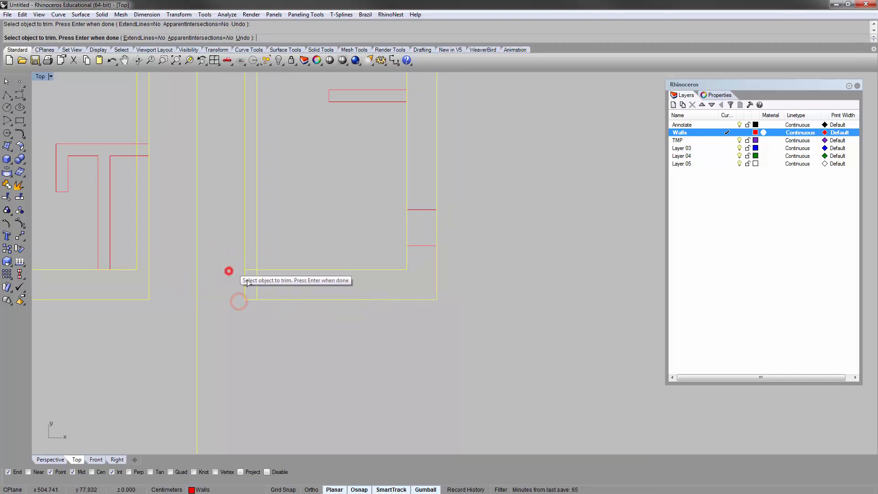
click(256, 289)
scroll(279, 251, down, 4)
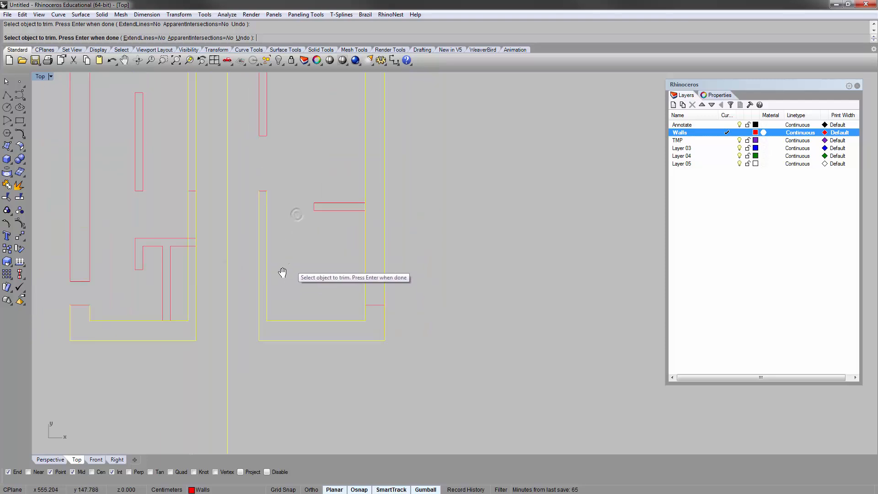
right_click(270, 246)
Step: Trim the right outer wall's inner and outer lines between the two lower window edges to cut that opening
scroll(336, 315, up, 3)
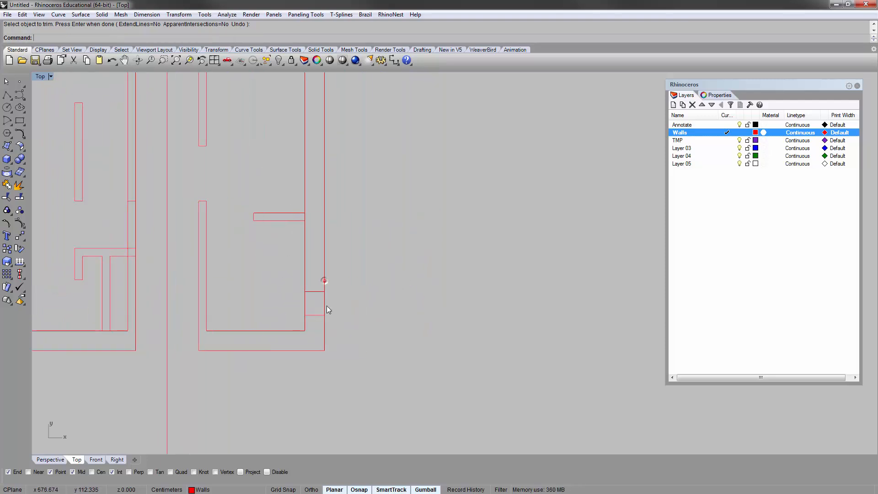
right_click(353, 332)
drag(357, 324, 306, 283)
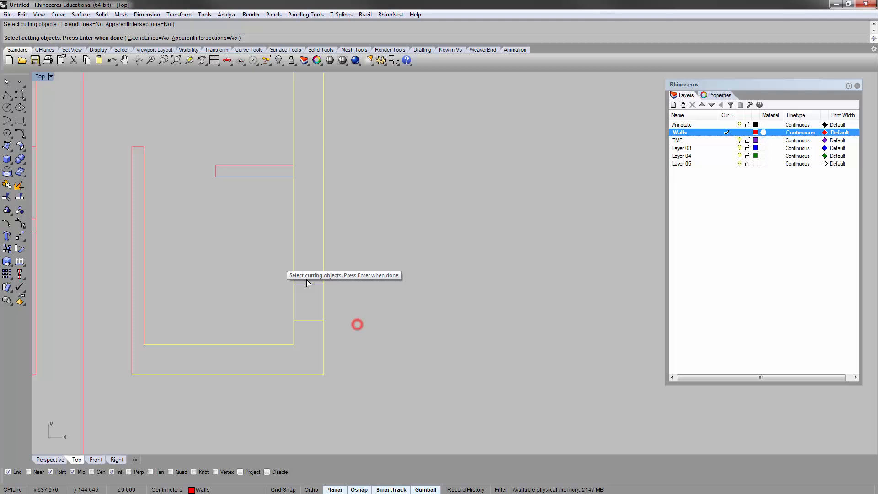
right_click(345, 308)
click(324, 302)
click(294, 302)
right_click(355, 288)
scroll(339, 253, down, 2)
Step: Trim the right outer wall's inner line where the short horizontal partition meets it
right_drag(318, 217, 317, 227)
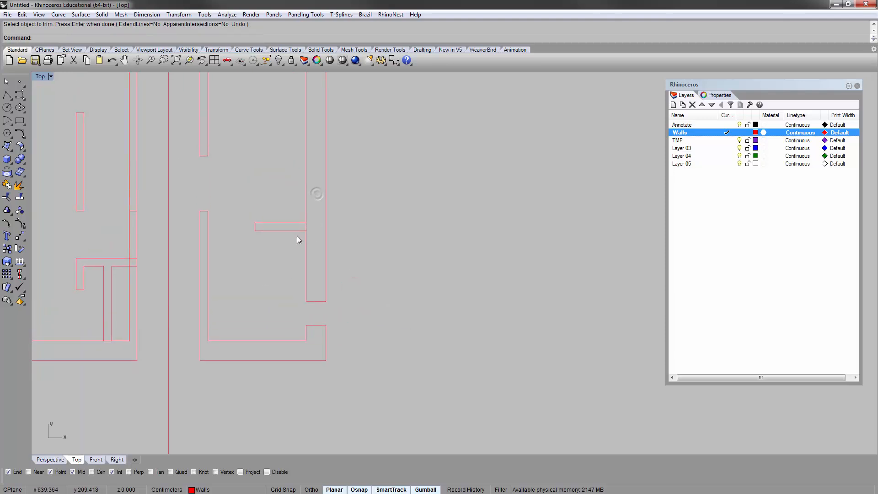
click(296, 242)
scroll(297, 238, up, 3)
right_click(310, 235)
right_click(311, 245)
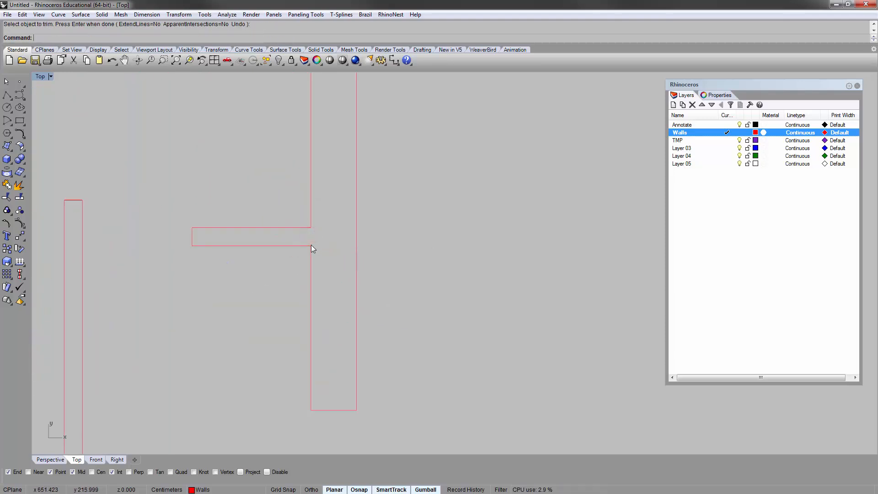
Step: Trim the overlapping lines where the corridor's right wall meets the upper outer wall
scroll(311, 244, down, 5)
right_drag(312, 225, 366, 304)
scroll(288, 183, up, 4)
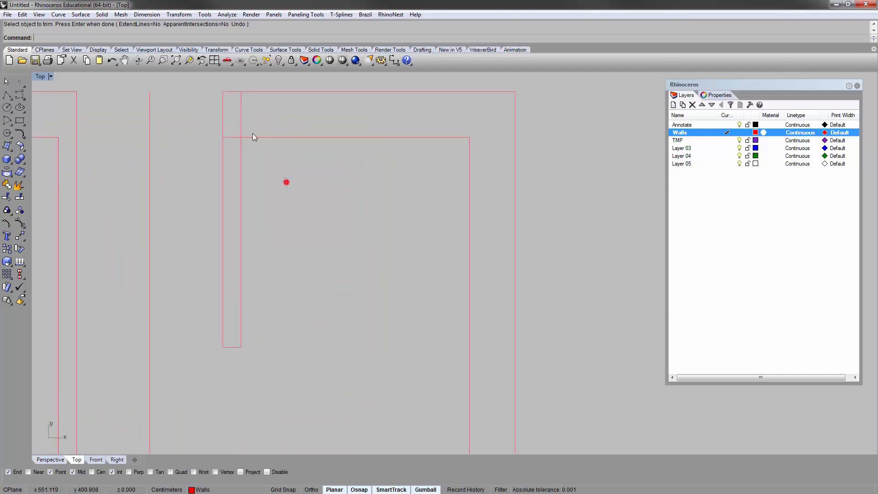
click(223, 110)
right_click(230, 137)
click(239, 126)
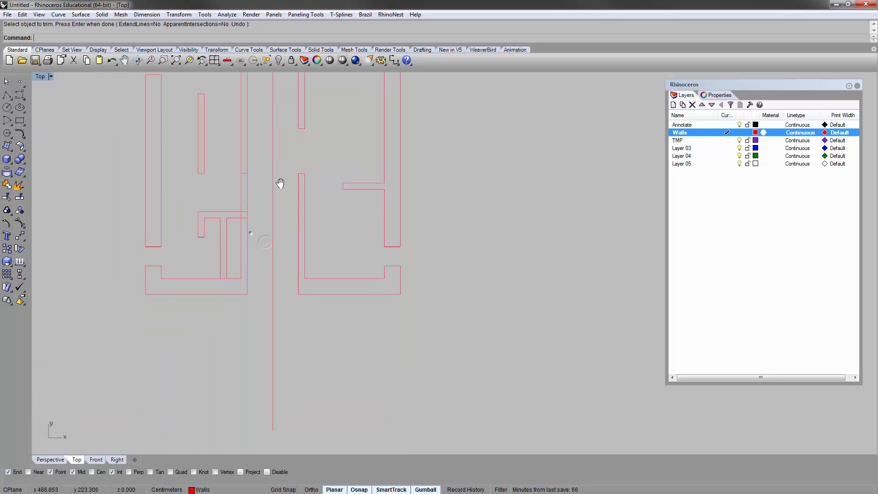
Step: Extend the lower-left outer wall's inner line to the corridor face of the corridor's left wall
scroll(264, 247, up, 3)
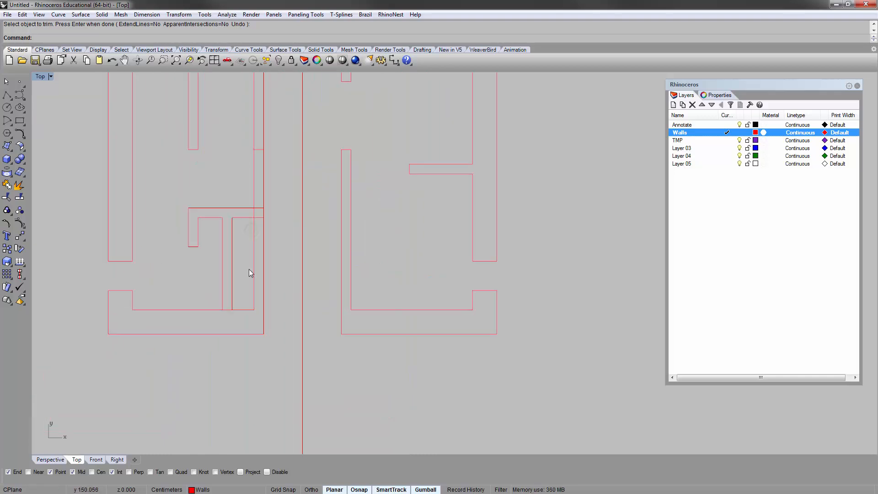
scroll(268, 317, up, 3)
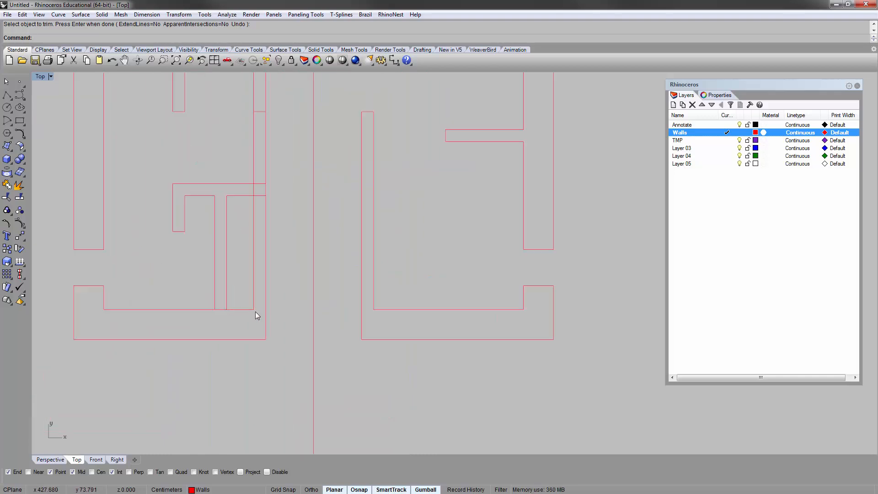
click(241, 311)
click(248, 320)
text(ex)
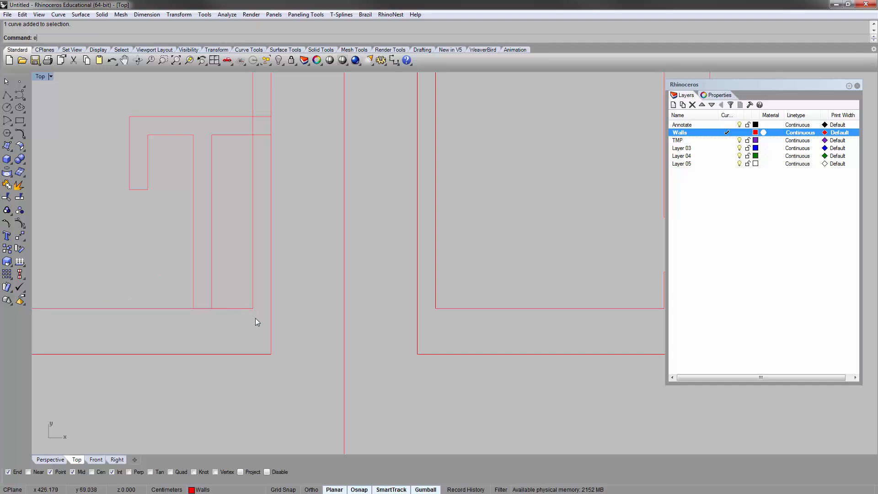
key(Return)
click(270, 317)
key(Return)
click(243, 310)
key(Return)
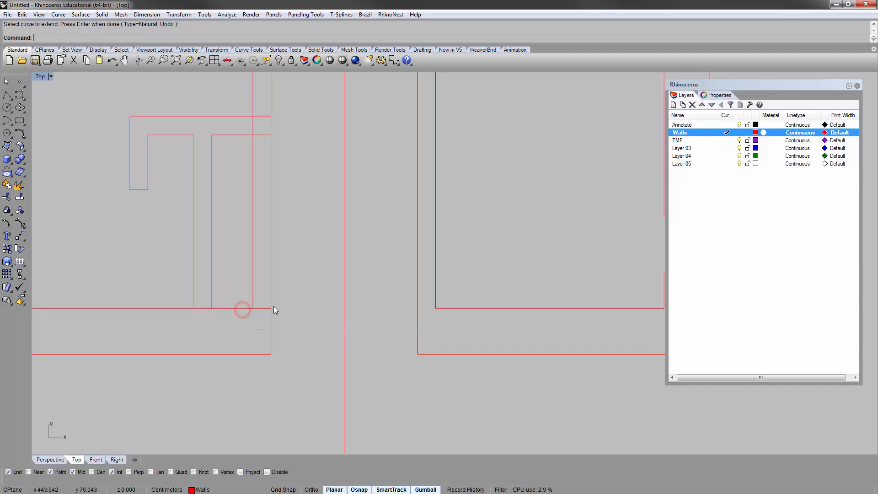
Step: Trim both faces of the corridor's left wall between the door edge and the L-shaped partition to cut the doorway
click(267, 306)
right_drag(287, 257, 263, 289)
shift+drag(220, 181, 208, 123)
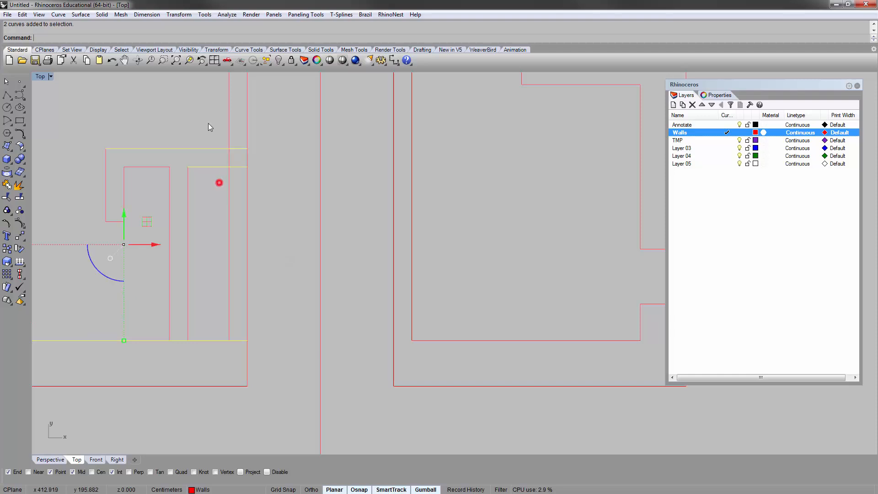
right_drag(274, 176, 226, 202)
scroll(211, 176, down, 4)
scroll(210, 267, down, 4)
scroll(210, 267, up, 4)
shift+click(204, 212)
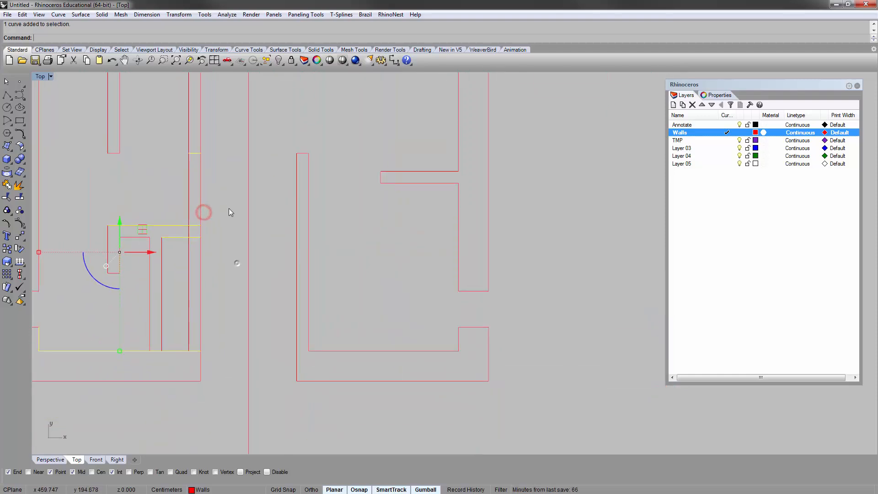
text(tr)
key(Return)
drag(218, 200, 150, 174)
right_drag(235, 244, 231, 174)
scroll(201, 184, up, 4)
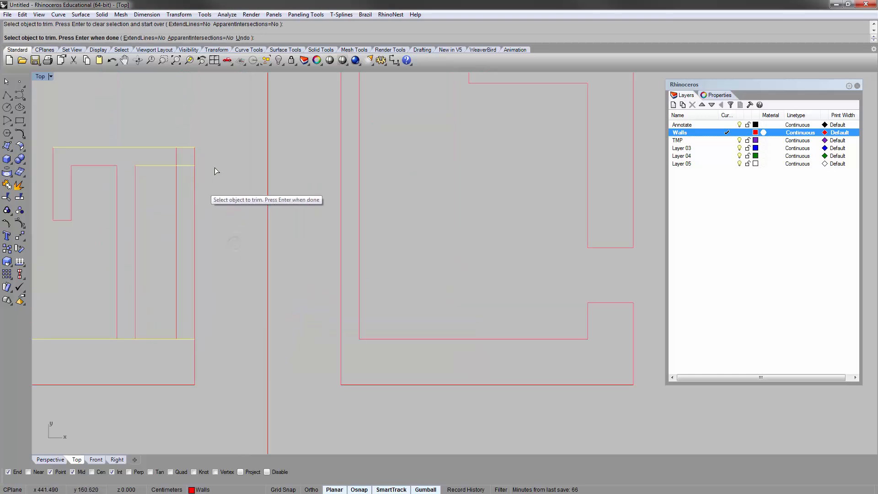
Step: Trim the corridor's left wall between the L-shaped partition and the lower outer wall, and delete the leftover segment inside the partition
right_drag(206, 225, 210, 188)
drag(218, 203, 173, 188)
scroll(224, 269, down, 2)
scroll(224, 269, down, 4)
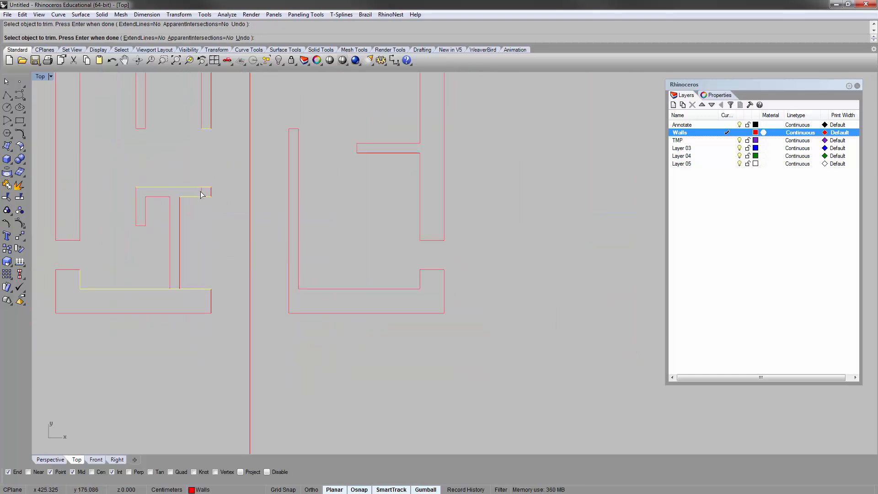
scroll(203, 188, up, 2)
right_click(214, 224)
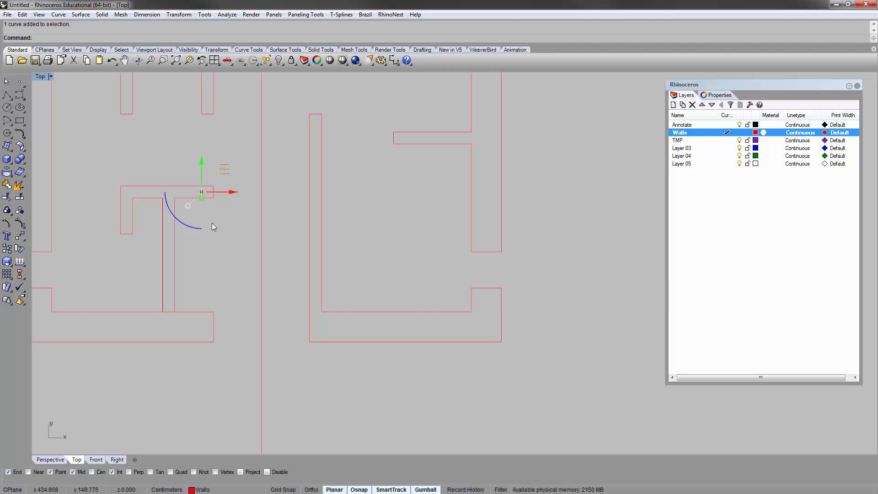
key(Delete)
Step: Trim the lower outer wall's inner line between the two faces of the vertical partition
scroll(212, 224, up, 5)
drag(221, 274, 182, 280)
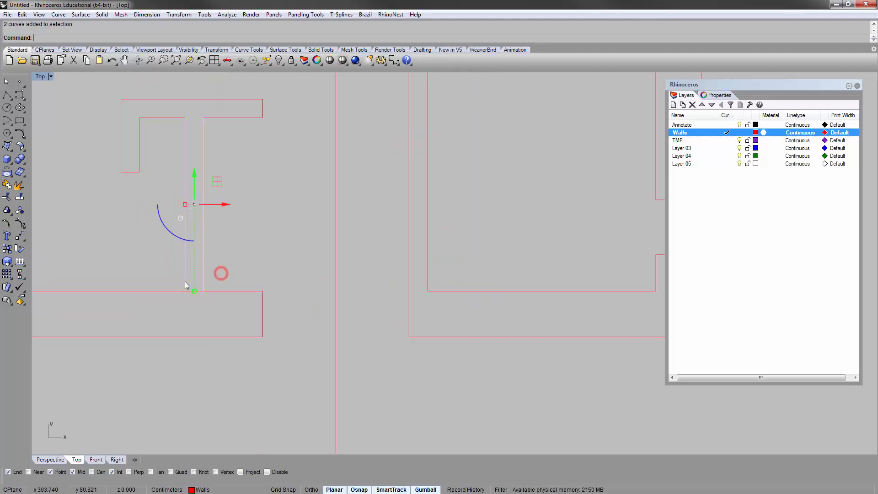
text(trim)
key(Return)
click(189, 287)
click(193, 291)
key(Return)
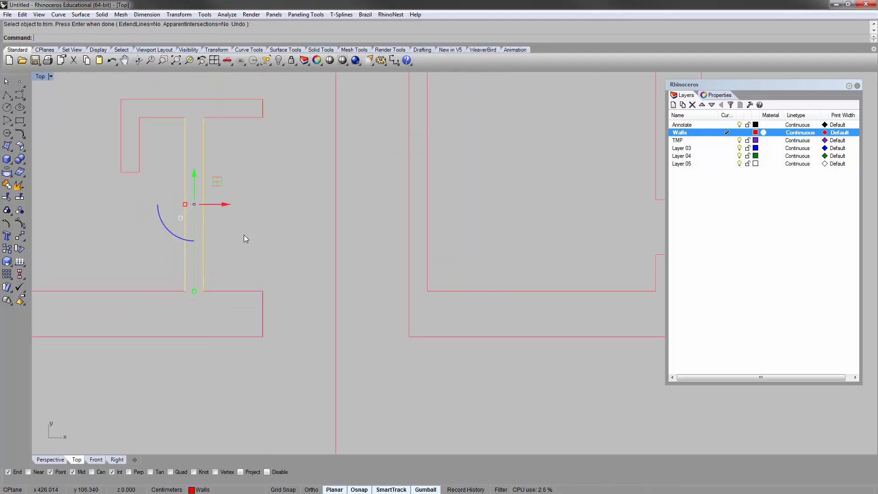
key(Escape)
Step: Join all the wall lines into continuous outlines and select the two right-hand outlines to check them
scroll(242, 235, down, 8)
right_drag(223, 252, 203, 337)
drag(78, 83, 422, 429)
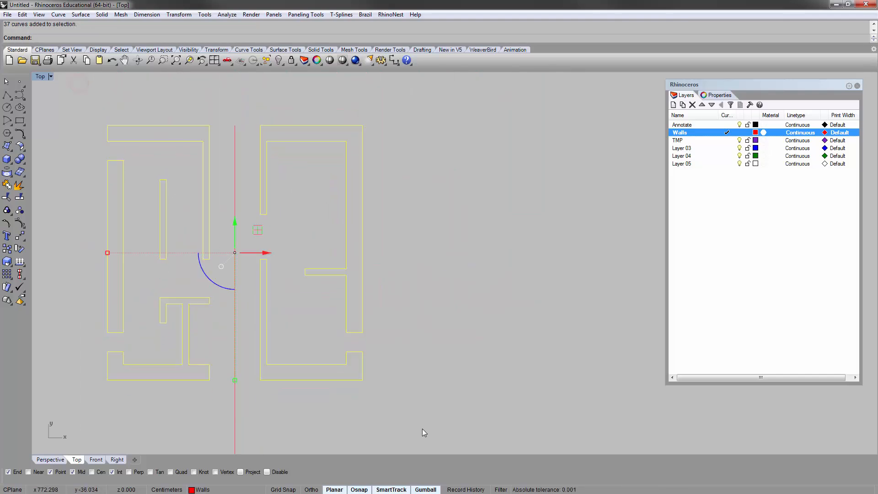
key(ctrl+j)
click(446, 239)
right_drag(415, 323, 411, 291)
click(258, 176)
click(275, 329)
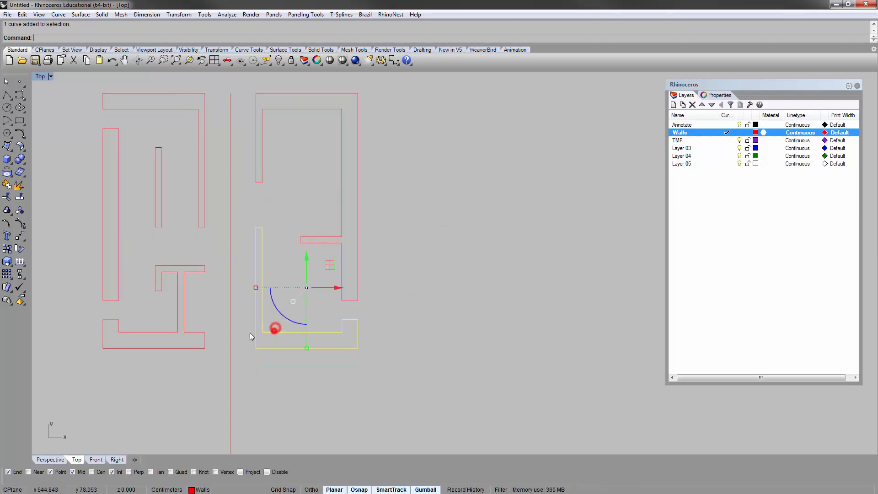
Step: Select the left-hand wall outlines one after another to check that each is joined into one curve
click(191, 347)
click(118, 277)
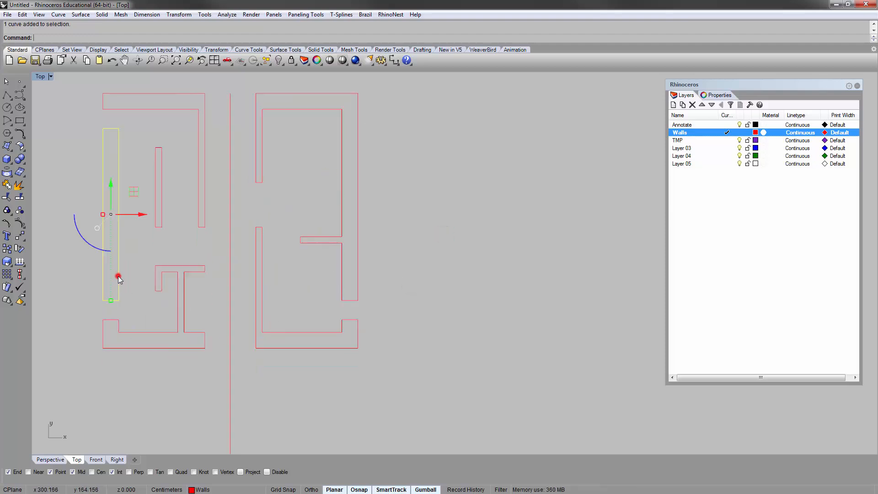
click(158, 218)
click(194, 251)
Step: Show the hidden background bitmap of the floor plans in the Top viewport
right_drag(257, 278, 270, 247)
scroll(270, 247, down, 4)
right_drag(270, 247, 247, 257)
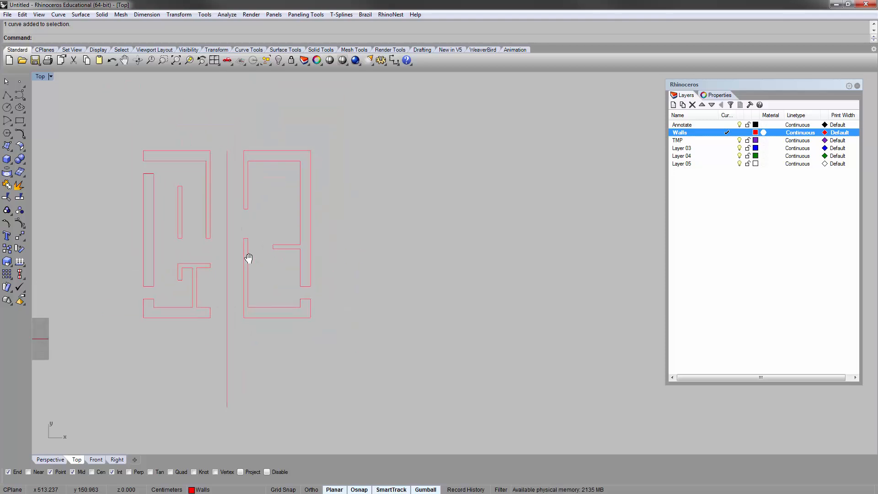
scroll(247, 256, up, 3)
click(51, 77)
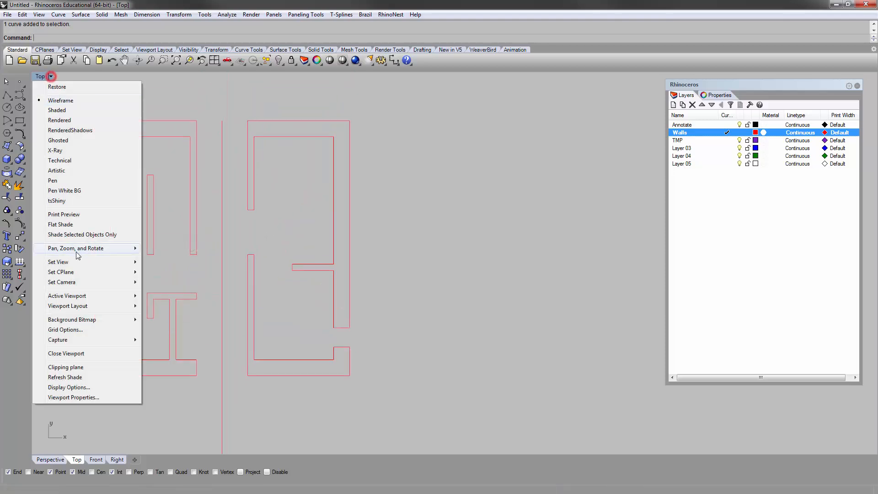
mouse_move(92, 320)
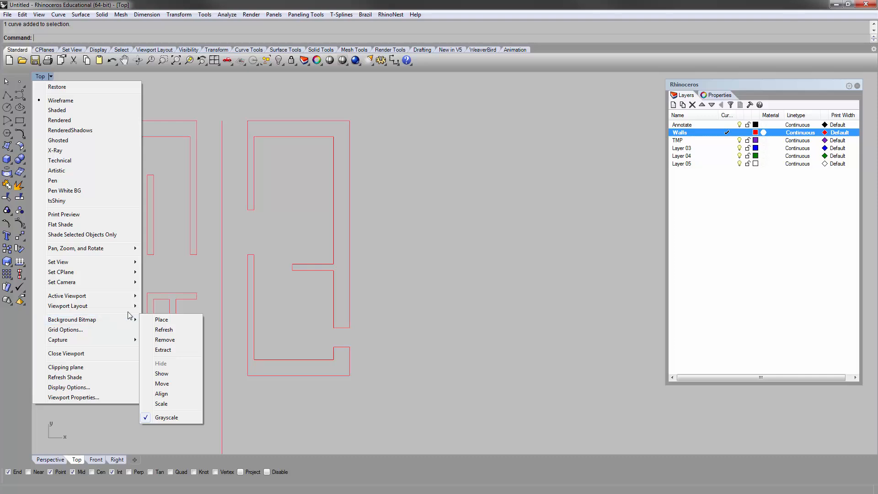
mouse_move(130, 323)
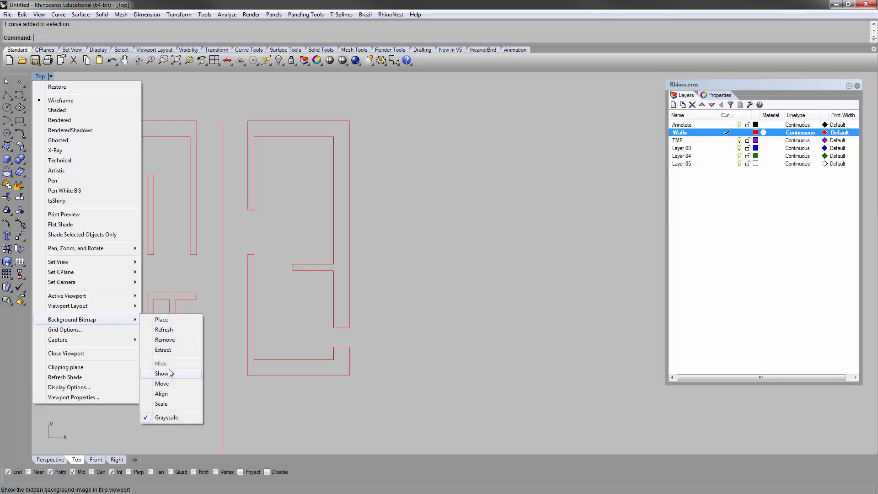
click(164, 383)
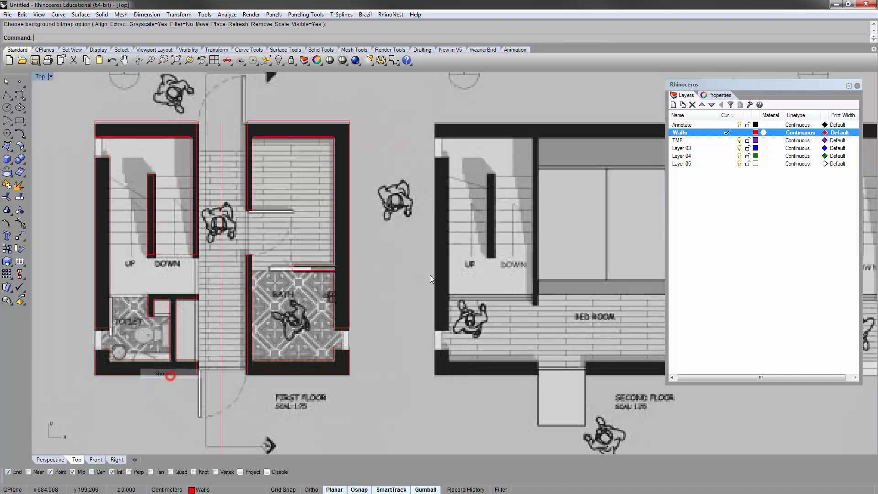
Step: Copy all first-floor wall outlines and the centre line about 533 cm horizontally, from their lower-left corner to the second-floor plan's lower-left corner
scroll(407, 247, up, 2)
scroll(389, 222, down, 3)
right_drag(345, 254, 302, 234)
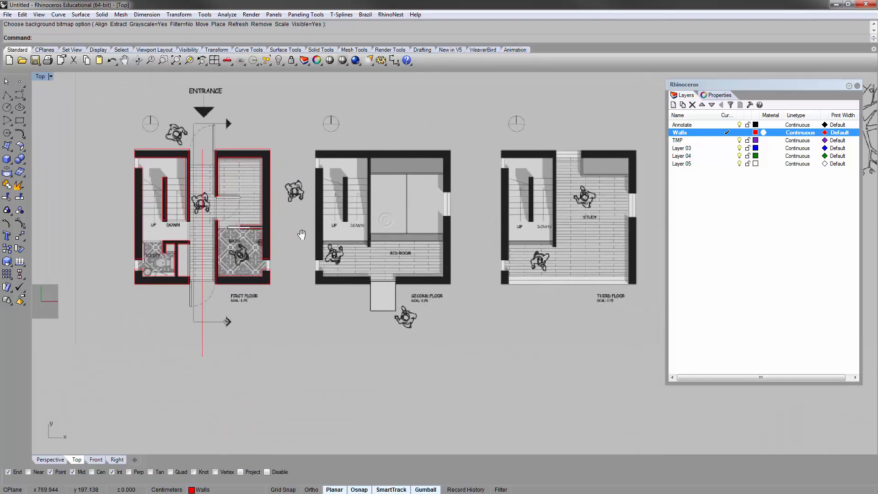
scroll(295, 236, up, 3)
scroll(337, 226, down, 2)
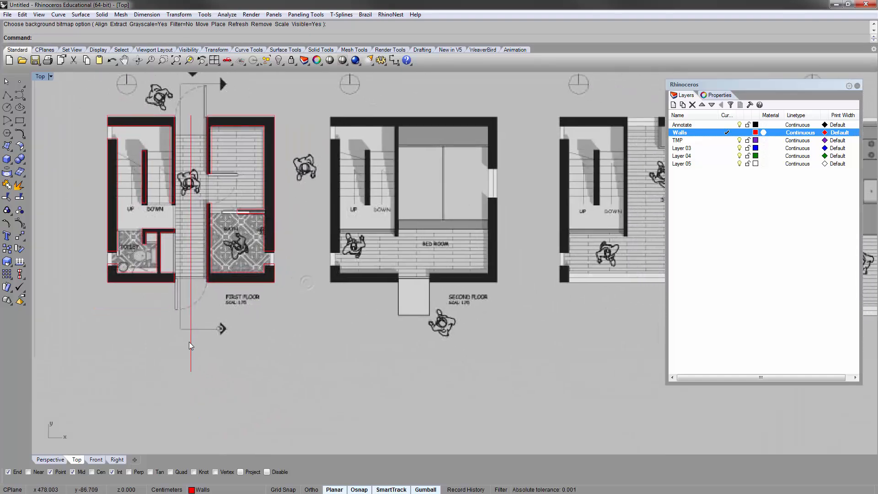
click(189, 342)
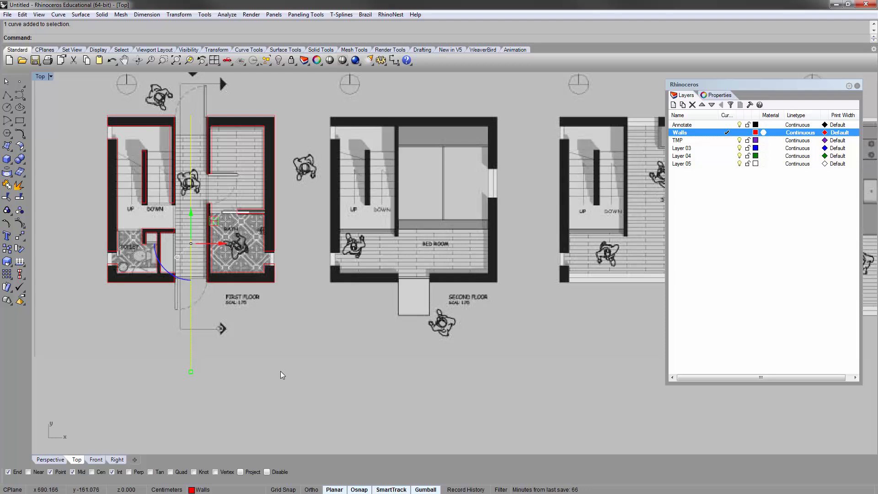
click(279, 332)
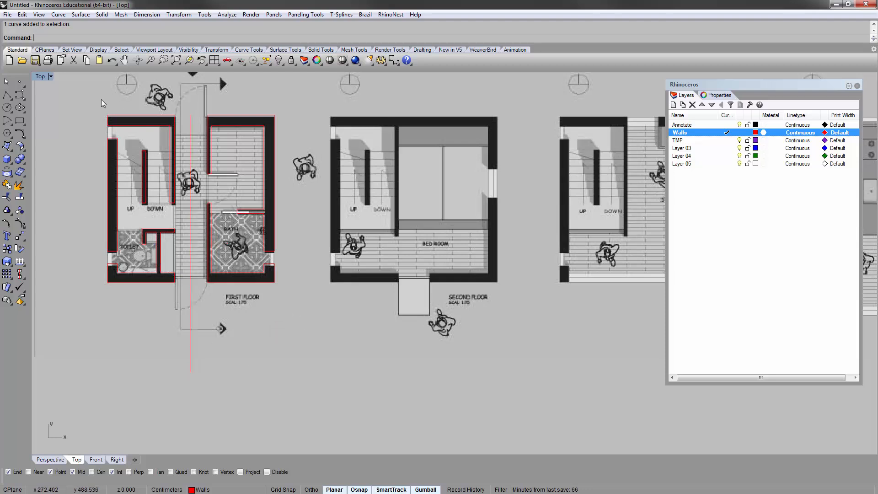
drag(103, 133, 278, 400)
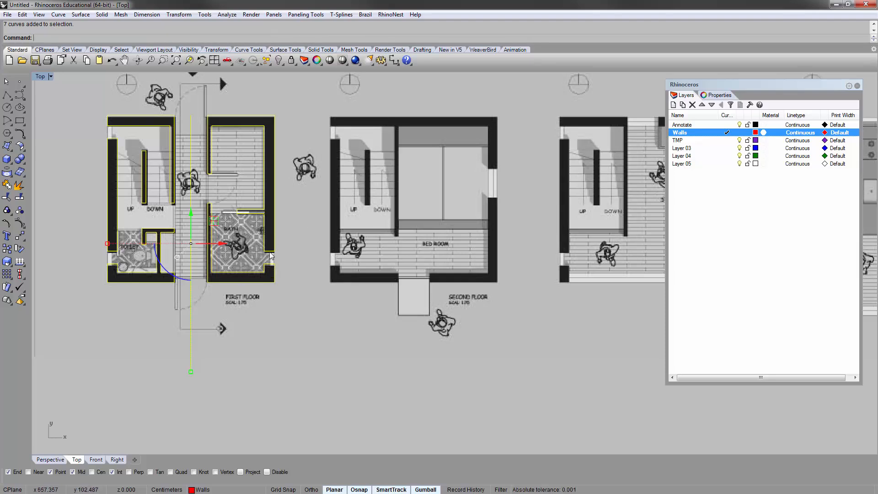
mouse_move(256, 273)
right_down()
mouse_move(252, 269)
mouse_move(273, 269)
right_up()
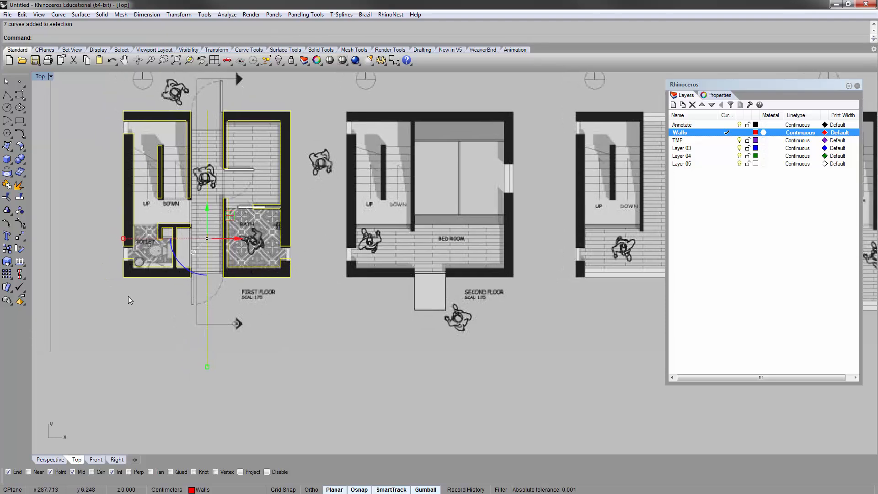
text(copy)
key(Return)
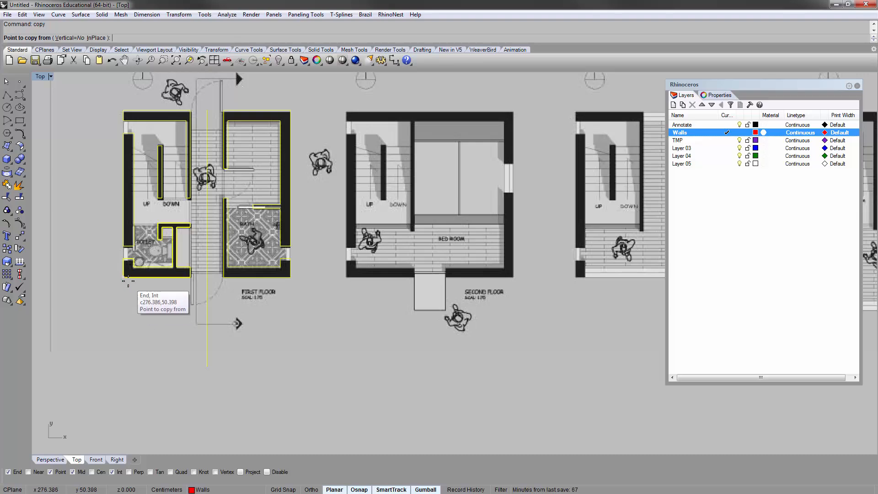
click(124, 277)
scroll(338, 296, up, 5)
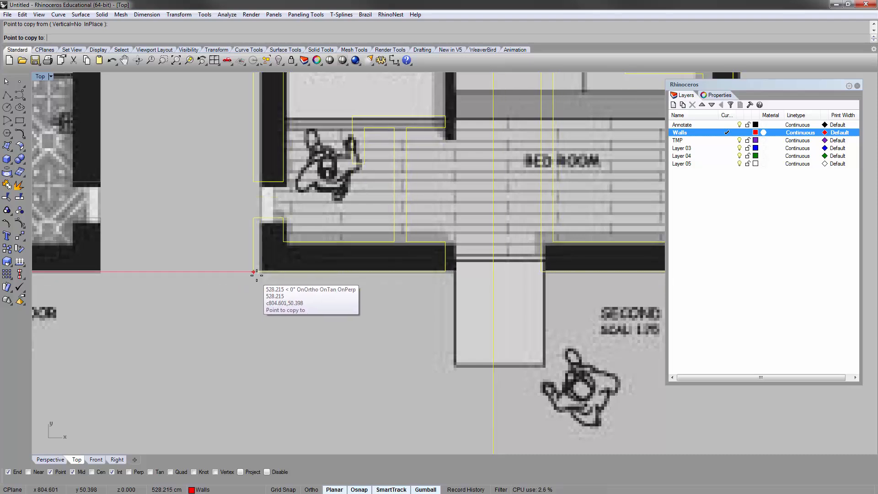
right_drag(259, 271, 144, 289)
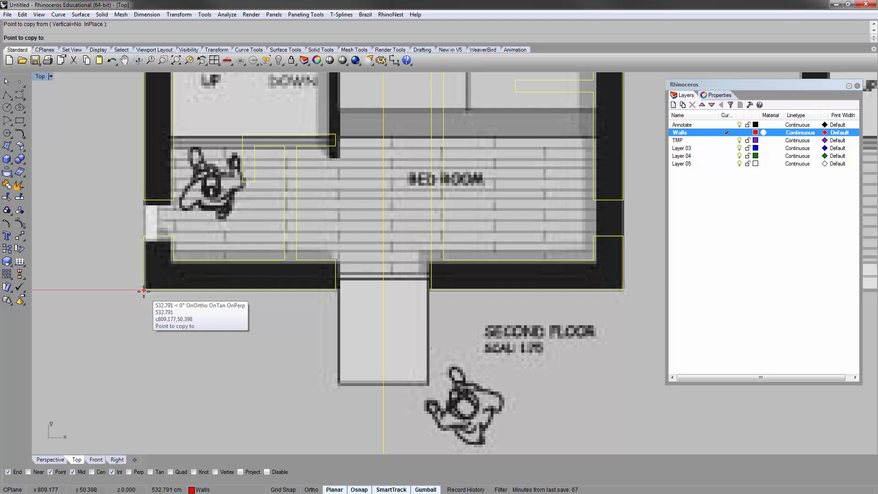
click(144, 291)
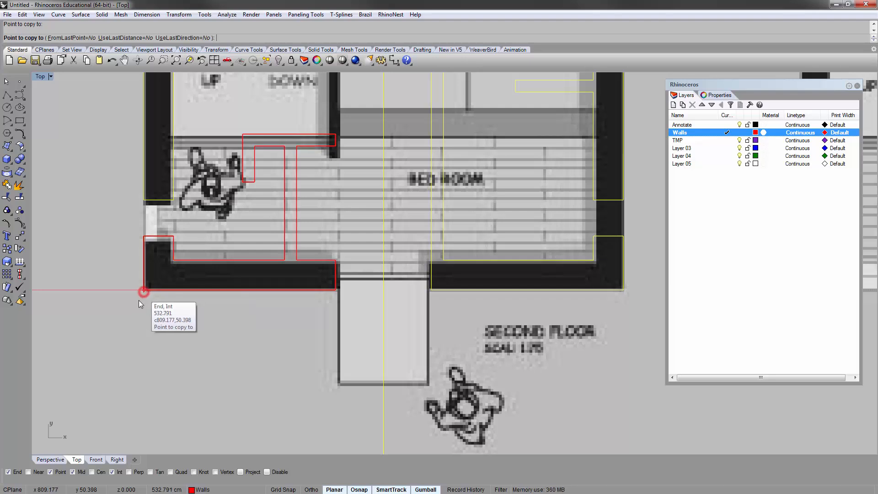
key(Return)
Step: Compare the copied walls with the second-floor plan, selecting the lower-left and upper-left outlines to see which parts differ
scroll(126, 303, down, 3)
scroll(295, 278, up, 3)
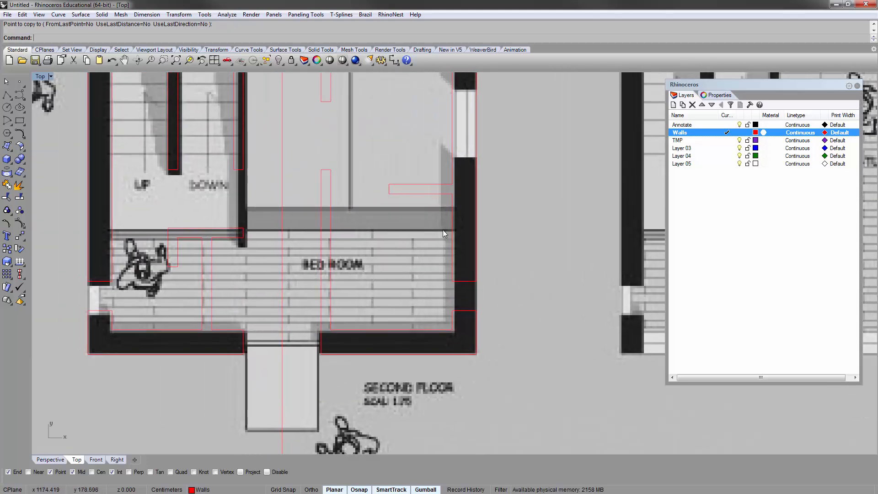
right_drag(389, 205, 371, 262)
scroll(371, 263, down, 2)
right_drag(344, 222, 282, 249)
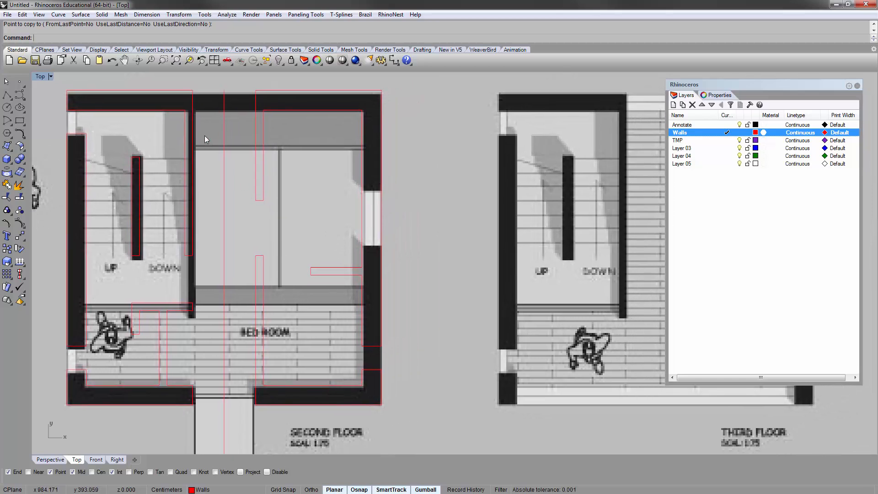
right_drag(195, 181, 240, 149)
right_drag(222, 280, 263, 251)
click(233, 316)
click(252, 275)
scroll(237, 274, up, 4)
click(245, 256)
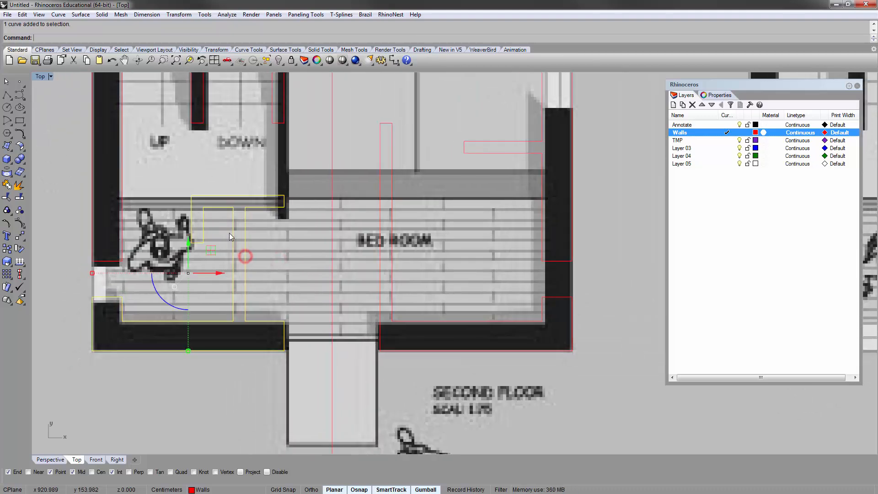
scroll(229, 234, down, 4)
right_drag(265, 218, 235, 239)
click(240, 257)
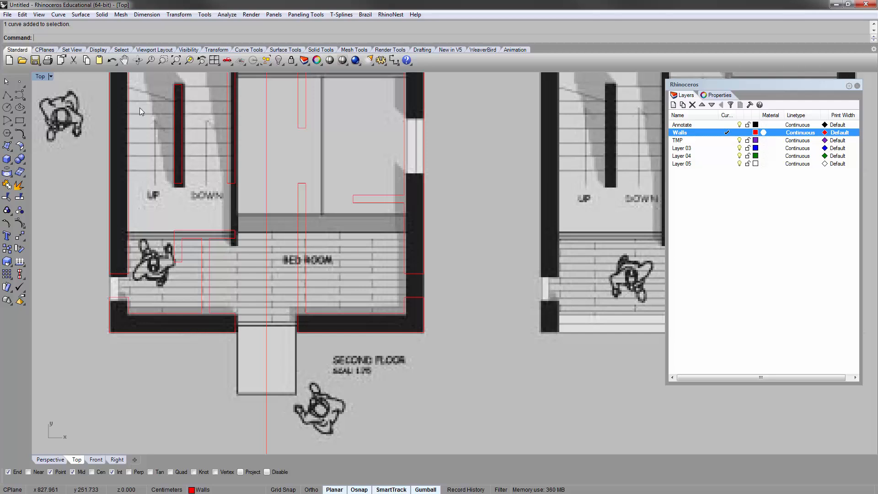
right_drag(336, 247, 331, 328)
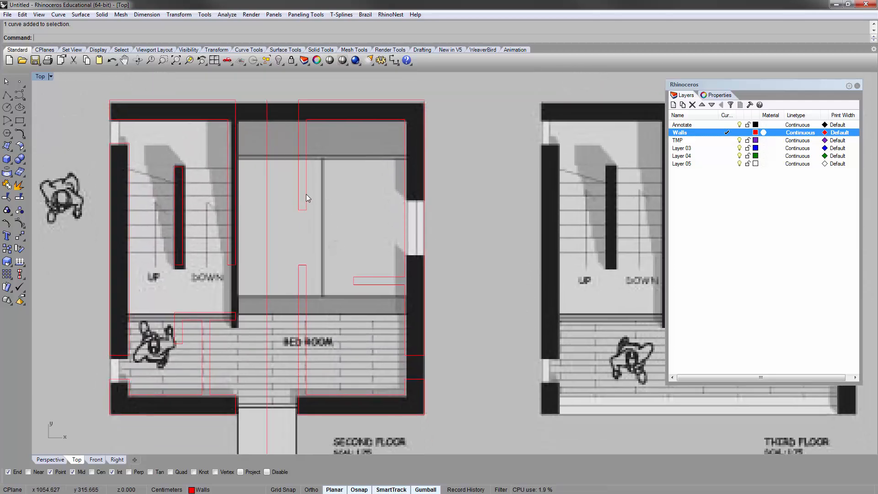
right_drag(247, 163, 232, 162)
click(221, 167)
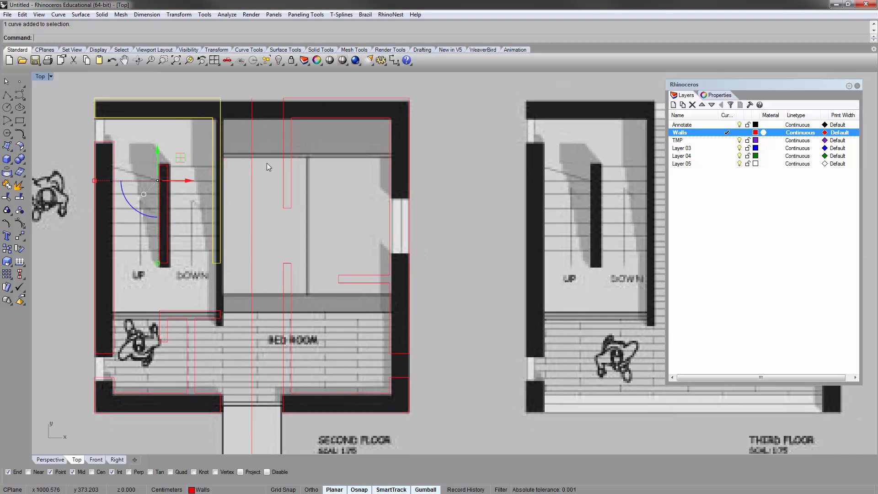
click(251, 167)
scroll(251, 168, down, 4)
right_drag(251, 168, 244, 162)
click(134, 125)
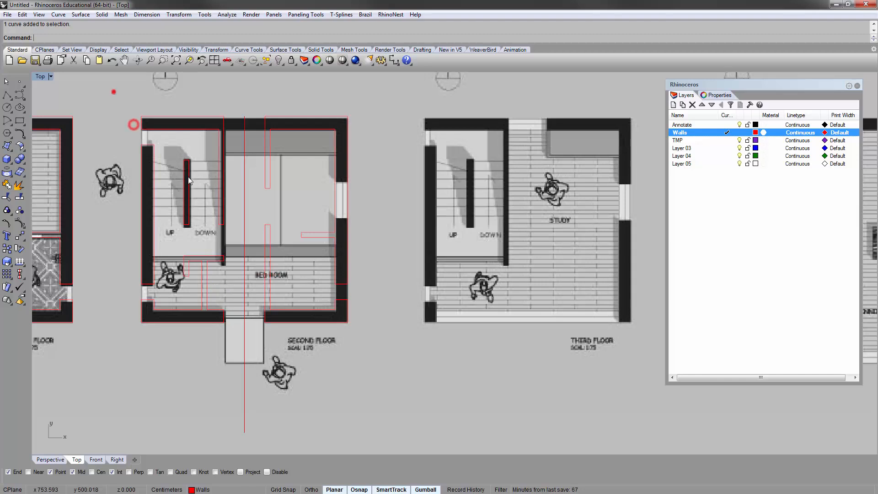
Step: Explode the copied wall outlines on the second-floor plan into separate line segments
drag(112, 90, 373, 344)
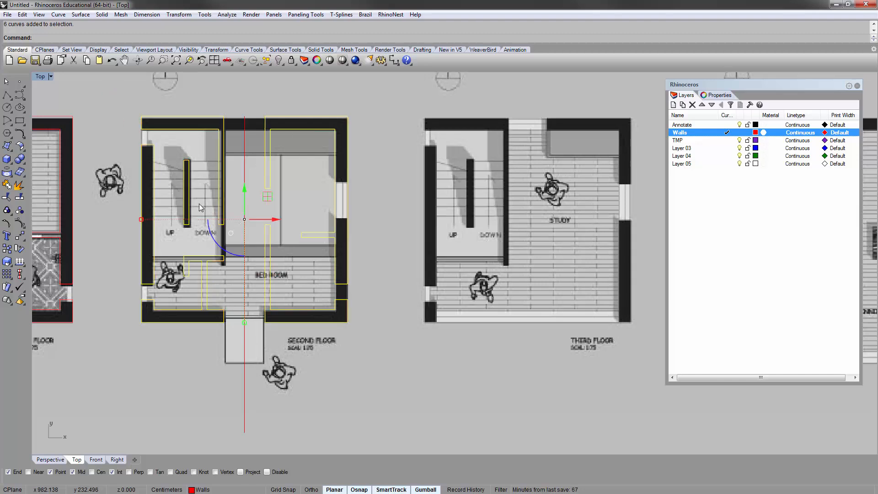
click(19, 197)
drag(121, 109, 376, 355)
click(20, 185)
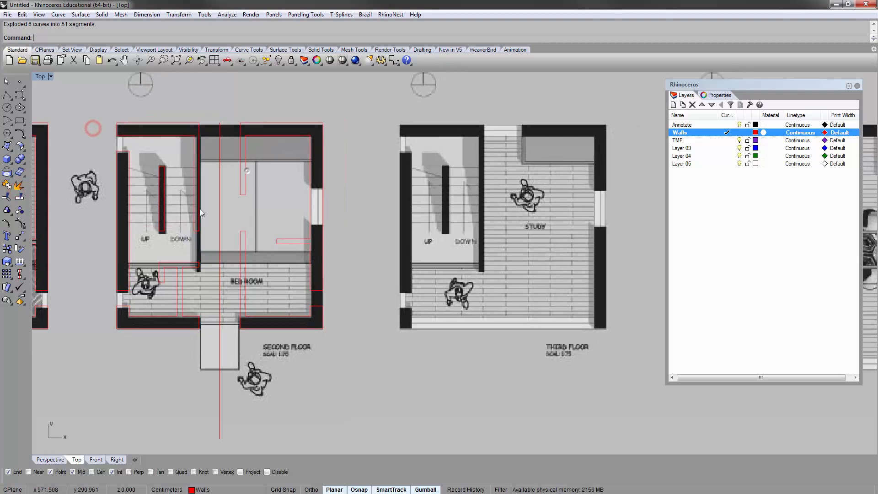
Step: Delete the segments of the two upper vertical corridor walls, first the right one and then the one beside the stairs
scroll(188, 236, up, 5)
click(187, 235)
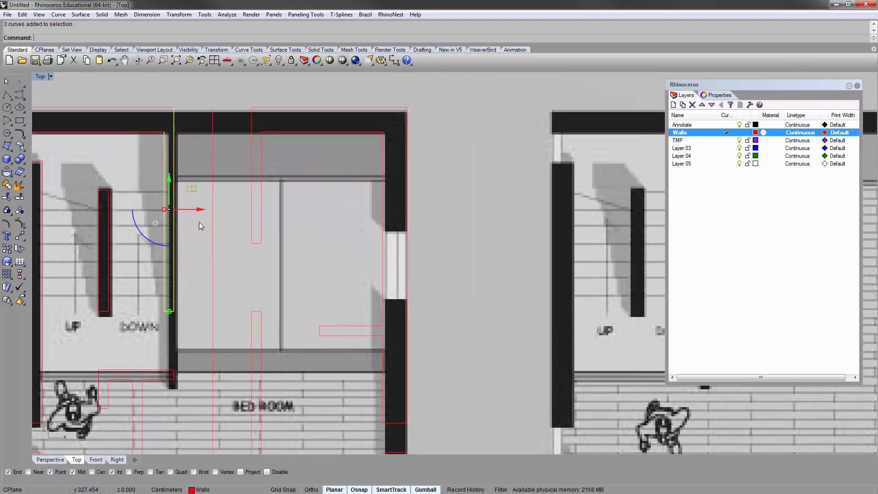
key(Right)
key(Down)
click(274, 252)
click(251, 172)
key(Delete)
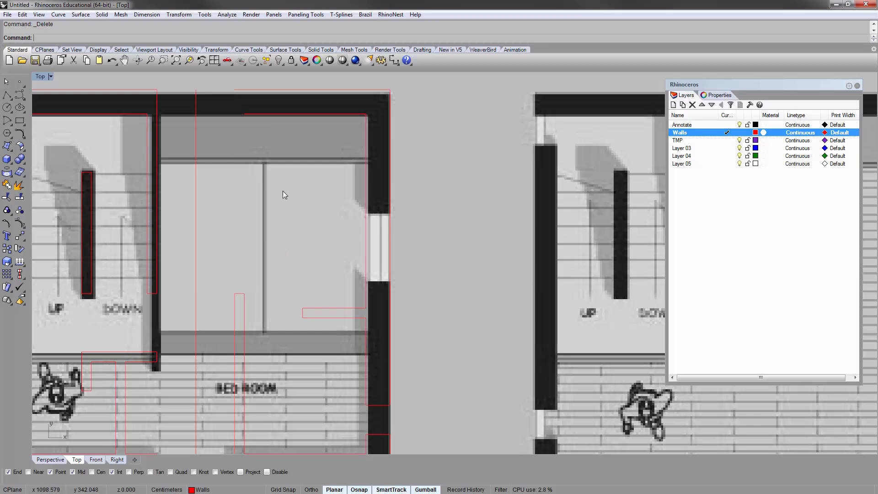
key(Left)
key(Up)
drag(226, 314, 197, 296)
key(Delete)
Step: Delete the outer and inner lines of the upper wall's left half, including the short inner piece at the left end
right_drag(240, 143, 264, 160)
scroll(210, 149, down, 2)
right_drag(209, 150, 245, 157)
scroll(229, 150, up, 2)
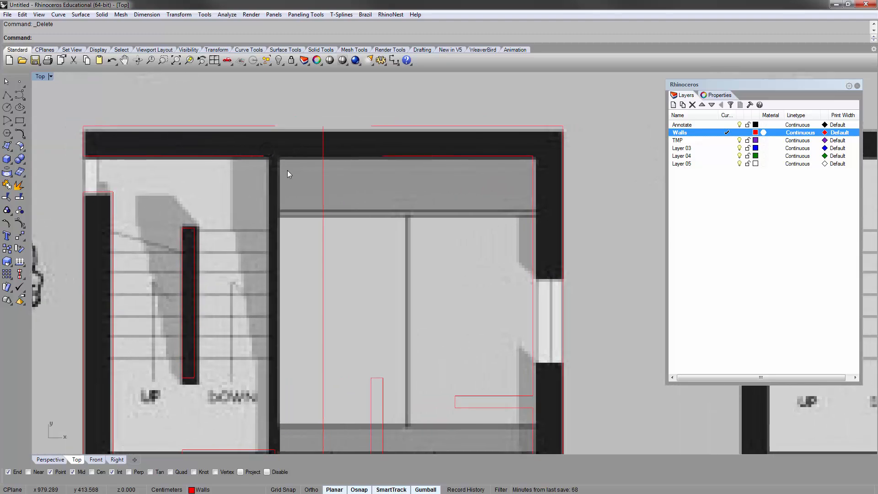
drag(261, 178, 232, 113)
key(Delete)
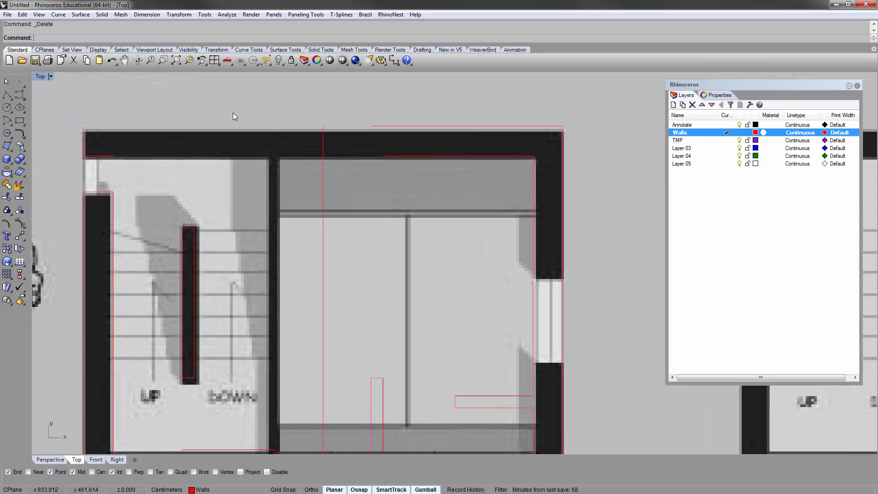
click(112, 160)
key(Delete)
Step: Extend the outer and inner lines of the upper wall's right half to the short line at the building's upper-left end
click(144, 170)
text(extend)
key(Return)
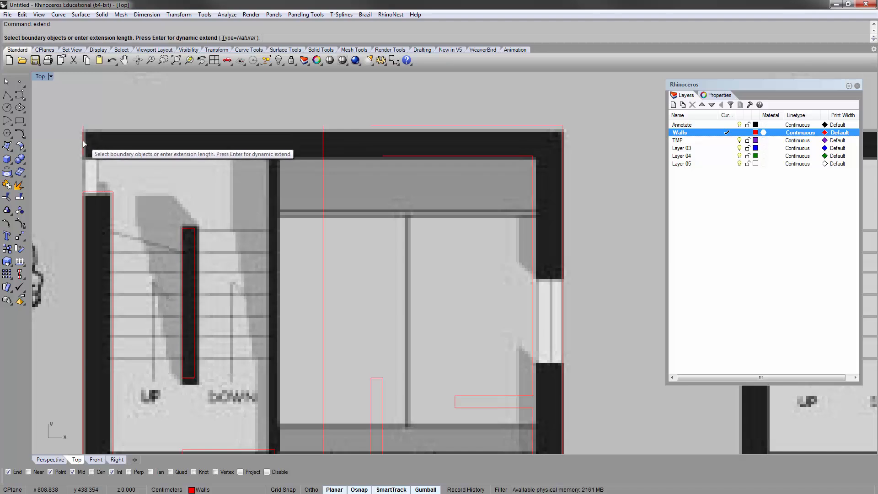
click(83, 141)
key(Return)
click(377, 124)
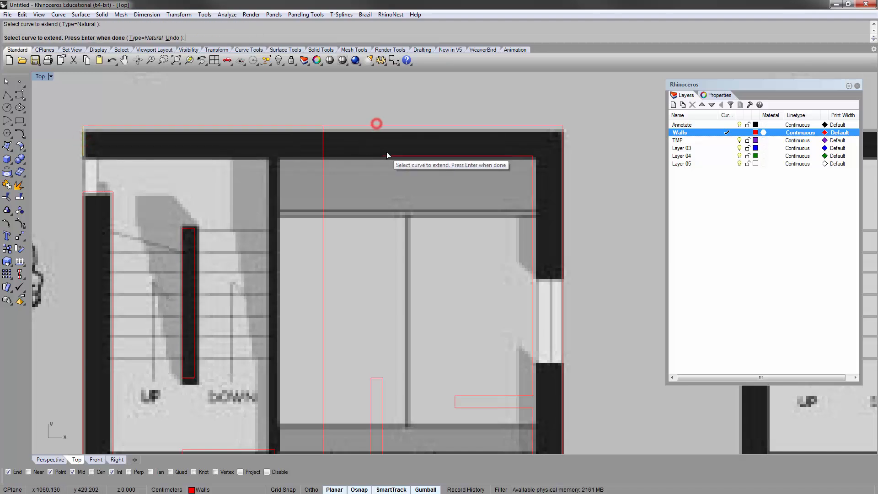
click(387, 156)
key(Return)
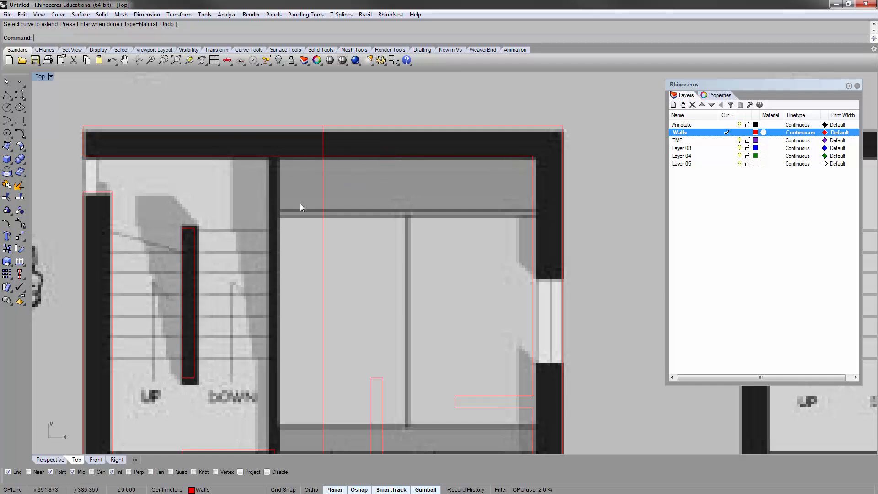
Step: Delete the three lines of the short horizontal bath partition on the inner side of the second floor's right wall
scroll(300, 204, down, 5)
scroll(295, 200, up, 6)
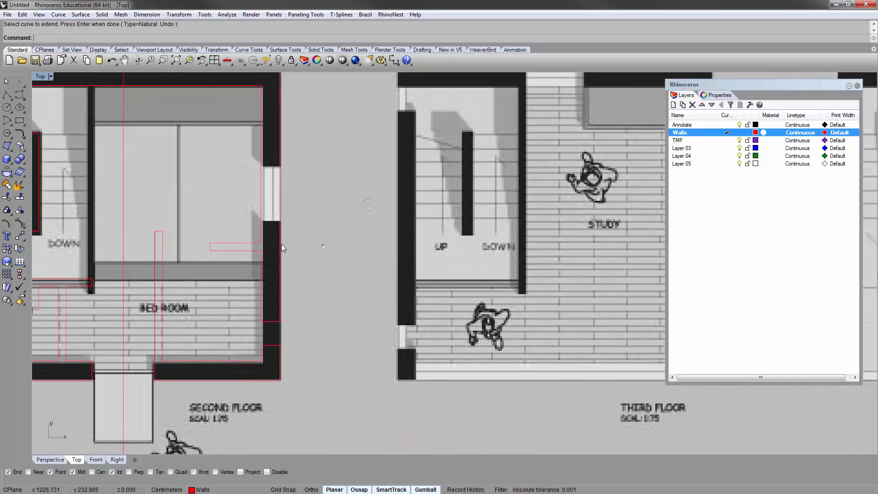
scroll(271, 259, up, 3)
drag(235, 265, 182, 218)
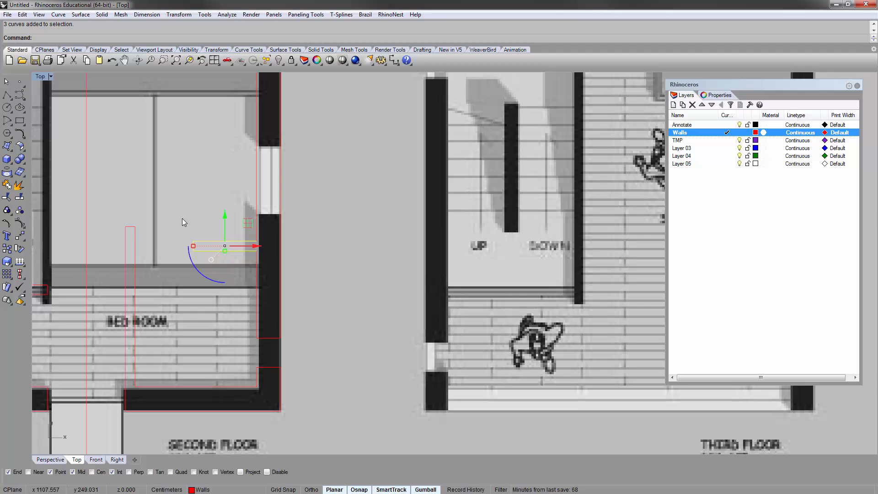
key(Delete)
right_drag(260, 274, 238, 247)
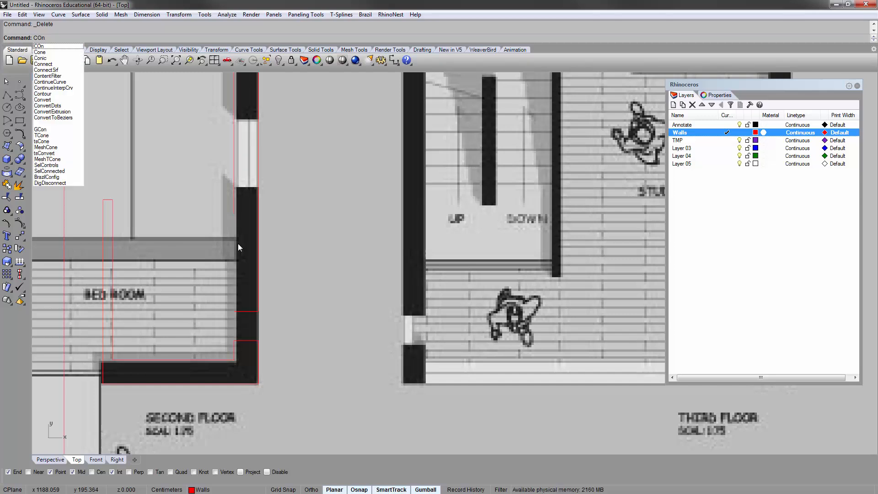
Step: Connect the two pieces of the second floor's right wall inner line across the gap left by the deleted bath partition
text(nect)
key(Return)
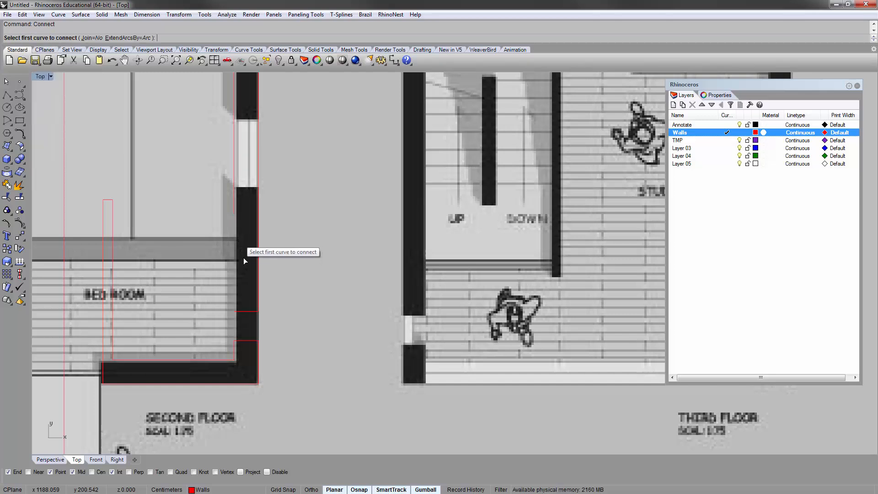
click(235, 311)
click(235, 211)
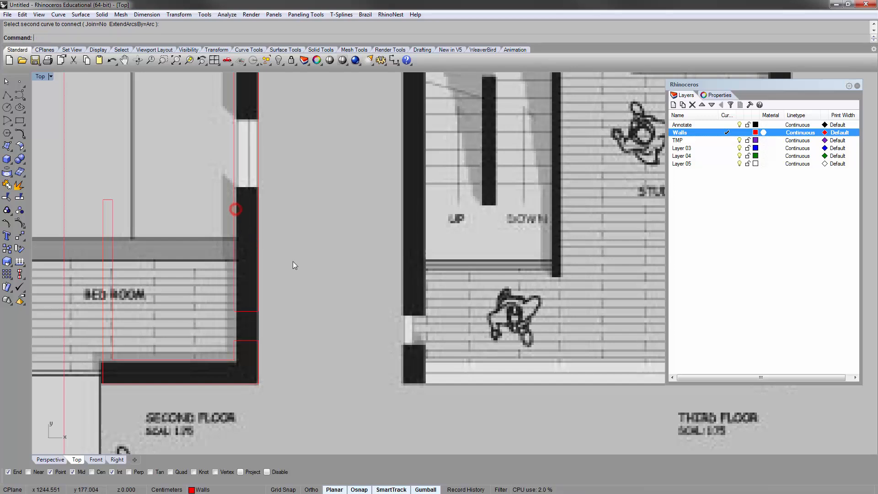
mouse_move(288, 284)
right_down()
mouse_move(266, 295)
mouse_move(244, 276)
mouse_move(235, 328)
mouse_move(205, 295)
right_up()
scroll(240, 311, down, 1)
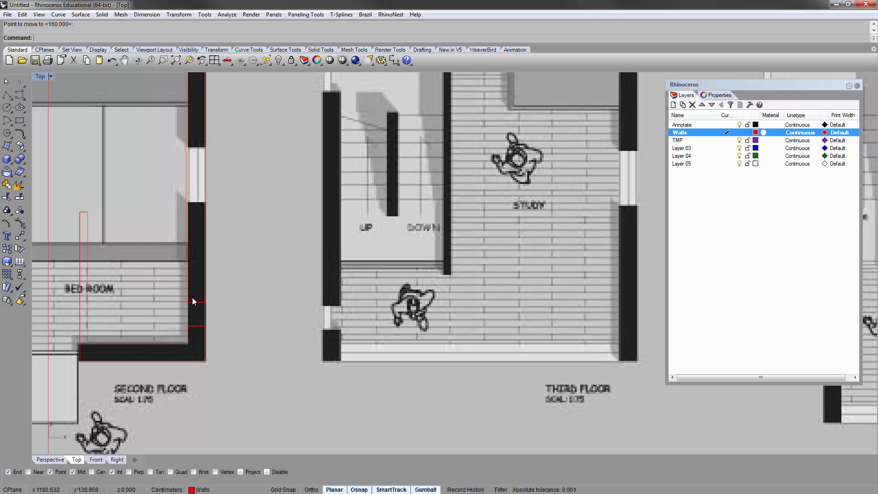
Step: Turn on the control points of the right wall's curves around the window opening
scroll(212, 306, down, 2)
scroll(207, 312, up, 4)
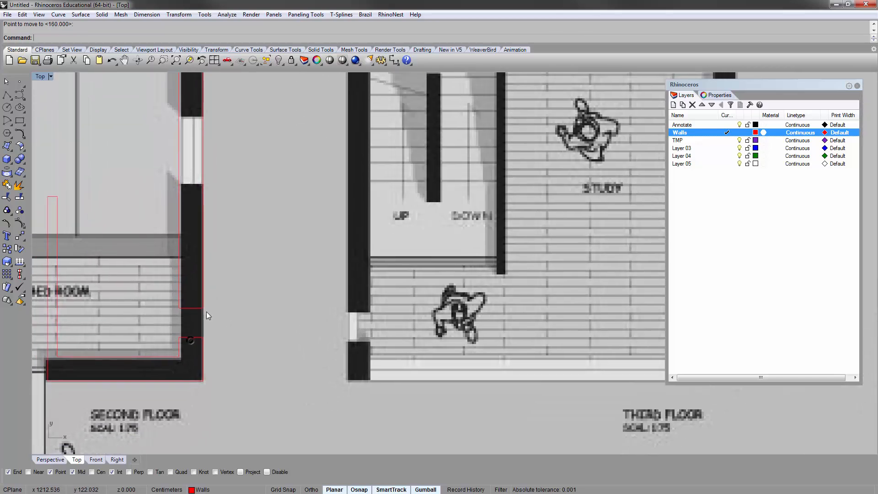
key(Escape)
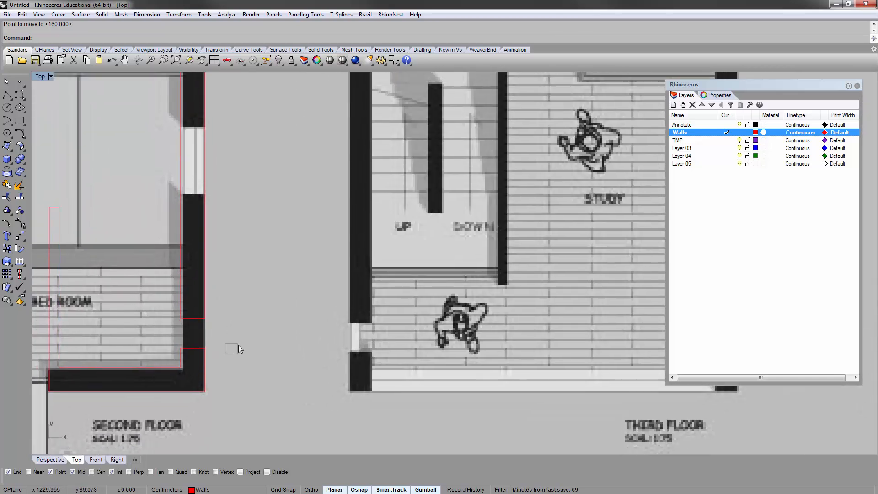
drag(234, 347, 172, 303)
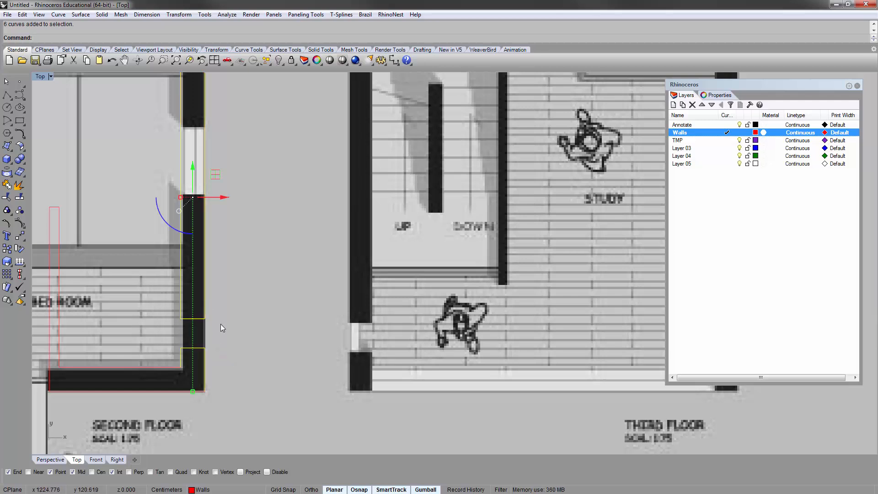
click(223, 359)
drag(229, 360, 149, 278)
key(F10)
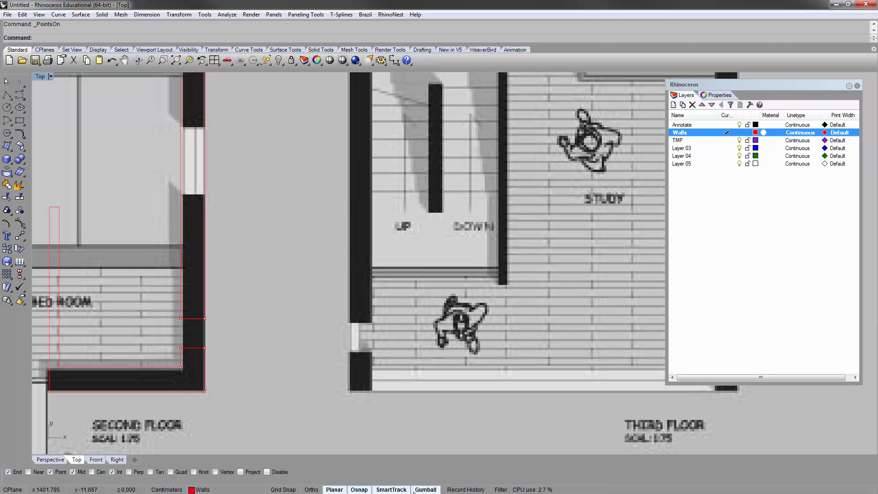
Step: Move the control points of both window opening edges in the right wall 160 cm straight up
right_drag(243, 318, 220, 333)
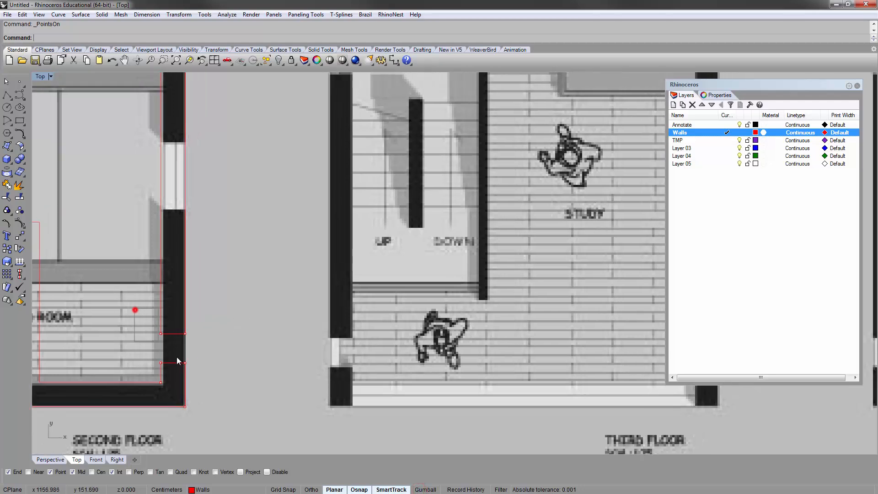
drag(178, 362, 218, 370)
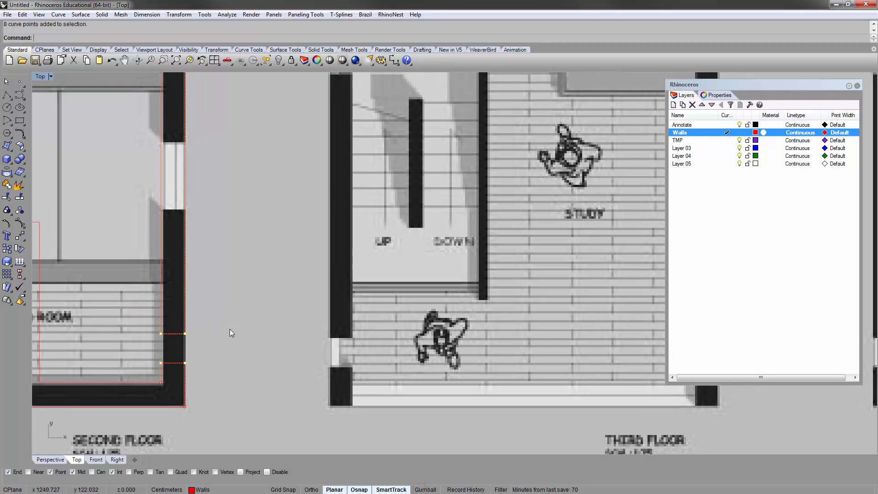
text(m)
key(Return)
click(185, 363)
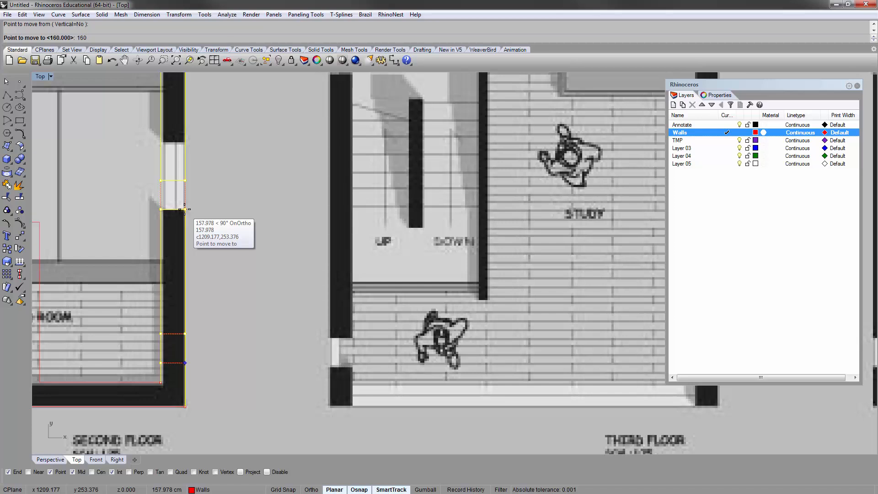
key(Return)
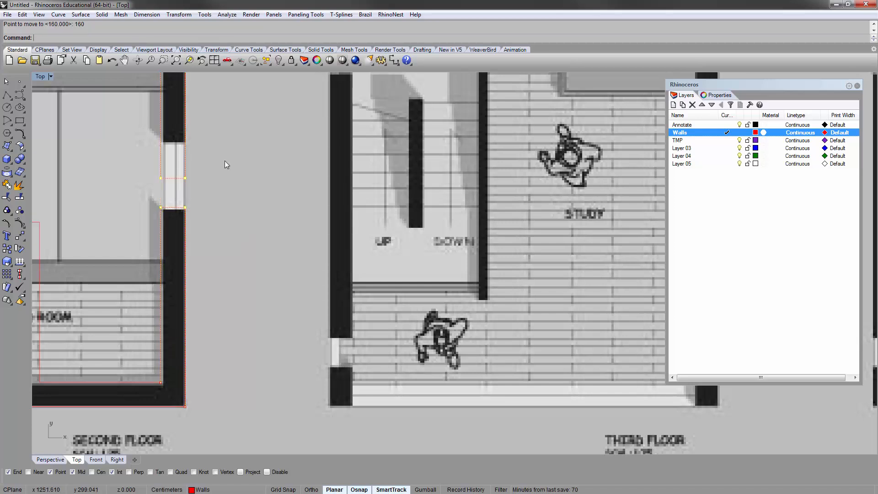
Step: Move the control points of the window opening's upper edge another 40 cm up to widen the opening
scroll(225, 163, down, 2)
scroll(191, 245, up, 5)
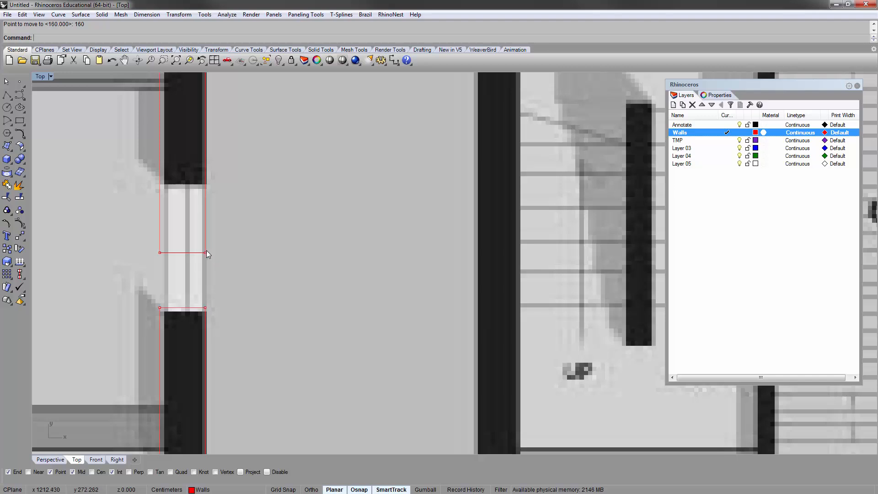
right_drag(206, 255, 203, 276)
drag(132, 259, 238, 297)
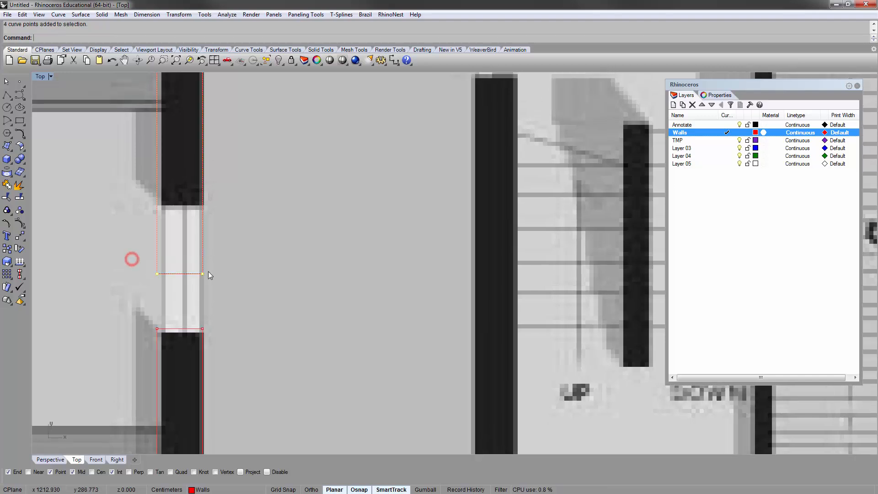
text(m)
key(Return)
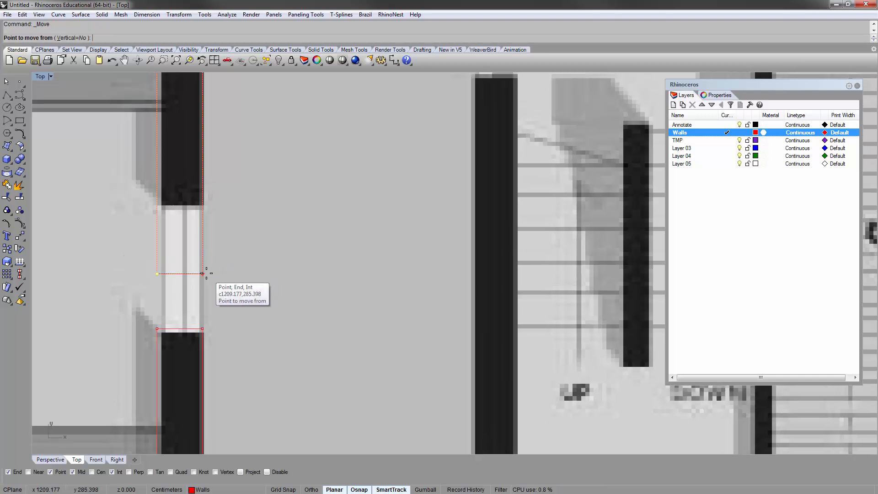
click(207, 274)
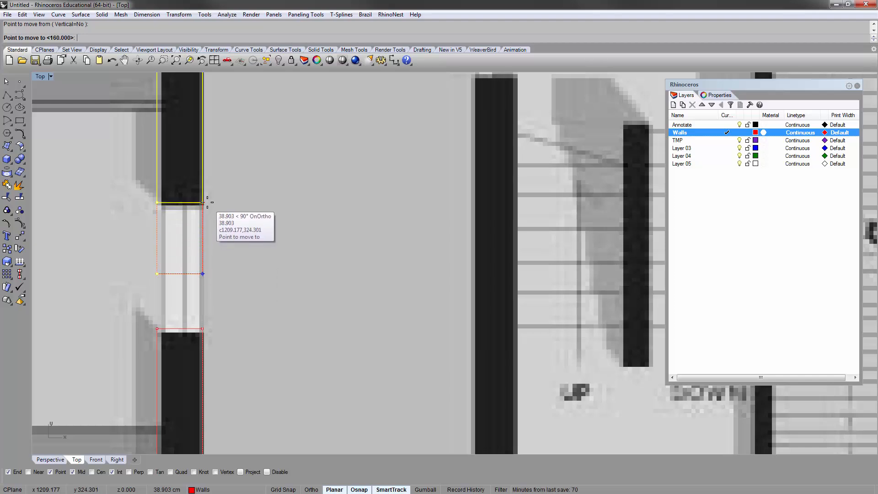
text(40)
key(Return)
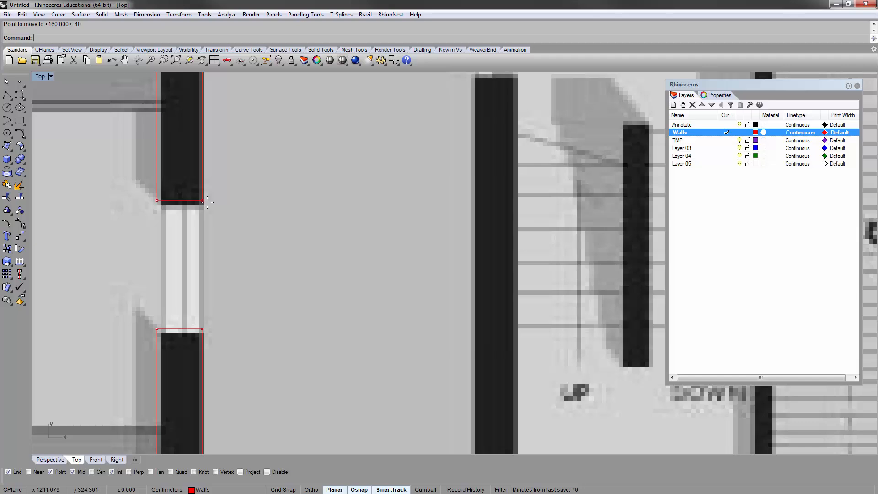
Step: Delete the right-hand line and short end line of the leftover vertical corridor partition in the bedroom
scroll(207, 201, down, 10)
scroll(297, 221, up, 3)
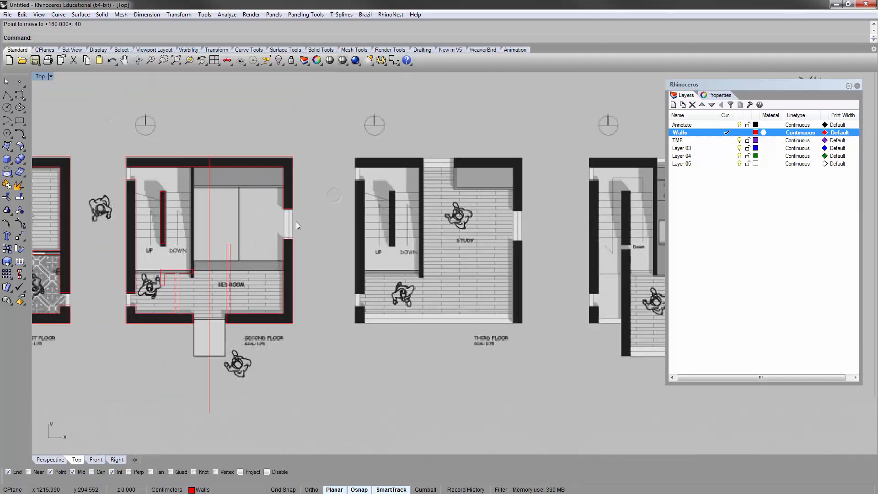
right_drag(296, 222, 358, 173)
scroll(304, 195, up, 4)
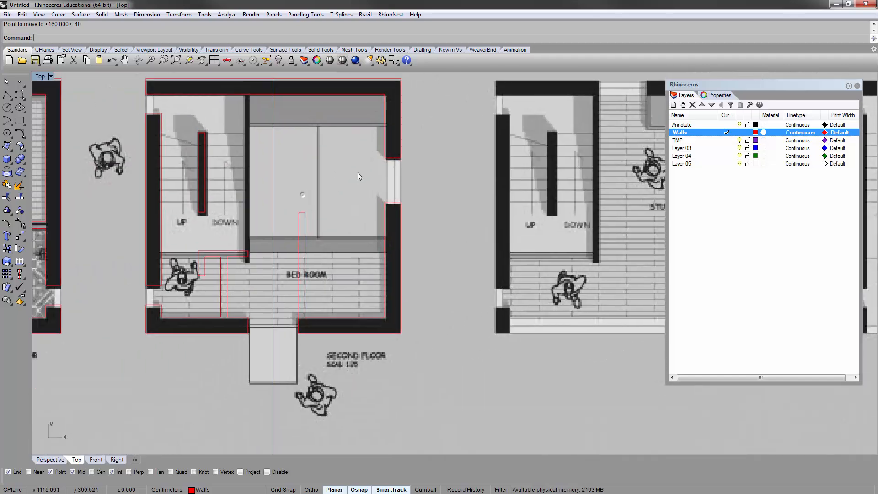
right_drag(364, 213, 330, 150)
scroll(339, 251, up, 2)
scroll(260, 244, up, 4)
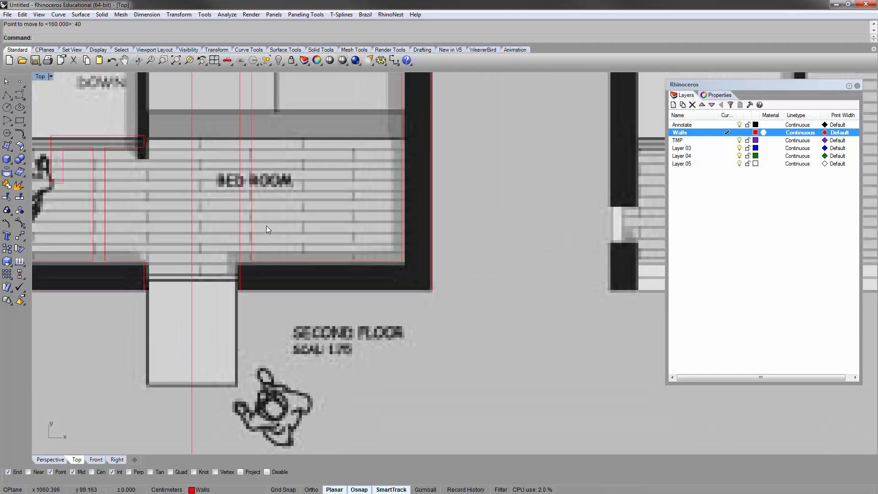
scroll(266, 226, down, 4)
right_drag(262, 220, 239, 259)
drag(251, 175, 194, 125)
scroll(246, 238, up, 4)
click(240, 268)
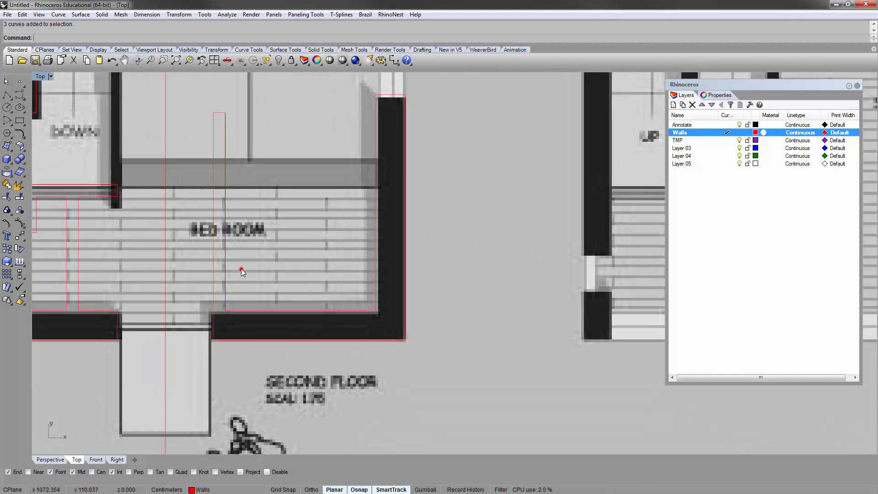
drag(256, 145, 225, 103)
right_drag(265, 228, 265, 196)
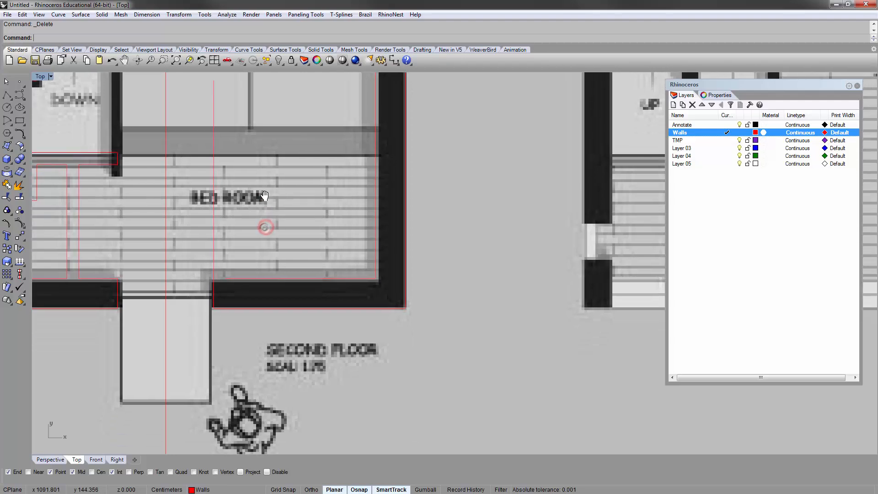
Step: Try to connect the lower wall's right inner line with the vertical line at the doorway's right edge
text(nnect)
key(Return)
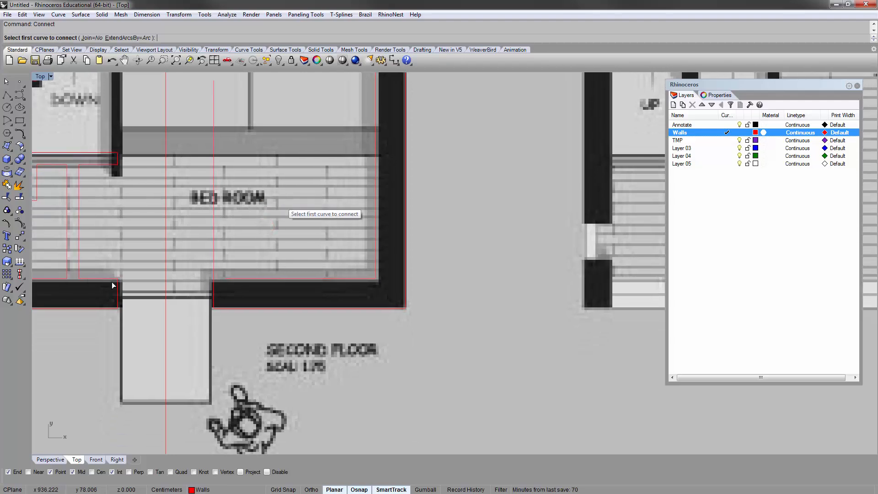
click(233, 279)
click(214, 269)
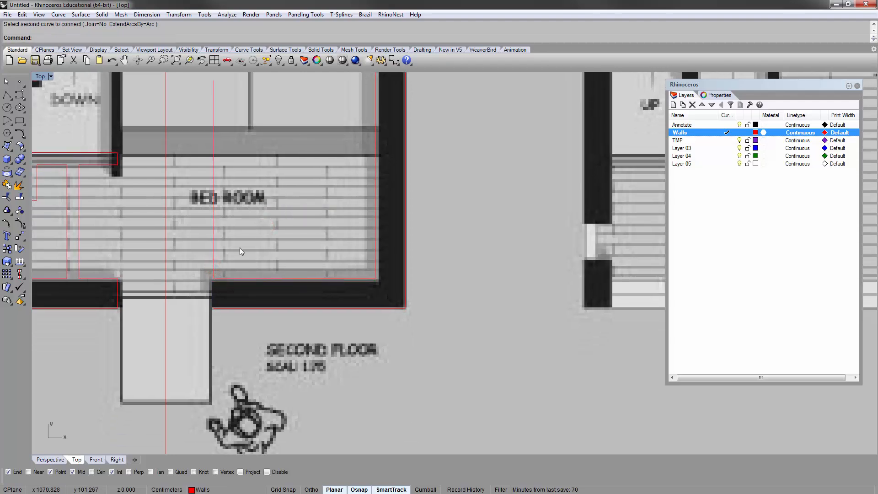
key(ctrl+z)
key(Escape)
Step: Extend the inner line of the lower wall's right half to the vertical line at the doorway's right edge
text(extend)
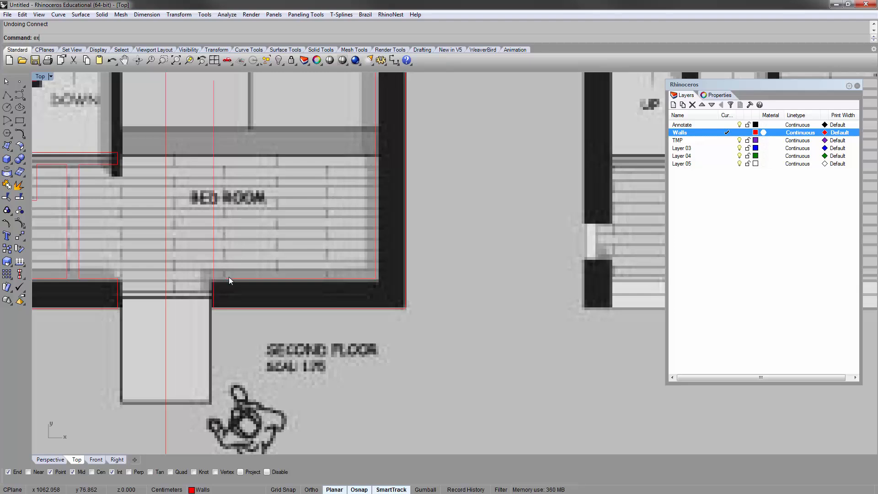
key(Return)
click(213, 280)
key(Return)
click(234, 277)
key(Return)
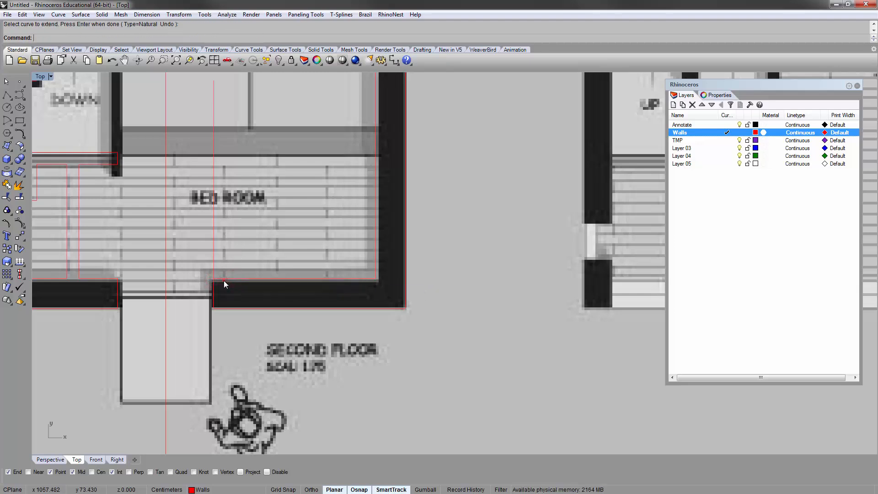
Step: Trim the vertical line at the doorway's right edge above the lower wall's inner line
click(224, 280)
text(trim)
key(Return)
drag(226, 251, 189, 234)
key(Return)
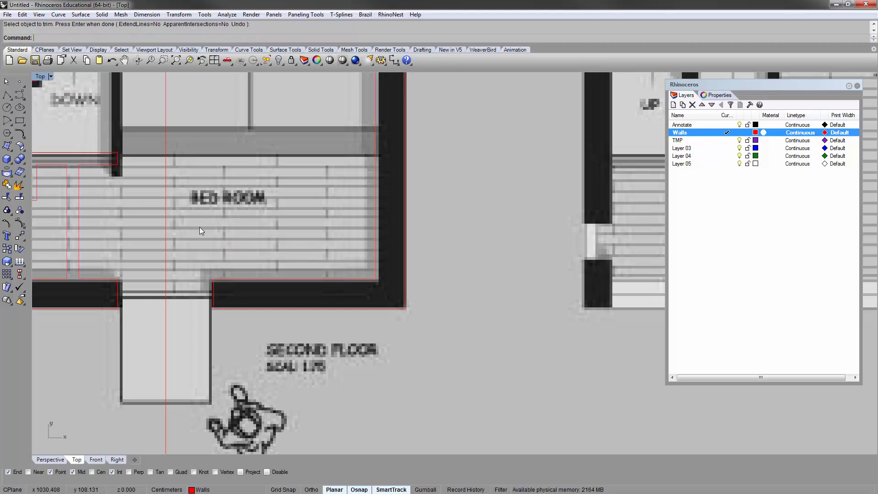
Step: Delete the leftover toilet and closet partition lines below the stairs on the second floor
scroll(280, 255, down, 2)
right_drag(200, 226, 304, 292)
right_drag(253, 326, 297, 264)
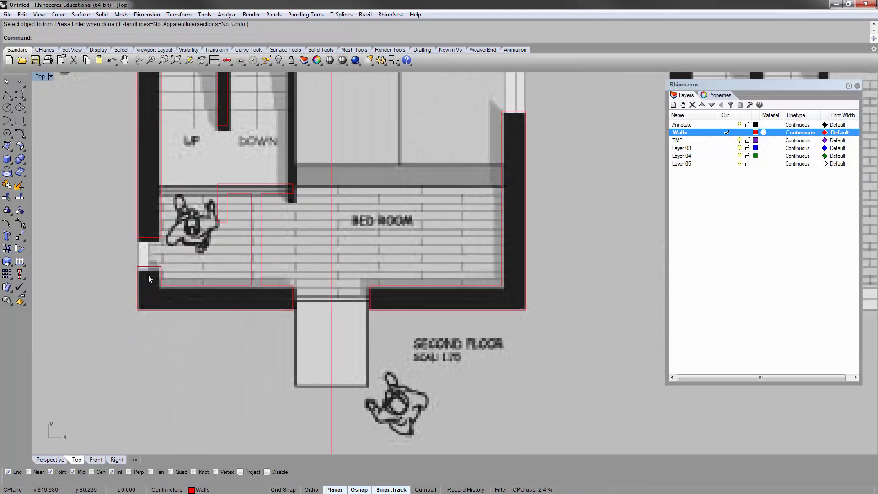
right_drag(174, 212, 156, 227)
scroll(200, 287, up, 2)
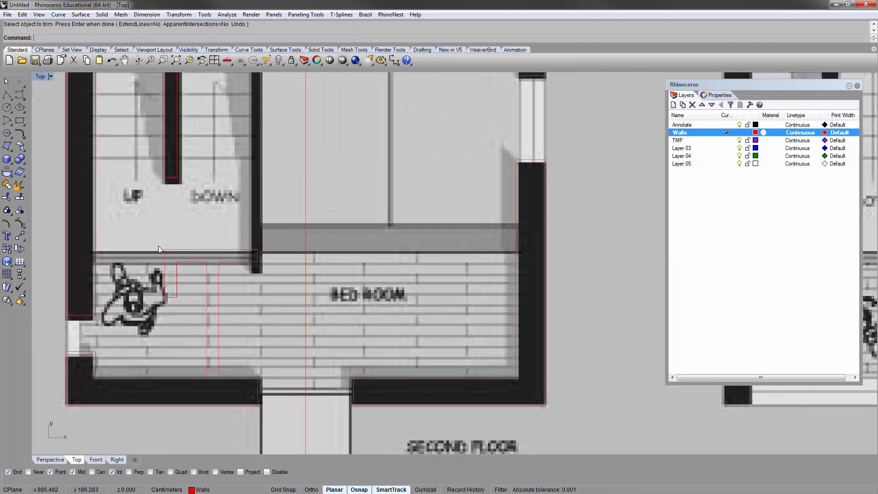
drag(273, 313, 151, 224)
key(Delete)
Step: Delete the separate inner line piece beside the doorway's left edge and extend the lower wall's remaining inner line to that edge
right_drag(250, 302, 240, 207)
scroll(202, 291, up, 8)
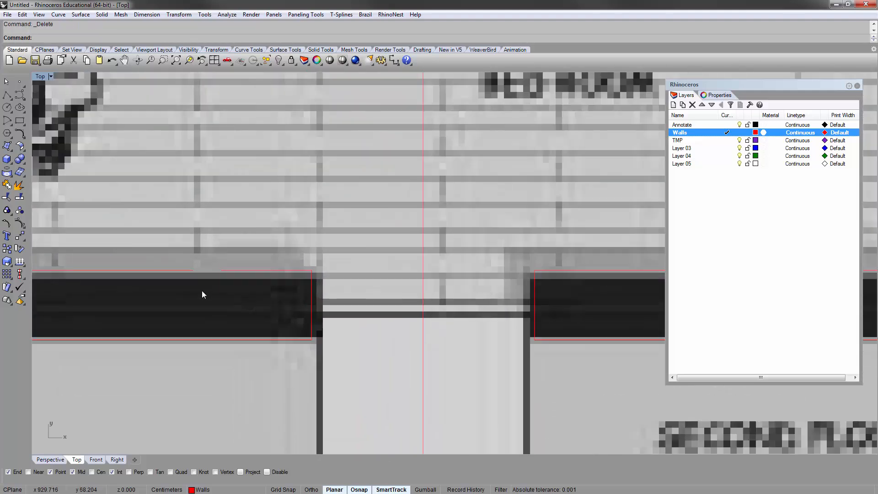
click(230, 271)
key(Delete)
text(ex)
key(Return)
click(310, 278)
key(Return)
click(191, 272)
key(Return)
Step: Copy the first floor's upper-left wall outline with its stair partition onto the second floor, aligning the upper-left outer corners
scroll(298, 238, down, 8)
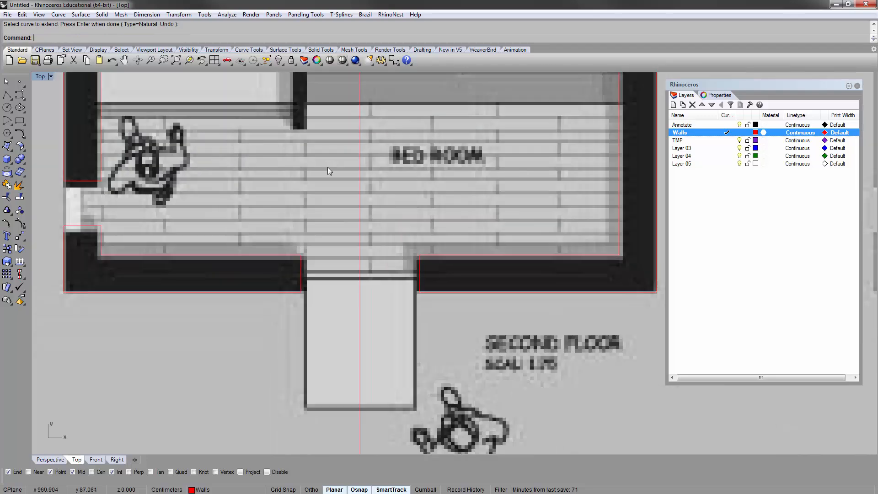
right_drag(325, 158, 233, 312)
scroll(239, 263, down, 4)
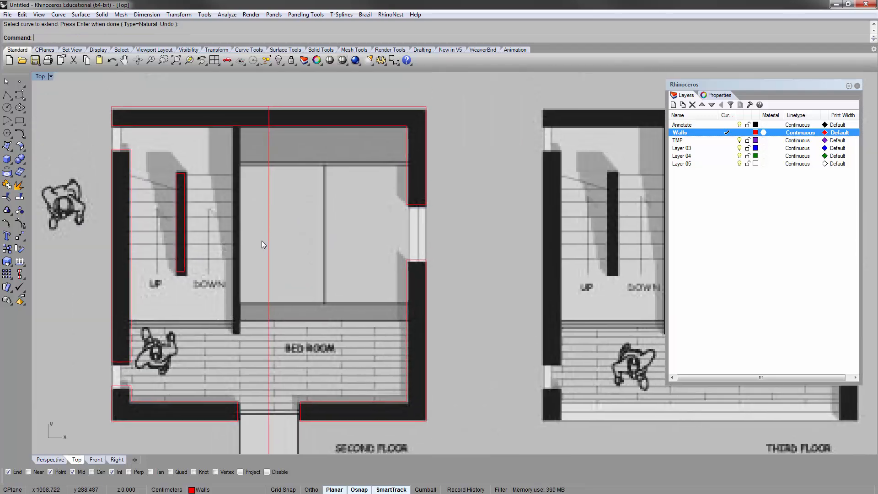
right_drag(220, 277, 229, 255)
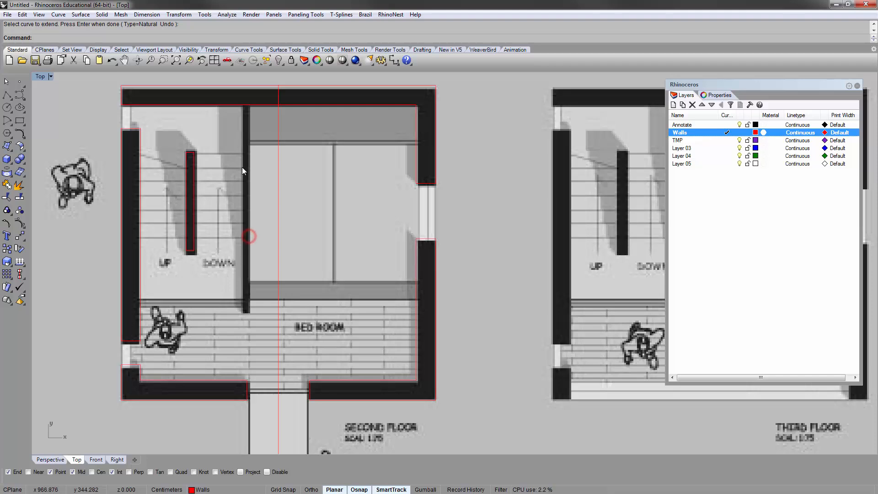
scroll(249, 172, down, 6)
right_drag(127, 199, 282, 197)
scroll(186, 194, up, 5)
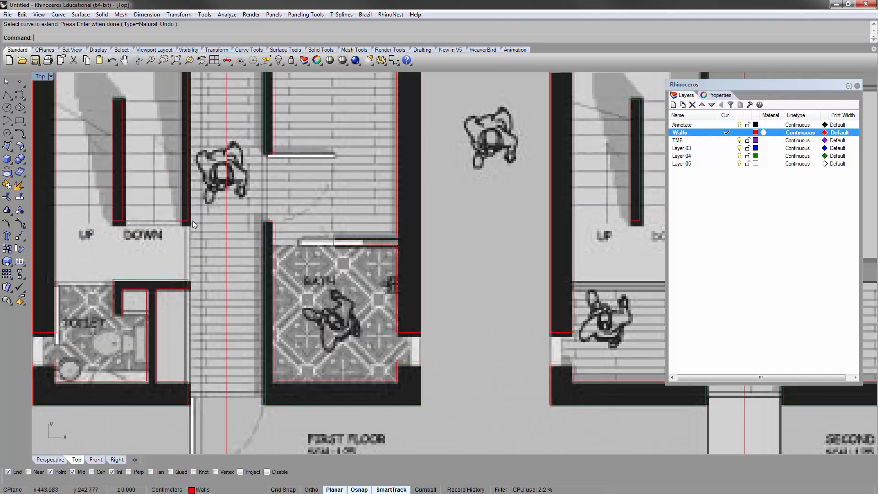
click(188, 201)
scroll(218, 208, down, 3)
scroll(144, 236, up, 2)
right_drag(144, 236, 210, 237)
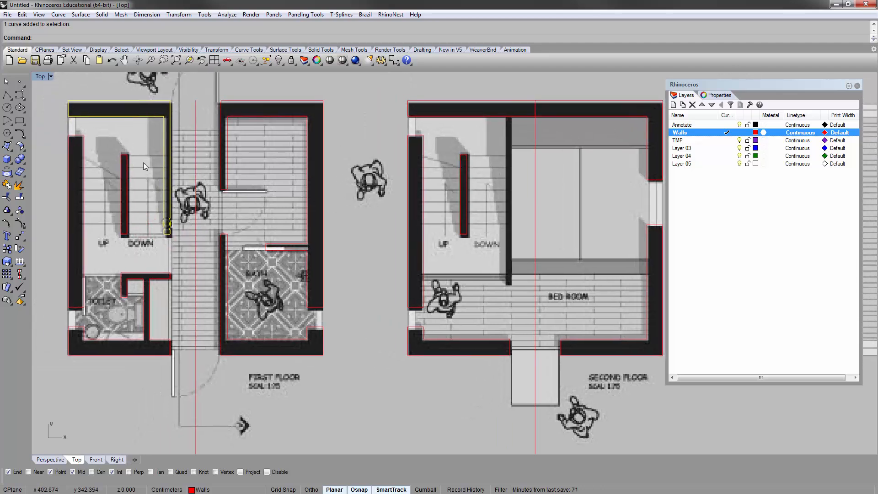
text(copy)
key(Return)
click(69, 101)
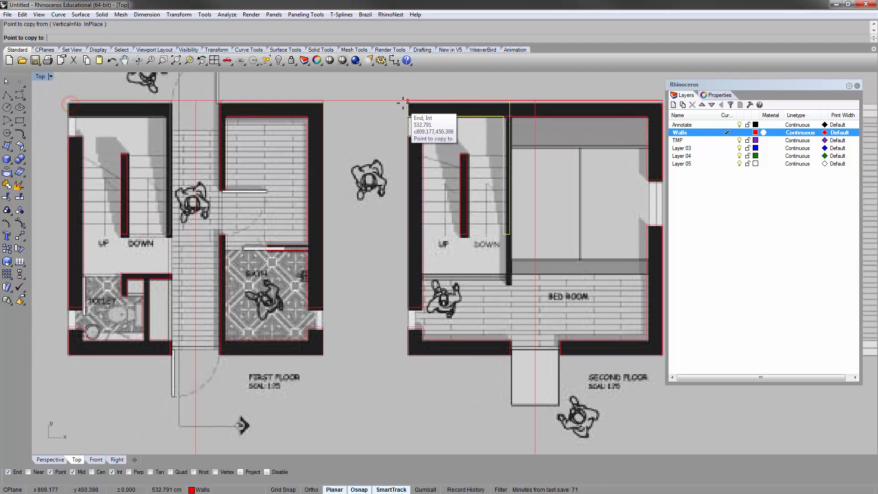
right_click(498, 143)
Step: Trim the copied partition's right line where it crosses the second floor's upper wall, using that wall's inner line as cutter
right_drag(504, 144, 370, 165)
scroll(372, 183, up, 4)
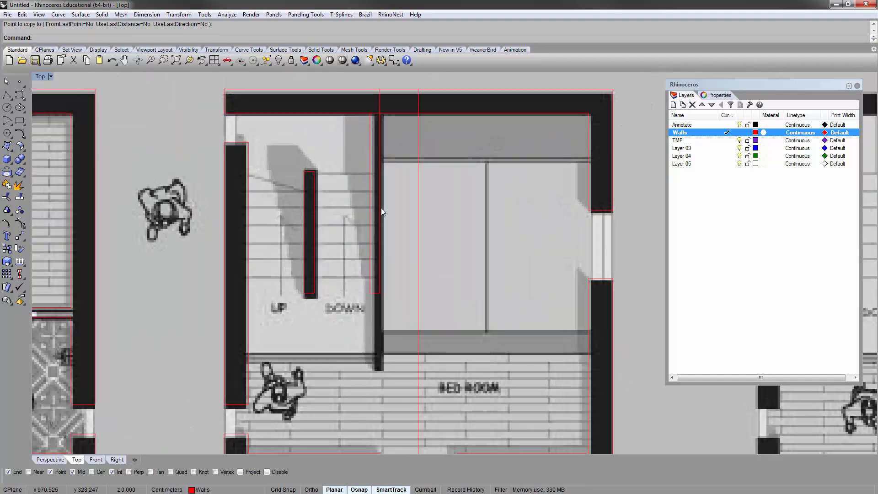
click(382, 208)
right_drag(393, 215, 327, 246)
right_drag(310, 211, 287, 229)
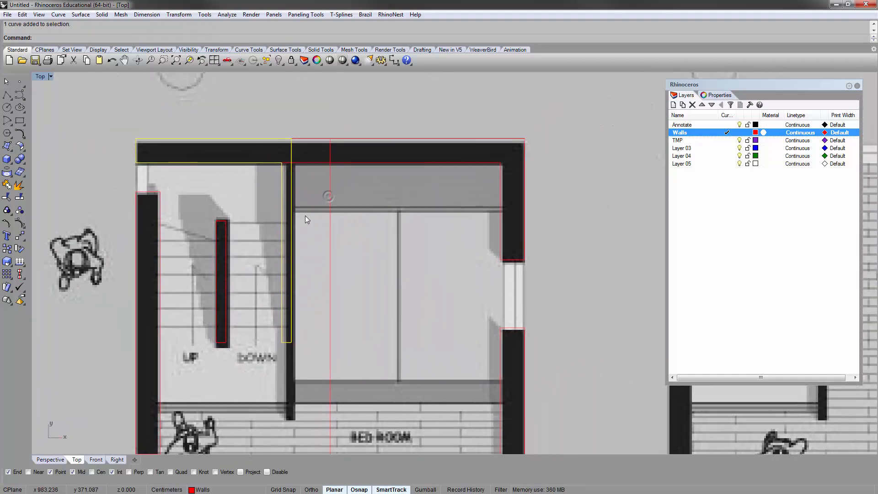
click(308, 210)
scroll(310, 158, up, 4)
click(303, 166)
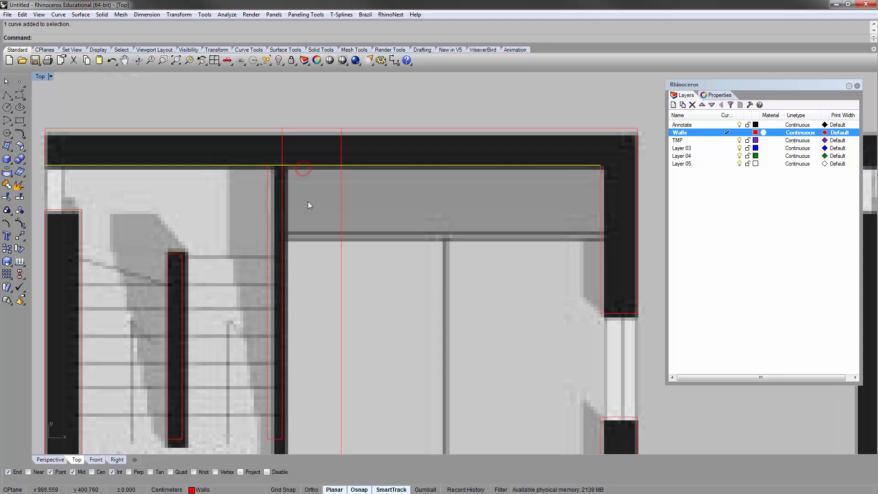
text(tr)
key(Return)
click(281, 149)
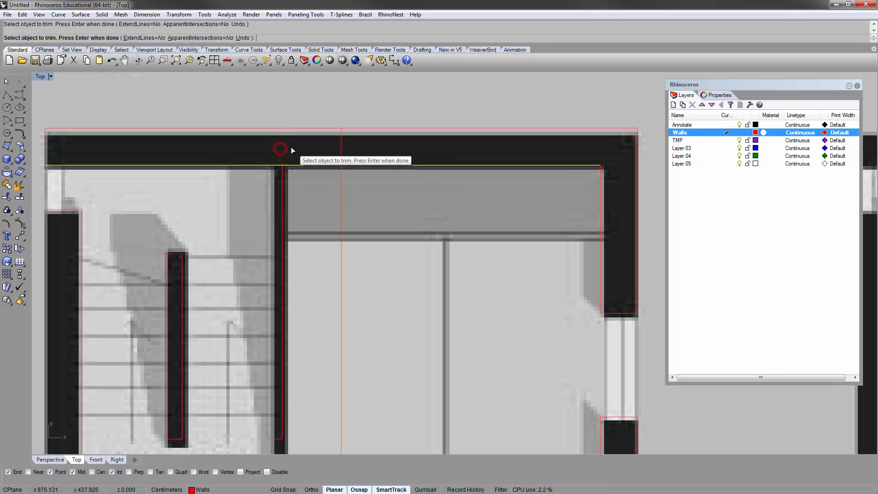
right_click(296, 158)
Step: Explode the copied stair-partition outline and delete its duplicate line along the upper wall's inner edge
scroll(295, 161, down, 3)
click(289, 179)
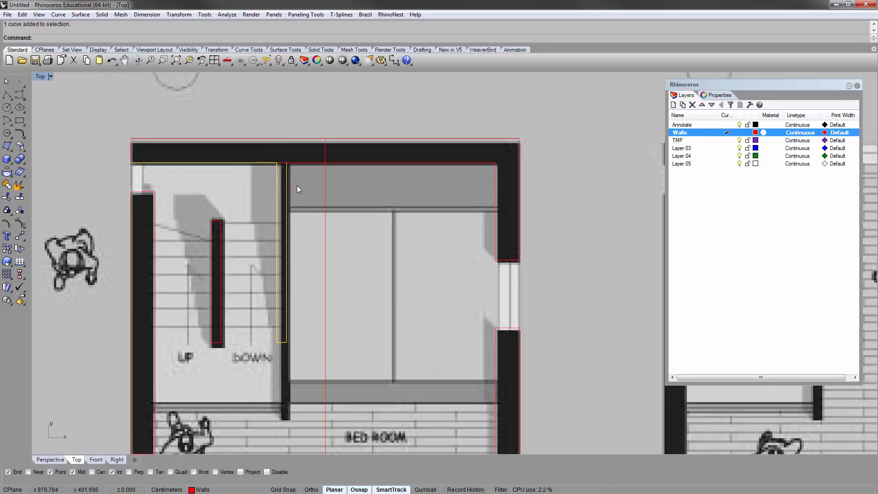
key(Escape)
scroll(279, 171, up, 4)
click(281, 146)
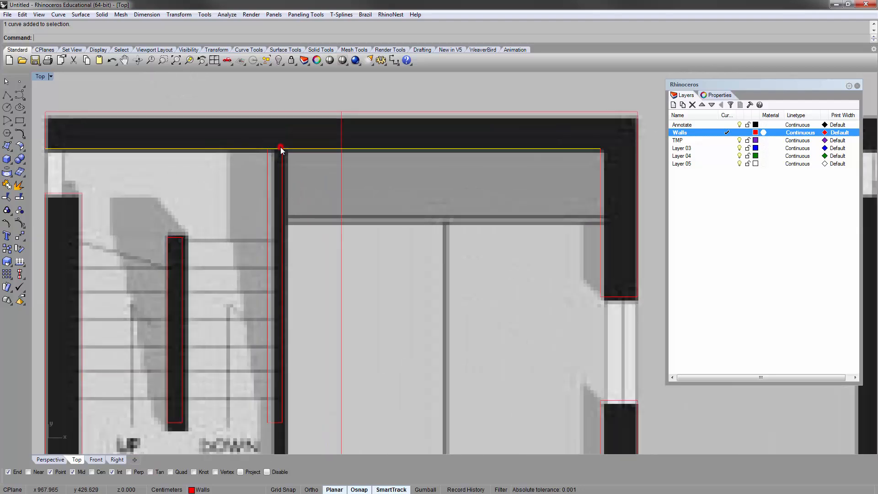
click(270, 163)
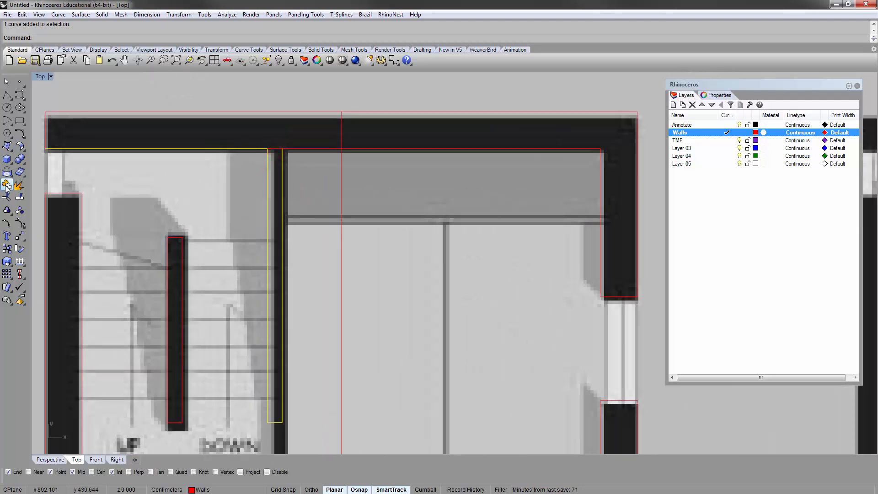
click(18, 185)
click(229, 149)
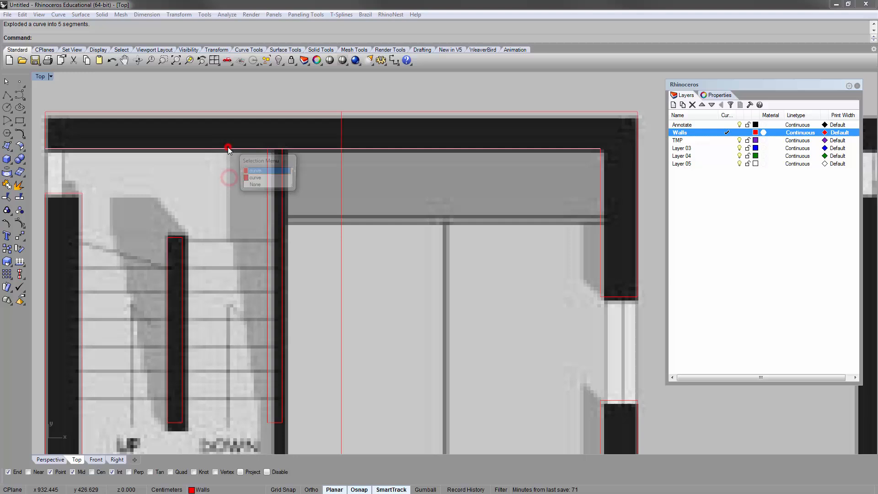
click(249, 177)
right_drag(237, 178, 237, 126)
scroll(312, 155, down, 2)
key(Delete)
Step: Lengthen the second-floor stair partition by moving its lower end's control points 80 cm straight down
right_drag(287, 326, 259, 340)
drag(276, 353, 226, 317)
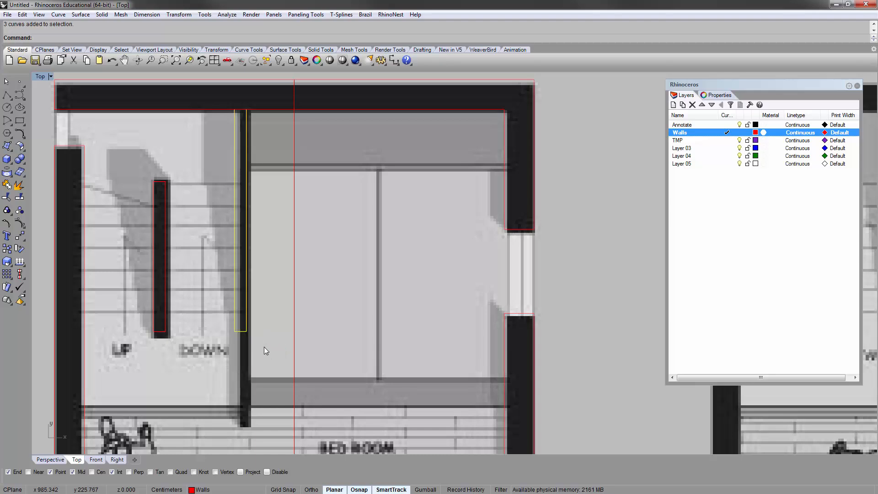
key(F10)
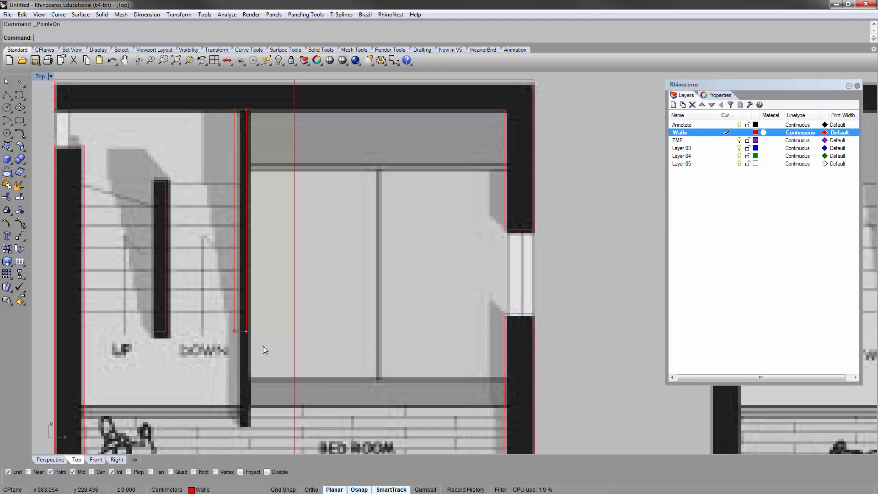
drag(263, 344, 218, 320)
right_drag(270, 339, 263, 263)
text(m)
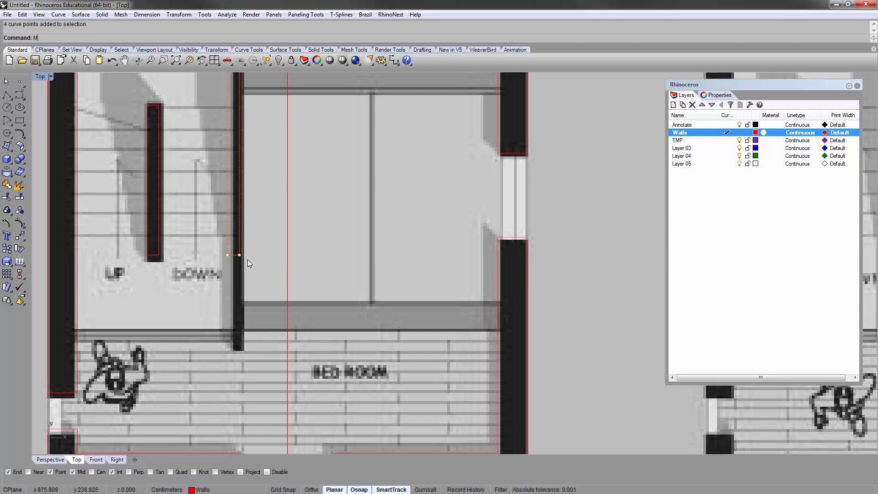
key(Return)
click(239, 255)
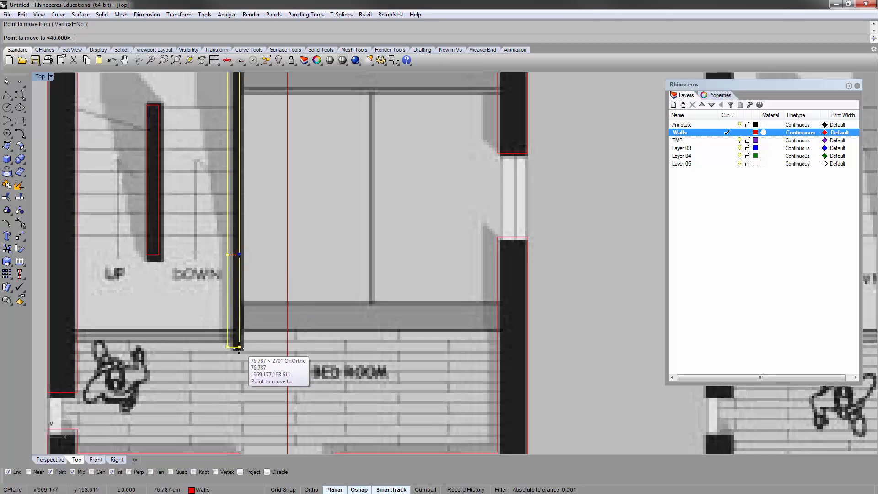
text(80)
key(Return)
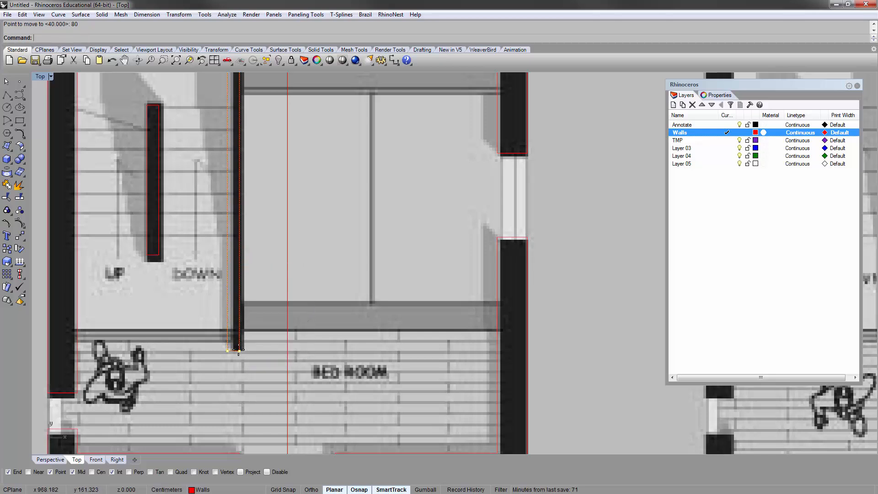
scroll(200, 300, down, 2)
right_drag(244, 278, 198, 326)
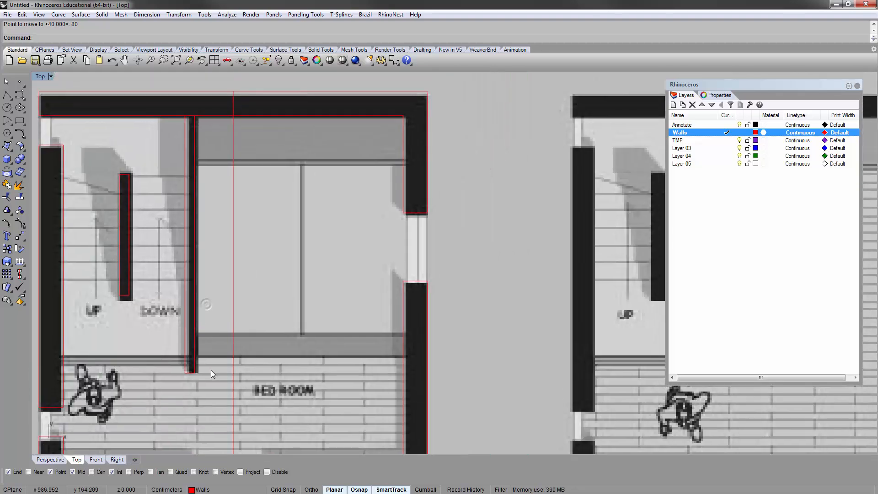
Step: Trim the upper wall's inner line between the stair partition's two vertical lines
right_drag(207, 124, 204, 166)
scroll(204, 167, up, 6)
drag(202, 192, 141, 174)
text(trim)
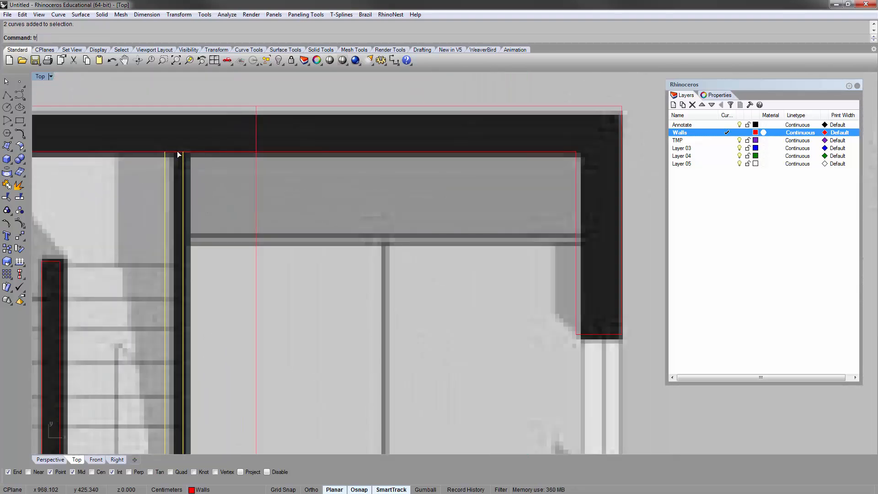
key(Return)
click(178, 152)
scroll(222, 137, down, 5)
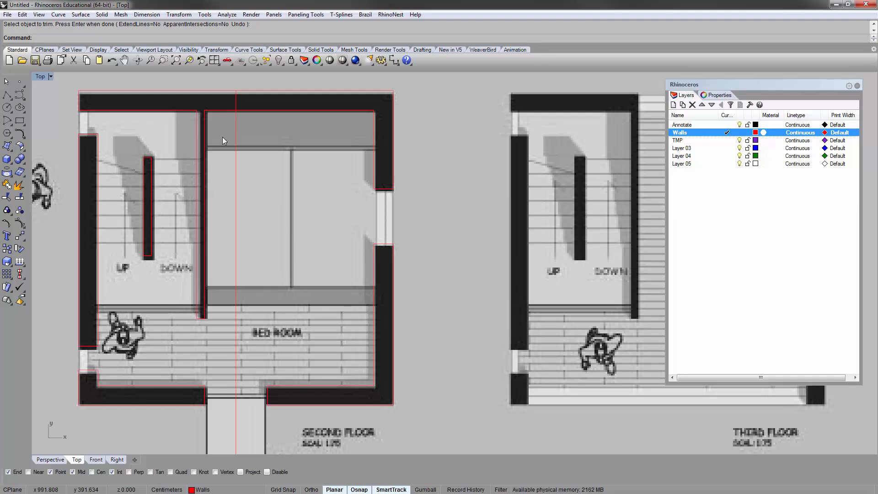
Step: Join all of the second floor's wall curves into continuous outlines
scroll(224, 140, down, 1)
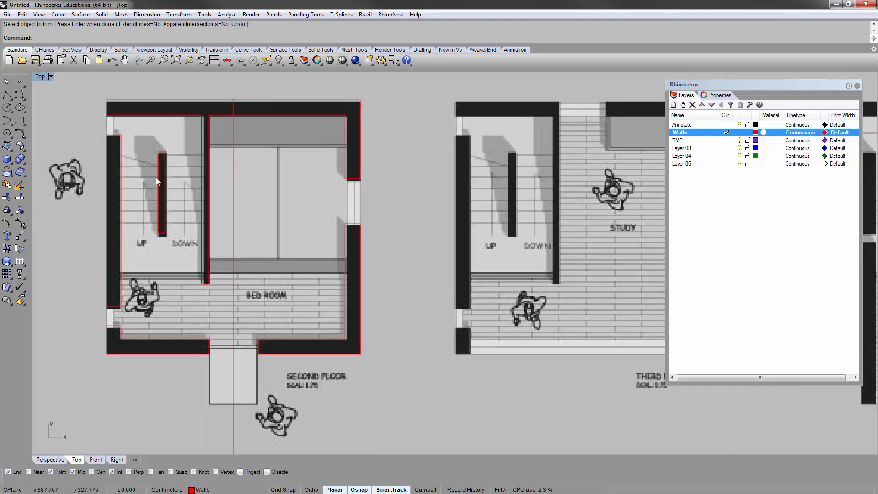
scroll(110, 126, up, 5)
scroll(114, 128, down, 6)
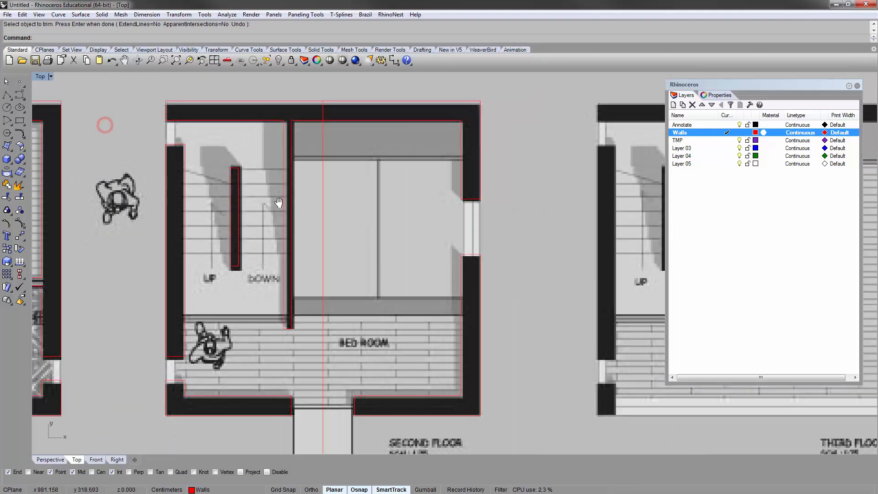
scroll(245, 194, up, 2)
scroll(293, 174, down, 3)
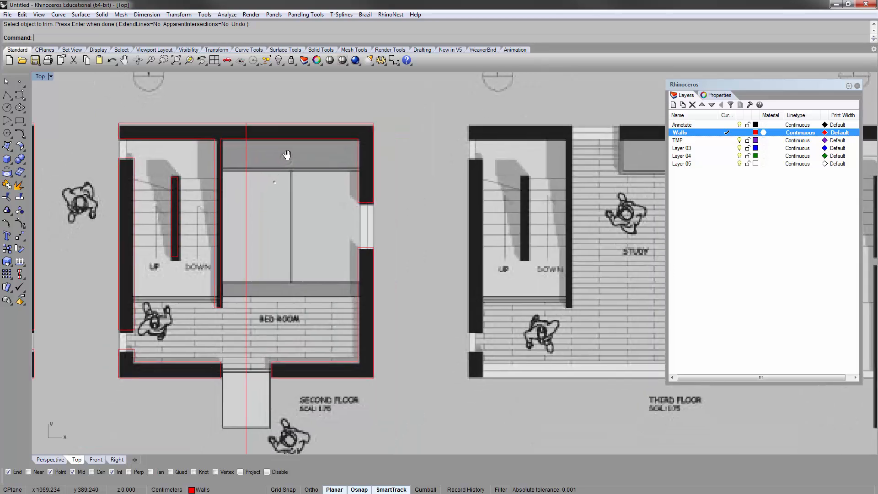
scroll(275, 158, up, 1)
key(Escape)
drag(98, 107, 411, 394)
key(Escape)
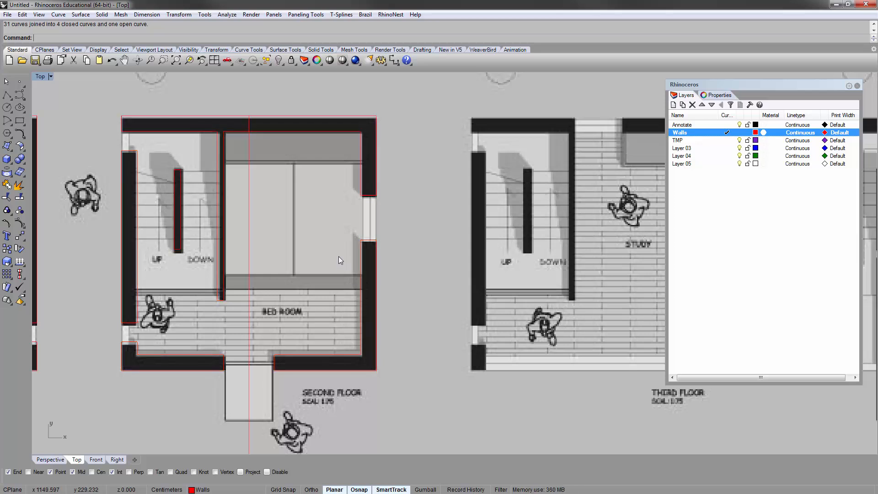
Step: Check the joined second-floor wall outlines by selecting individual wall pieces, and compare the plan with the first floor
click(360, 247)
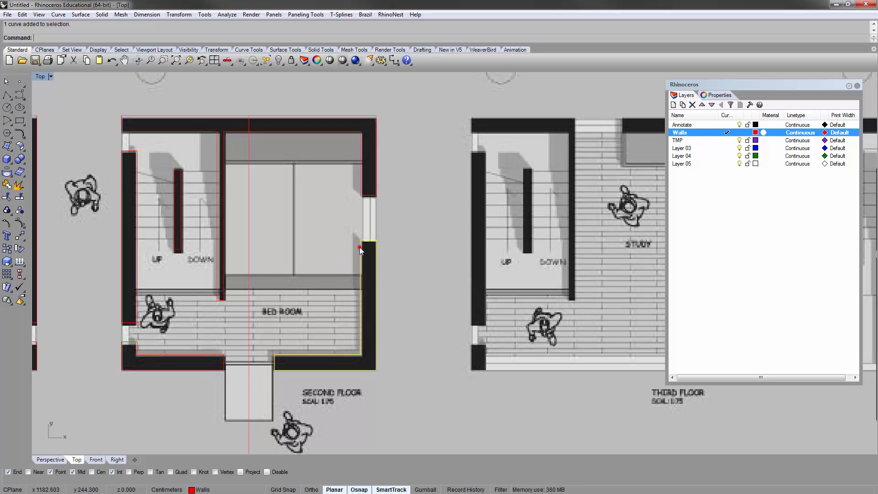
click(134, 192)
click(141, 354)
click(176, 249)
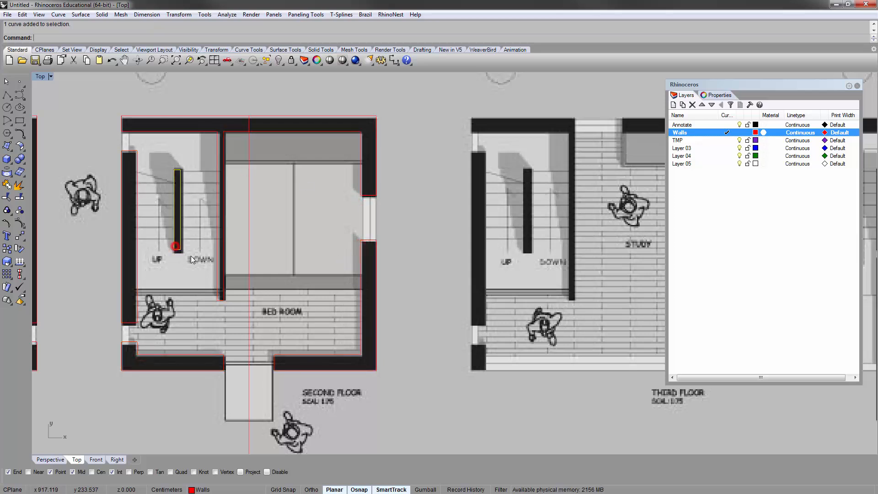
key(Escape)
right_drag(184, 224, 413, 199)
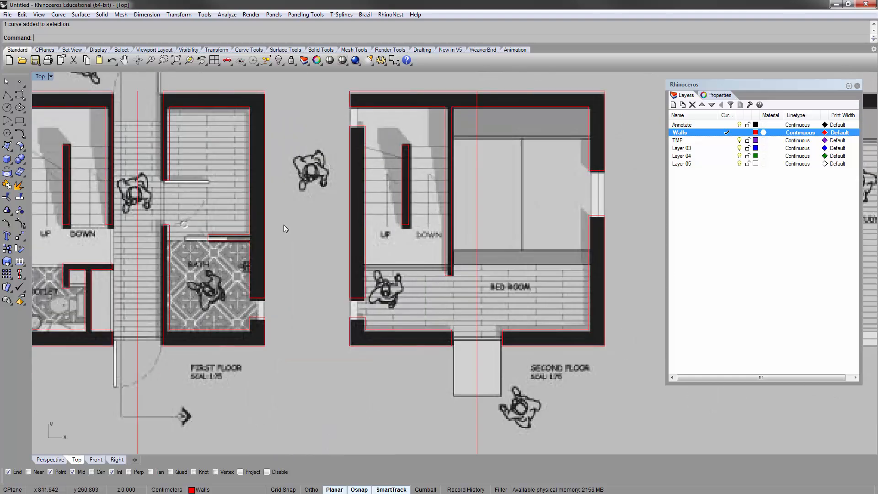
right_drag(462, 228, 343, 246)
right_drag(445, 241, 380, 308)
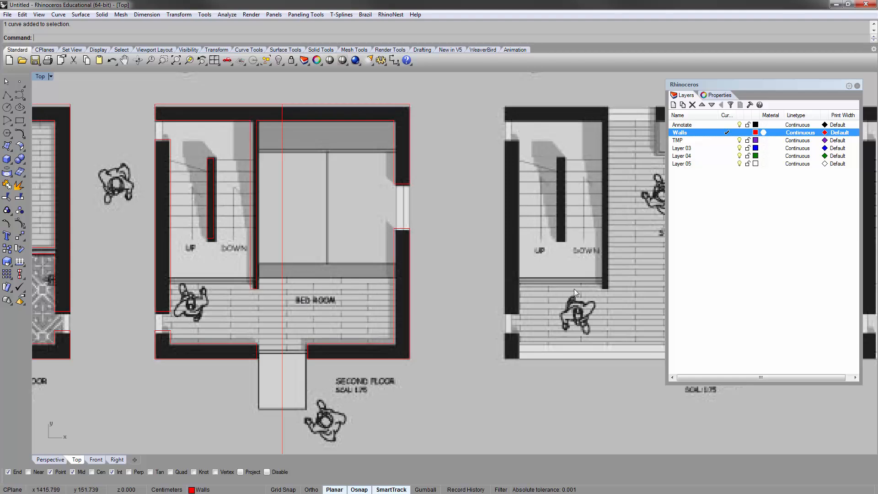
Step: Copy the second-floor walls and center line onto the third-floor plan, from lower-left outer corner to lower-left outer corner
right_drag(610, 278, 497, 149)
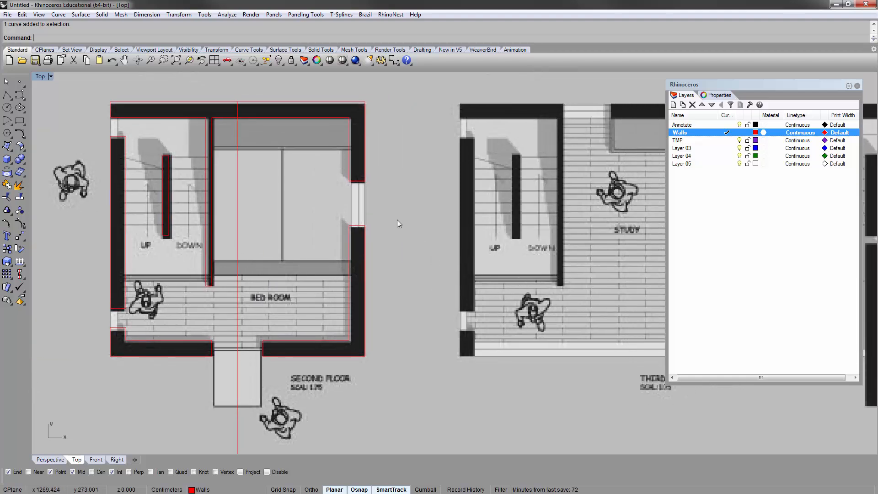
scroll(397, 223, down, 2)
drag(156, 150, 369, 359)
right_drag(369, 360, 318, 330)
drag(157, 114, 324, 421)
text(copy)
key(Return)
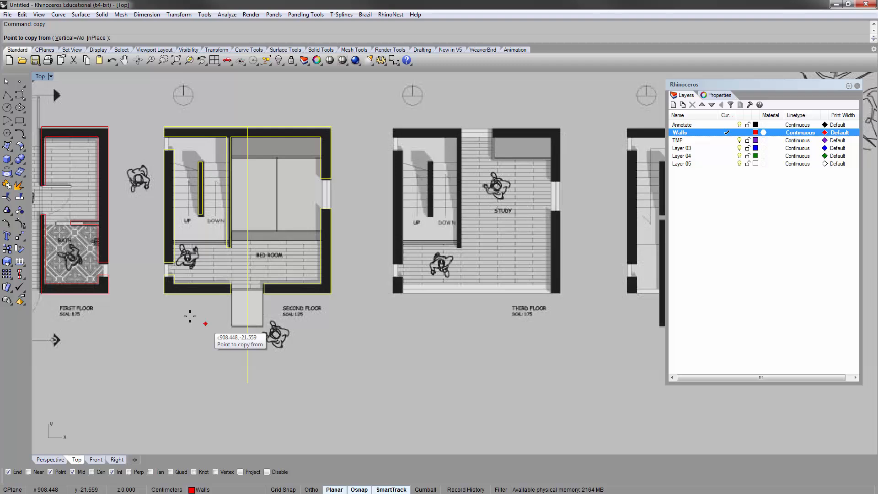
click(165, 293)
scroll(361, 282, up, 6)
scroll(347, 283, up, 3)
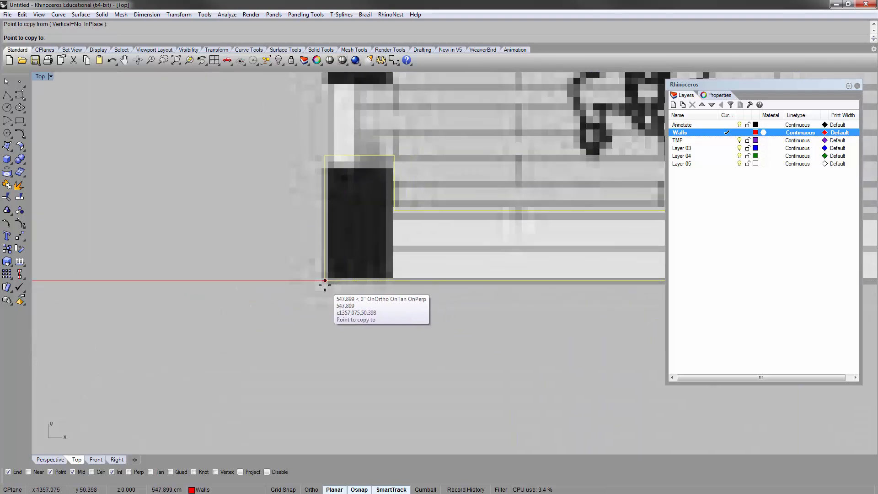
click(325, 281)
key(Return)
scroll(288, 286, down, 8)
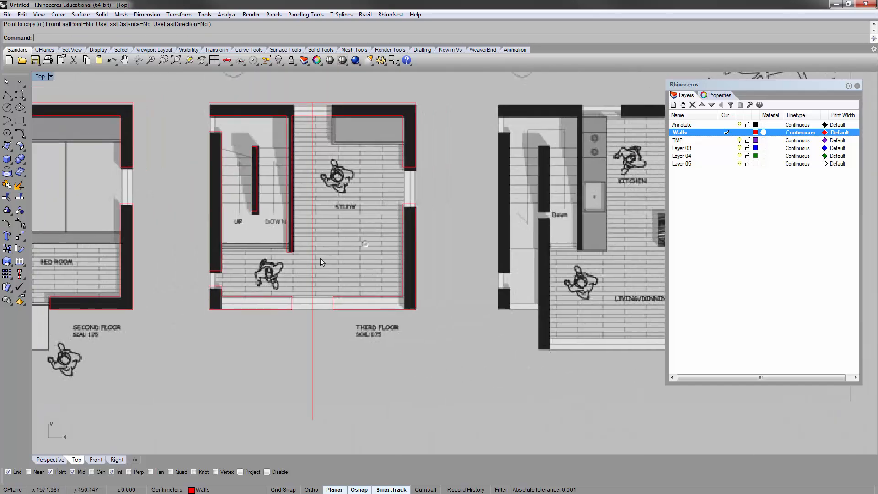
scroll(313, 238, up, 4)
right_drag(303, 235, 279, 249)
scroll(262, 310, down, 2)
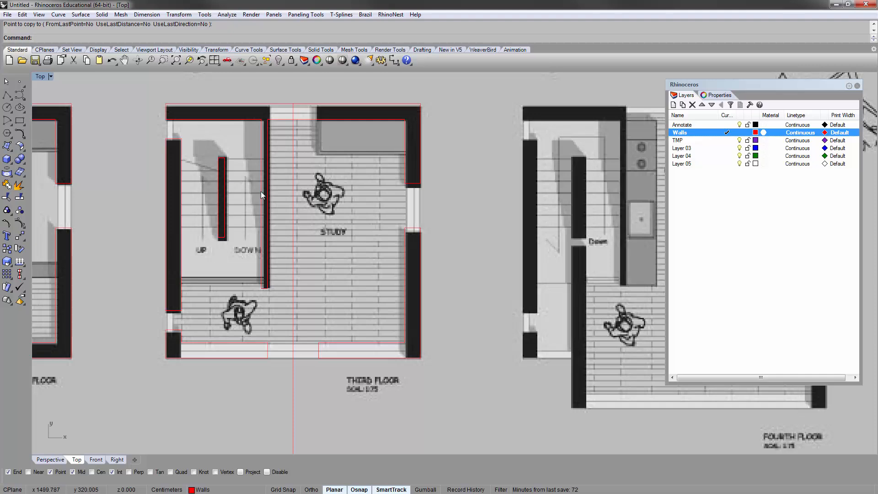
Step: Explode the third floor's upper wall outline, including the stair partition, into separate segments
scroll(272, 125, up, 2)
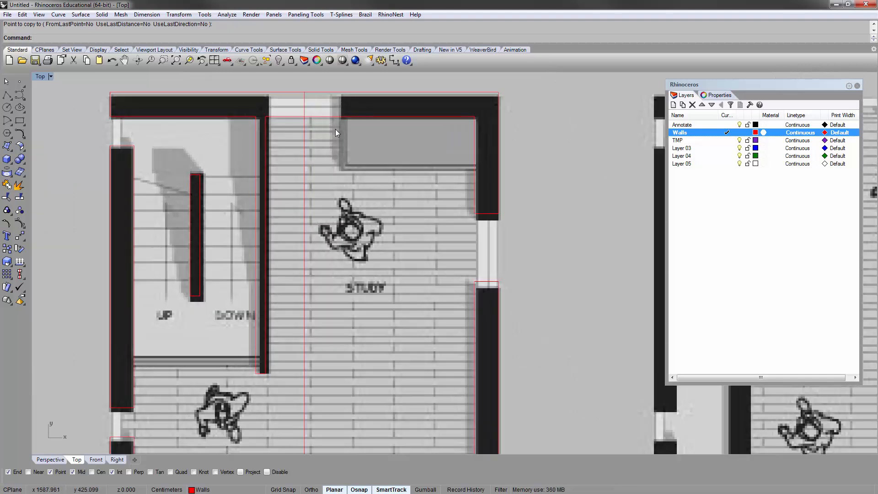
right_drag(311, 160, 226, 218)
click(240, 189)
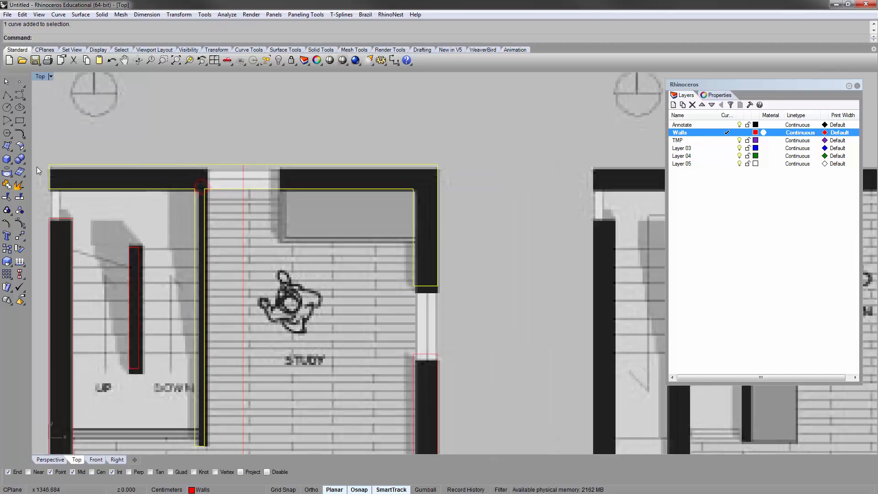
click(19, 184)
Step: Extend the stair partition's study-side line up to the upper wall's outer line
scroll(234, 137, up, 3)
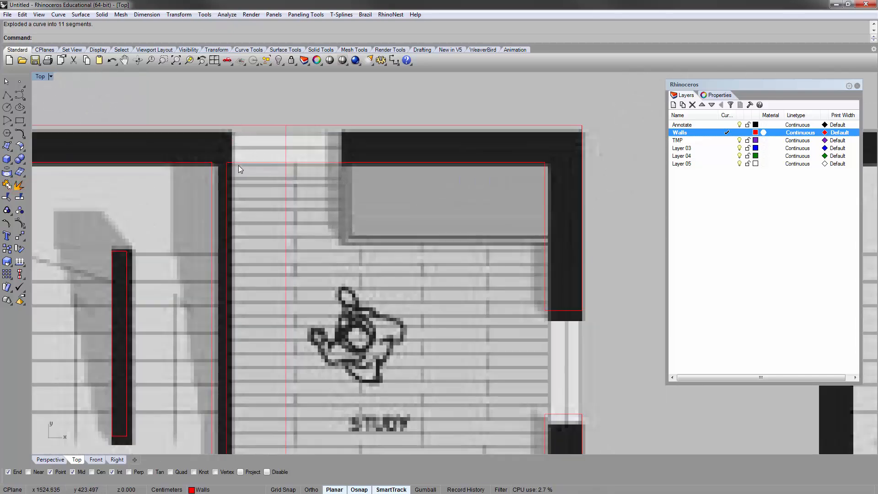
text(ext)
key(Return)
click(227, 125)
key(Return)
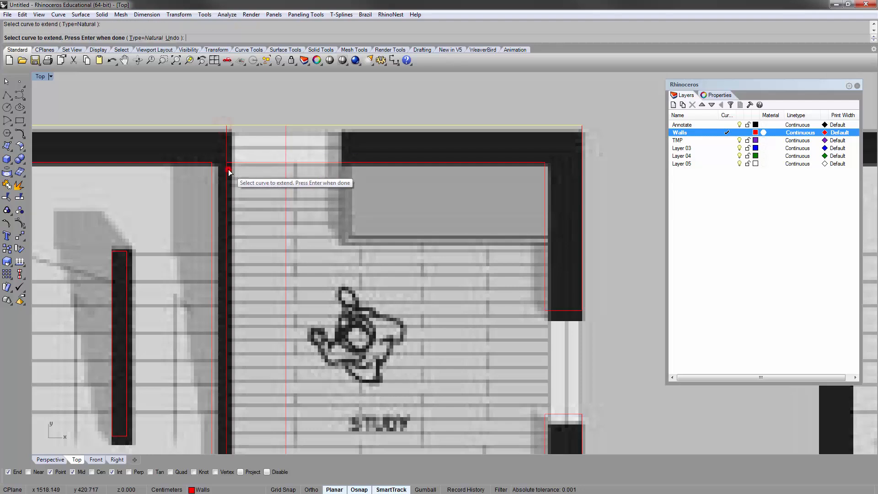
key(Return)
scroll(240, 194, down, 2)
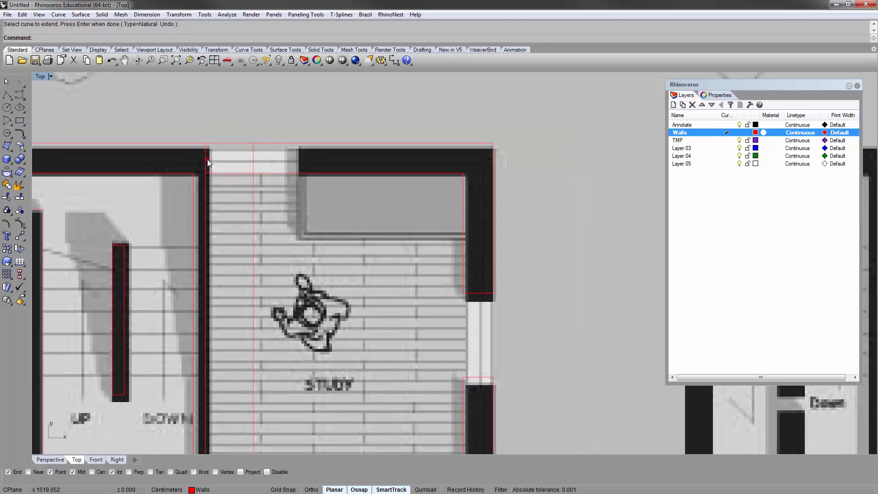
Step: Mirror the extended partition line across the vertical center line to mark the other side of the upper opening
click(207, 159)
text(mirror)
key(Return)
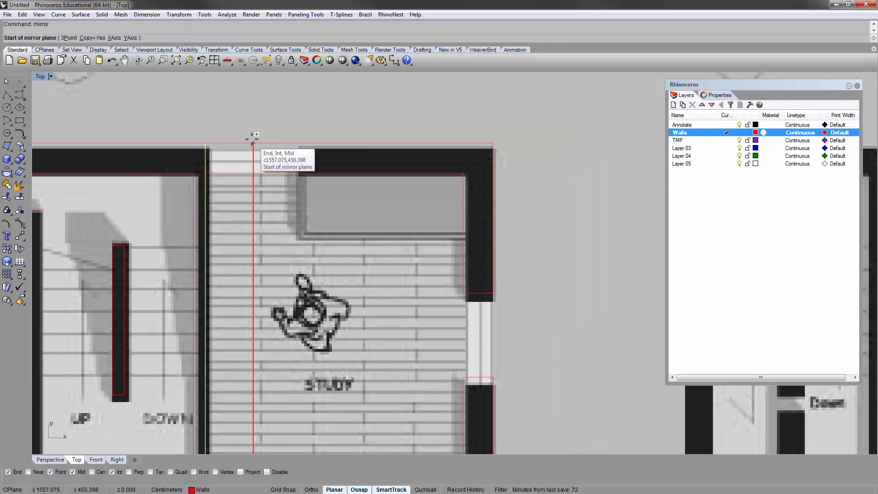
click(252, 138)
click(253, 212)
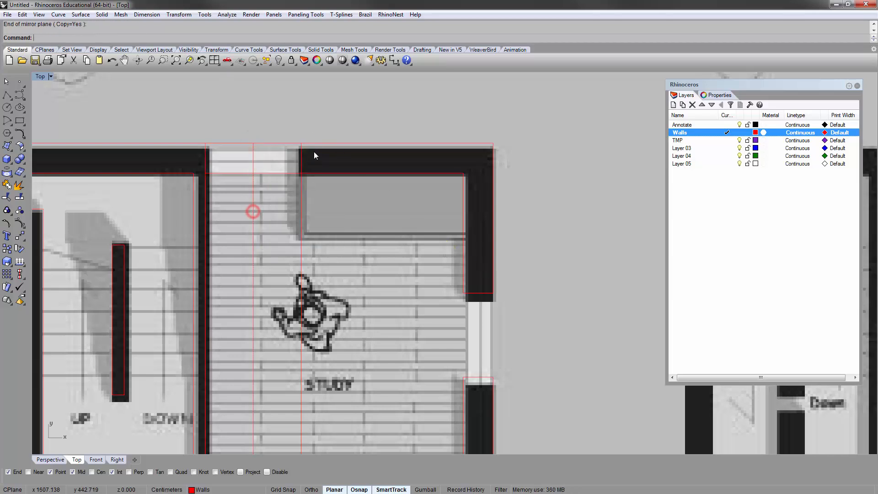
Step: Trim both upper wall lines between the two vertical lines, and trim the mirrored line below the wall's inner line
right_drag(300, 169, 290, 161)
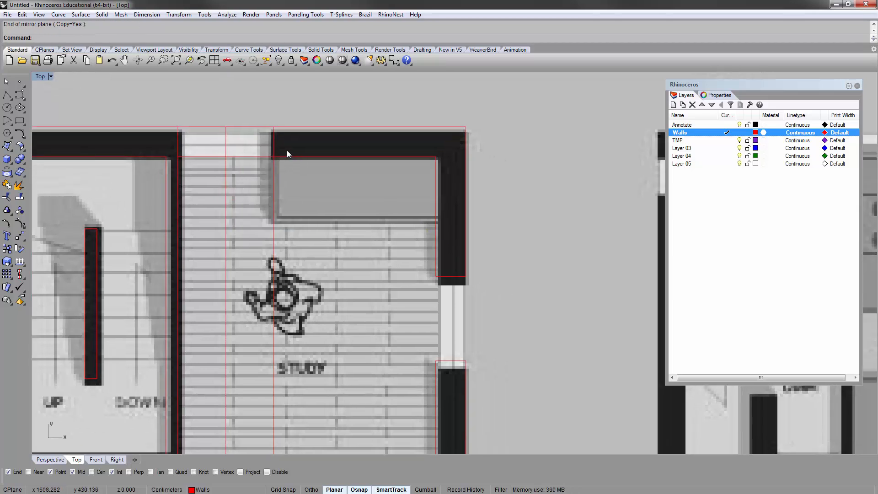
click(276, 150)
shift+click(179, 143)
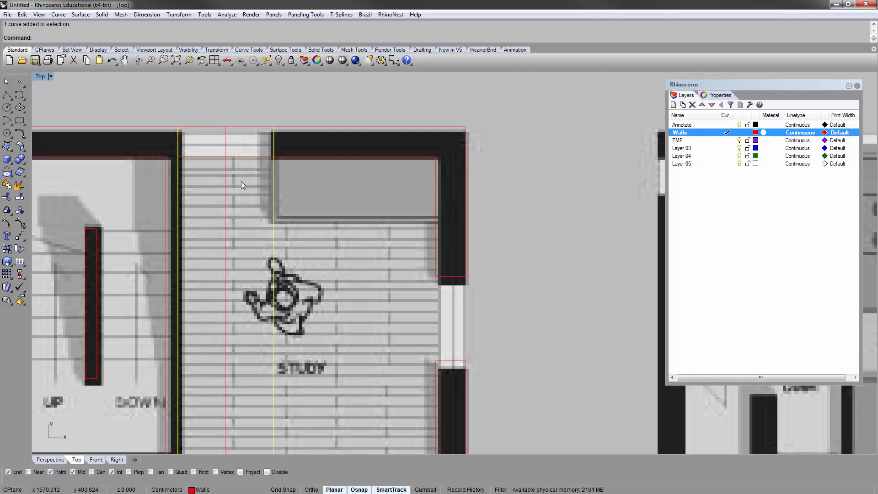
text(trim)
key(Return)
click(213, 157)
click(242, 128)
key(Return)
click(285, 156)
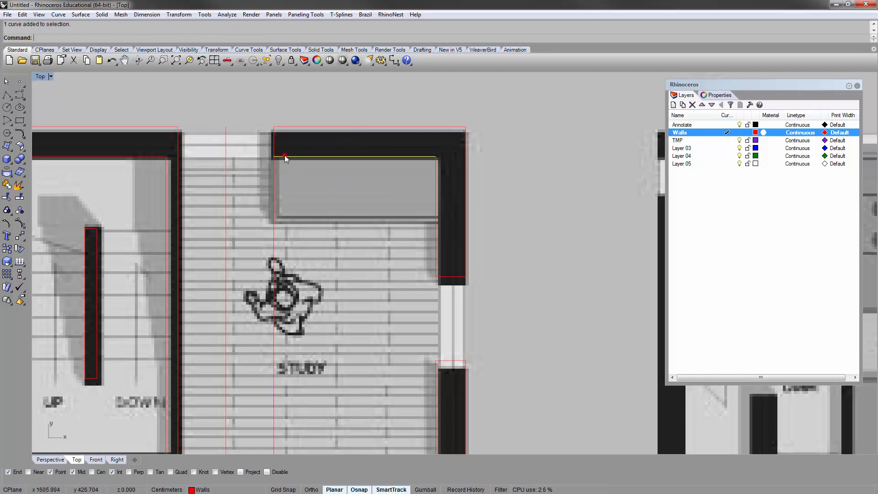
key(Return)
Step: Explode the third floor's lower-right wall outline into separate segments
scroll(242, 189, down, 3)
right_drag(294, 138, 232, 181)
right_drag(349, 221, 391, 141)
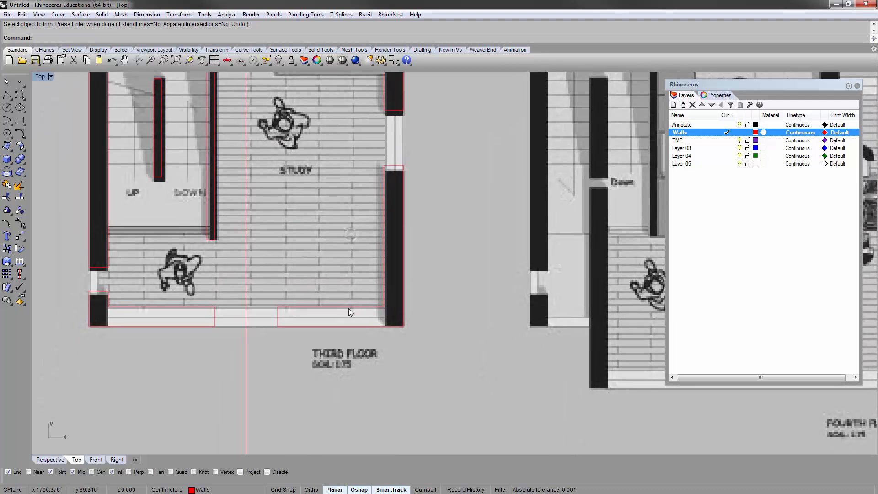
right_drag(323, 307, 371, 273)
scroll(158, 273, up, 2)
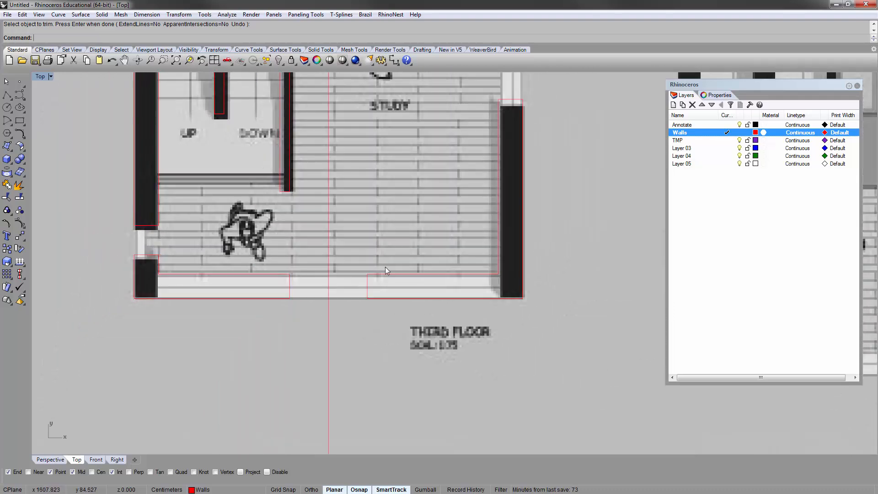
right_drag(507, 265, 364, 262)
scroll(364, 262, up, 2)
click(352, 253)
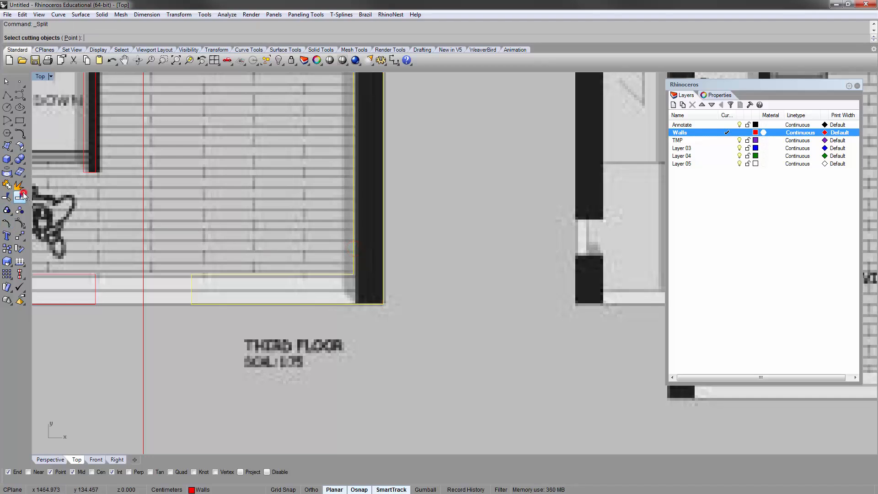
click(361, 239)
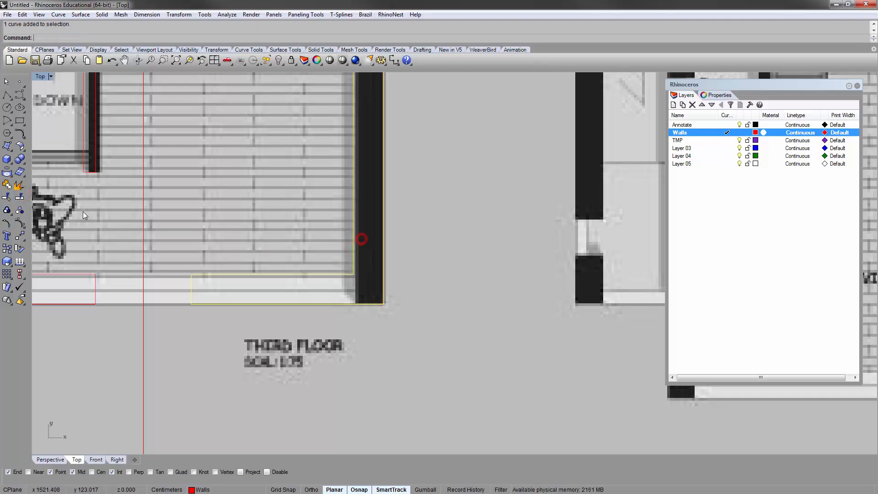
click(20, 185)
click(210, 184)
right_drag(295, 223, 307, 204)
Step: Extend the lower-right wall's inner vertical line down to the outer bottom line
text(ex)
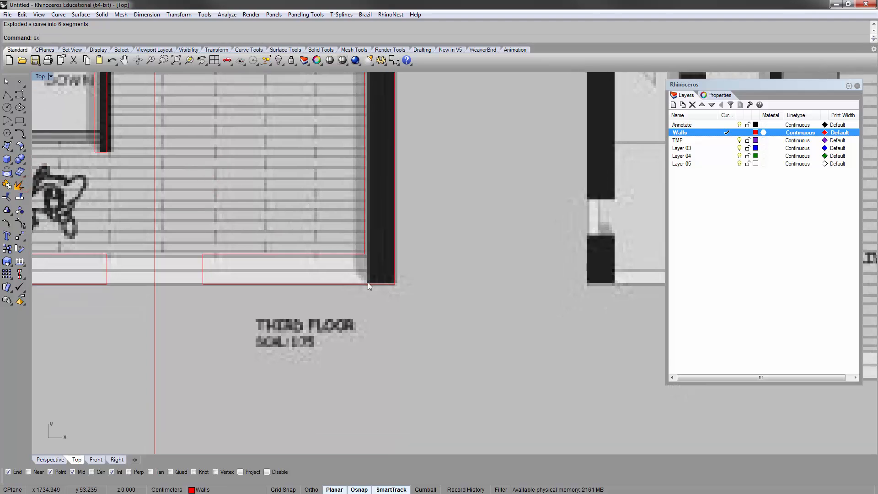
text(tend)
key(Return)
click(363, 248)
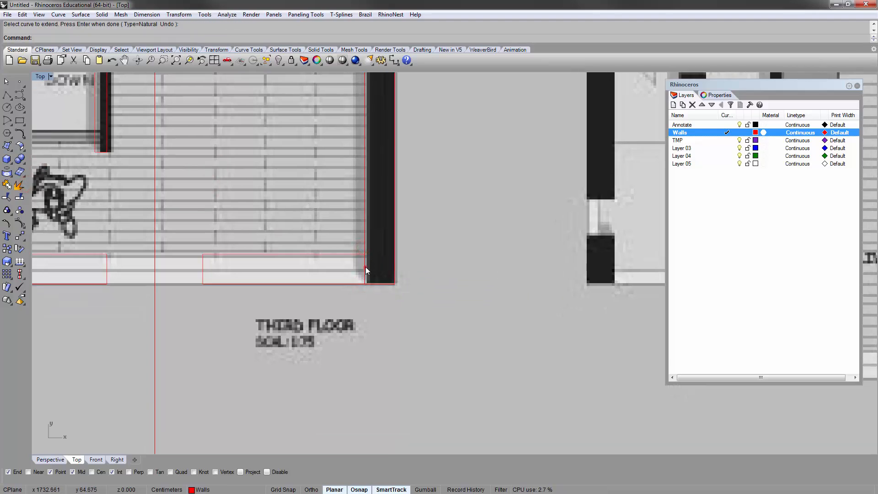
key(Return)
Step: Trim the bottom wall lines on the room side of the extended line and delete the leftover short vertical end line
text(trim)
key(Return)
click(327, 254)
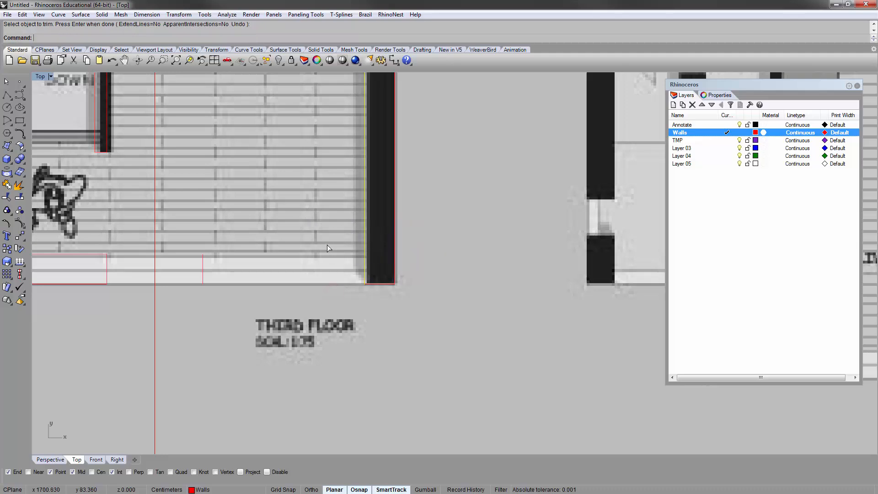
scroll(328, 246, down, 5)
scroll(232, 255, up, 5)
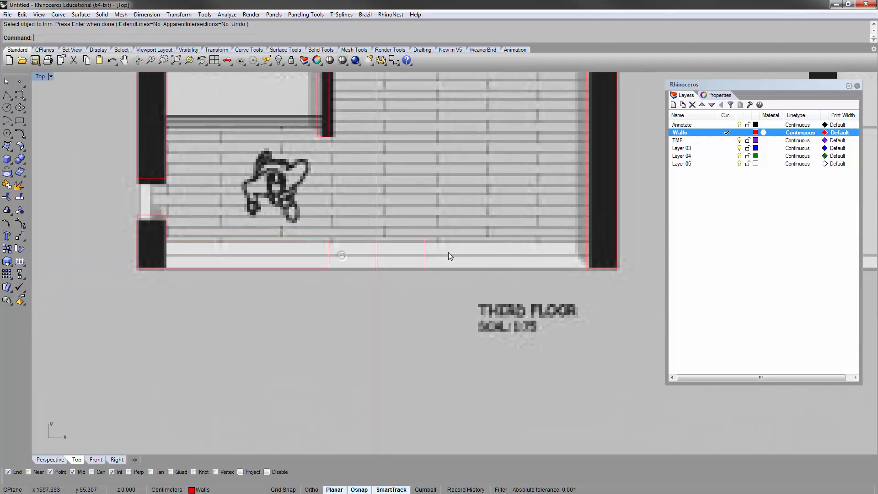
right_drag(450, 257, 407, 256)
key(Delete)
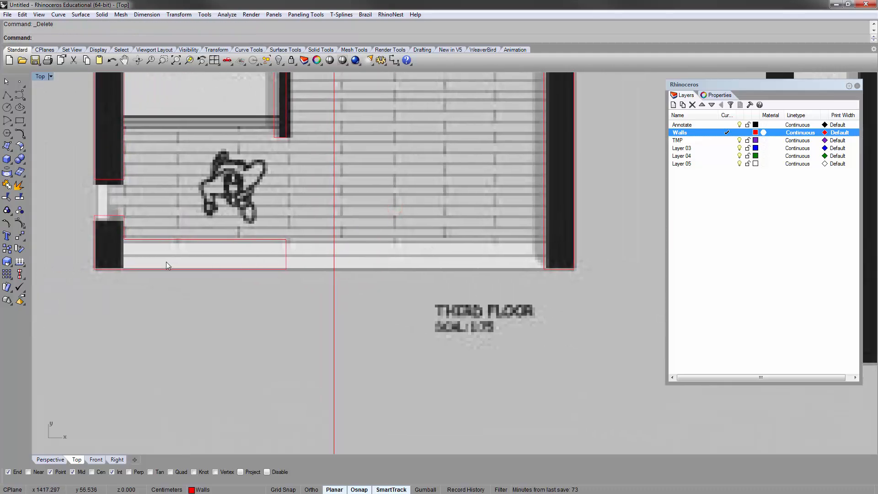
Step: Explode the lower-left wall outline and delete the bottom wall's inner horizontal line and short end line
click(282, 253)
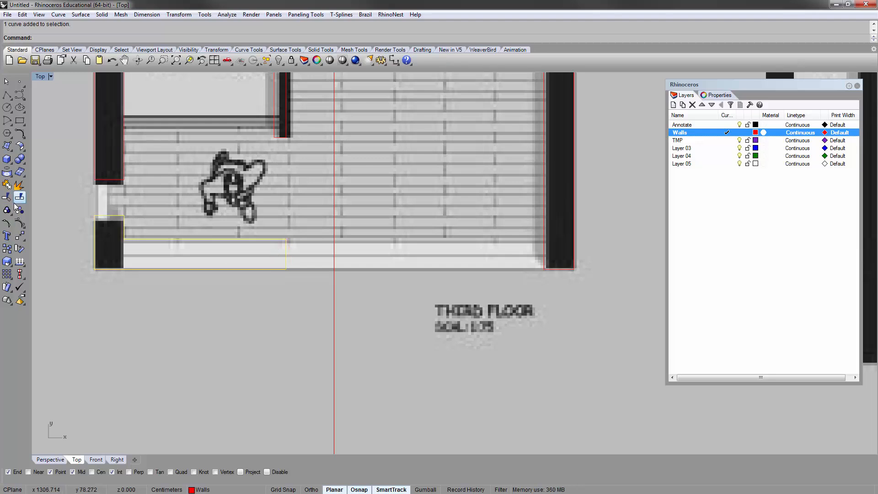
click(19, 184)
click(278, 308)
click(304, 254)
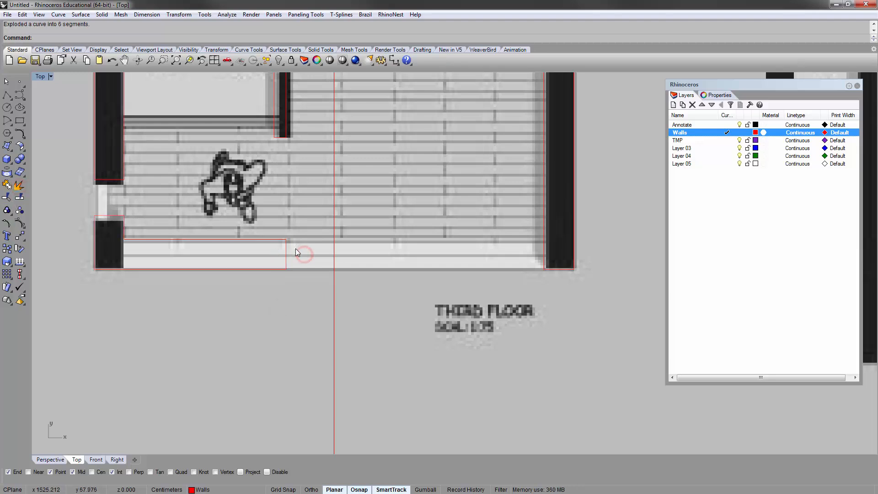
key(Delete)
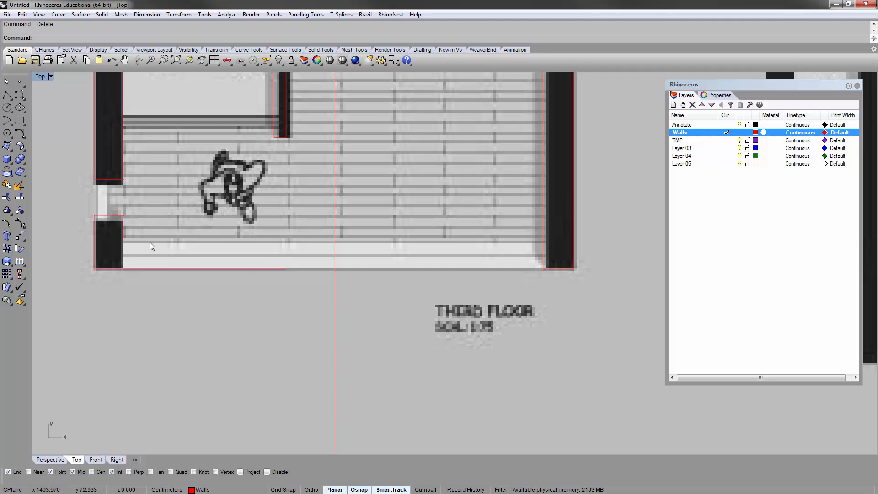
Step: Extend the lower-left wall's inner vertical line down to the outer bottom line
text(extend)
key(Return)
click(127, 267)
key(Return)
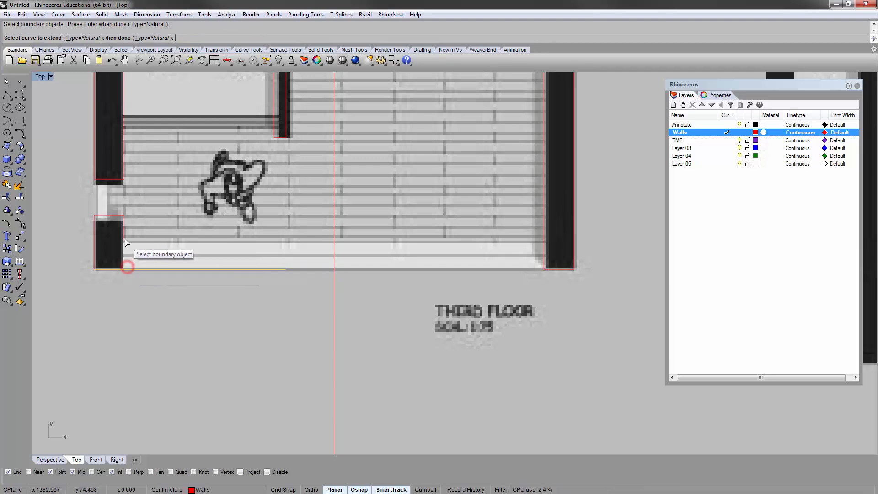
click(126, 235)
key(Return)
Step: Trim the outer bottom line on the room side of the lower-left wall's inner line
text(trim)
key(Return)
click(125, 257)
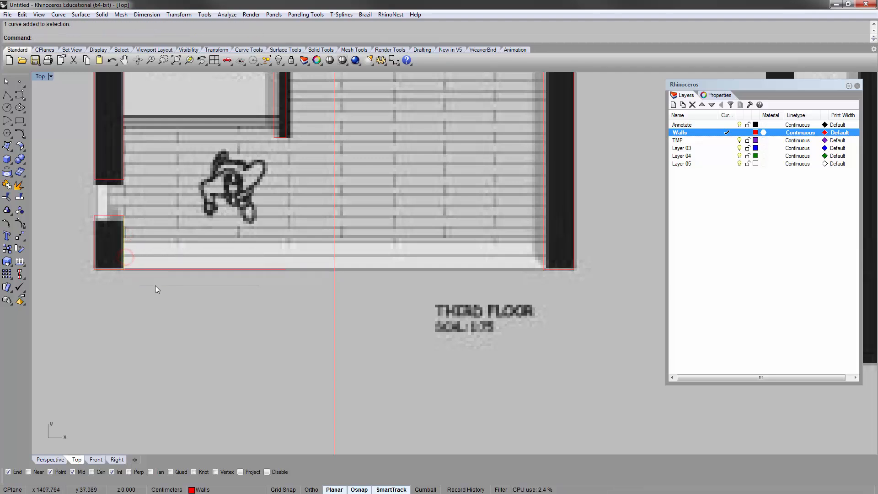
right_click(207, 302)
key(Return)
Step: Join all of the third floor's wall curves into continuous outlines and check the right-hand wall pieces by selecting them
scroll(177, 259, down, 8)
right_drag(231, 255, 222, 296)
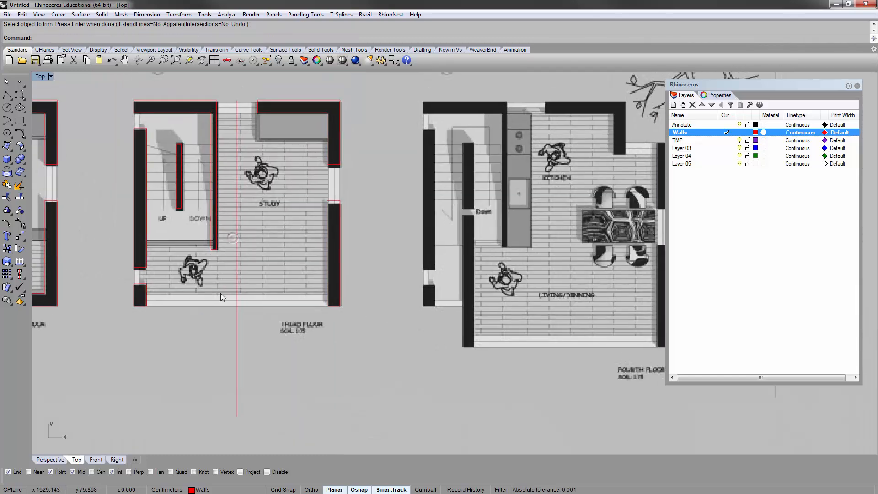
right_drag(230, 178, 215, 205)
scroll(229, 183, up, 2)
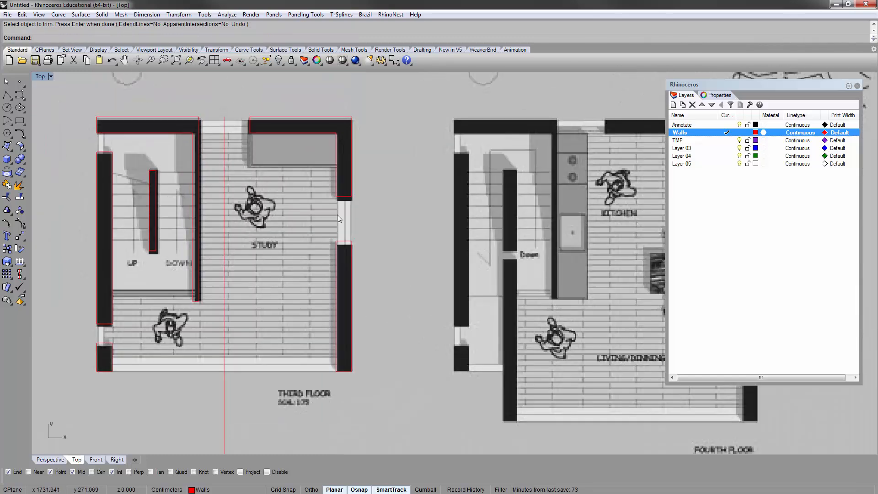
right_drag(197, 190, 214, 179)
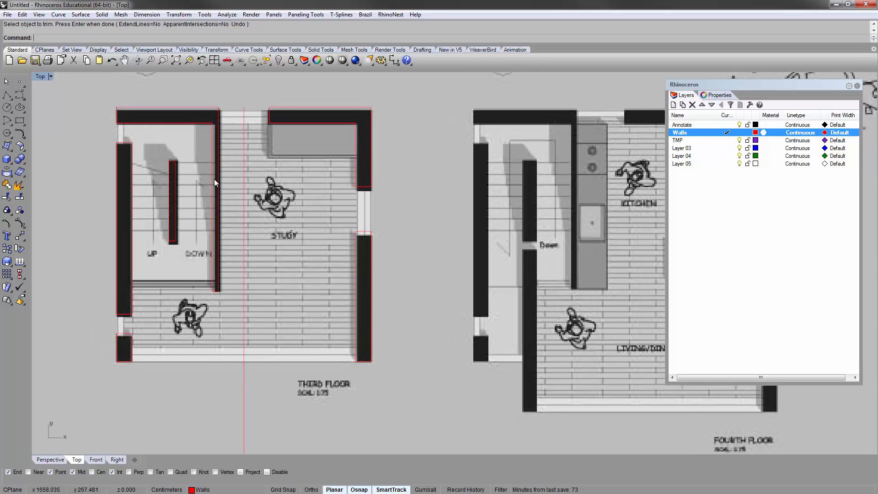
drag(95, 91, 394, 387)
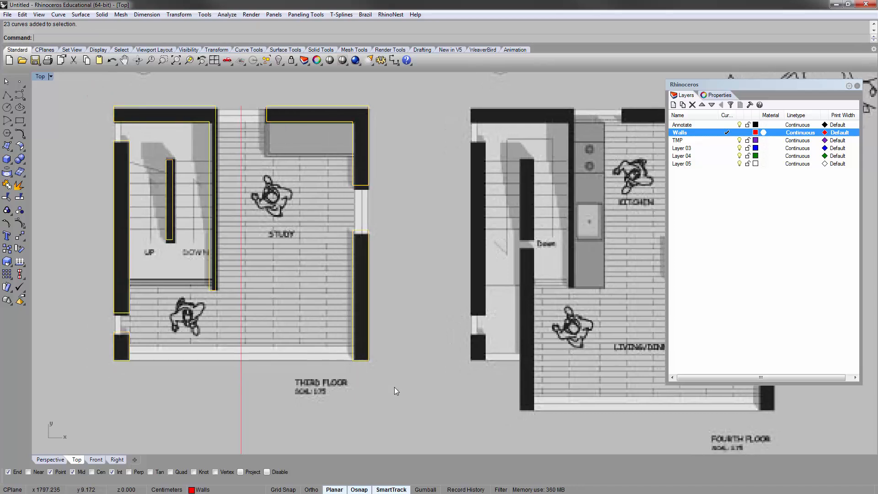
key(Return)
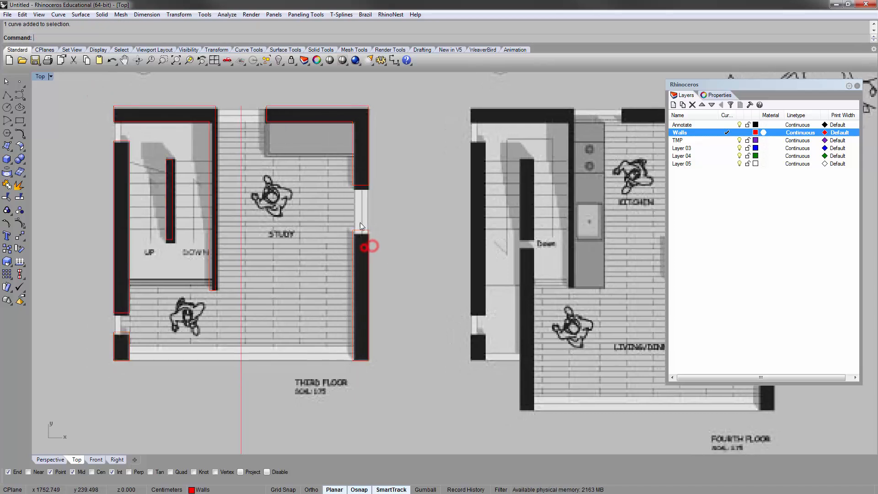
click(359, 189)
click(334, 207)
Step: Copy the third-floor walls without the center line onto the fourth-floor plan, from lower-left outer corner to lower-left outer corner
scroll(305, 237, down, 3)
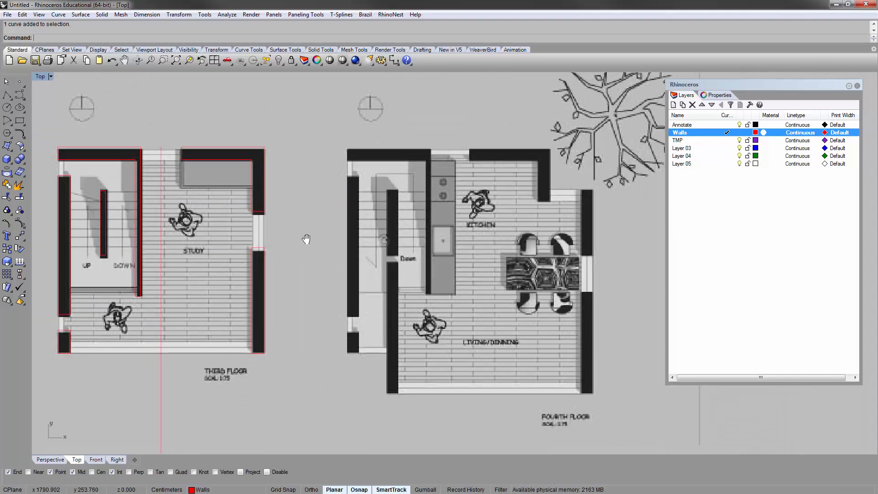
scroll(375, 188, up, 2)
right_drag(416, 191, 361, 176)
right_drag(299, 187, 419, 182)
scroll(220, 144, down, 2)
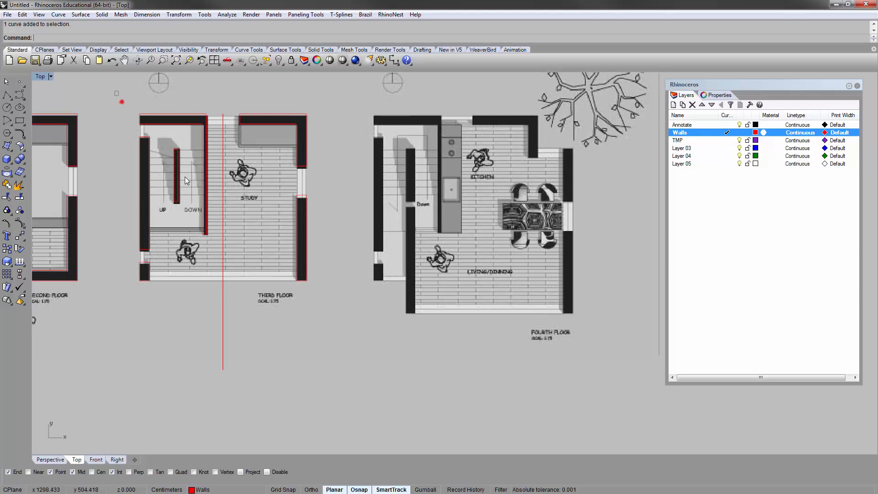
drag(114, 90, 324, 309)
text(opy)
key(Return)
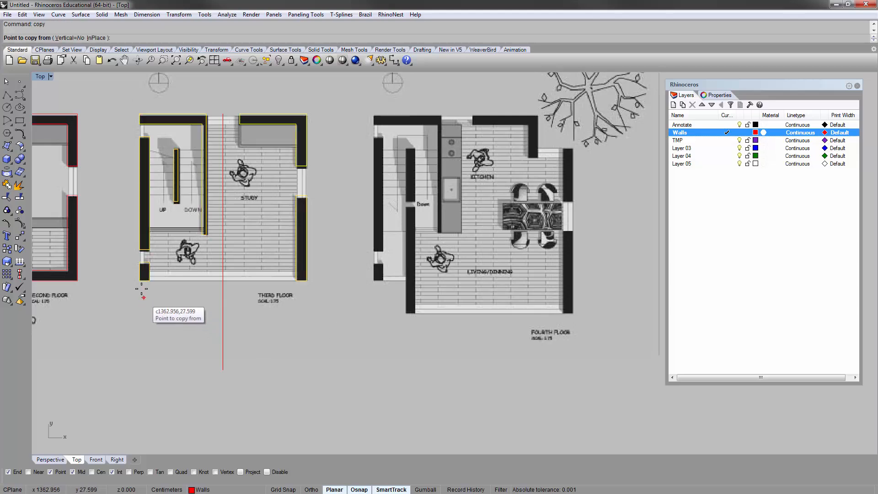
click(141, 281)
scroll(389, 288, up, 4)
scroll(391, 291, up, 8)
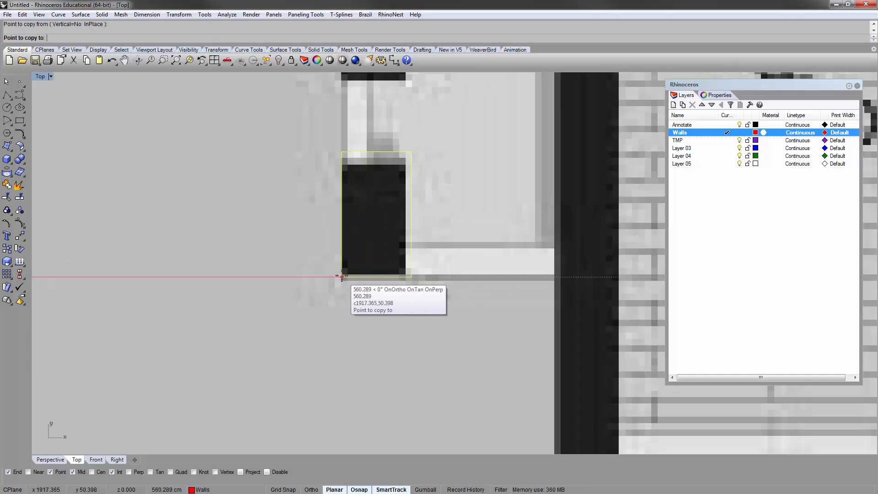
click(342, 276)
key(Return)
scroll(316, 280, down, 10)
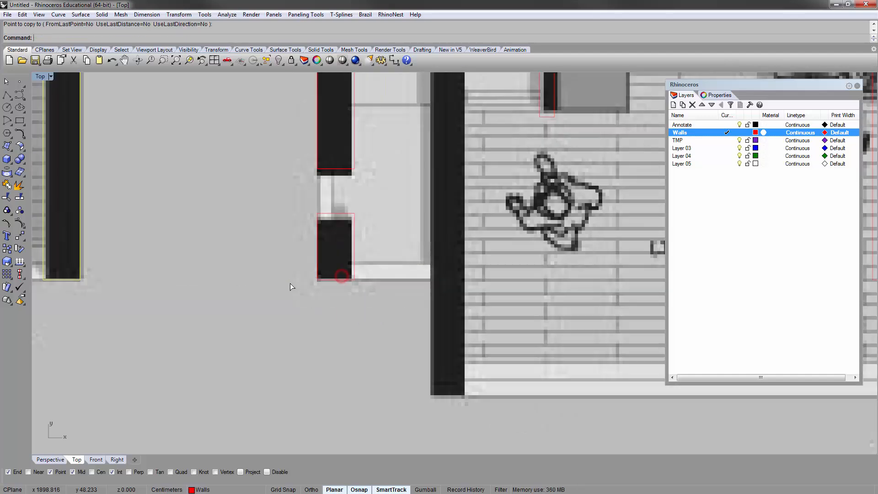
click(410, 201)
right_drag(359, 203, 326, 203)
right_drag(228, 224, 314, 233)
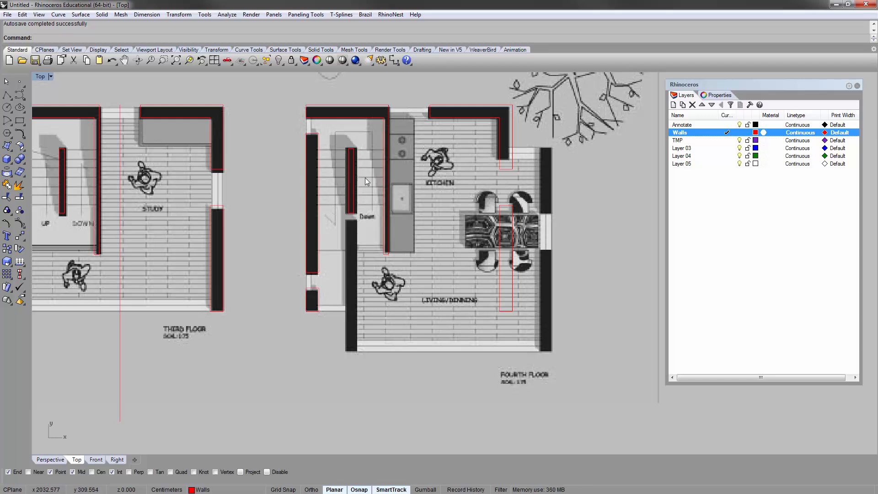
Step: Examine the fourth-floor stair wall outline against the wall thickness in the background image
click(353, 173)
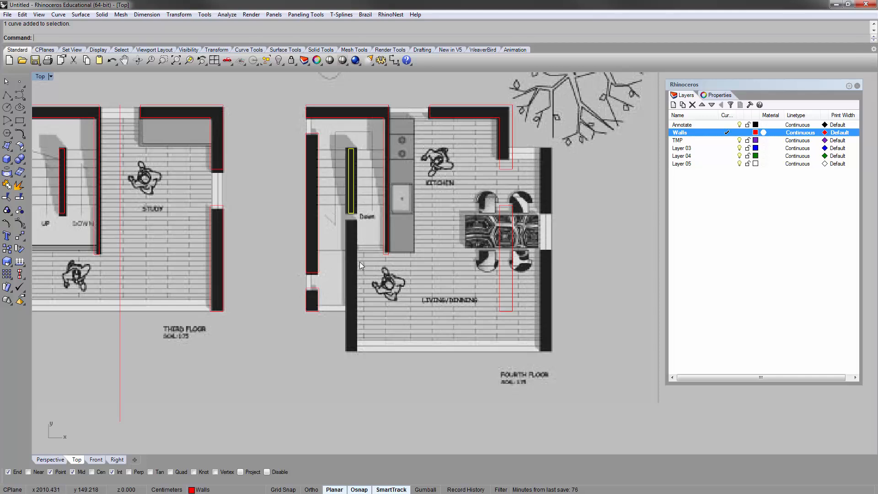
click(359, 166)
scroll(358, 165, up, 4)
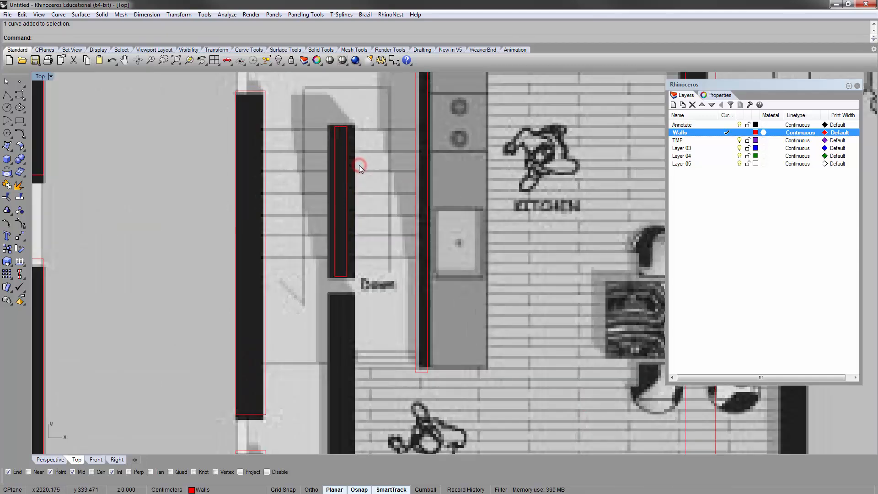
scroll(358, 166, down, 5)
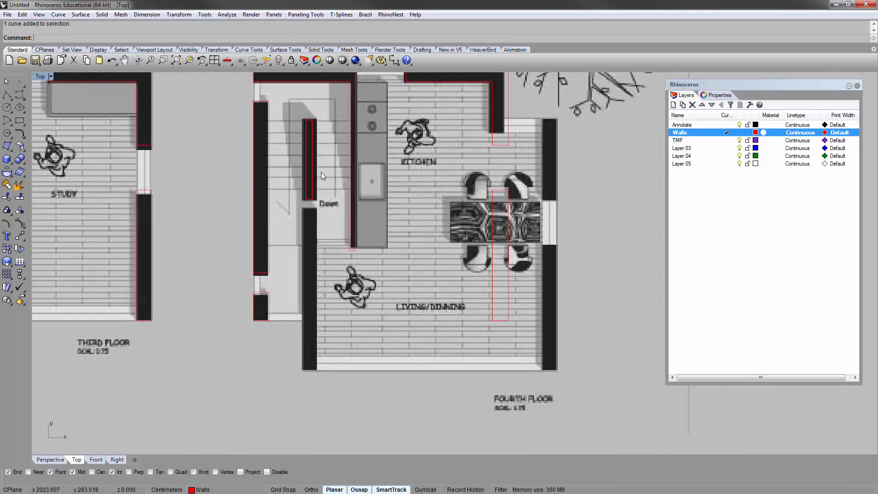
scroll(322, 172, up, 5)
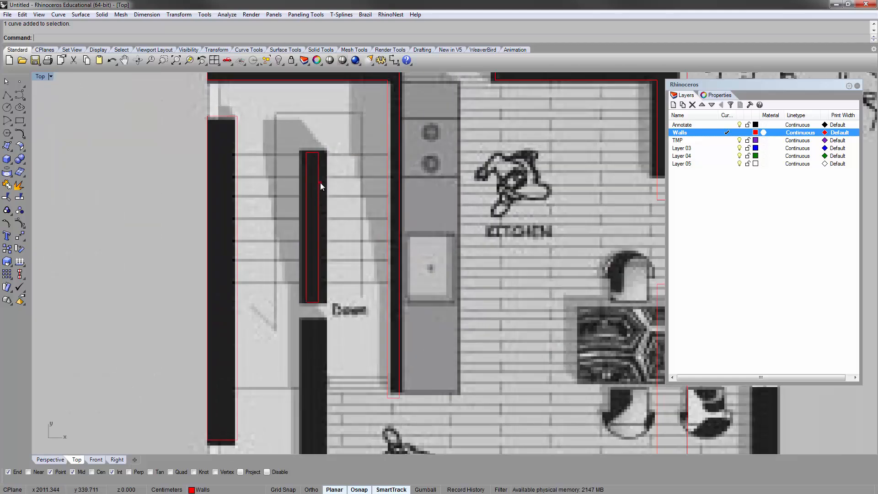
click(320, 183)
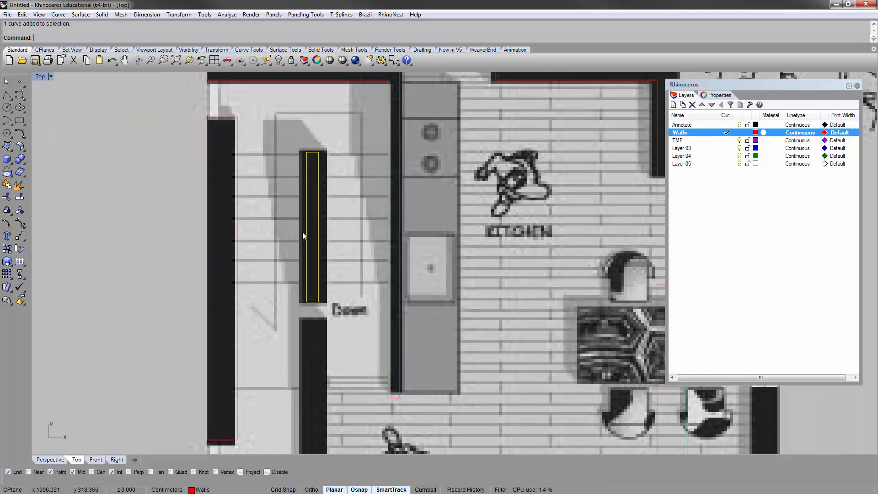
scroll(339, 270, down, 3)
click(332, 228)
scroll(320, 174, up, 4)
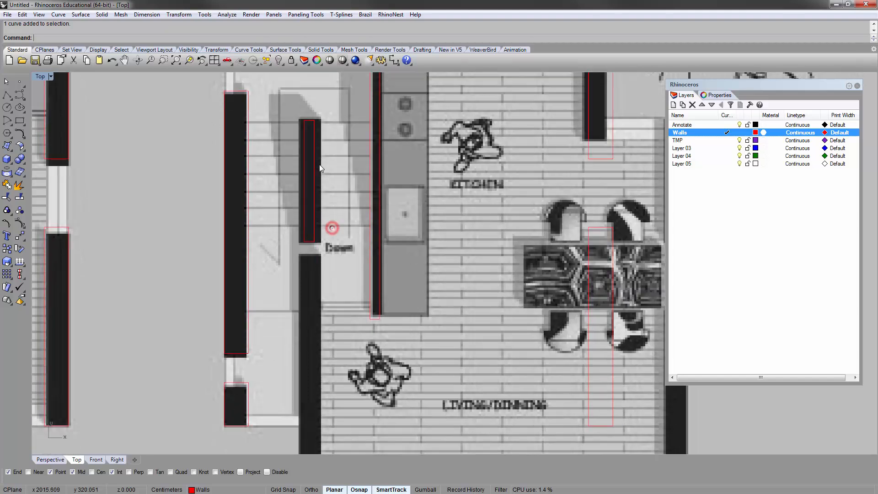
Step: Draw a vertical center line about 187 cm long from the top midpoint of the stair wall outline, extending below it
scroll(312, 123, up, 2)
key(Return)
click(311, 126)
scroll(311, 126, down, 2)
scroll(312, 126, down, 6)
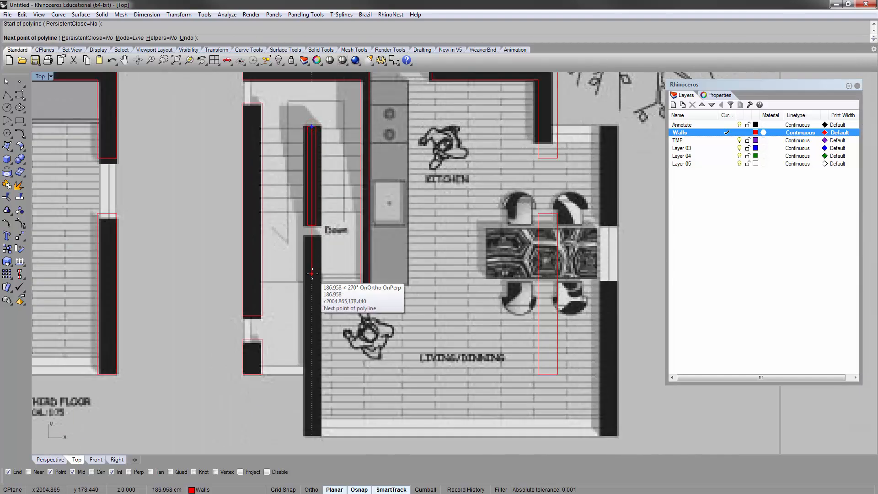
click(312, 274)
key(Return)
Step: Copy the stair wall's center line 25 cm horizontally to the right
scroll(313, 256, up, 4)
click(306, 227)
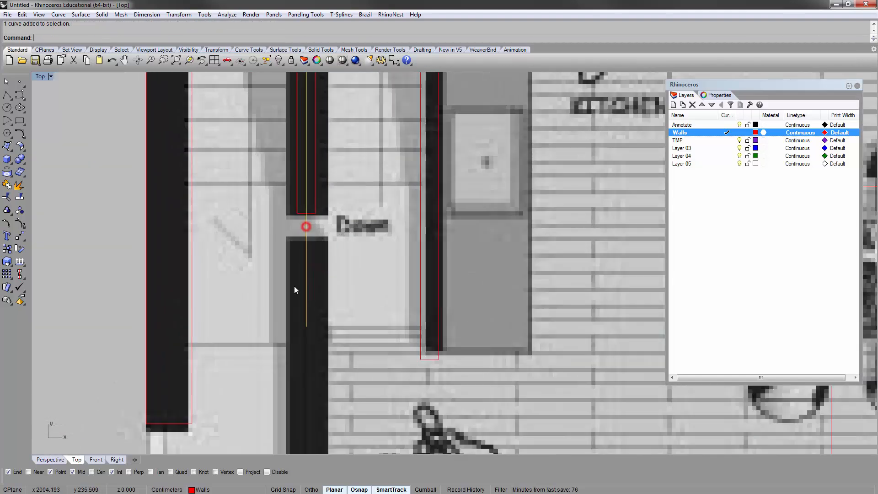
right_drag(306, 176, 286, 309)
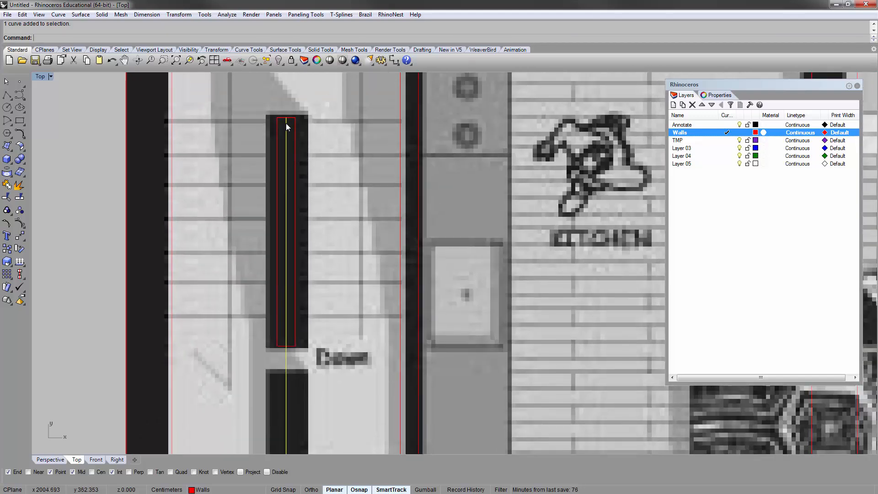
right_drag(300, 200, 286, 214)
scroll(290, 174, down, 4)
right_drag(290, 174, 284, 140)
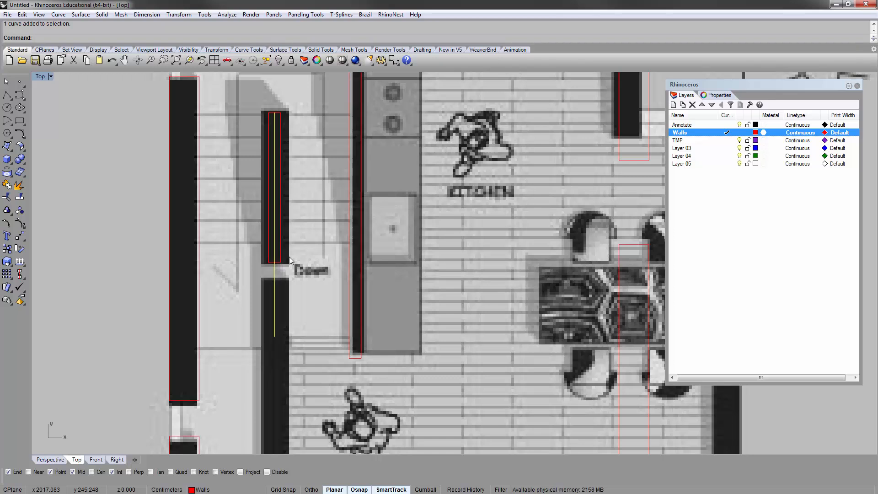
text(Of)
key(Escape)
text(co)
key(Return)
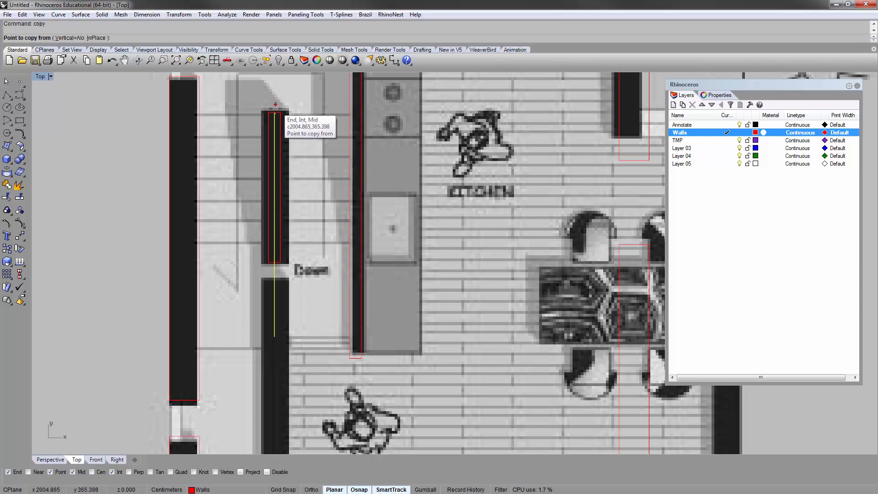
click(275, 111)
text(2)
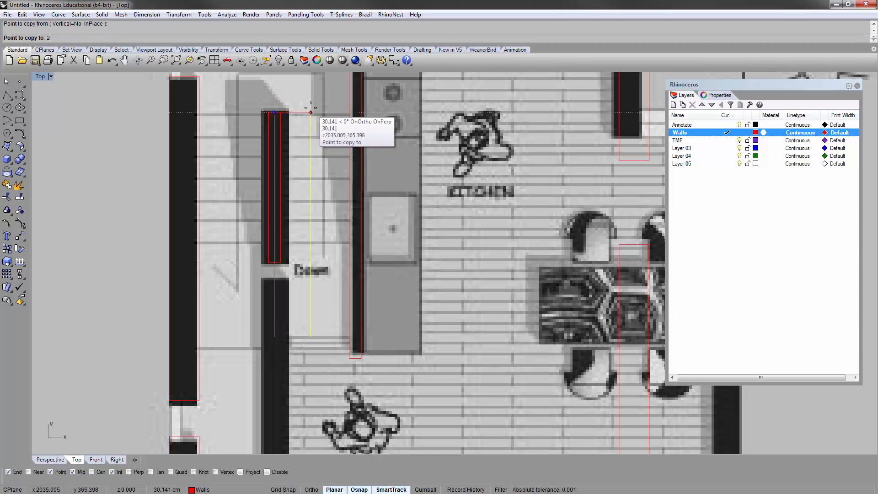
text(5)
key(Return)
key(Return)
click(319, 182)
Step: Move the stair wall outline right so its top-left corner sits on the center line
right_drag(252, 224, 234, 237)
scroll(262, 226, up, 4)
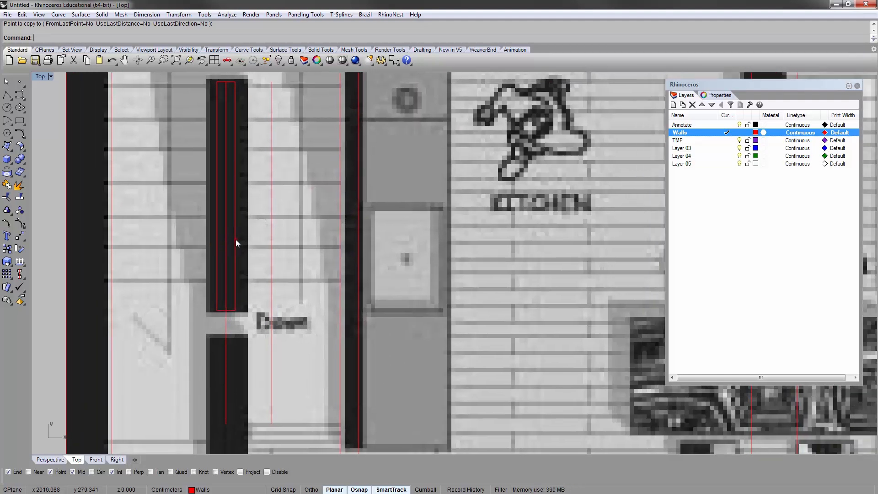
click(235, 240)
right_drag(260, 211, 234, 241)
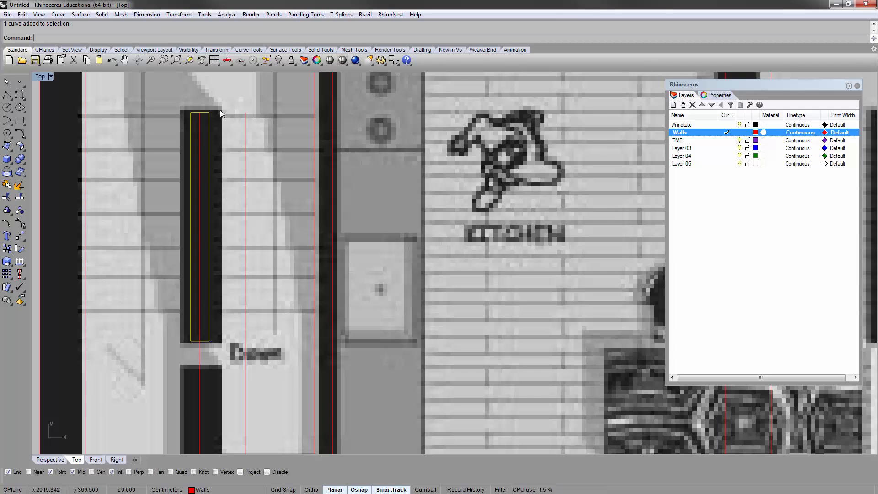
text(m)
key(Return)
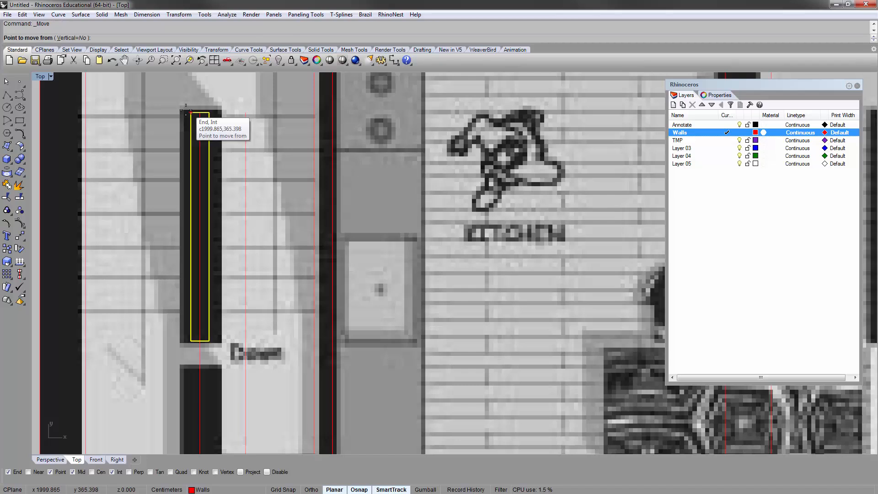
click(190, 113)
click(200, 113)
Step: Widen the stair wall outline to 25 cm by moving its right-hand control points onto the copied vertical line
click(221, 97)
click(218, 117)
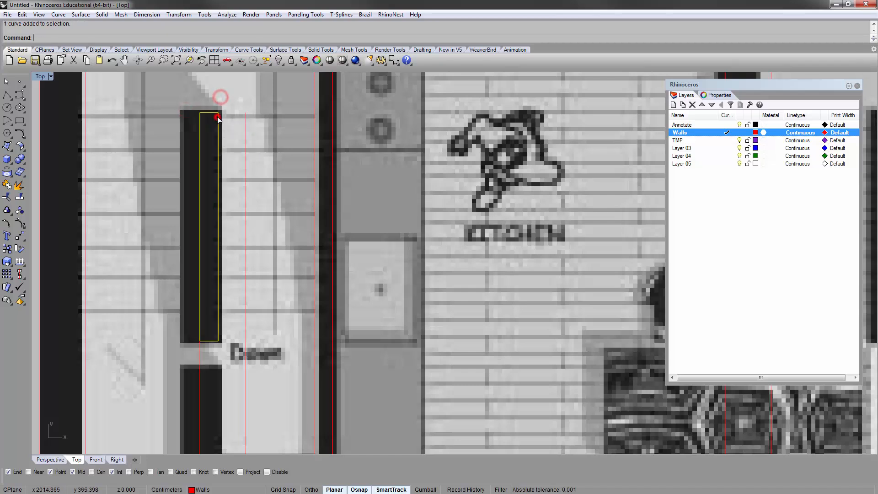
key(F10)
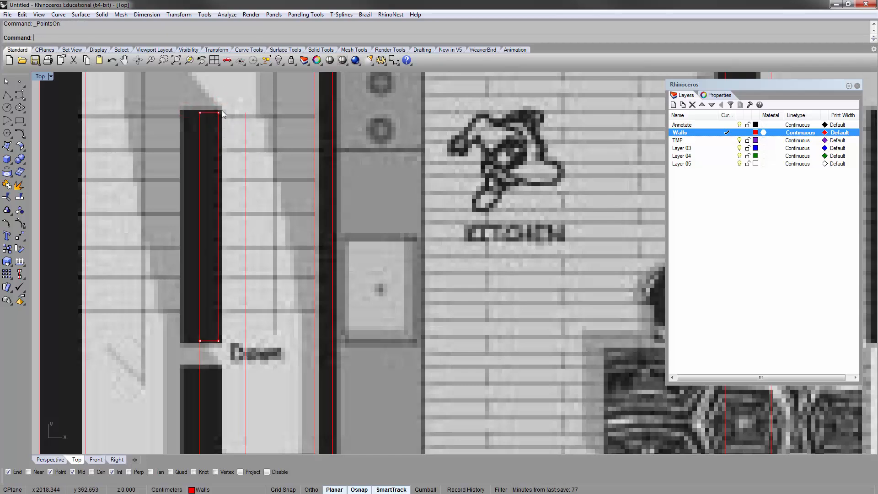
drag(216, 88, 241, 360)
text(m)
key(Return)
click(218, 341)
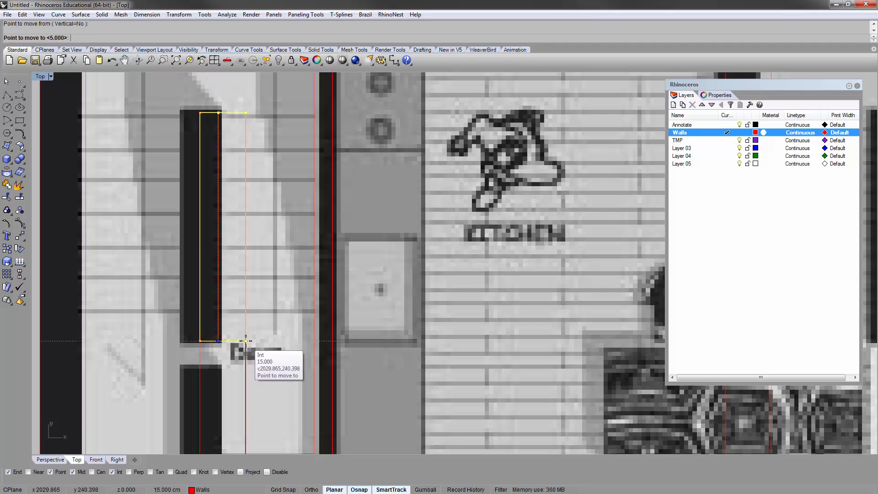
click(245, 340)
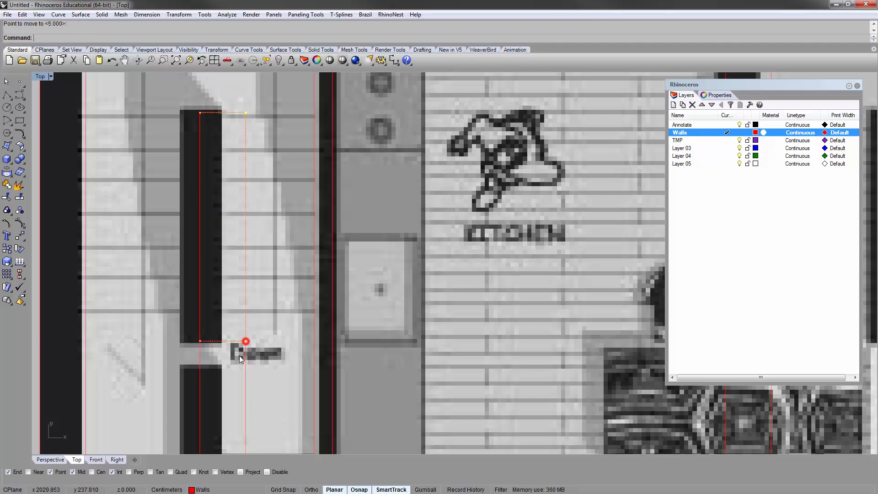
key(F11)
Step: Move the widened stair wall outline by its top midpoint so it is centered on the vertical center line
click(226, 114)
key(Return)
click(226, 114)
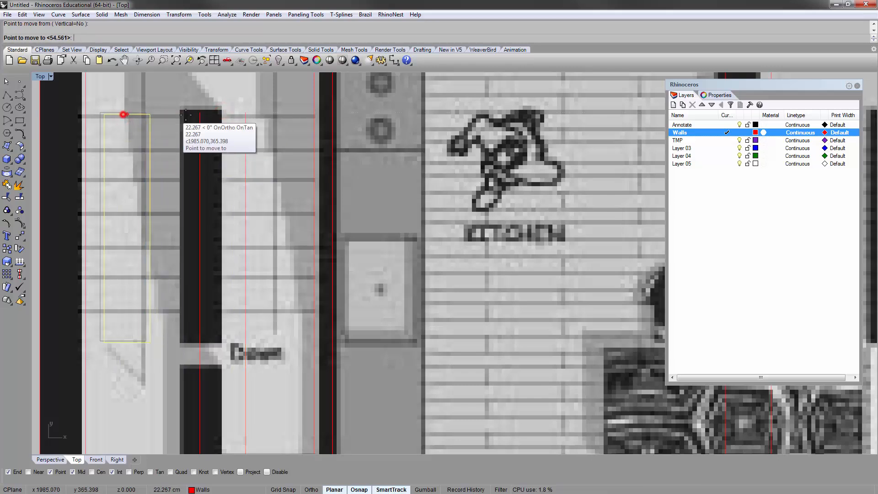
click(200, 117)
Step: Delete the center line and its copy, and check the widened stair wall outline by selecting it
scroll(231, 243, down, 4)
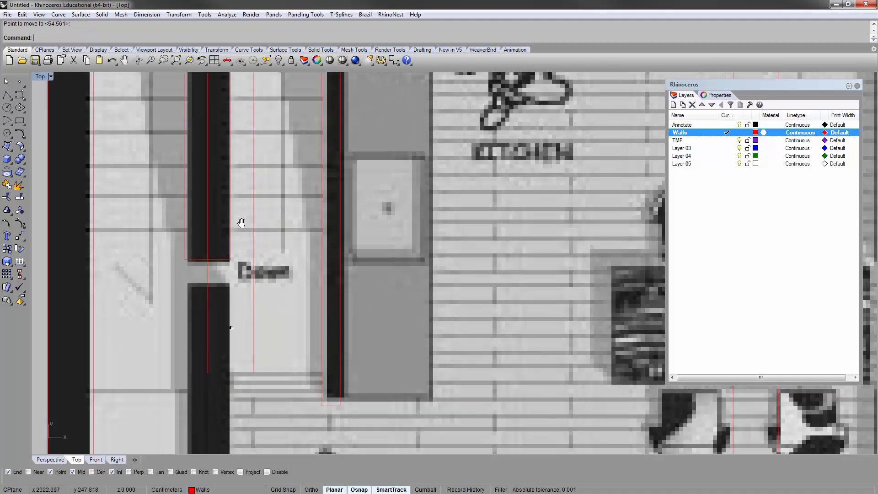
click(218, 277)
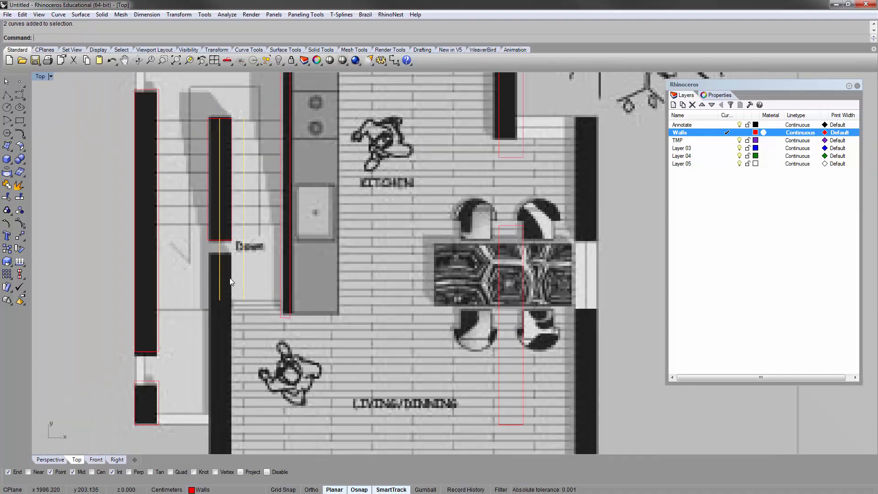
key(Delete)
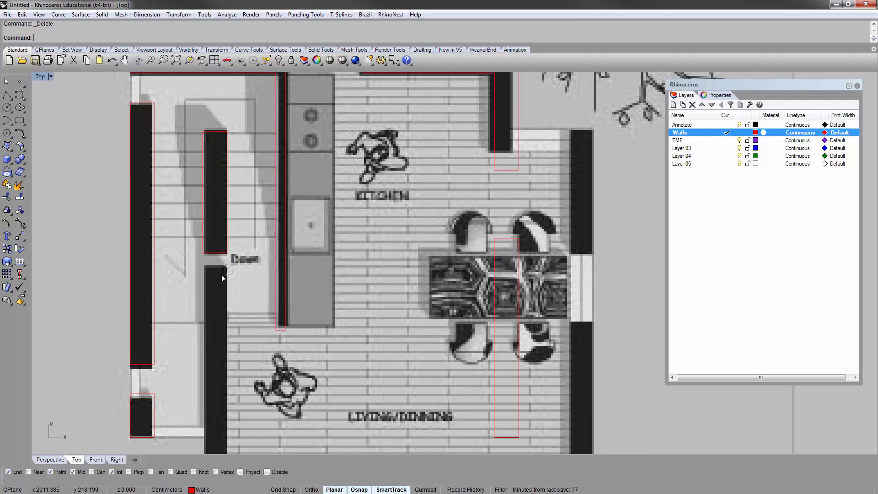
click(210, 131)
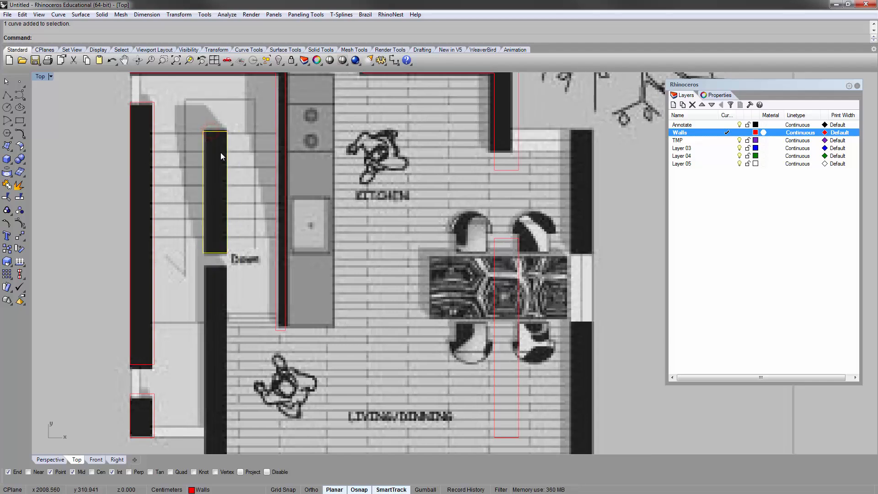
click(249, 142)
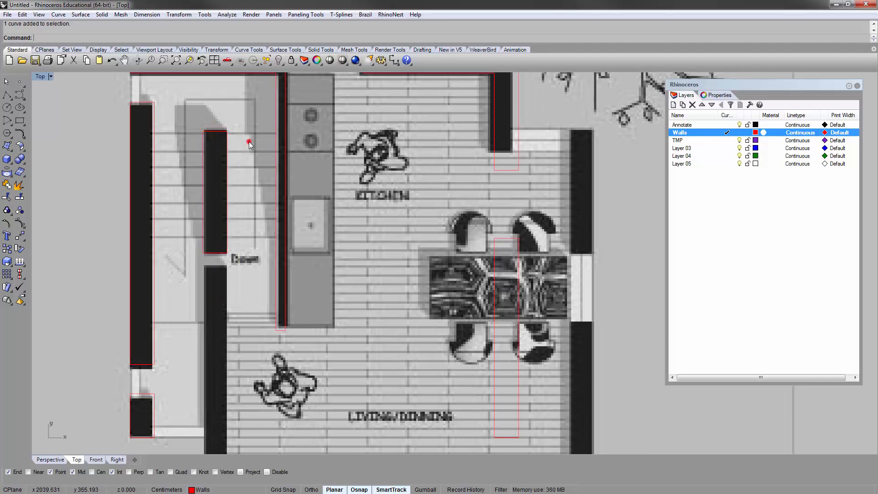
right_click(216, 132)
click(216, 132)
click(216, 132)
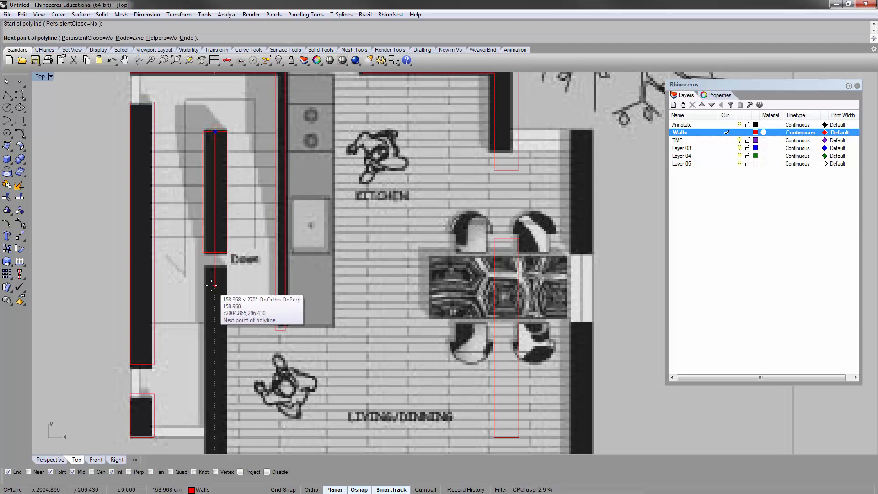
right_drag(215, 278, 229, 189)
scroll(221, 183, down, 4)
scroll(221, 182, up, 2)
scroll(221, 183, down, 2)
key(Escape)
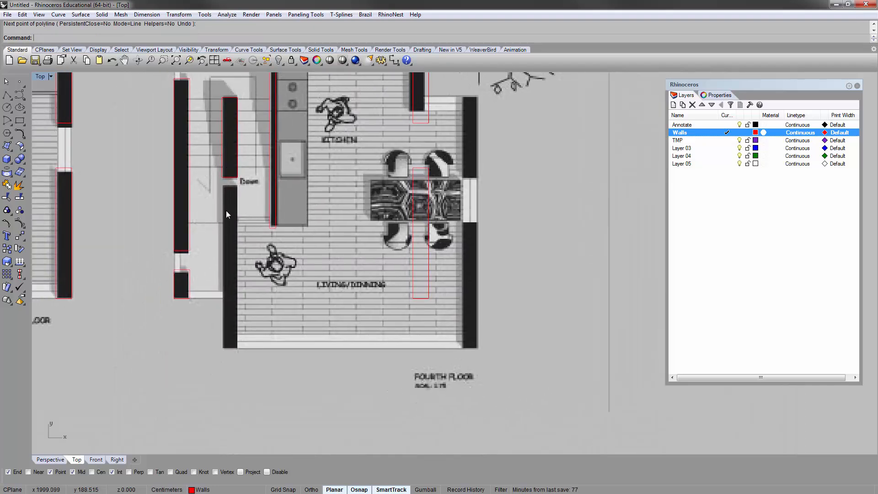
Step: Copy the stair wall outline straight down from its top-left corner to its bottom-left corner
right_drag(255, 116, 237, 145)
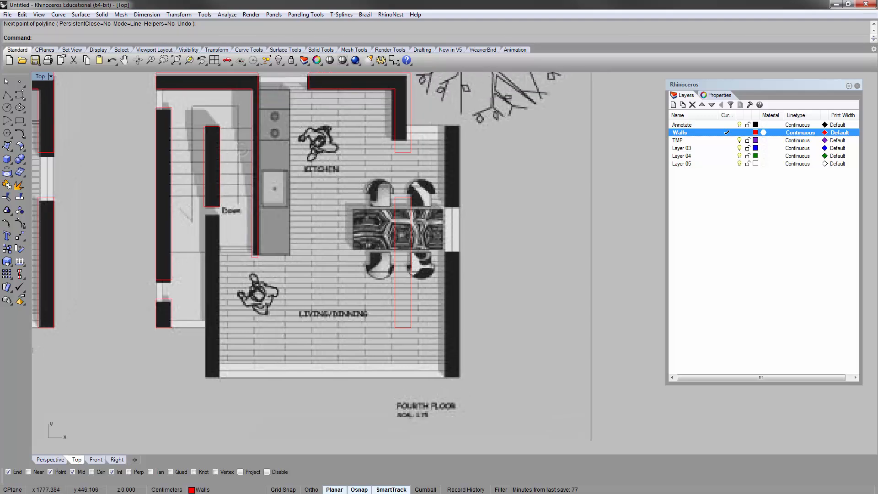
right_drag(226, 201, 211, 206)
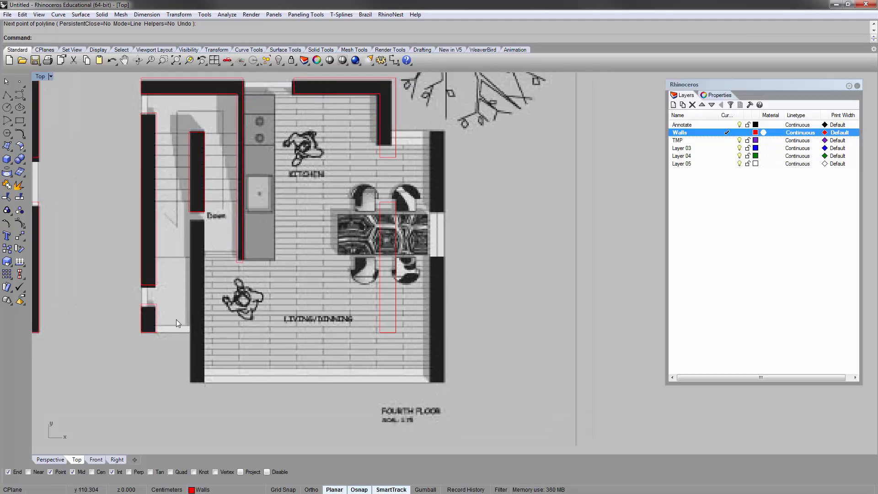
click(191, 212)
scroll(219, 180, up, 4)
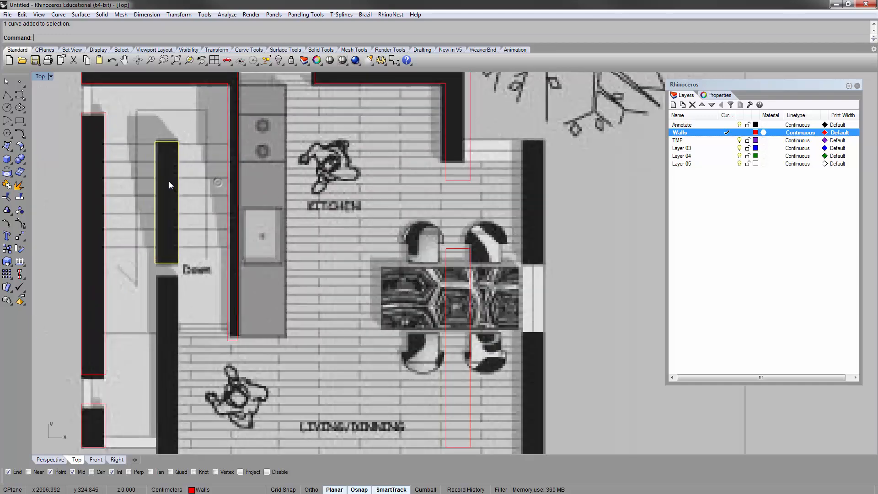
right_click(217, 133)
click(208, 100)
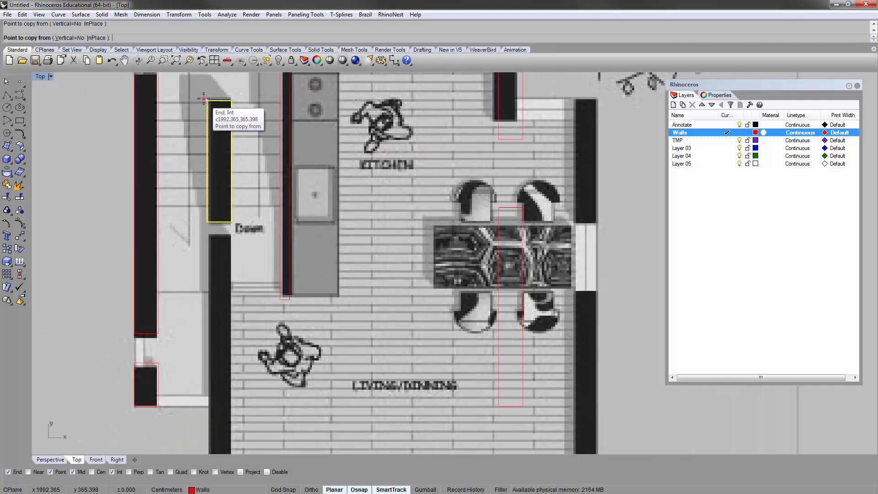
click(212, 224)
right_click(214, 226)
Step: Select the lower copy of the stair wall outline, just below the upper stair wall
right_drag(193, 234, 184, 174)
scroll(199, 200, up, 8)
click(236, 191)
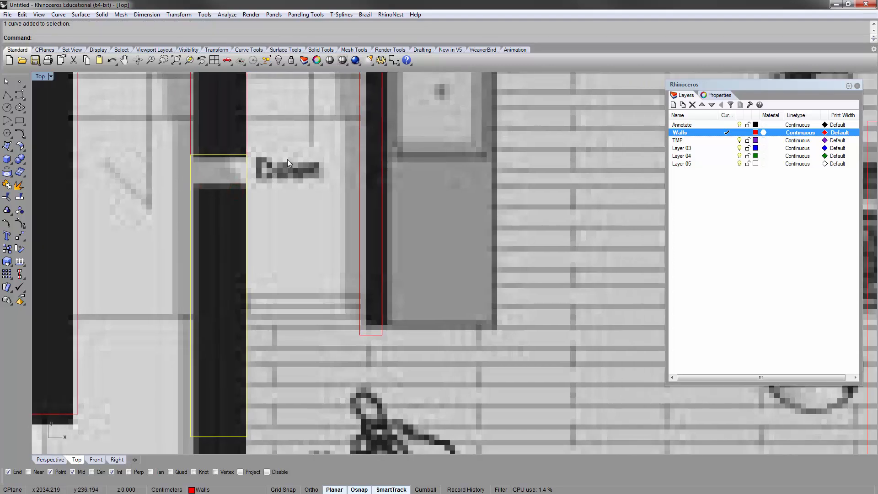
text(m)
key(Return)
click(246, 156)
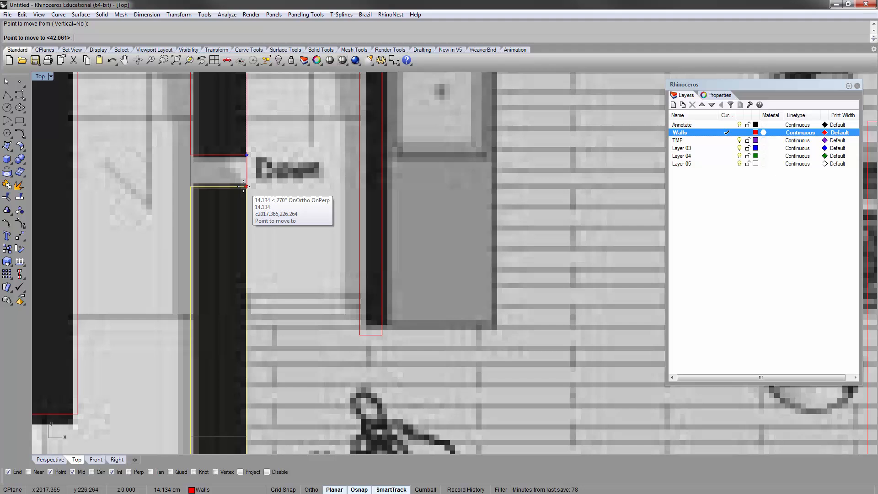
key(Escape)
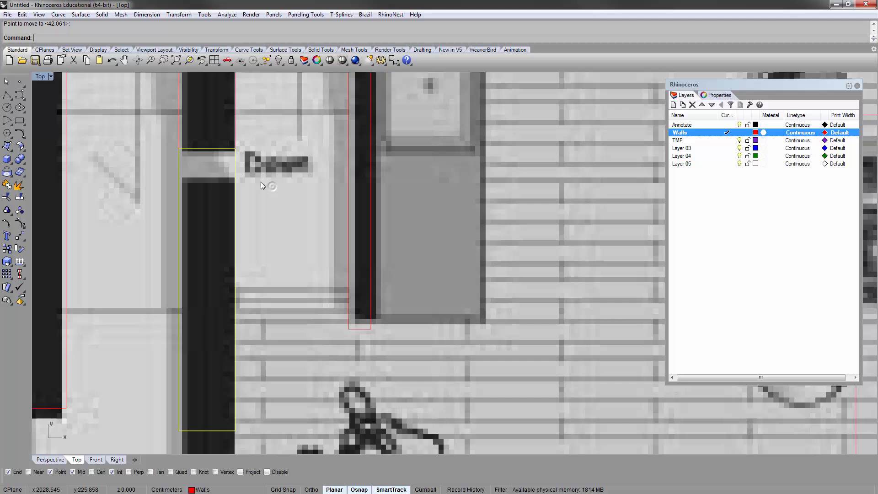
Step: Move the lower stair wall outline straight down 15 cm from its top-right corner
click(235, 149)
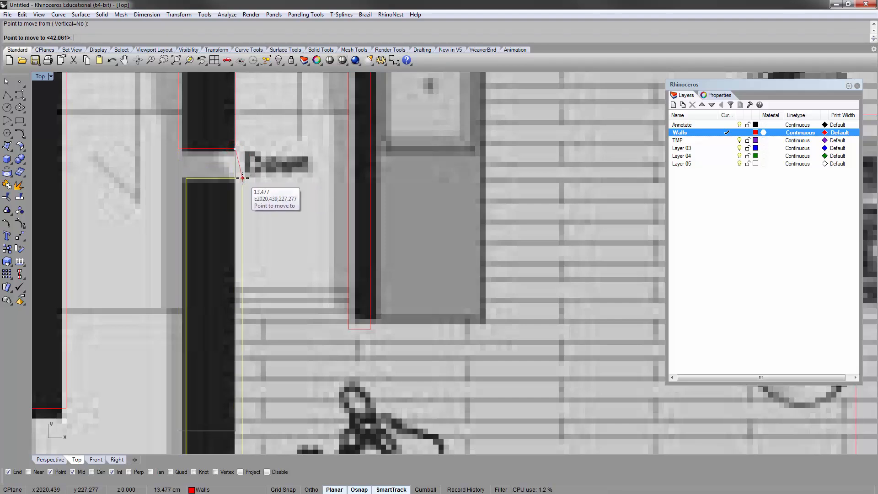
text(15)
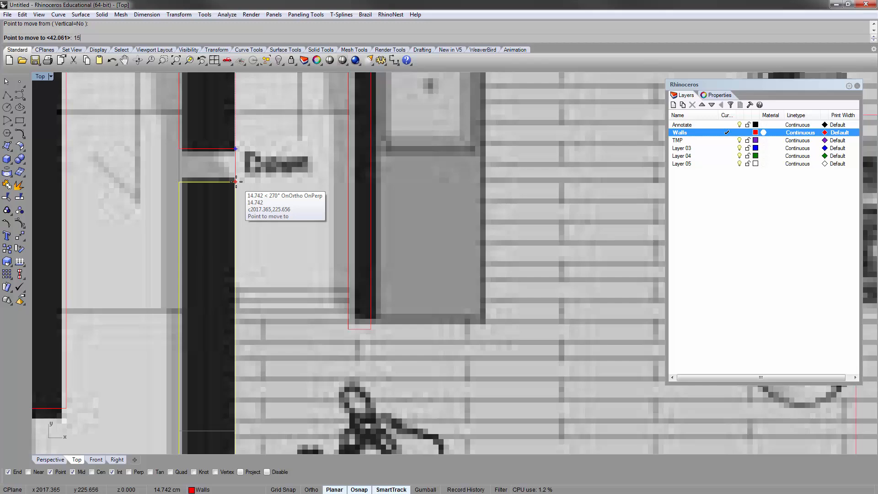
key(Return)
scroll(204, 161, down, 6)
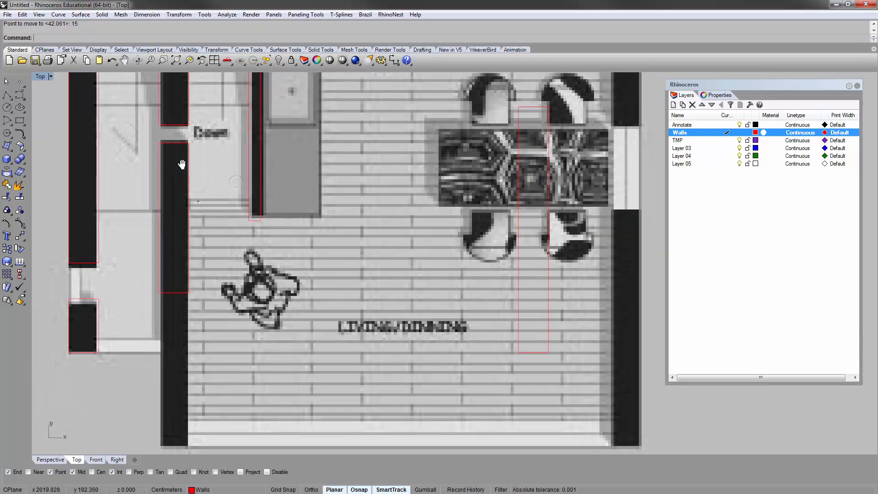
Step: Draw a horizontal reference line from the bottom-right corner of the short lower-left wall outline across the stair wall
scroll(191, 228, up, 5)
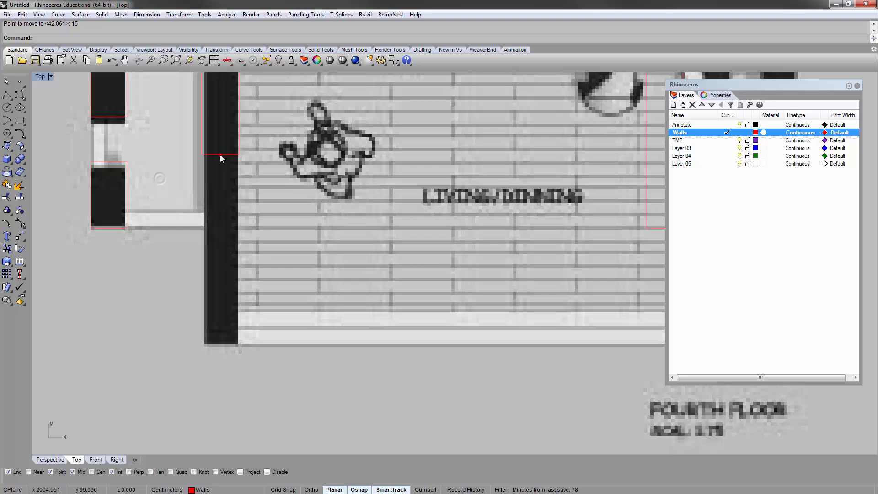
click(221, 155)
scroll(255, 183, down, 1)
scroll(193, 232, up, 1)
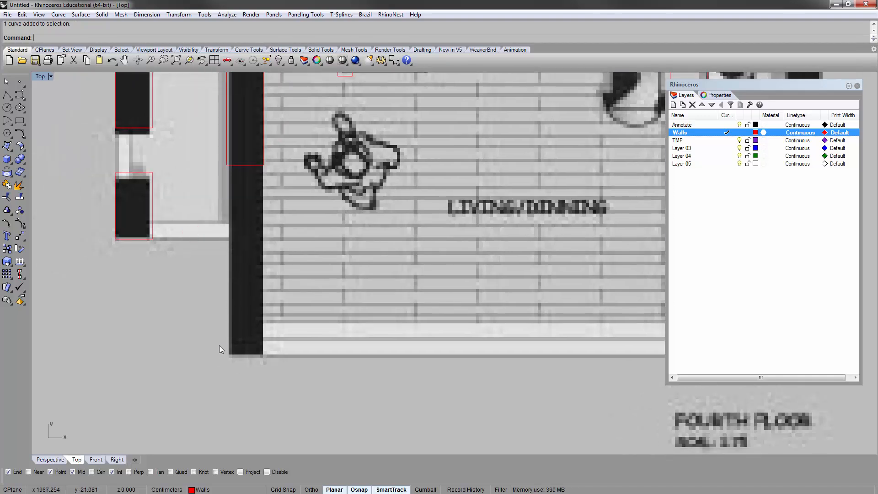
right_drag(211, 262, 198, 271)
right_click(198, 271)
click(135, 247)
click(285, 247)
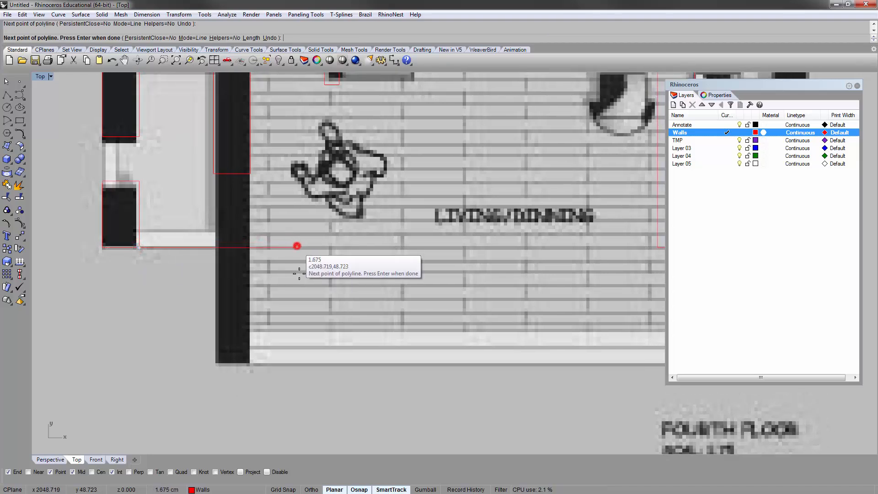
key(Return)
Step: Copy the reference line straight down to the bottom end of the stair wall in the background, and delete the original line
click(289, 251)
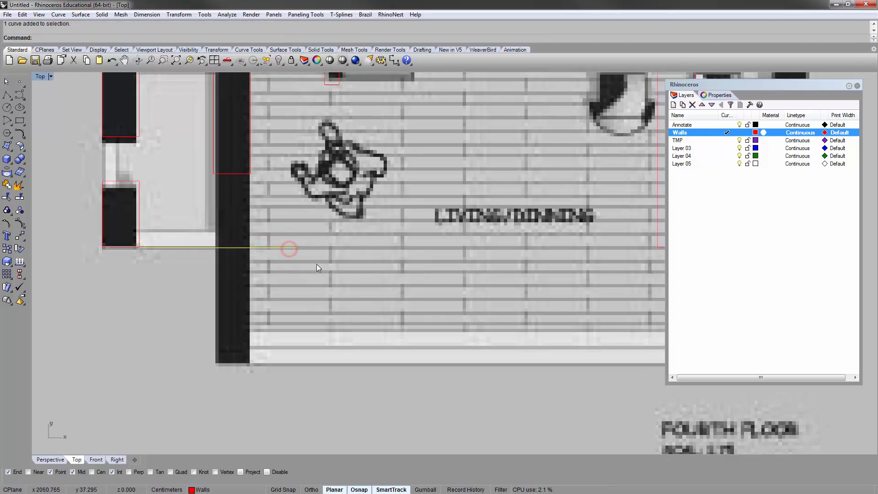
text(co)
key(Return)
click(328, 250)
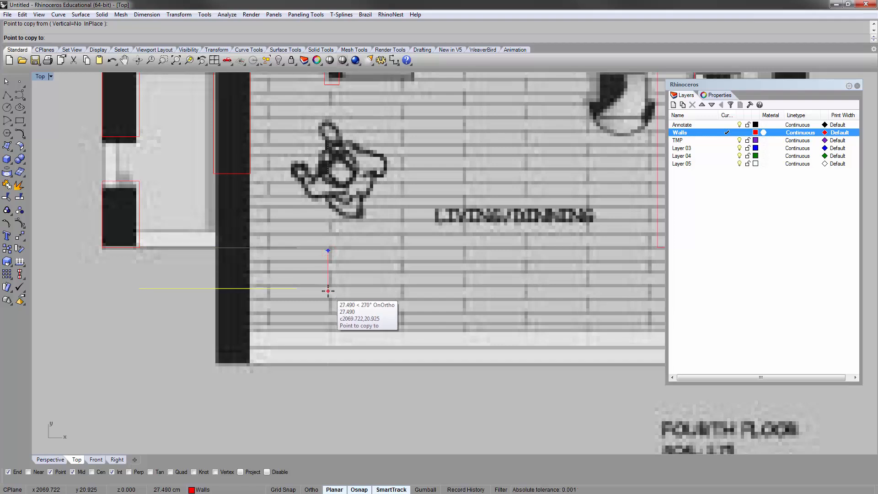
click(259, 357)
key(Return)
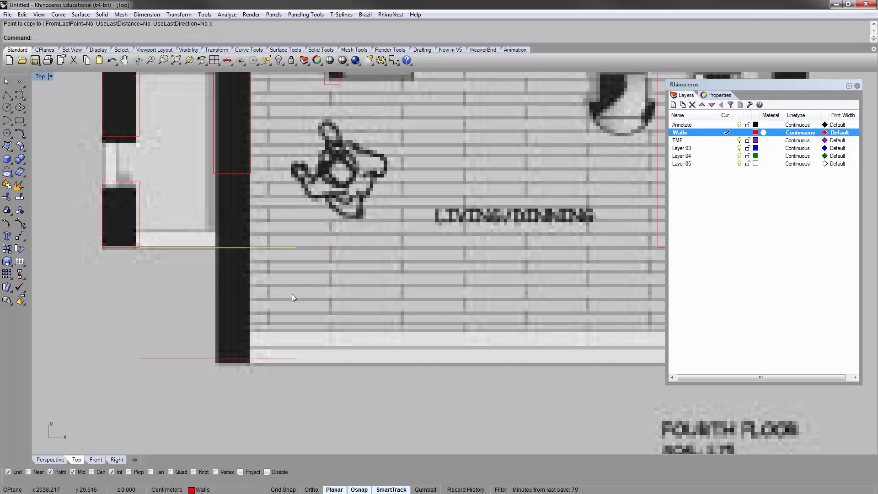
key(Delete)
Step: Extend the lower stair wall outline by moving its two bottom control points down to the reference line, and delete that line
key(Right)
key(Up)
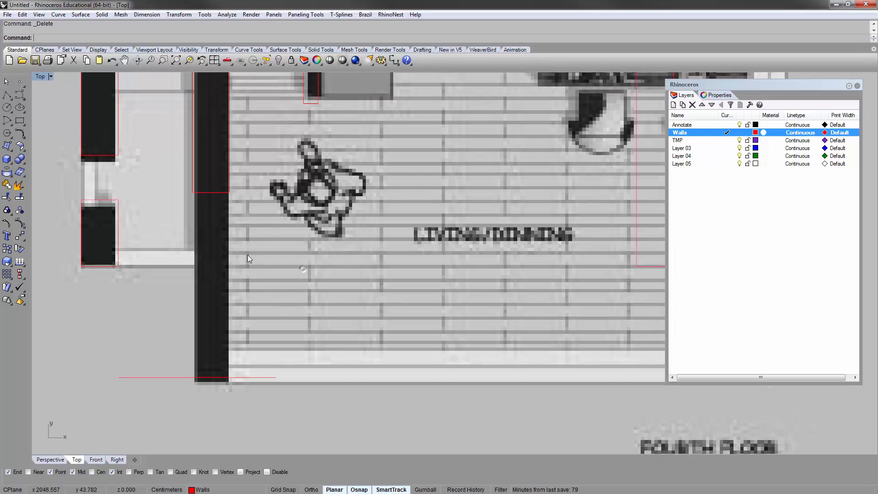
click(207, 193)
key(Right)
key(Up)
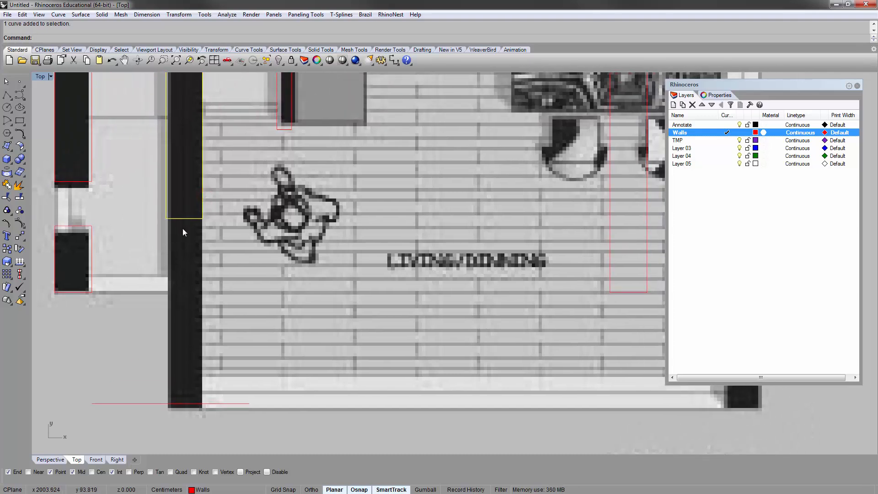
key(F10)
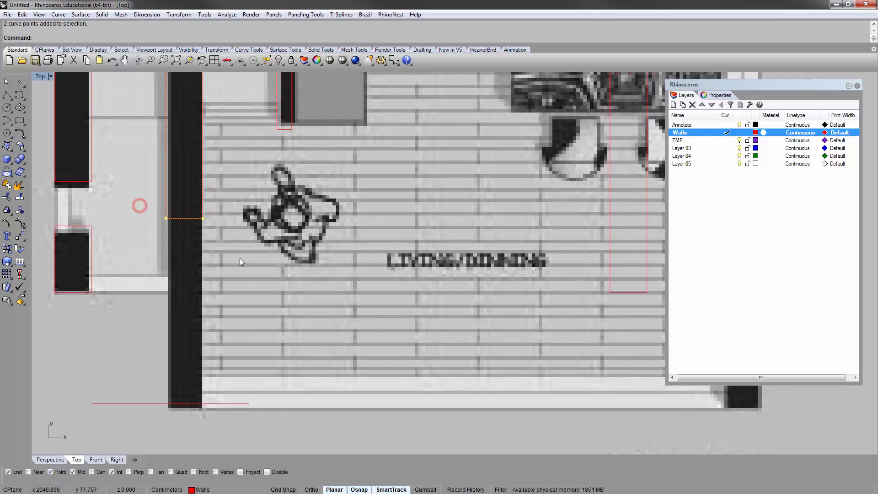
drag(145, 199, 212, 237)
key(Down)
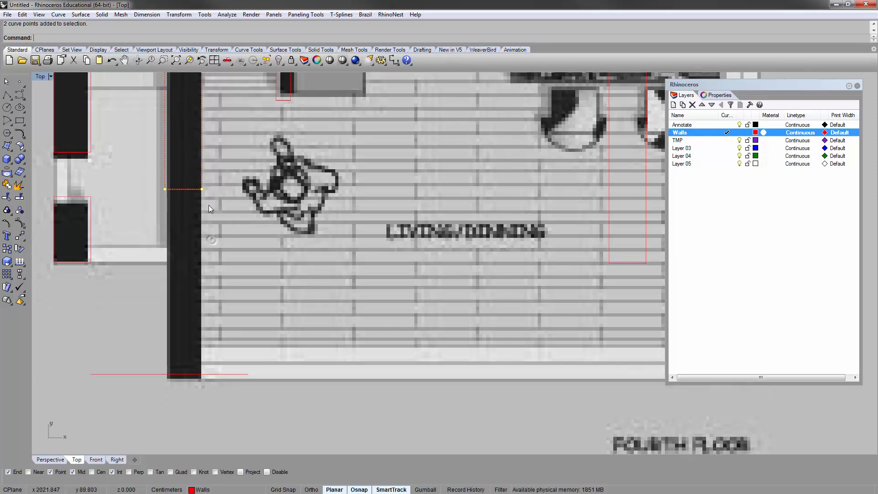
text(m)
key(Return)
click(202, 190)
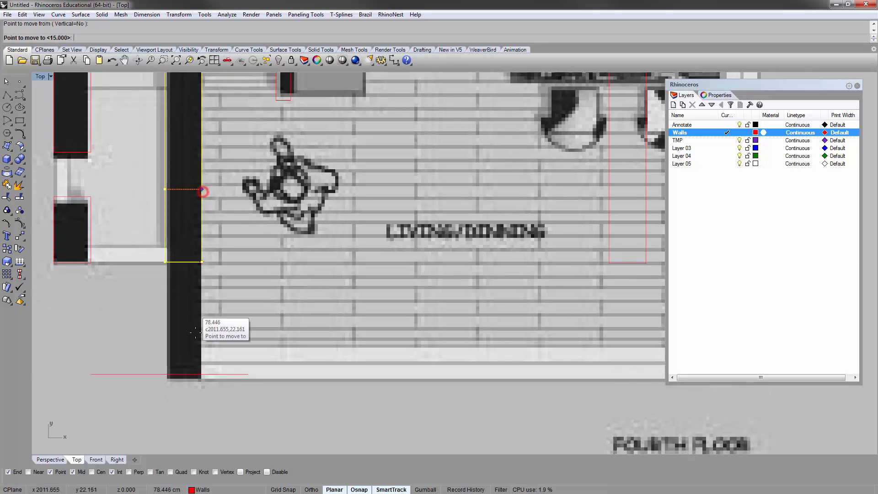
click(202, 374)
key(Delete)
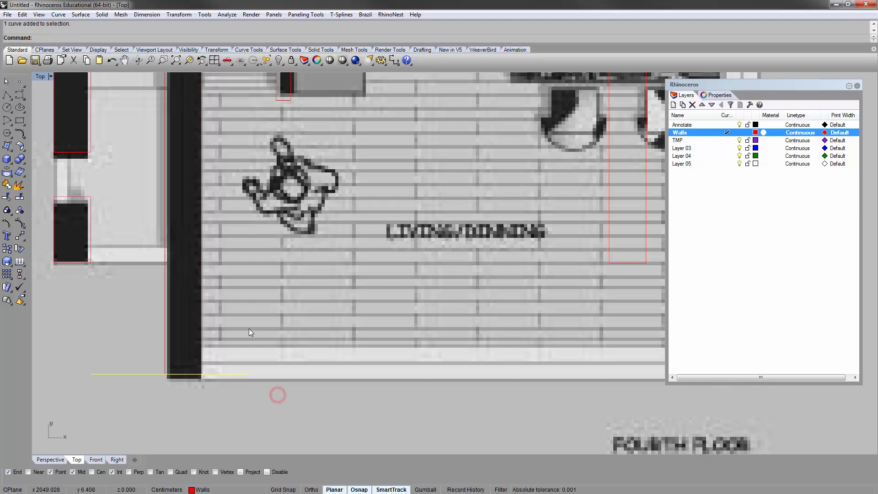
Step: Select both the upper and lower stair wall outlines together on the fourth-floor plan
scroll(249, 328, down, 2)
scroll(139, 378, down, 2)
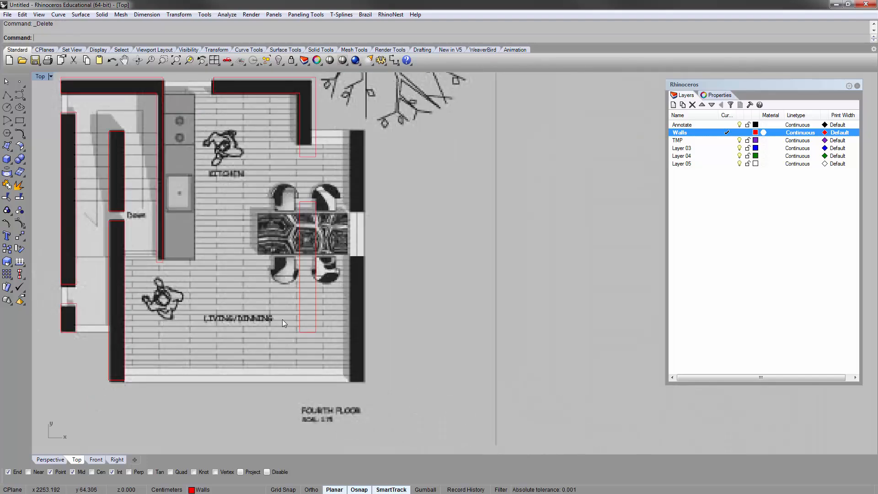
key(Down)
click(135, 166)
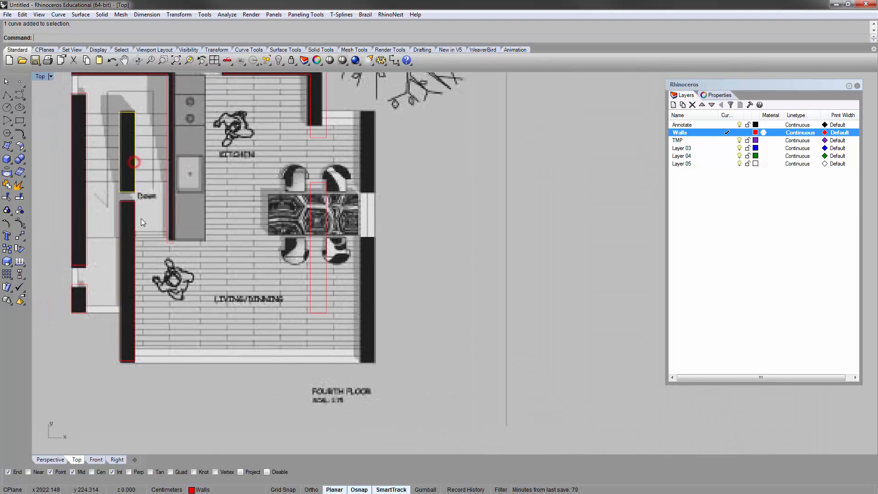
click(147, 243)
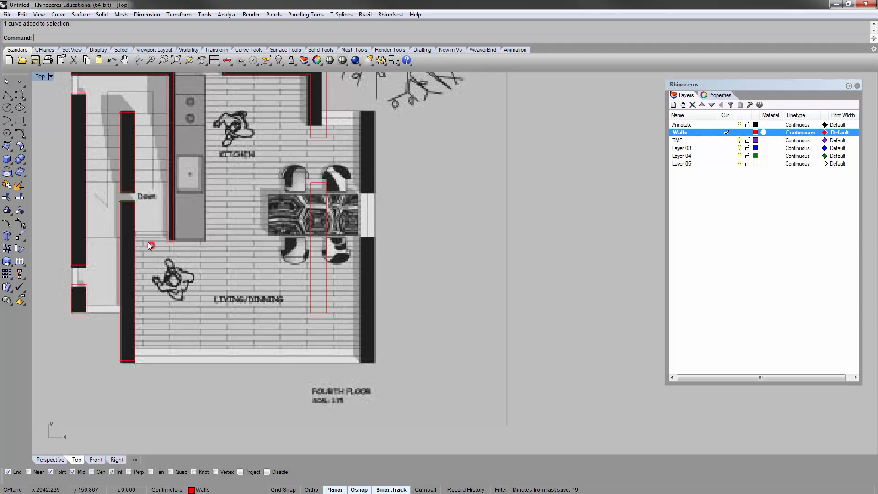
click(135, 220)
drag(143, 224, 127, 183)
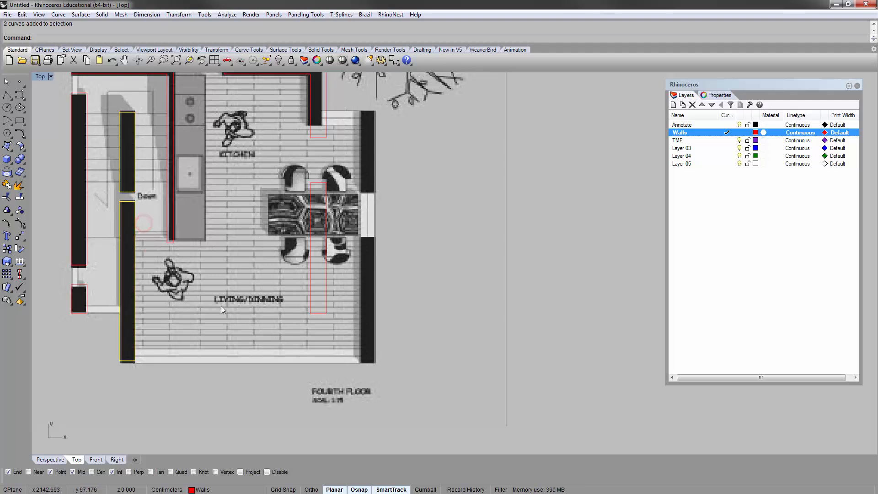
scroll(233, 298, down, 4)
right_drag(232, 298, 240, 276)
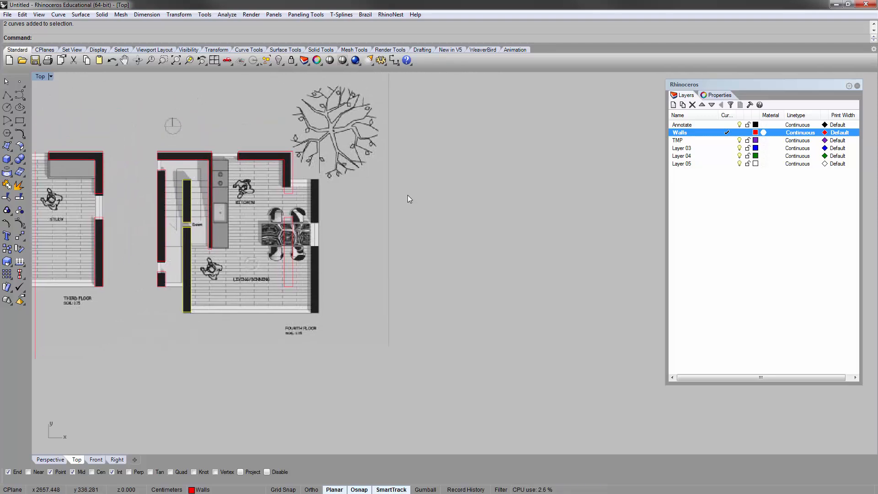
right_drag(289, 195, 269, 191)
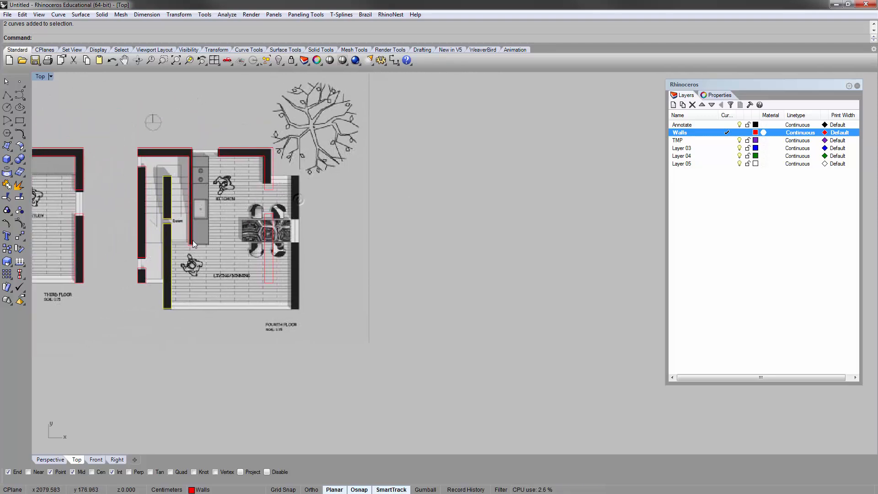
scroll(177, 158, up, 2)
right_drag(176, 158, 177, 155)
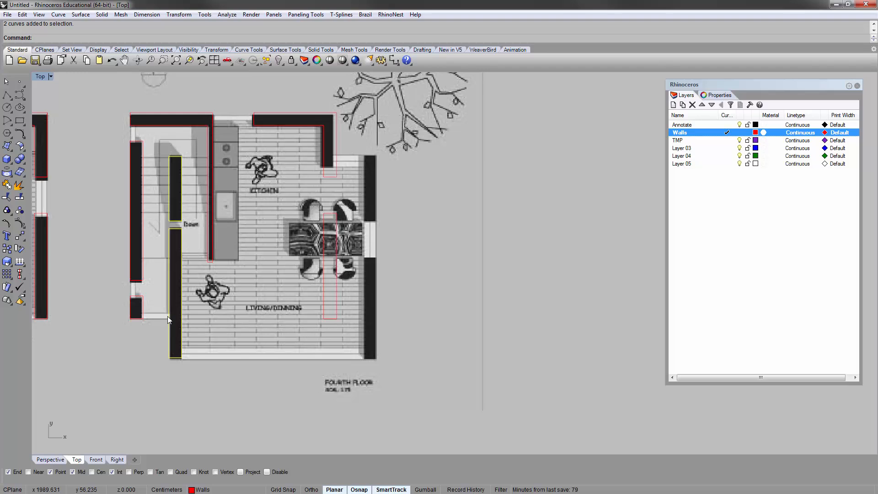
text(copy)
key(Return)
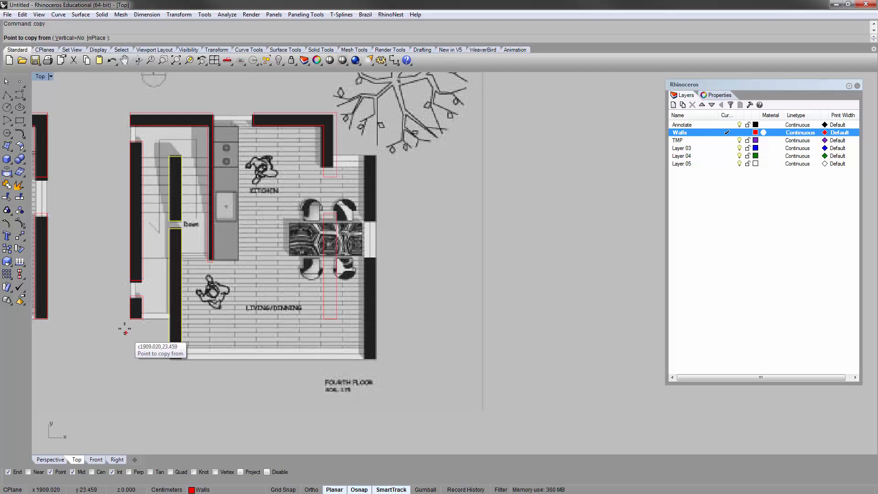
scroll(128, 321, up, 4)
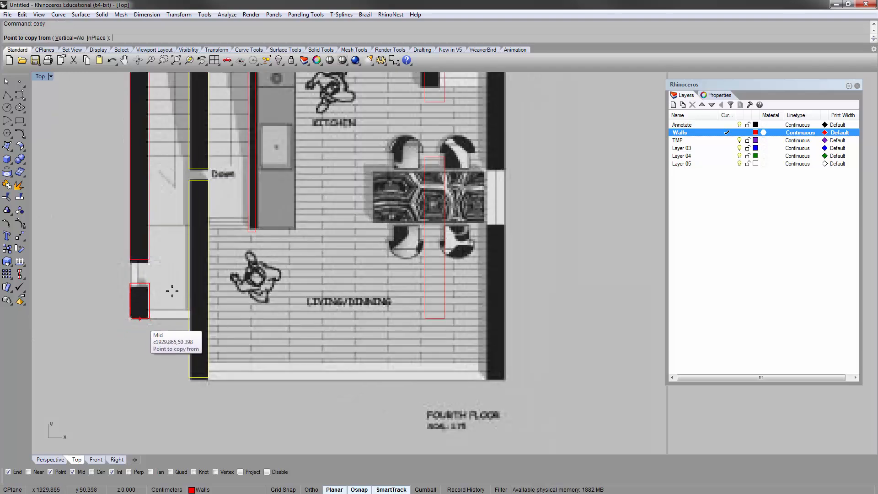
key(Escape)
Step: Copy both stair wall outlines 375 cm to the right onto the right exterior wall, using the short lower-left wall's bottom-left corner as base point
right_click(227, 201)
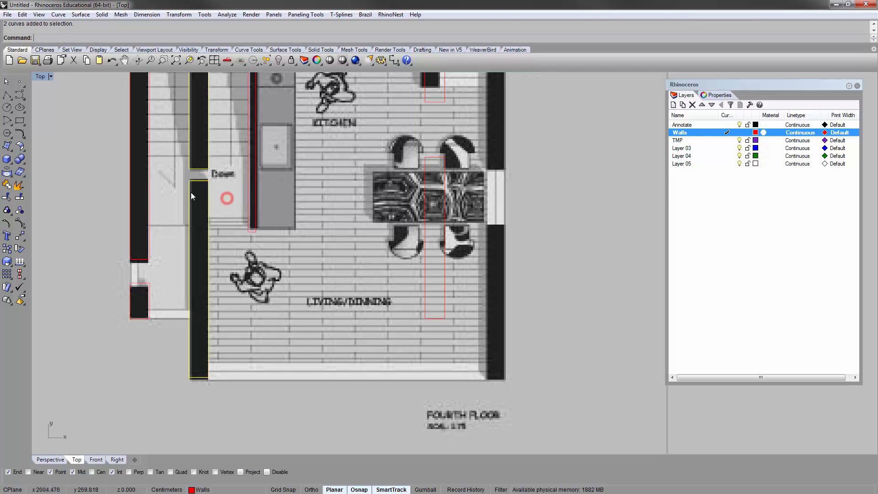
click(128, 318)
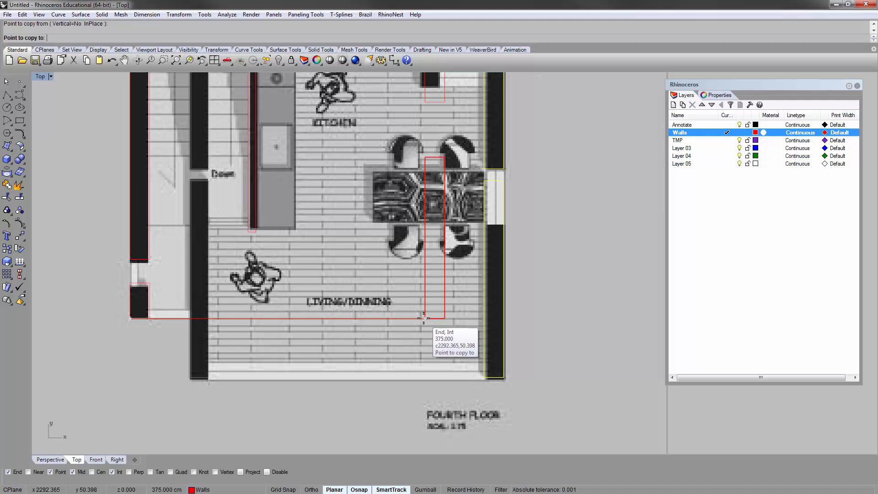
click(424, 339)
key(Return)
Step: Check the copied right wall outlines against the window opening beside the dining table in the background plan
scroll(538, 243, down, 2)
scroll(397, 262, up, 3)
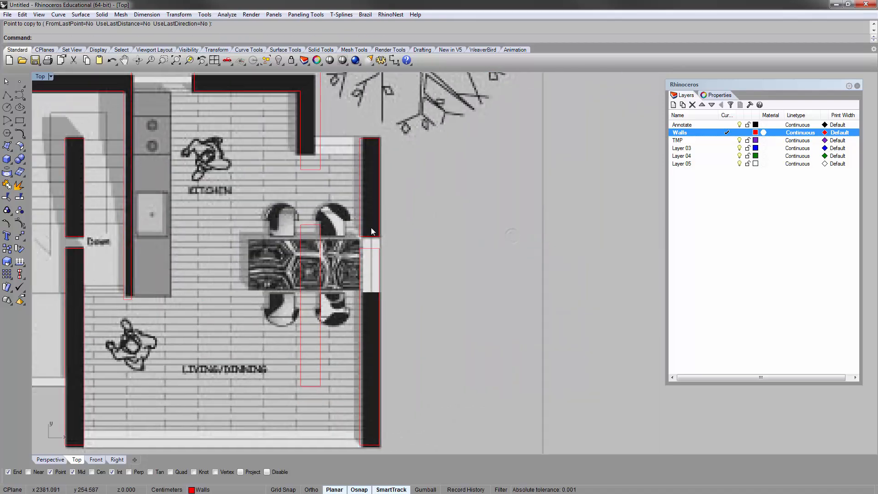
scroll(371, 229, down, 2)
scroll(282, 236, up, 3)
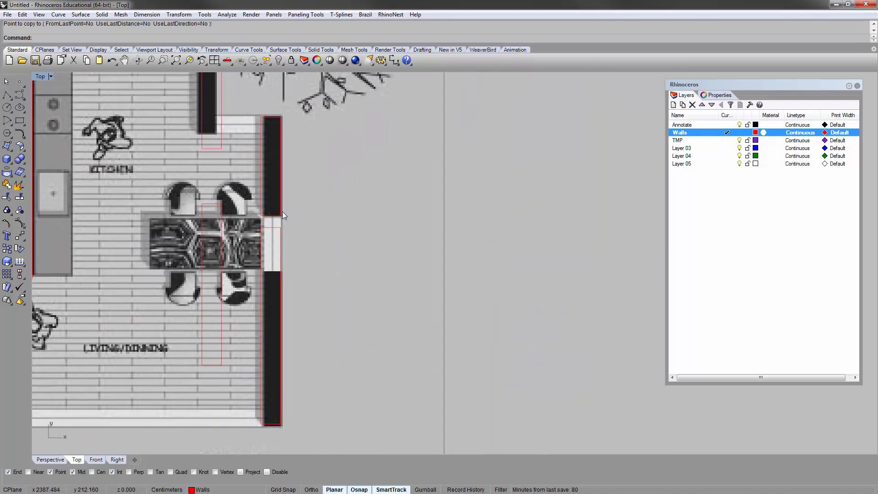
scroll(270, 238, down, 1)
scroll(262, 245, down, 8)
right_drag(263, 244, 287, 241)
scroll(287, 241, up, 8)
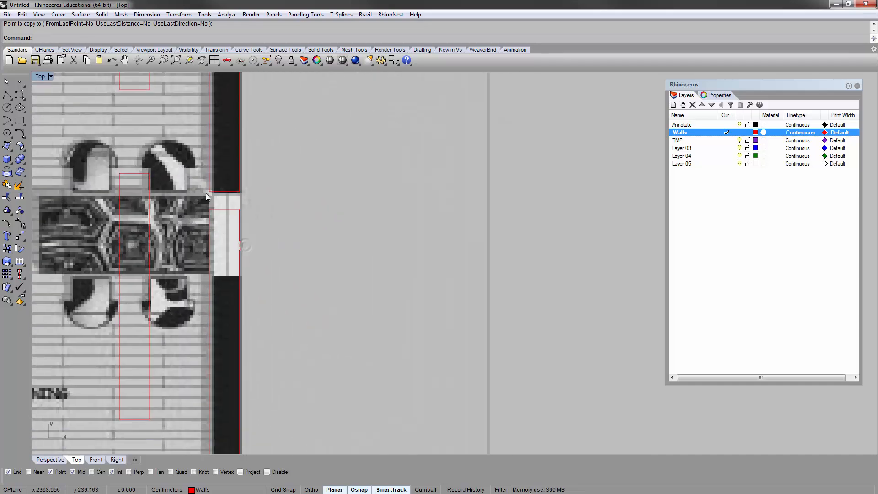
scroll(247, 200, up, 2)
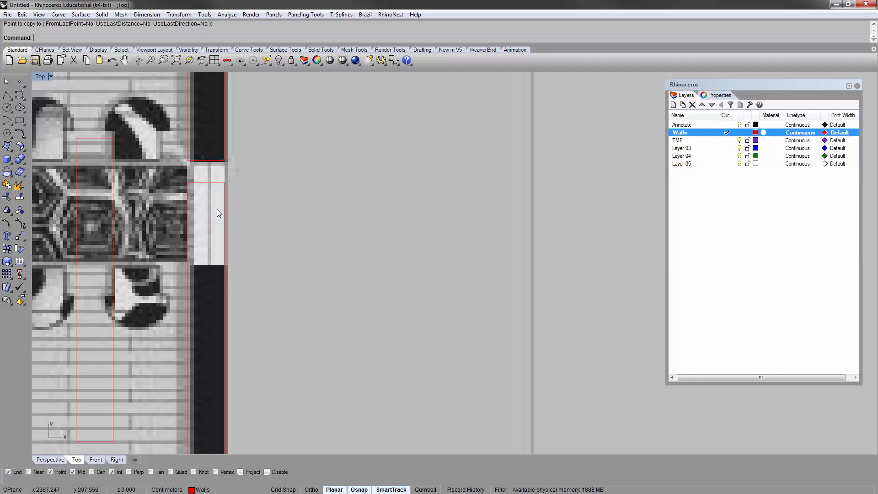
right_drag(268, 193, 213, 201)
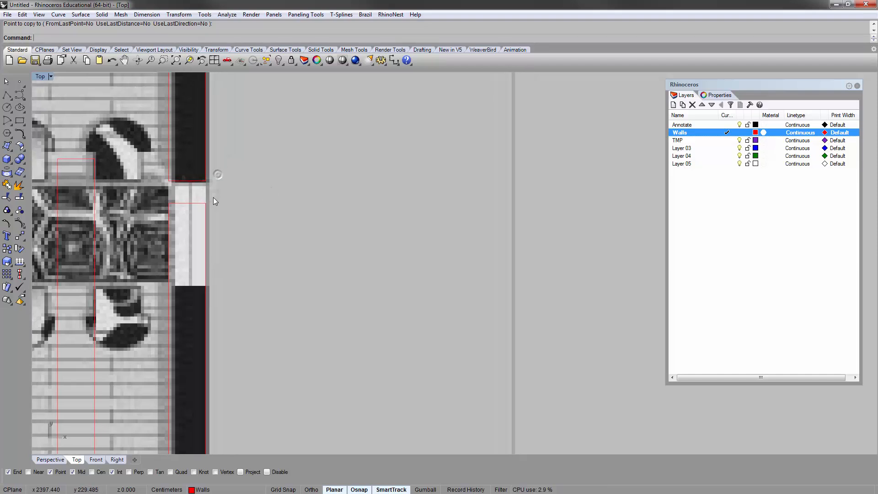
Step: Measure the vertical gap between the two copied right wall outlines along their outer edge
text(d)
key(Return)
click(207, 184)
click(207, 199)
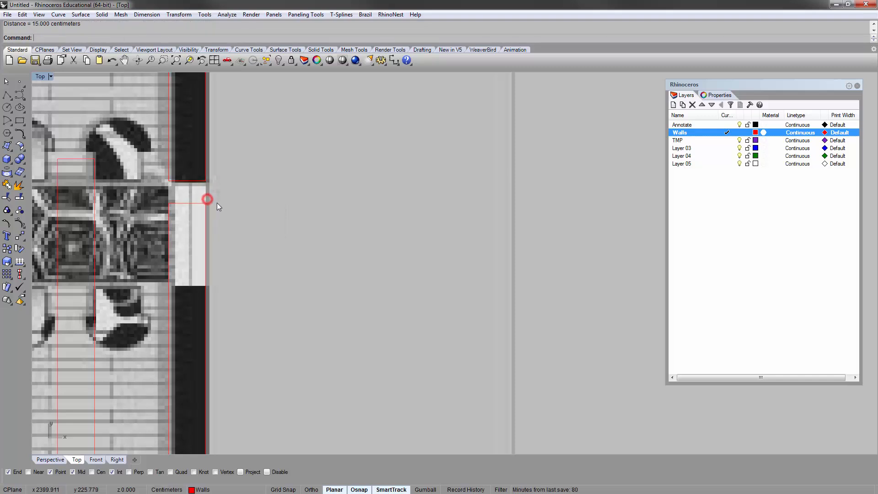
Step: Move the top-edge control points of the lower right exterior wall outline 55 cm down to the bottom of the window opening
click(206, 203)
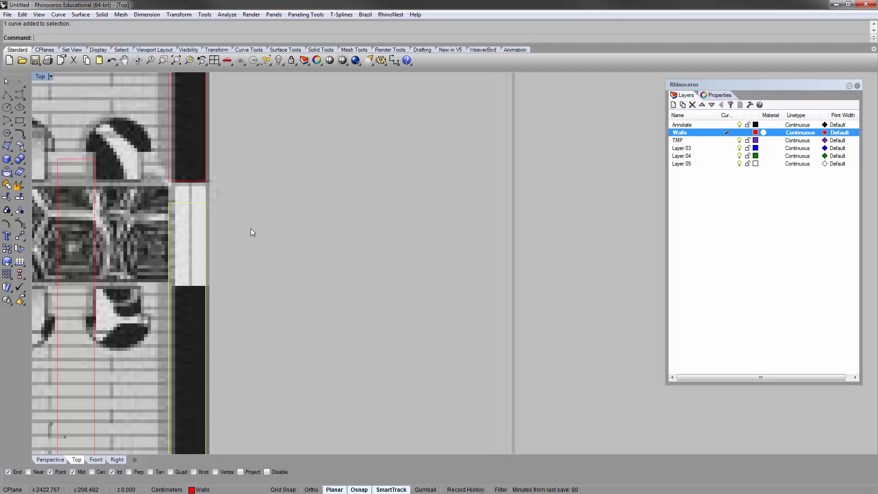
key(F10)
drag(148, 188, 239, 224)
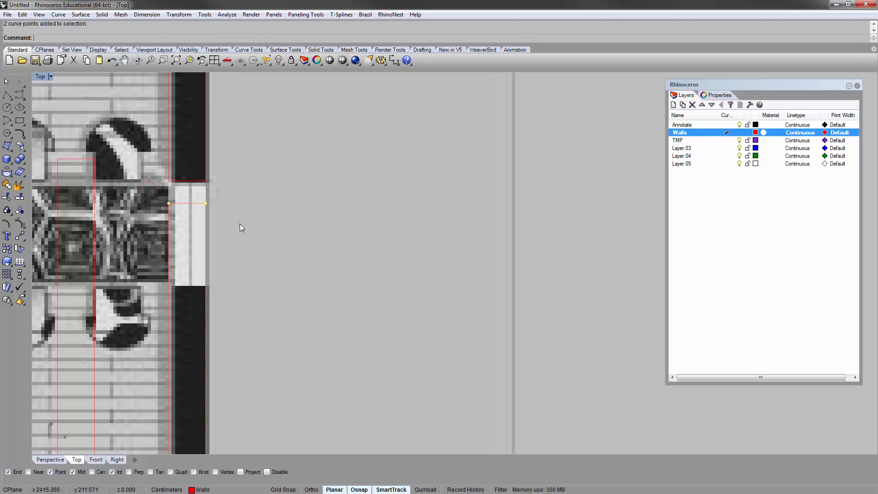
text(m)
key(Return)
click(206, 203)
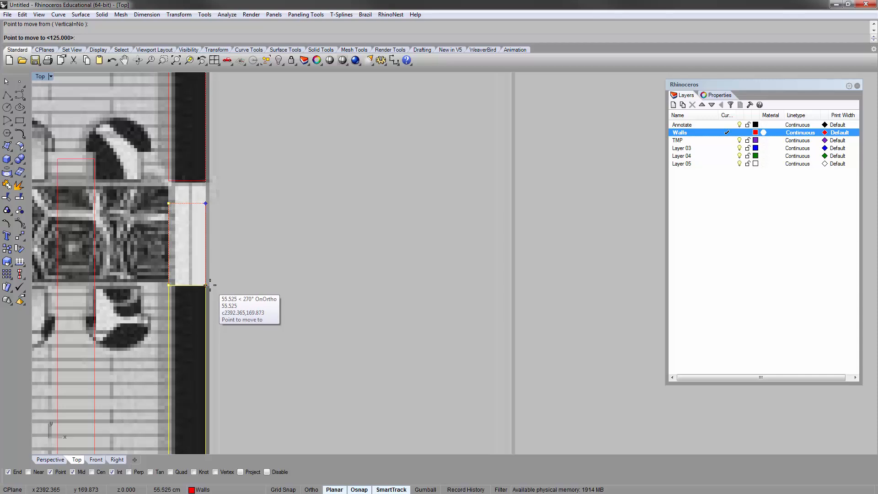
text(55)
key(Return)
Step: Delete the leftover rectangular wall outline running through the dining table on the fourth-floor plan
scroll(210, 286, down, 2)
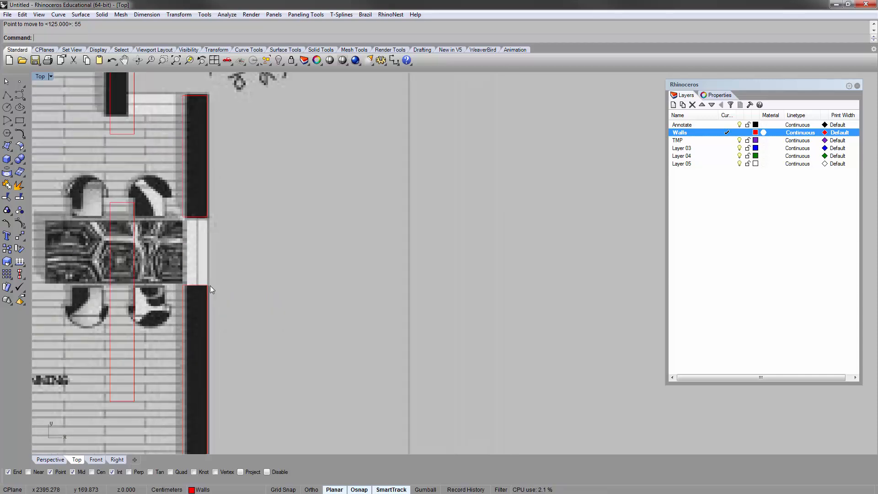
scroll(210, 285, down, 3)
scroll(253, 296, up, 2)
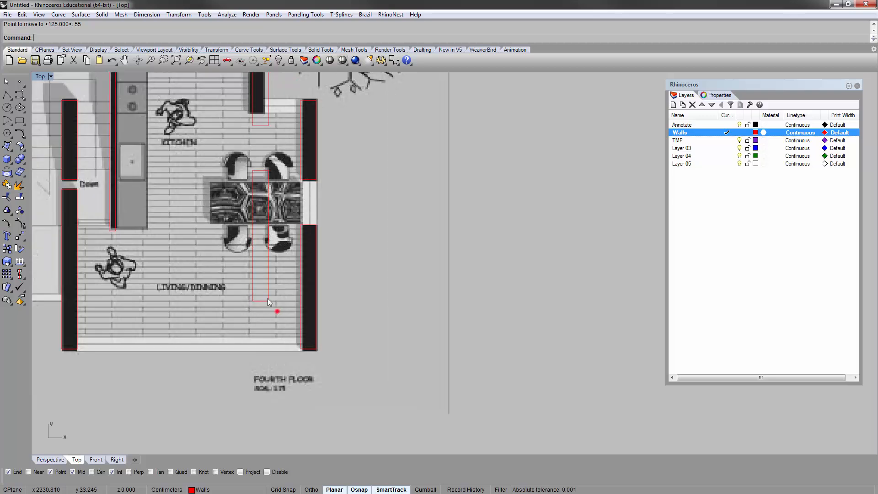
click(269, 300)
key(Delete)
Step: Start a polyline at the inner top corner of the upper right exterior wall outline, beside the L-shaped kitchen wall
right_drag(278, 152, 290, 211)
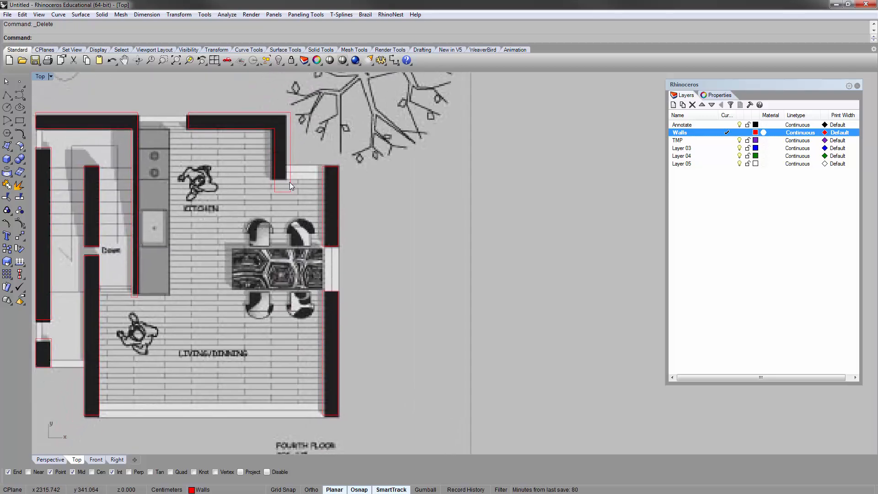
scroll(290, 182, down, 2)
right_drag(289, 182, 238, 210)
scroll(240, 210, up, 3)
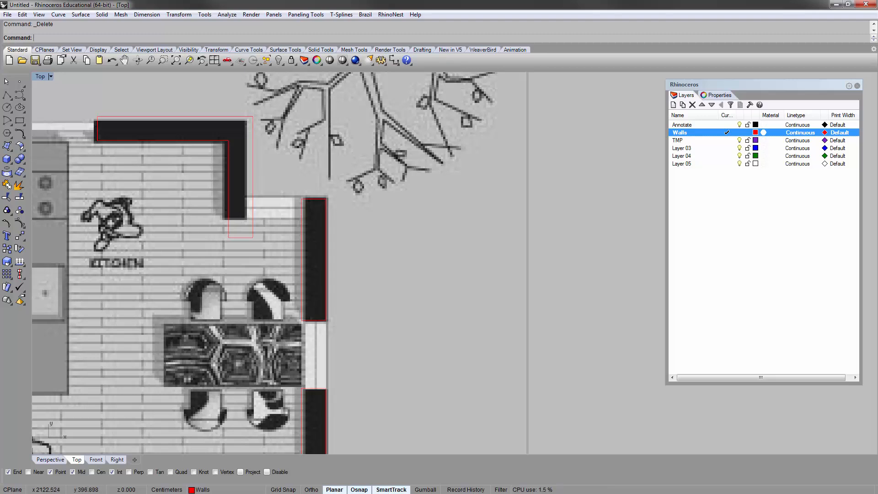
click(307, 2)
right_drag(272, 210, 277, 209)
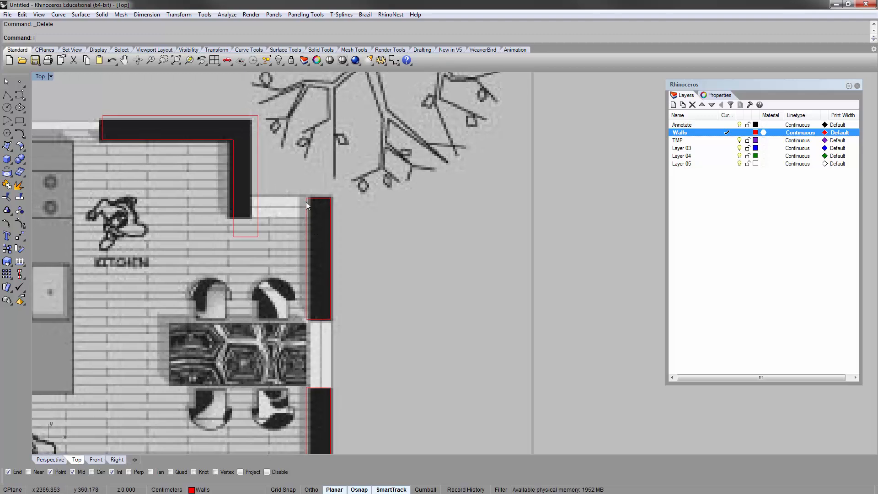
text(polyline)
key(Return)
scroll(304, 188, up, 2)
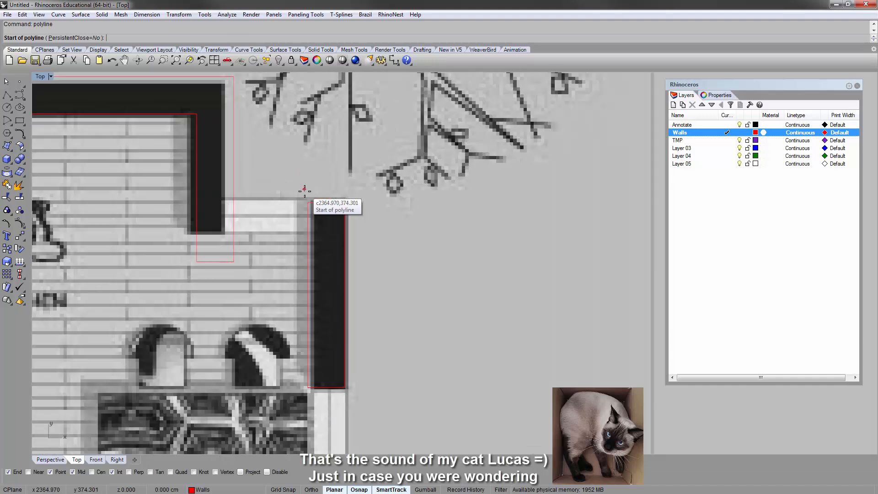
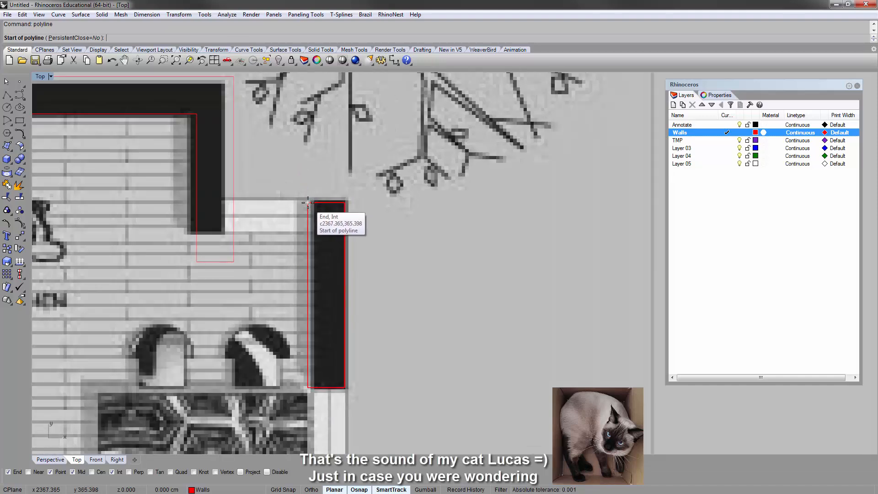
Step: Draw a horizontal reference line from 25 cm below the right wall's upper inner corner, leftward past the kitchen's short wall
key(Return)
click(307, 225)
scroll(313, 235, down, 2)
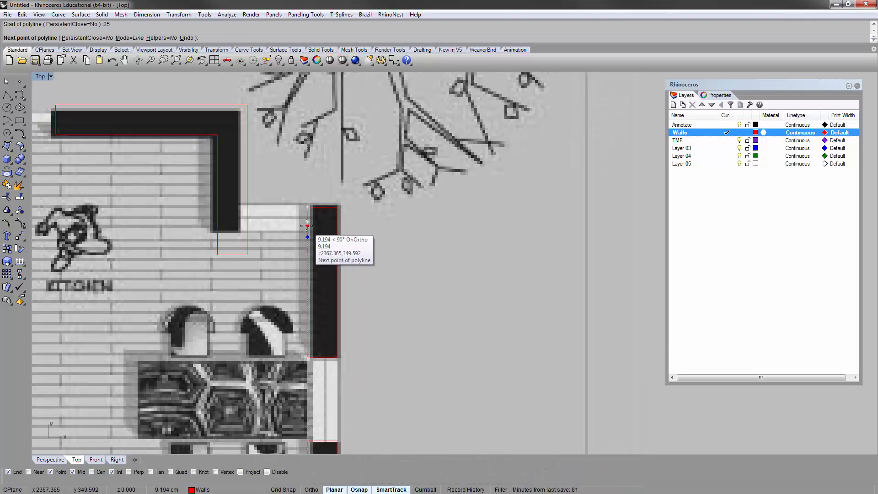
click(176, 223)
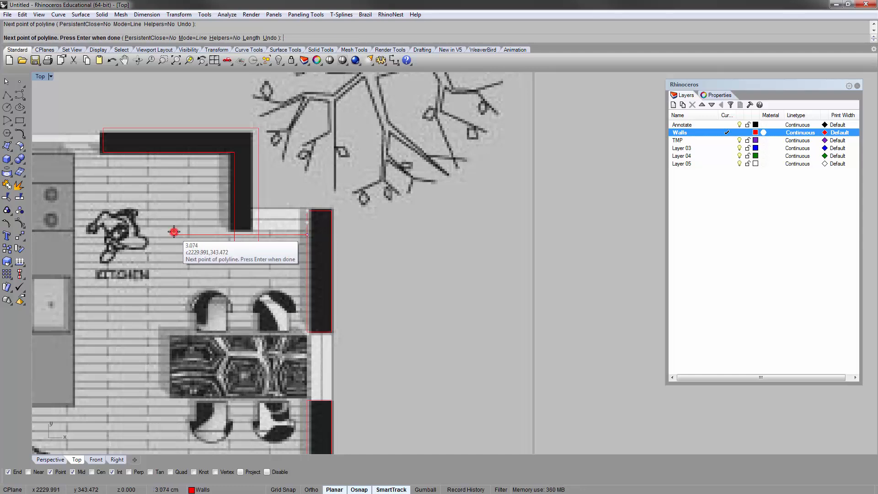
key(Return)
Step: Move the lower end points of the short kitchen wall outline up to the reference line and delete that line
scroll(268, 257, up, 3)
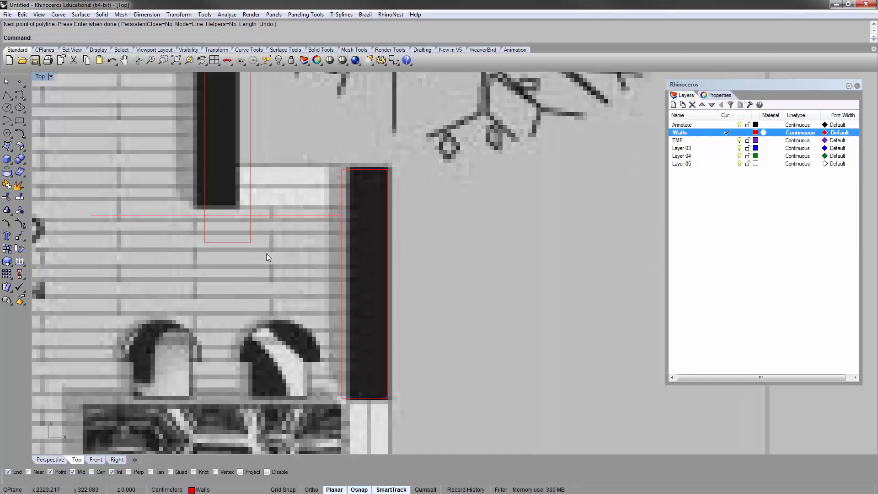
click(240, 244)
key(F10)
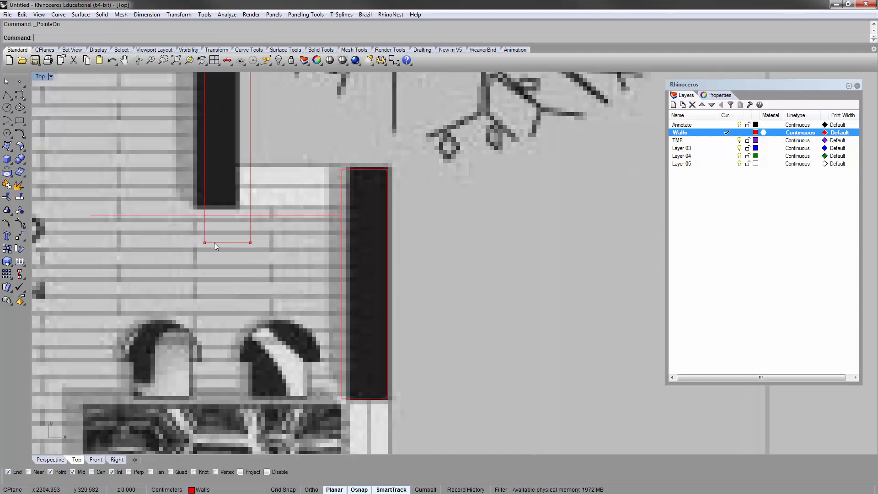
drag(187, 231, 359, 315)
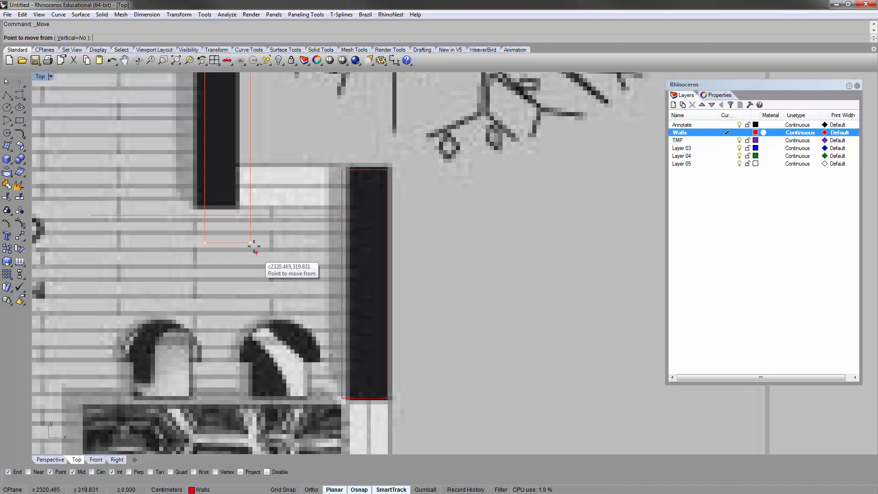
drag(250, 242, 249, 212)
drag(291, 237, 287, 216)
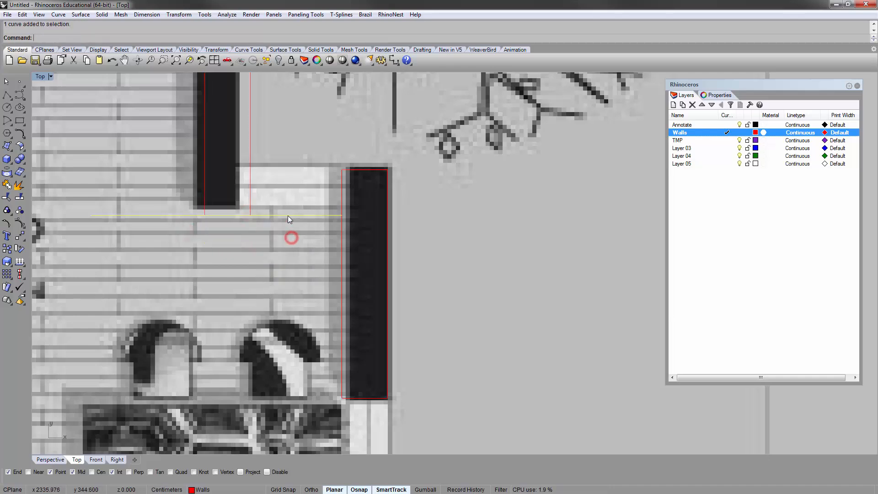
scroll(288, 233, down, 8)
key(Delete)
Step: Copy the vertical section line from the third floor plan to the fourth, using the plans' upper-left outer corners as reference points
scroll(202, 235, down, 2)
right_drag(196, 234, 376, 161)
scroll(309, 189, down, 2)
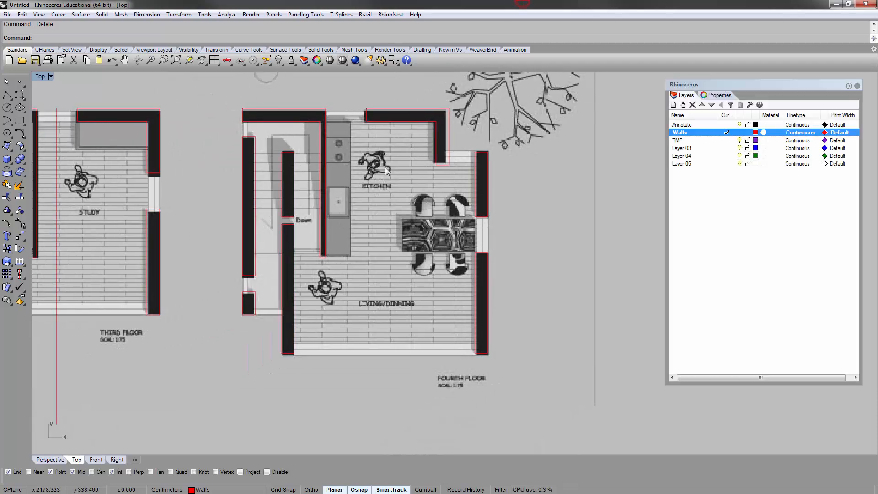
right_drag(391, 193, 330, 176)
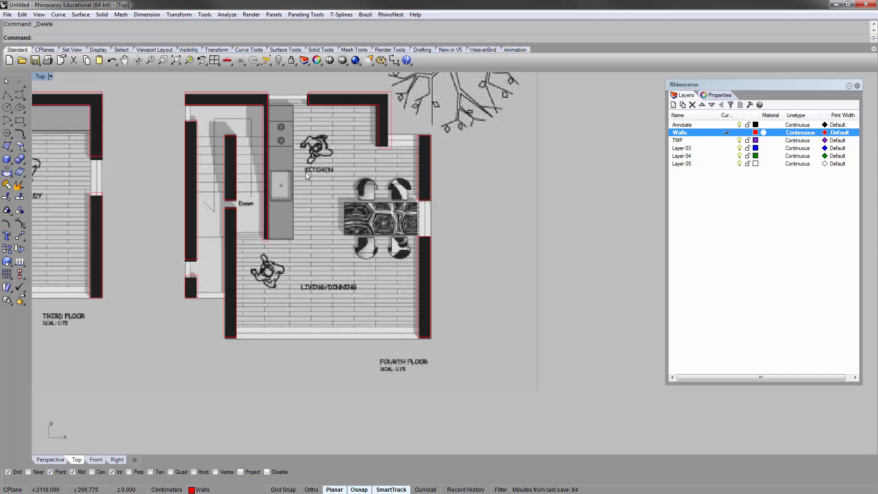
right_drag(379, 189, 368, 199)
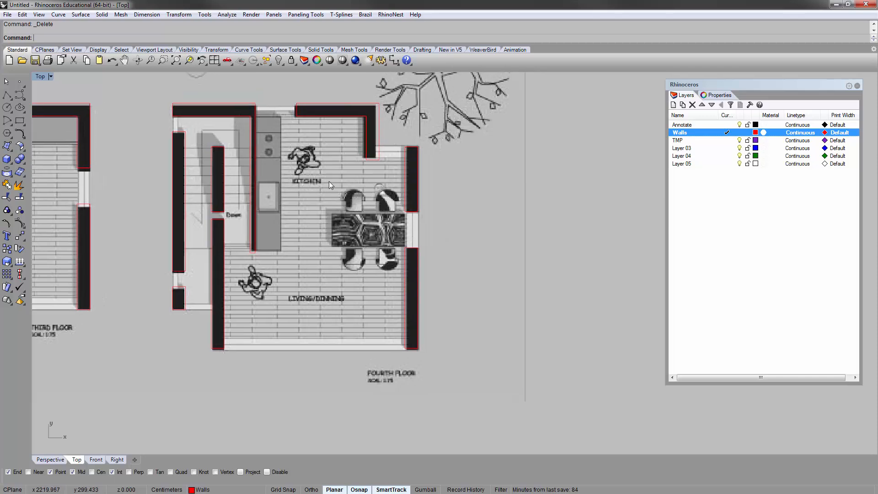
click(359, 123)
scroll(449, 144, down, 3)
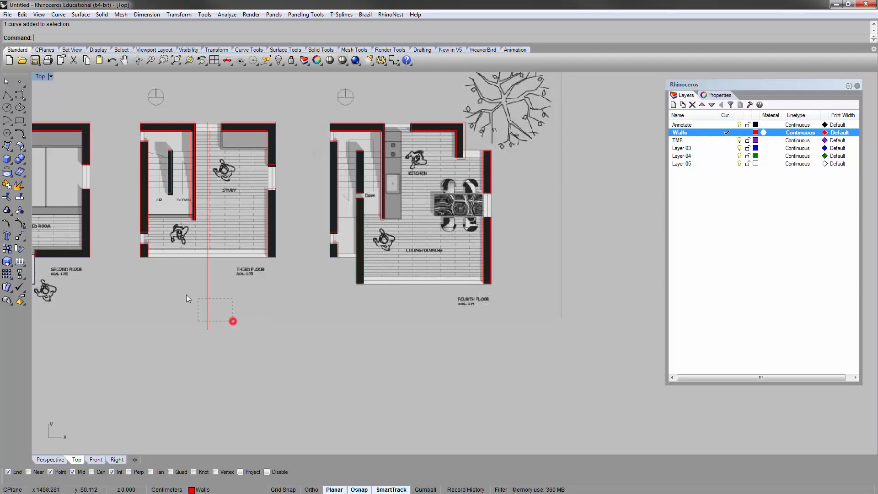
drag(233, 322, 186, 296)
text(copy)
key(Return)
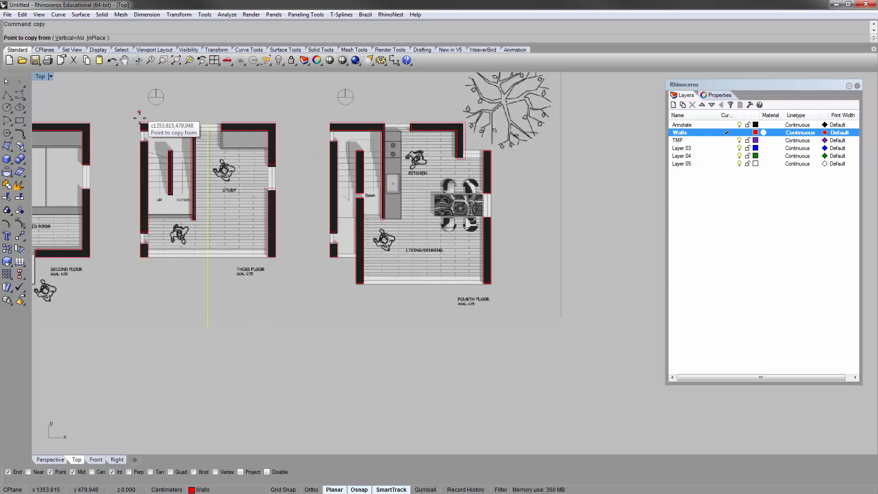
click(140, 122)
scroll(411, 143, up, 2)
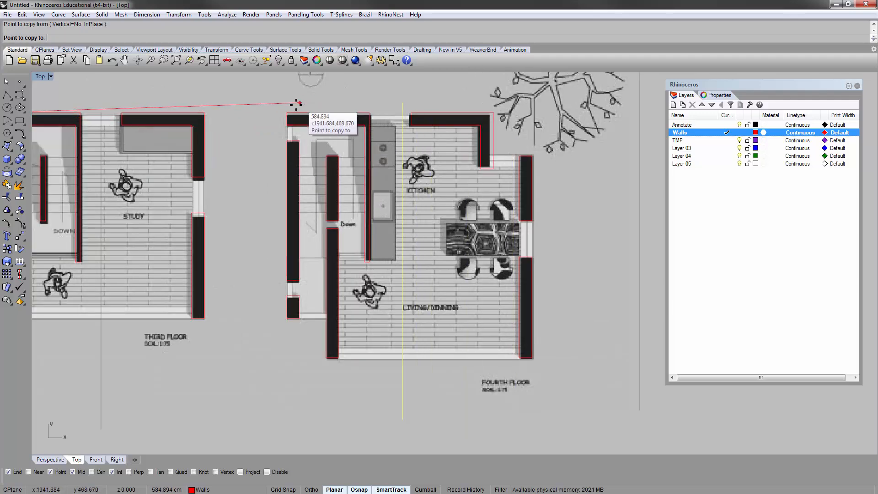
click(289, 110)
key(Return)
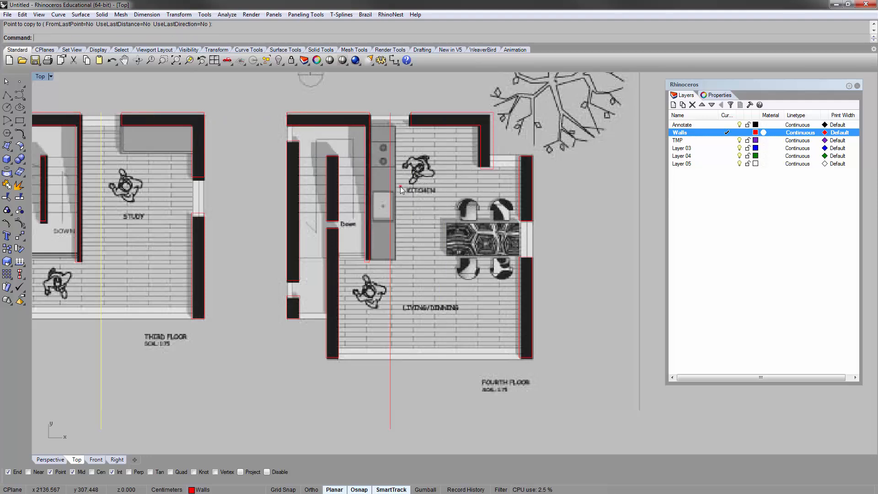
Step: Look over the wall outlines and section lines of all four floor plans
click(400, 186)
right_drag(432, 238, 473, 174)
scroll(474, 170, down, 2)
right_drag(449, 258, 468, 292)
right_drag(243, 277, 311, 316)
right_drag(486, 274, 554, 274)
scroll(555, 278, down, 3)
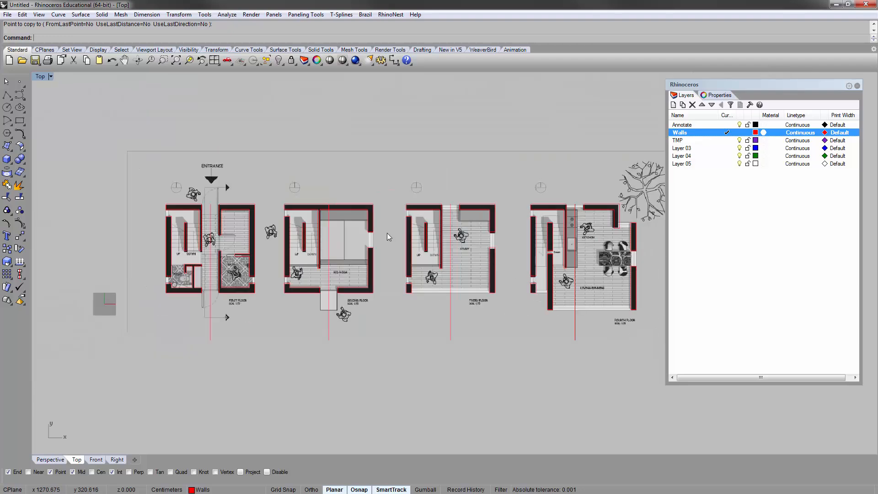
right_drag(404, 216, 375, 163)
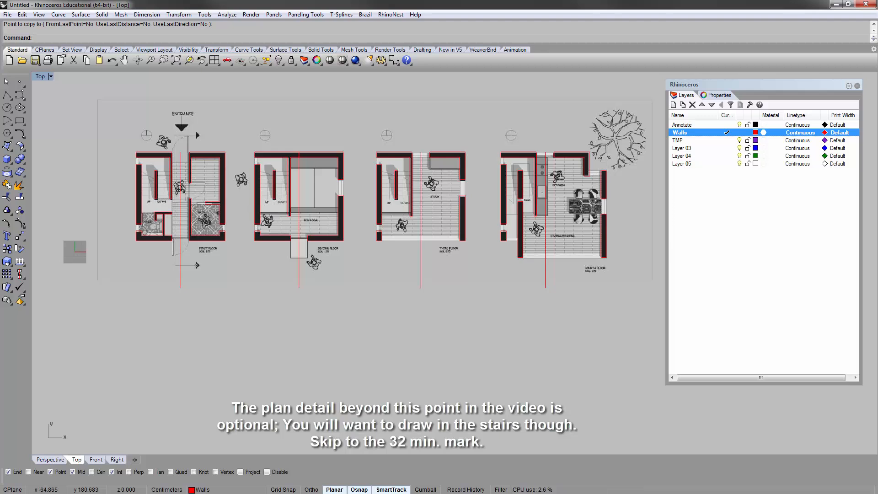
Step: Rename Layer 03 as Elevation
click(717, 232)
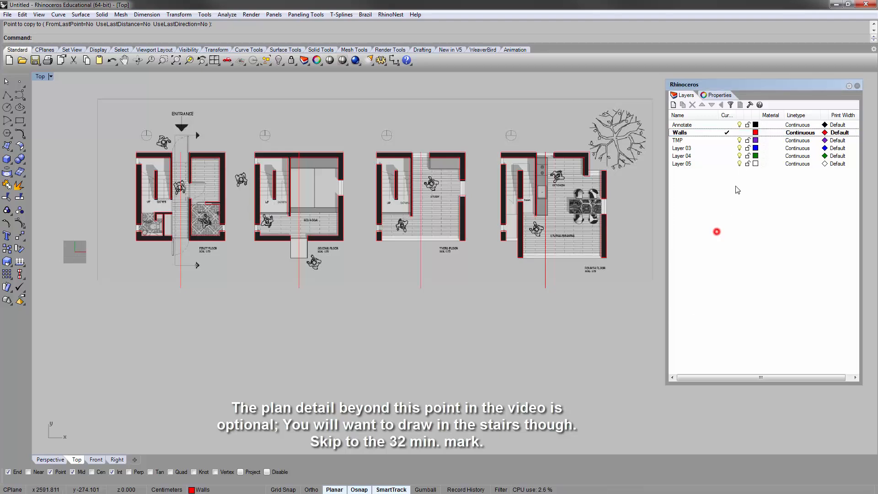
double_click(707, 149)
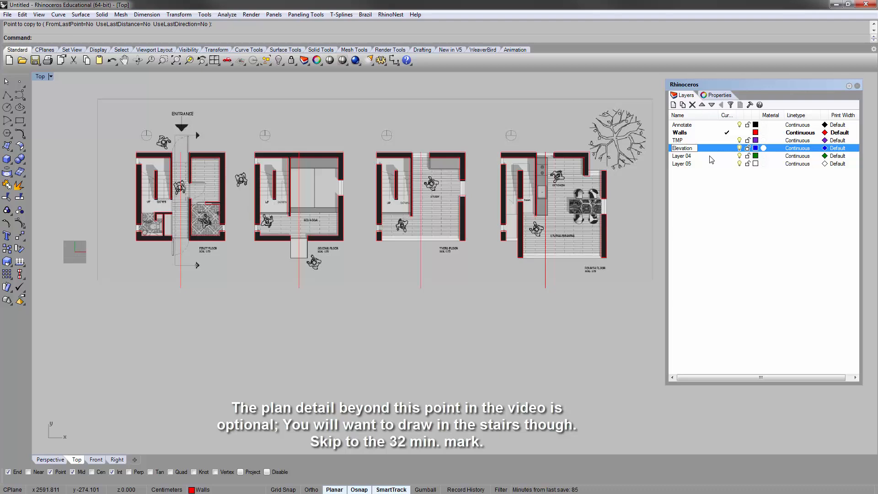
click(719, 196)
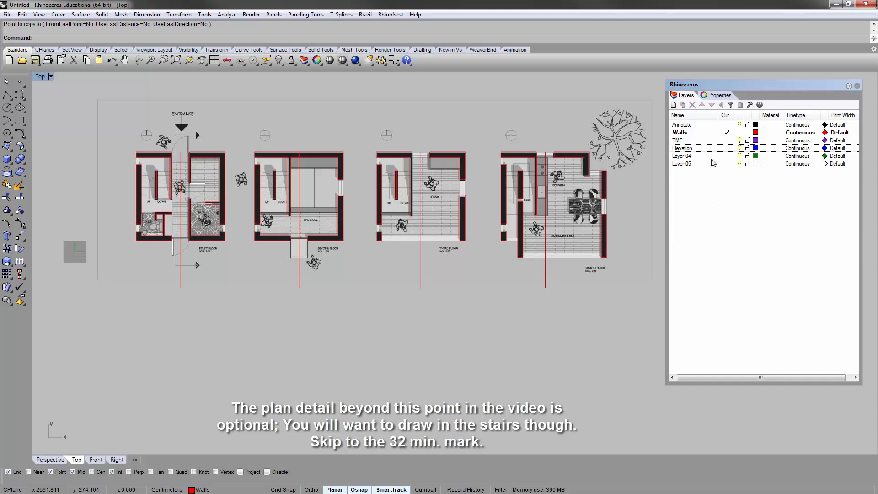
Step: Set the Elevation layer's colour to Light Gray and change it to Gray
click(756, 148)
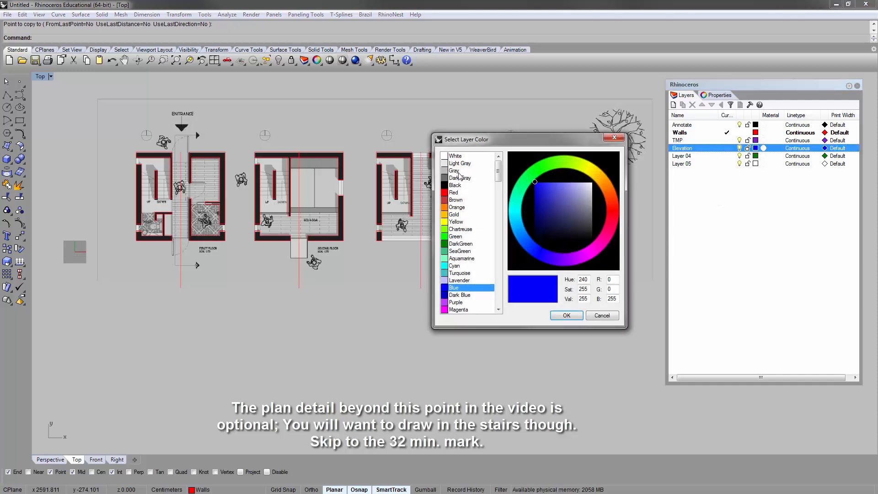
click(460, 165)
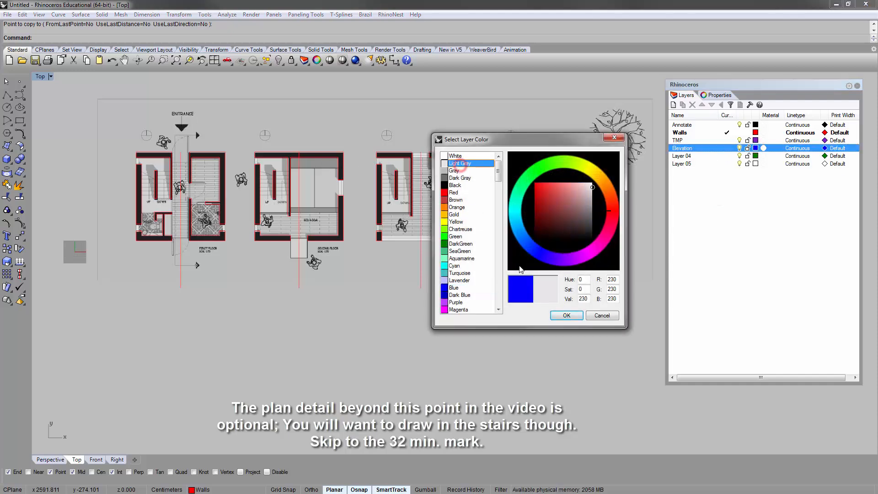
click(567, 315)
right_drag(530, 320, 441, 318)
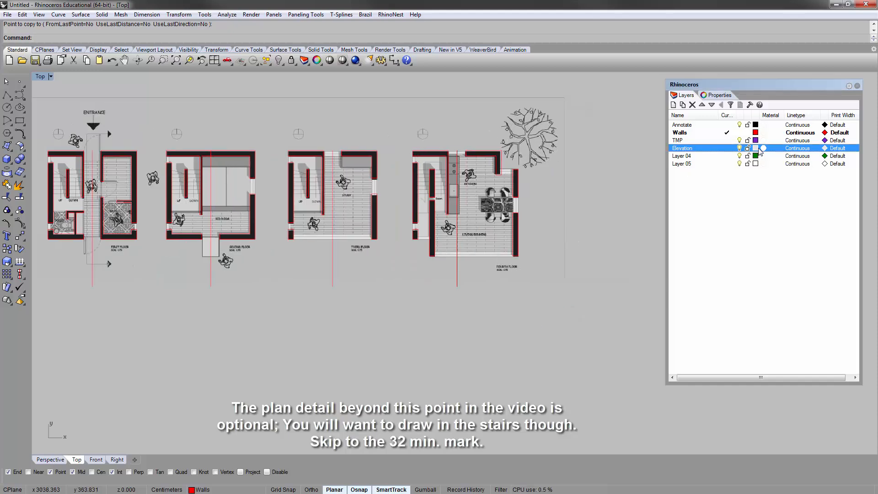
click(755, 149)
click(461, 174)
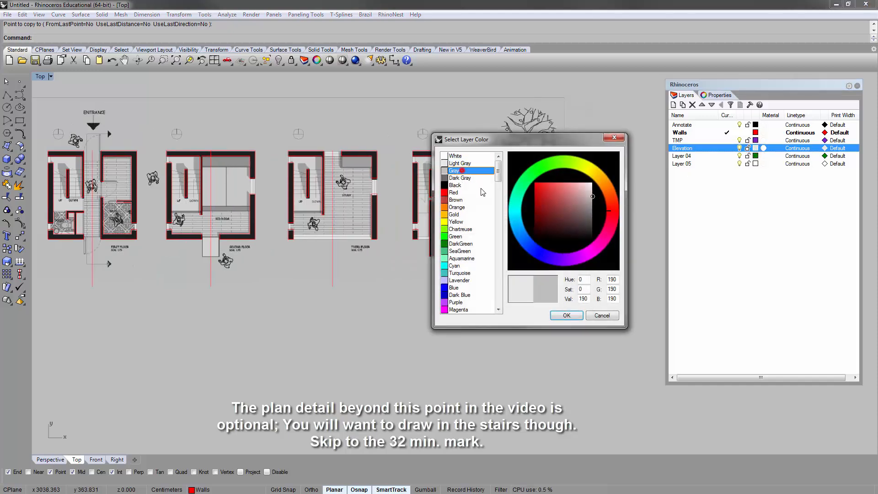
click(559, 317)
Step: Start a polyline near the fourth floor's right wall and make Elevation the current layer for it
scroll(503, 179, up, 10)
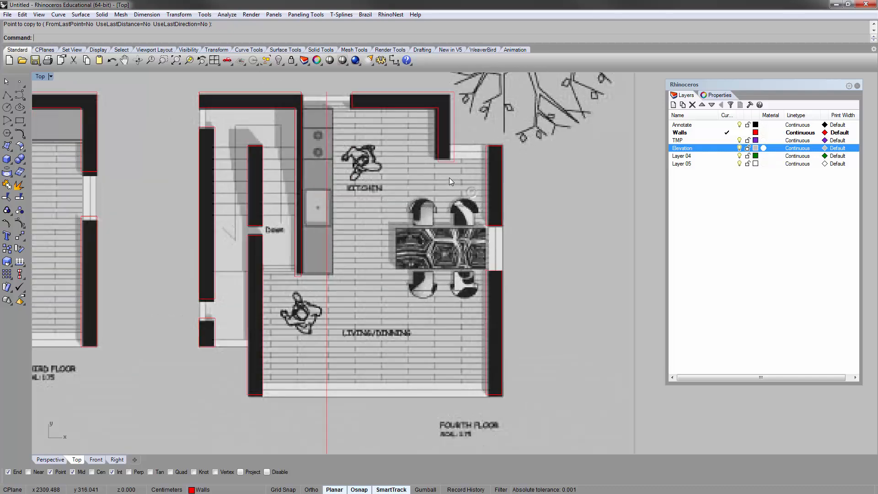
text(polyline)
key(Return)
scroll(509, 129, up, 8)
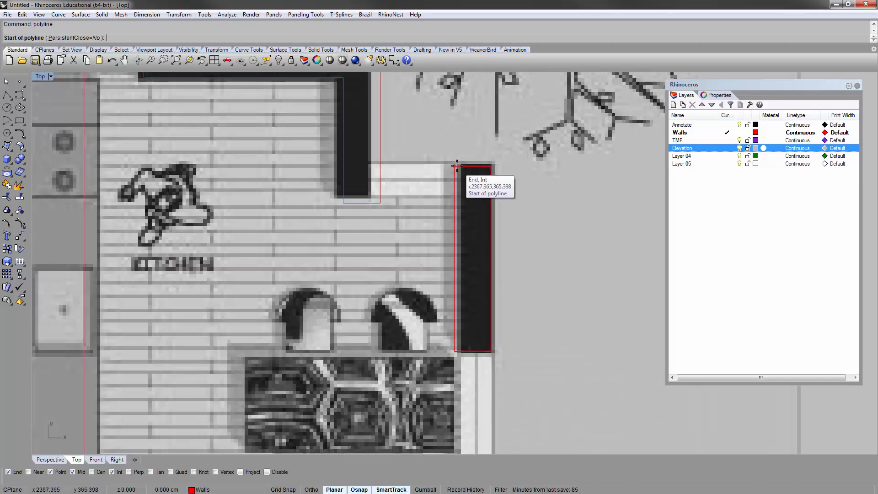
click(727, 149)
click(585, 173)
key(Down)
key(Left)
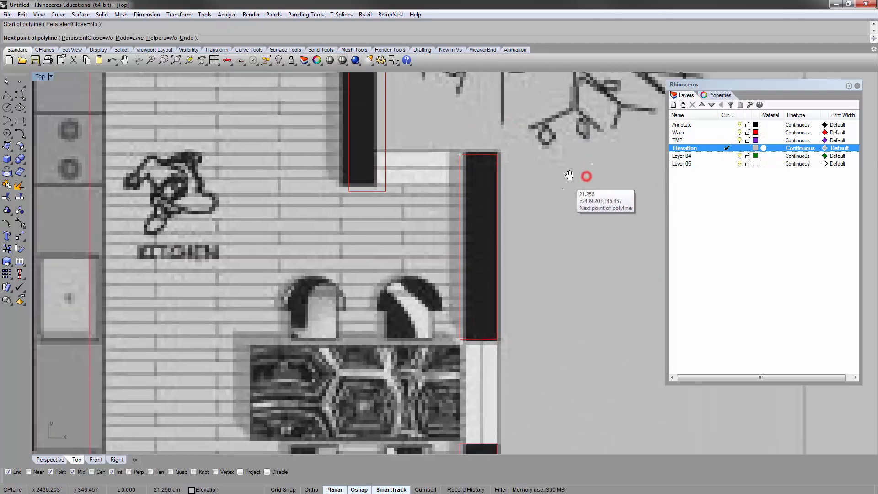
key(Escape)
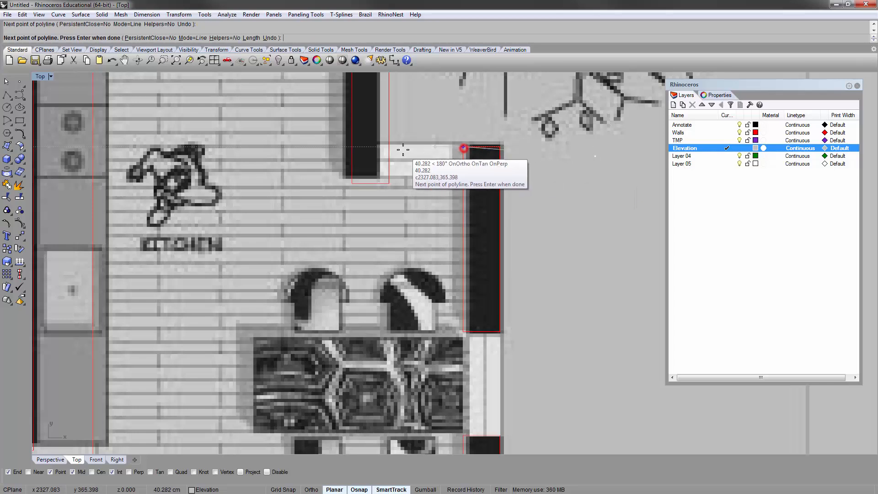
Step: Draw two horizontal lines across the opening between the short kitchen wall and the right wall, the upper one 50 cm long
key(Return)
click(461, 145)
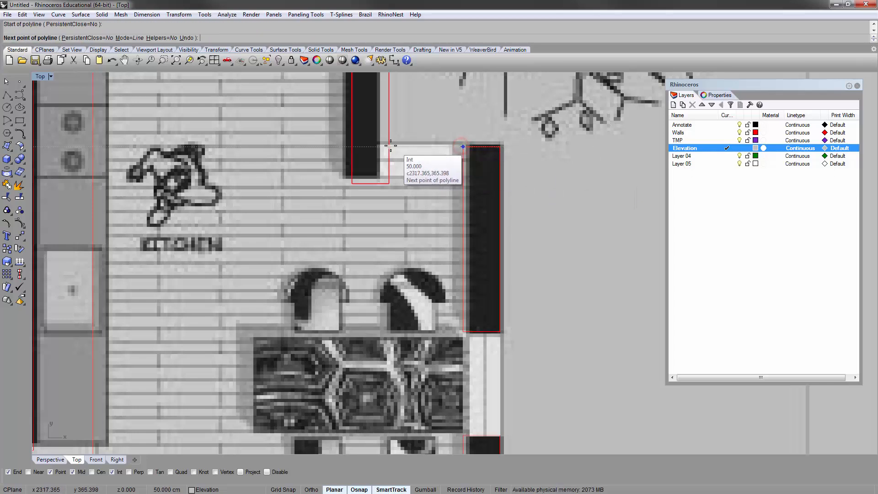
key(Return)
click(389, 183)
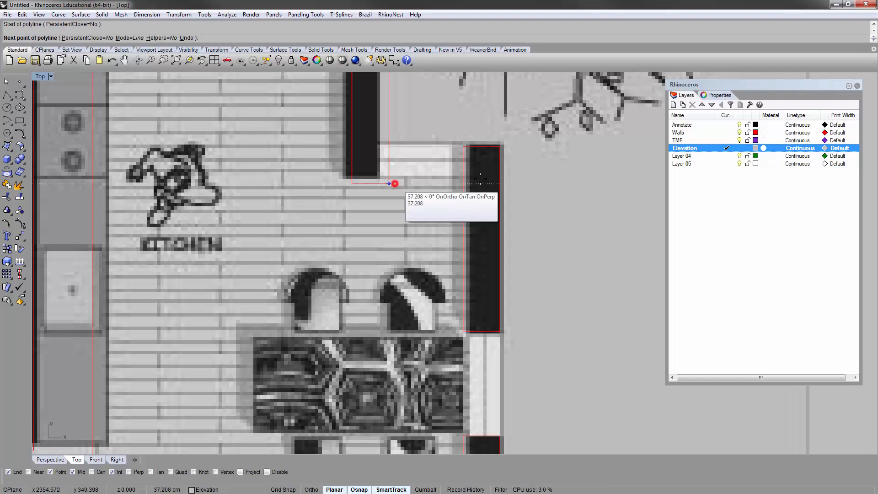
click(463, 184)
key(Return)
Step: Draw a vertical line along the outer edge of the window opening beside the dining table, joining the two wall corners
scroll(463, 183, down, 10)
right_drag(507, 231, 492, 147)
scroll(462, 163, up, 6)
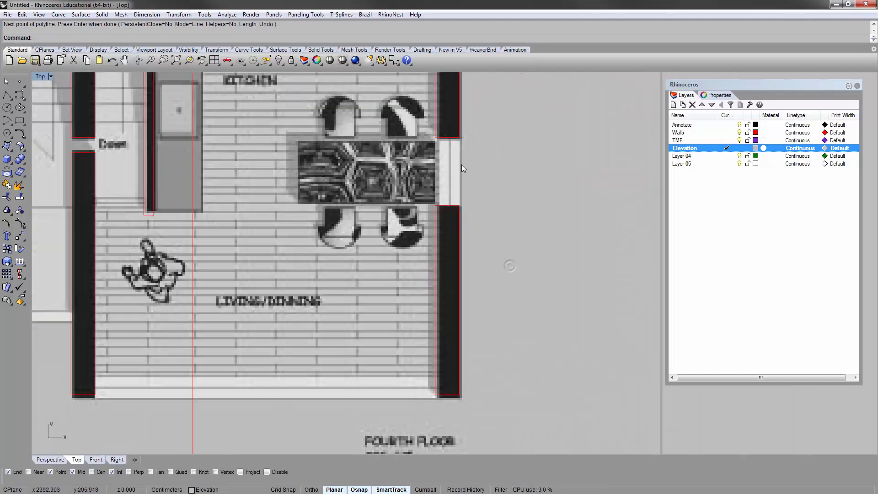
key(Return)
click(459, 138)
click(460, 207)
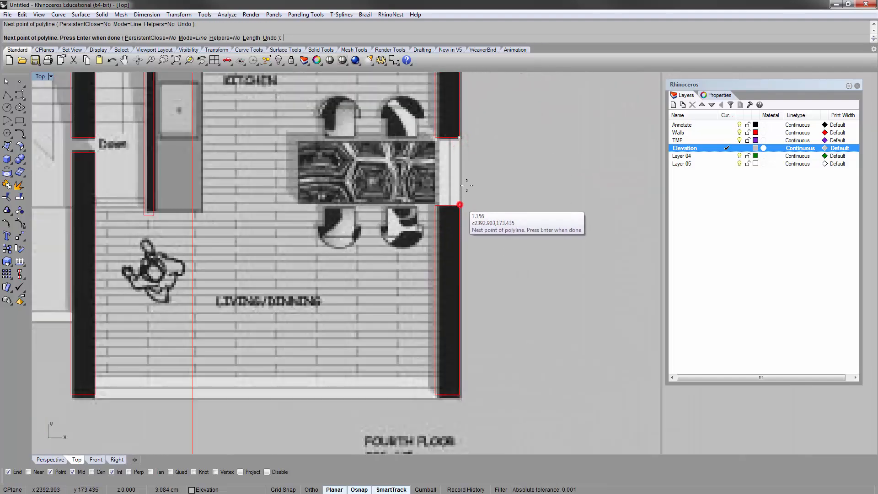
key(Return)
Step: Set the Elevation layer's colour to DarkGreen
click(755, 147)
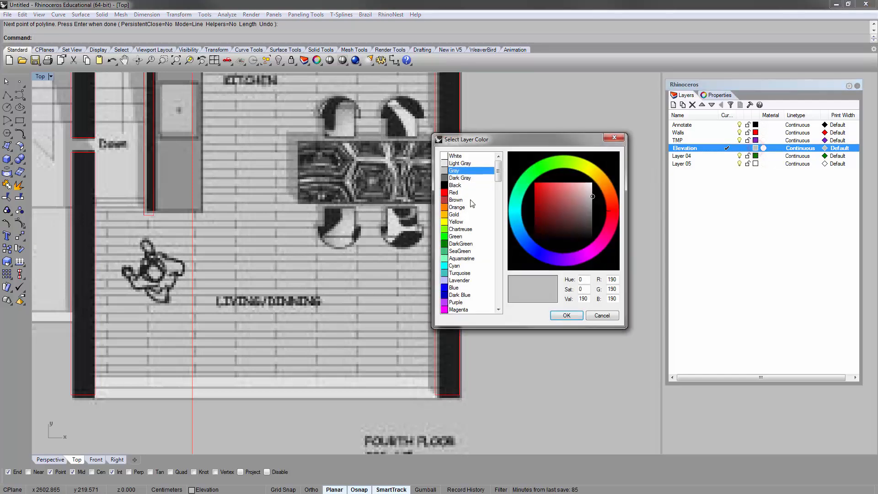
click(461, 244)
click(566, 315)
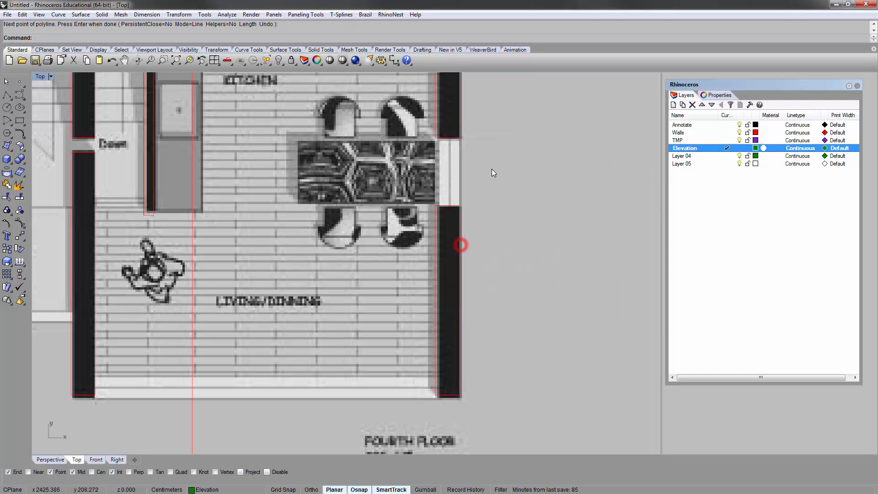
Step: Draw a 70 cm vertical line along the inner edge of the window opening beside the dining table
right_drag(536, 163, 489, 193)
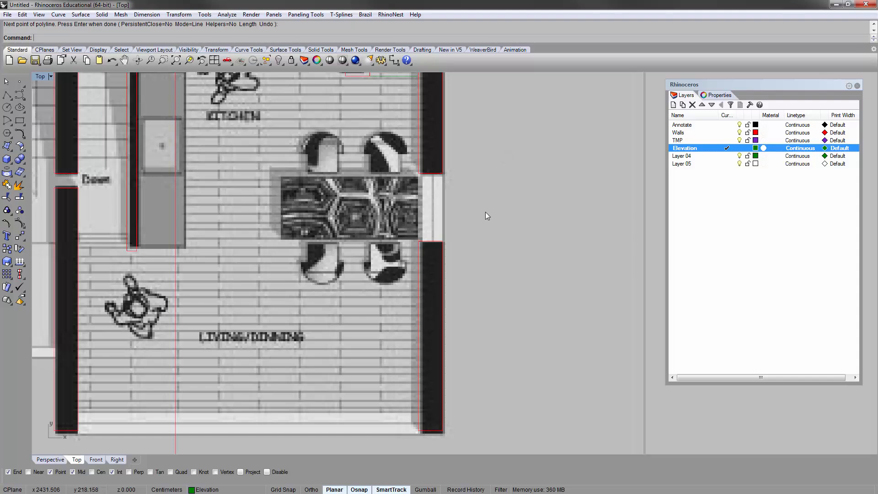
key(Return)
click(417, 176)
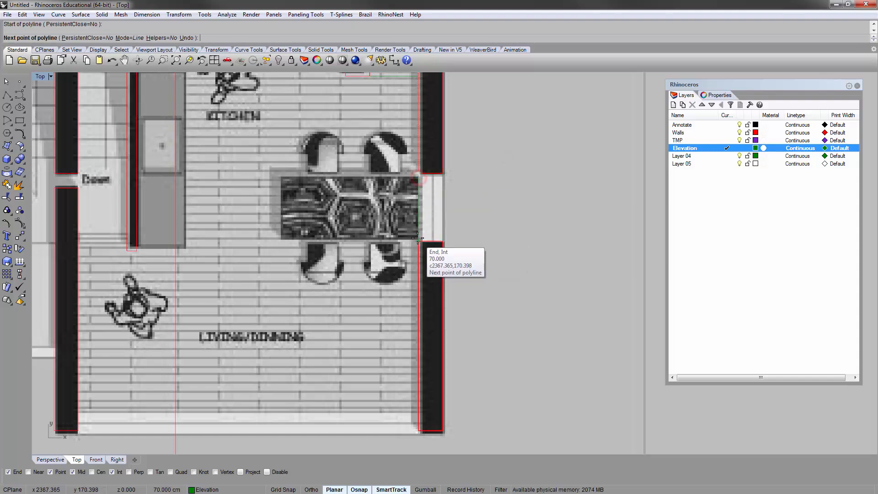
click(419, 238)
Step: Draw a horizontal line across the living/dining room's open front, and another from the short stair wall's end to the adjacent outer wall
right_drag(418, 238, 512, 90)
click(418, 431)
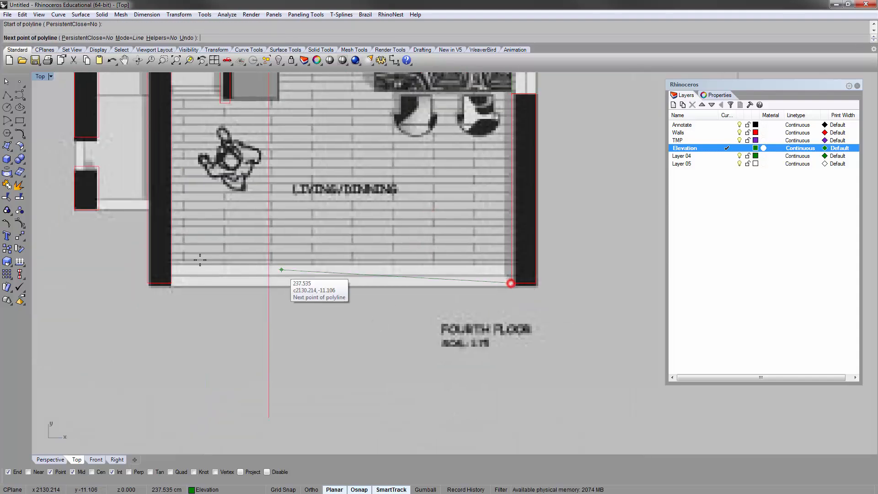
key(Return)
right_drag(177, 88, 186, 164)
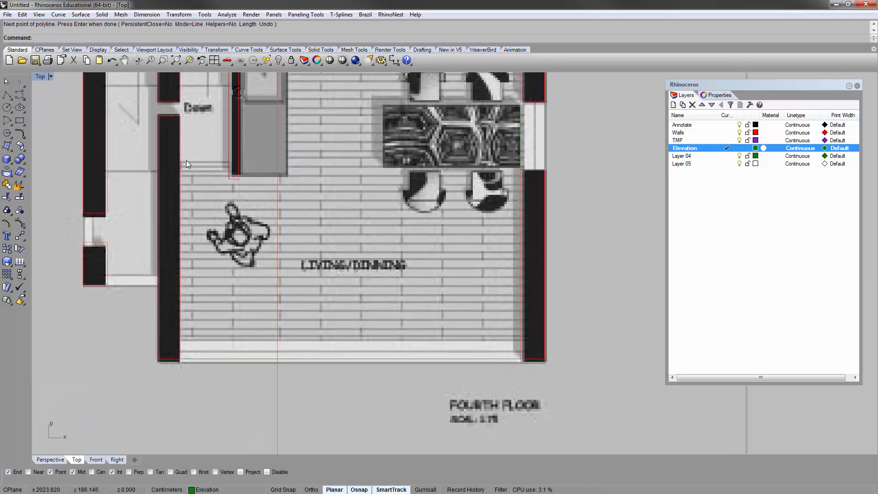
key(Return)
click(228, 179)
key(Escape)
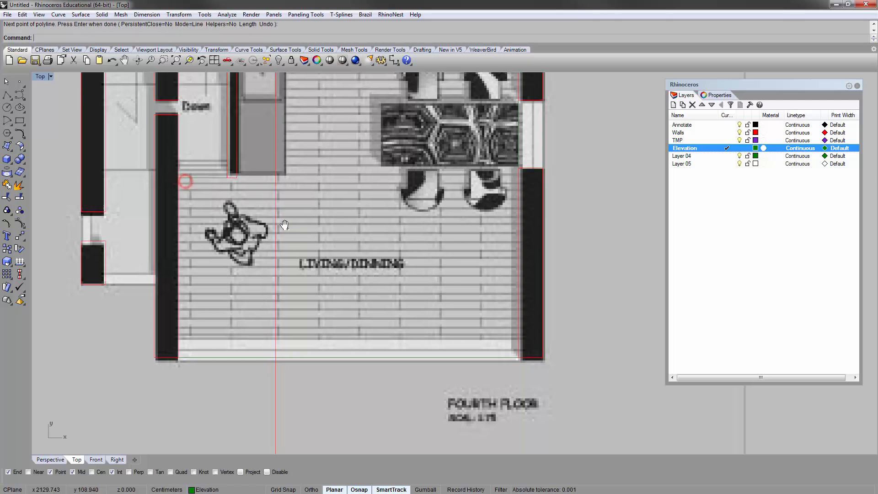
Step: Draw the edge lines of the small window beside the lower stair passage, and a horizontal line across the passage's open end
right_drag(106, 223, 106, 214)
key(Return)
click(81, 211)
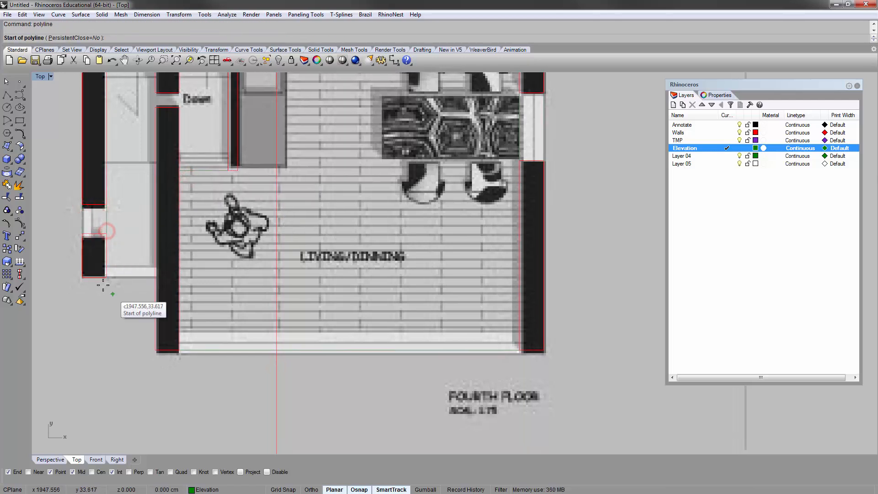
click(152, 278)
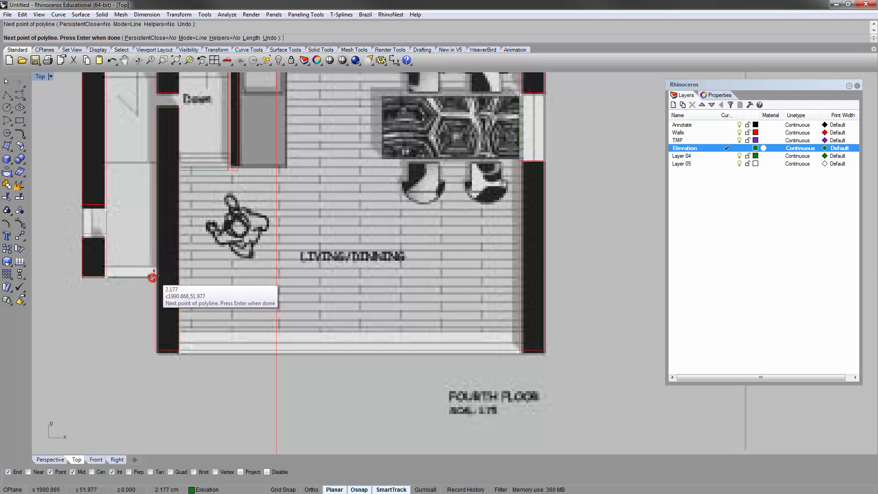
key(Return)
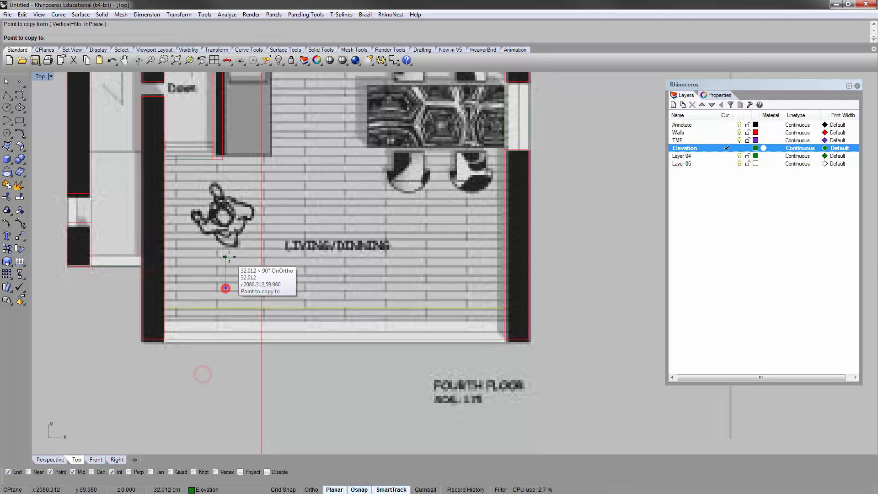
Step: Copy the living/dining front line upward to the inner sill edge, and set the Elevation layer's colour to a brighter green
click(756, 148)
key(Return)
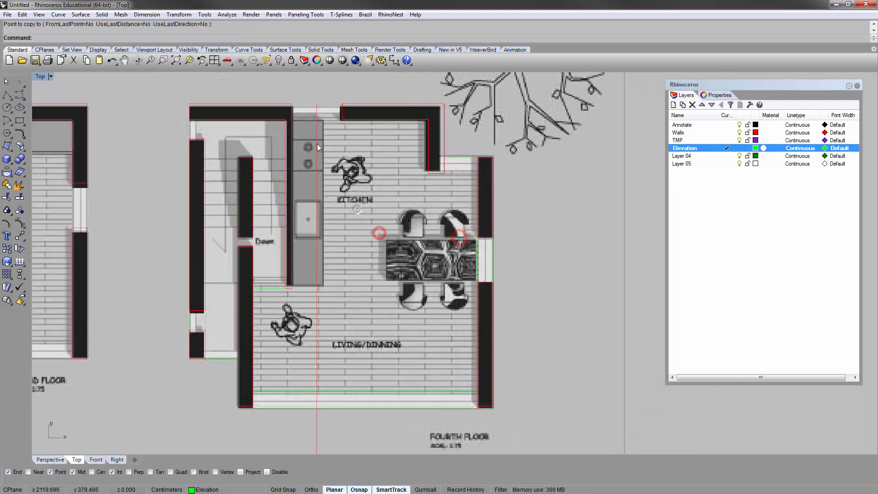
Step: Draw the outer and inner edge lines of the window opening above the kitchen counter, the inner one 80 cm long
scroll(318, 144, up, 3)
click(295, 123)
key(Escape)
key(Return)
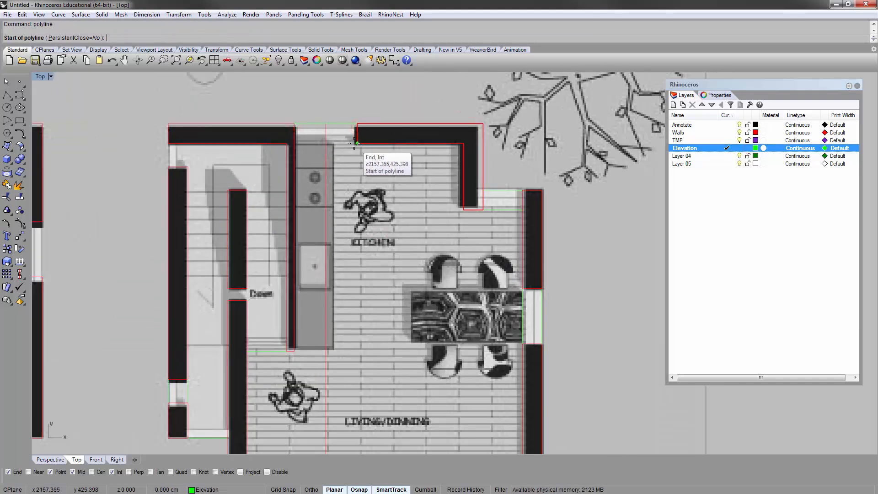
click(355, 143)
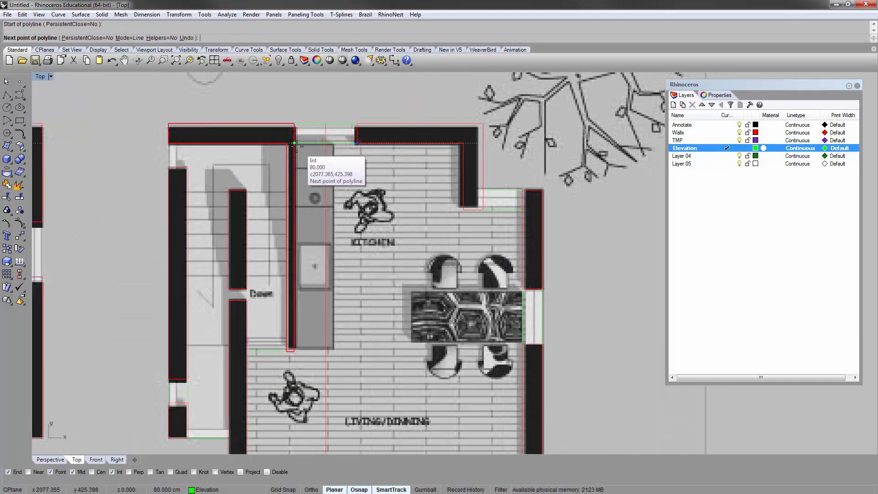
click(296, 143)
key(Return)
Step: Draw the vertical edge lines of the window opening at the upper corner of the stairwell's outer wall
key(Return)
click(169, 166)
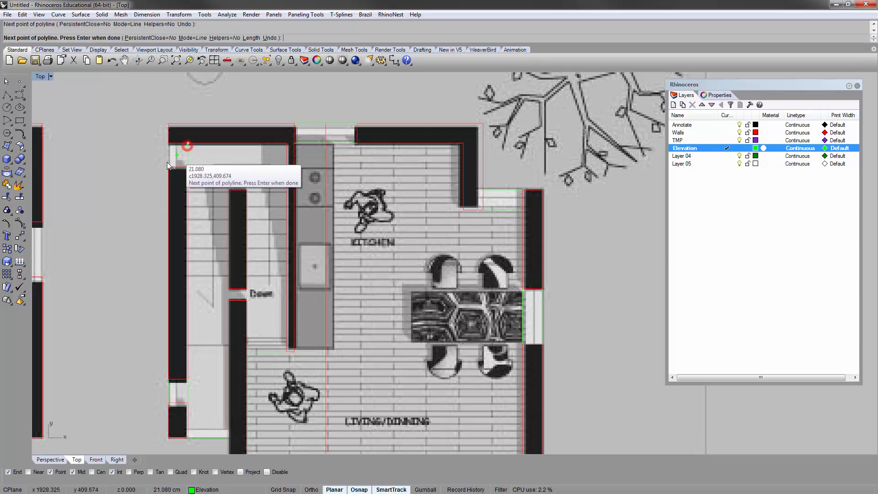
key(Return)
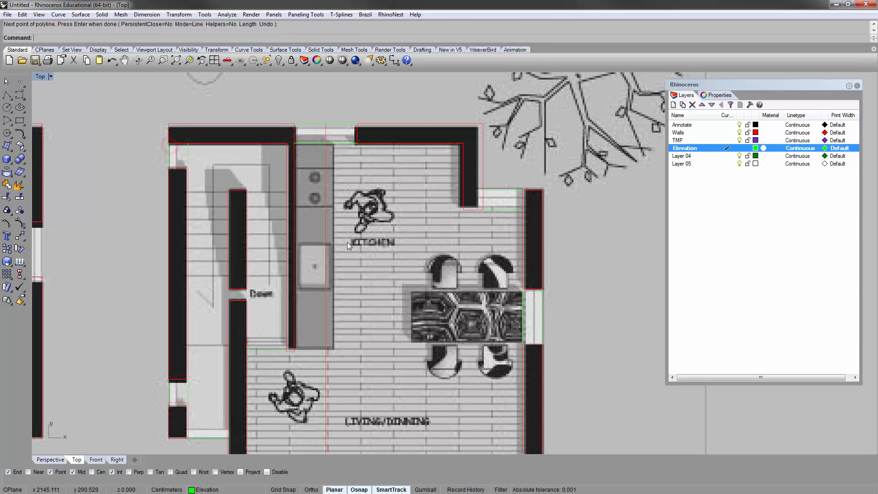
Step: Draw a horizontal line across the fourth-floor stairwell between its side walls, level with the upper end of the central wall
right_drag(271, 241, 307, 186)
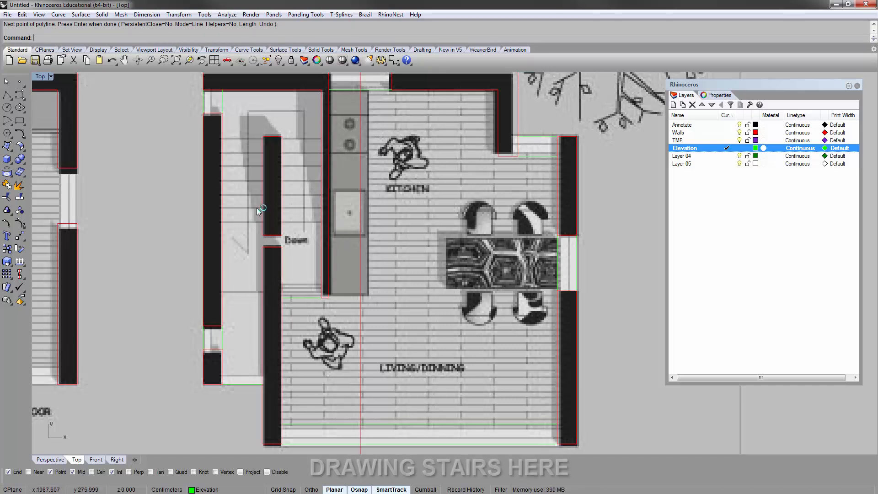
right_drag(256, 207, 254, 212)
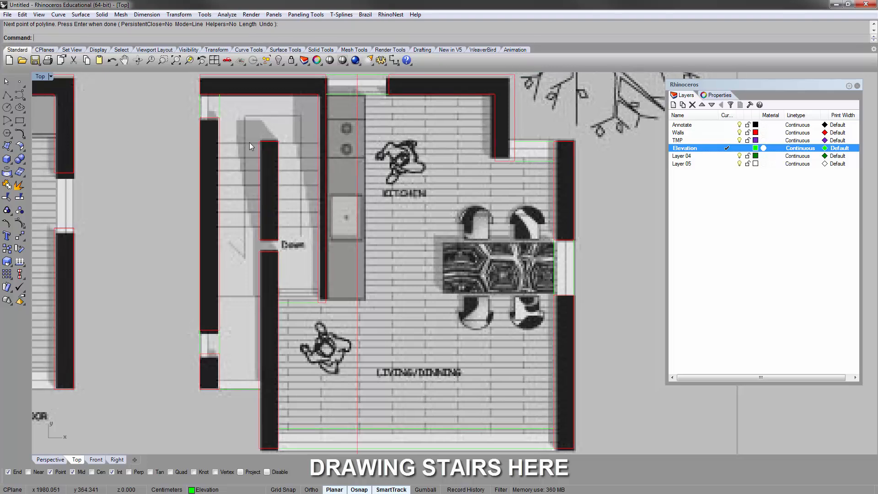
scroll(249, 143, up, 5)
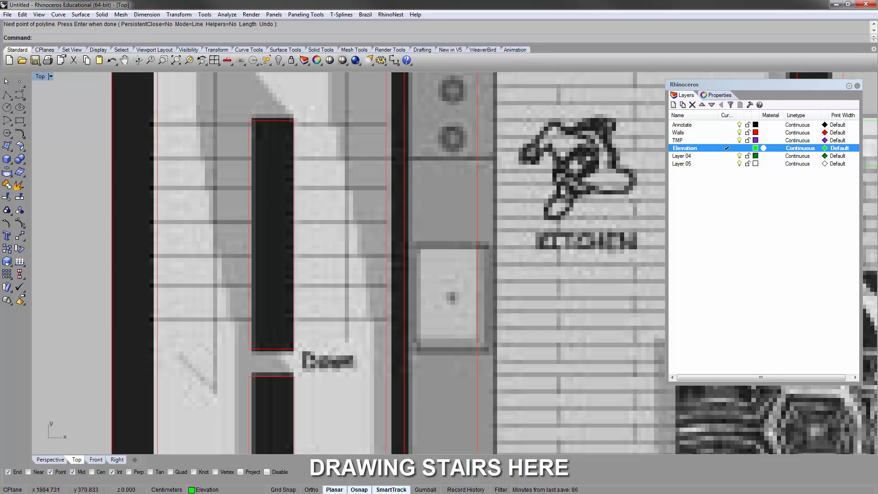
right_drag(248, 131, 223, 135)
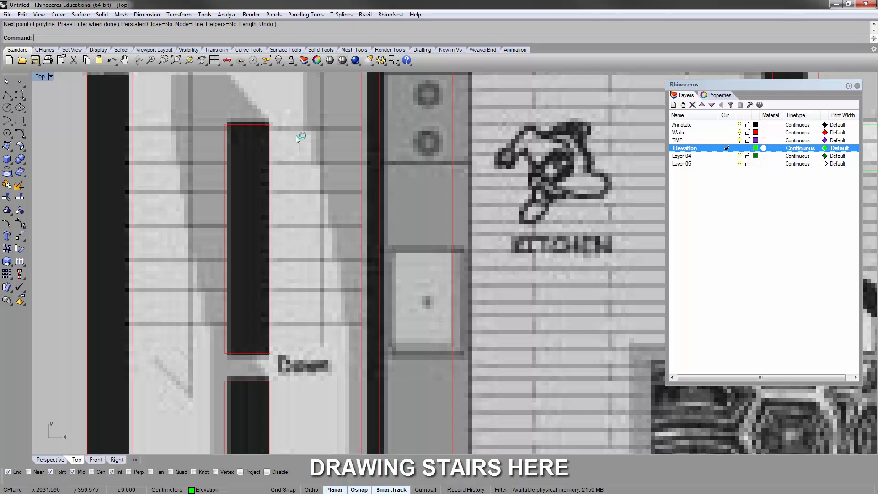
key(Return)
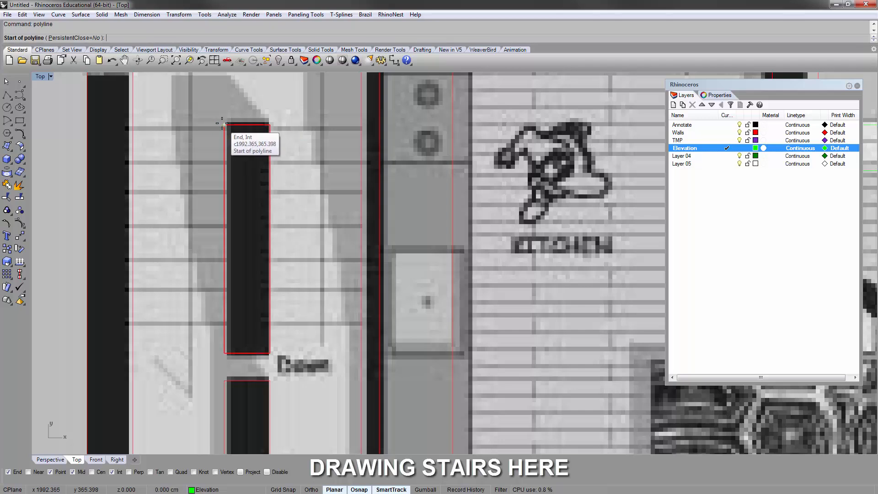
click(134, 127)
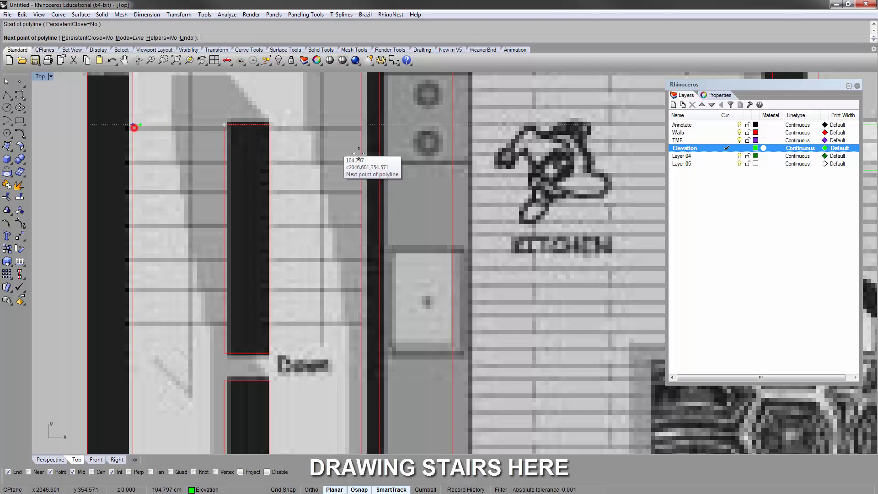
click(363, 125)
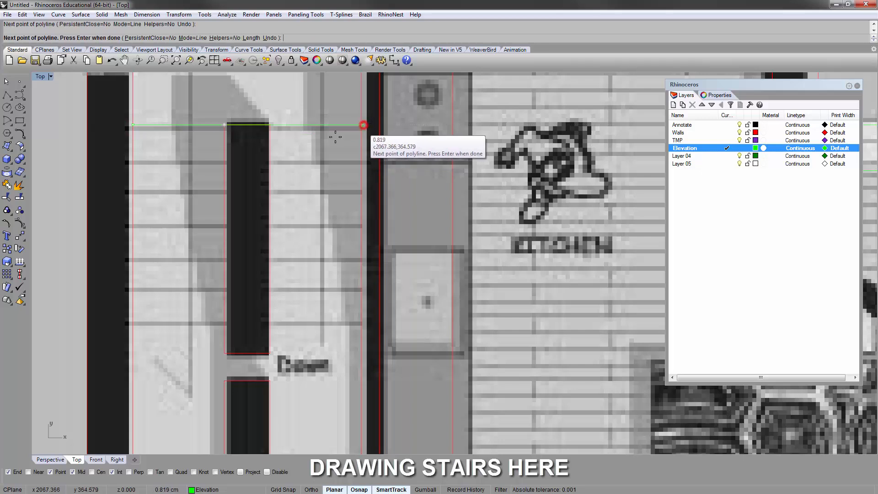
key(Return)
Step: Enable the Gumball and move the stairwell line by -5 cm along the Y axis
click(314, 126)
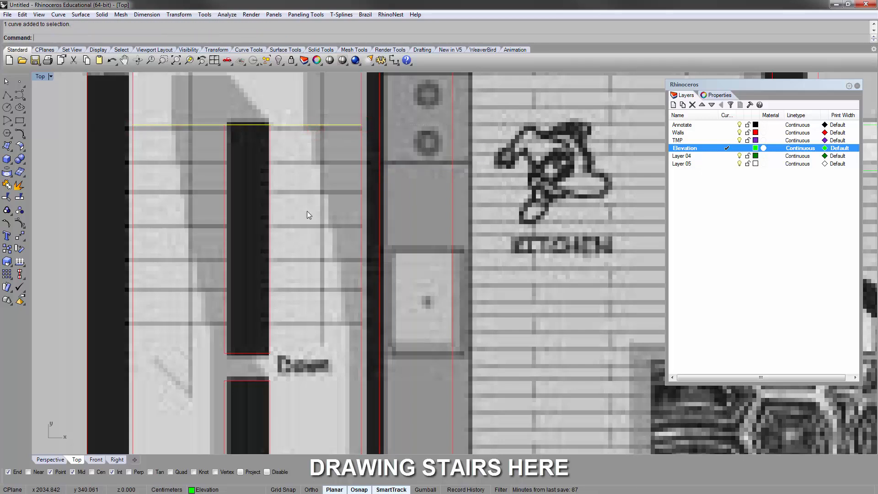
click(431, 489)
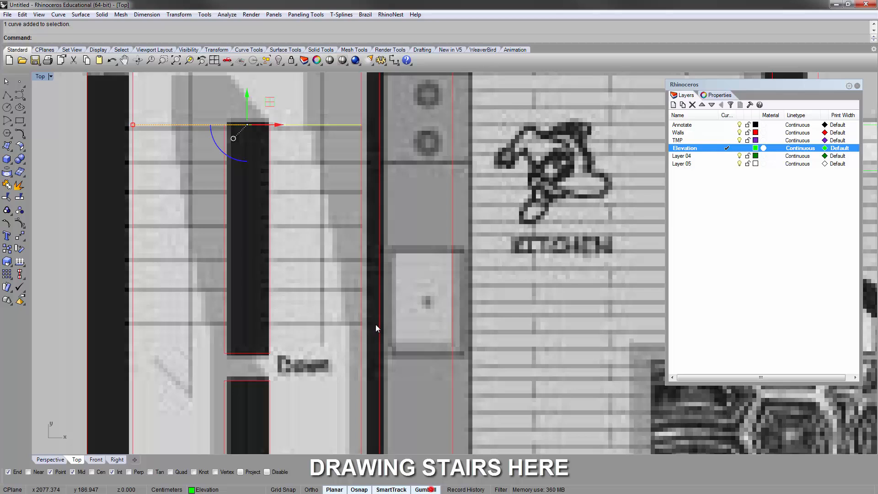
click(247, 105)
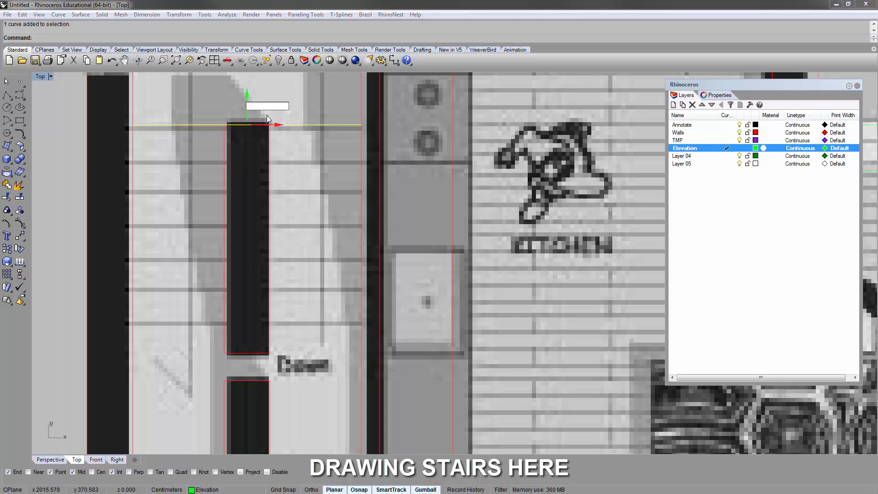
text(-5)
key(Return)
key(Escape)
Step: Copy the first stair tread line straight down by 17.75 cm
right_drag(267, 148, 247, 129)
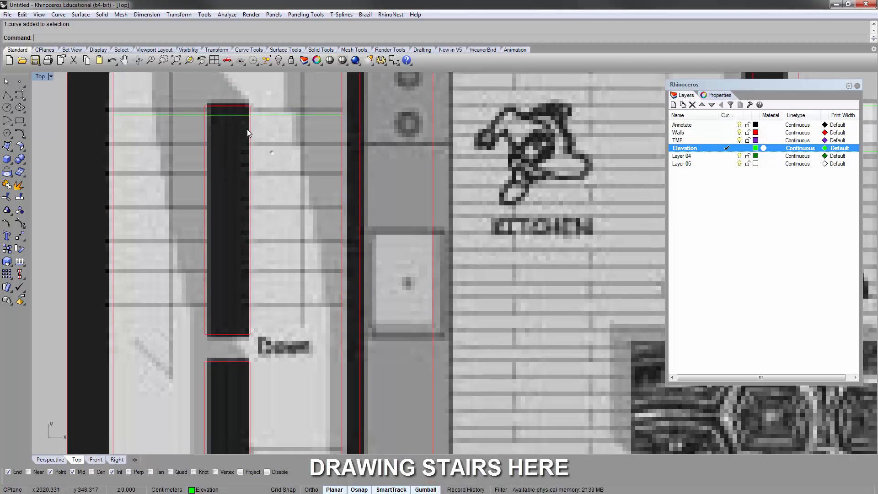
click(197, 114)
right_drag(167, 123, 200, 159)
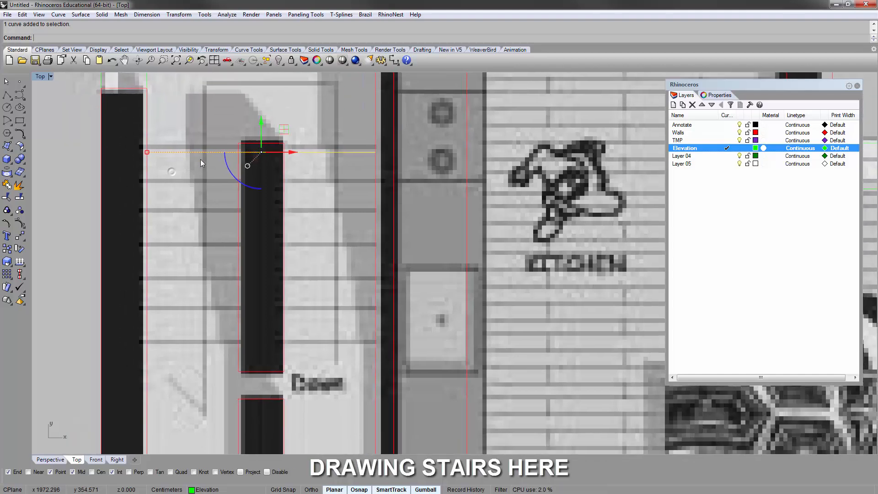
scroll(199, 167, down, 3)
right_drag(208, 259, 195, 274)
scroll(183, 192, up, 4)
click(202, 110)
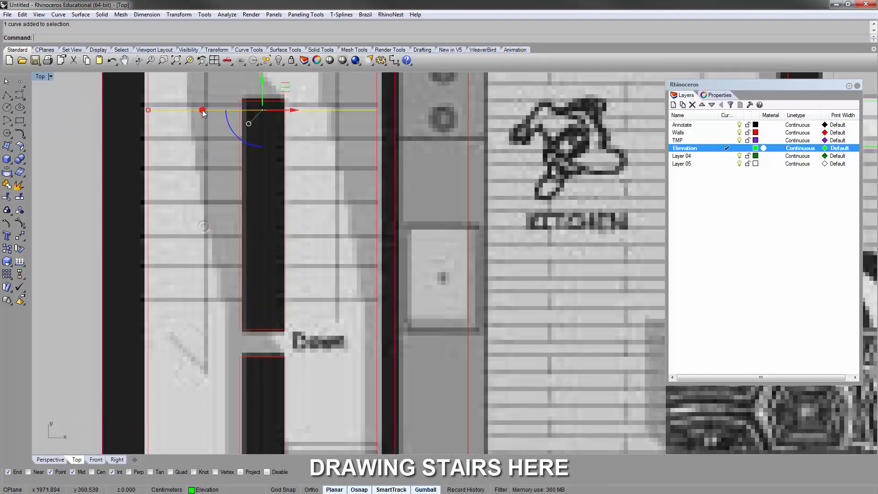
text(copy)
key(Return)
click(182, 156)
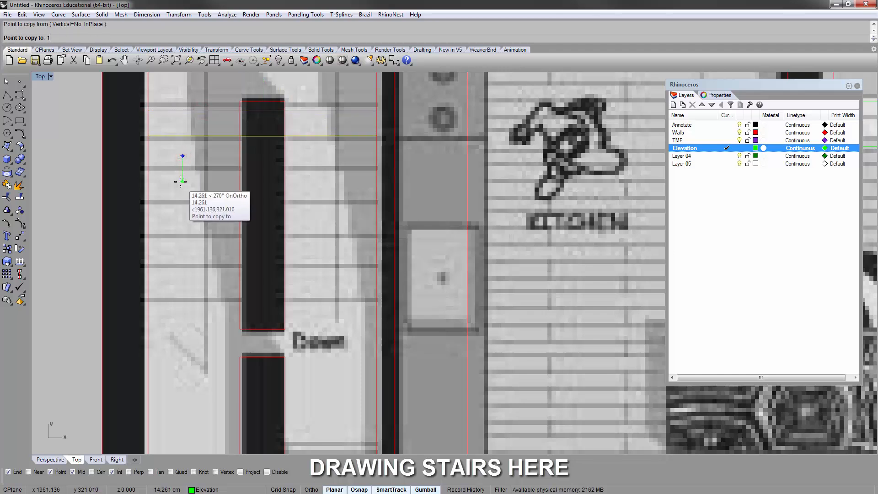
text(17.75)
key(Return)
key(Return)
Step: Copy the second tread line downward five times at the same 17.75 cm spacing, using the existing tread ends as reference points
click(224, 142)
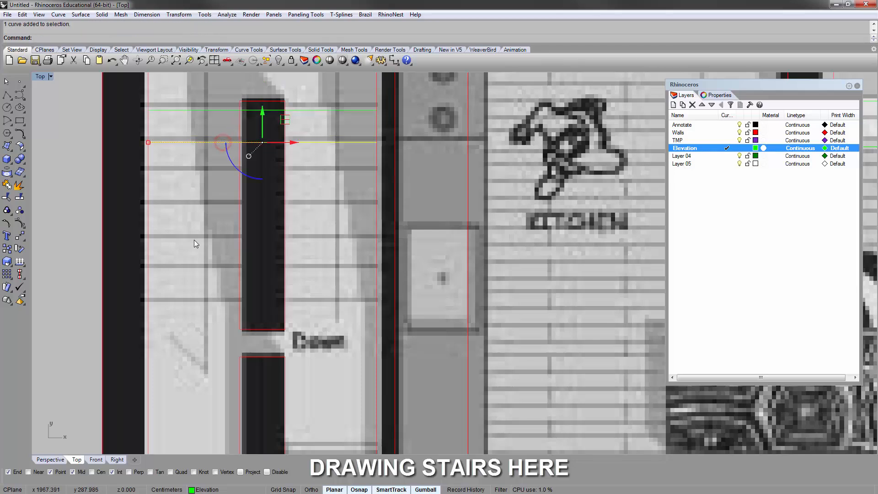
key(Return)
click(148, 110)
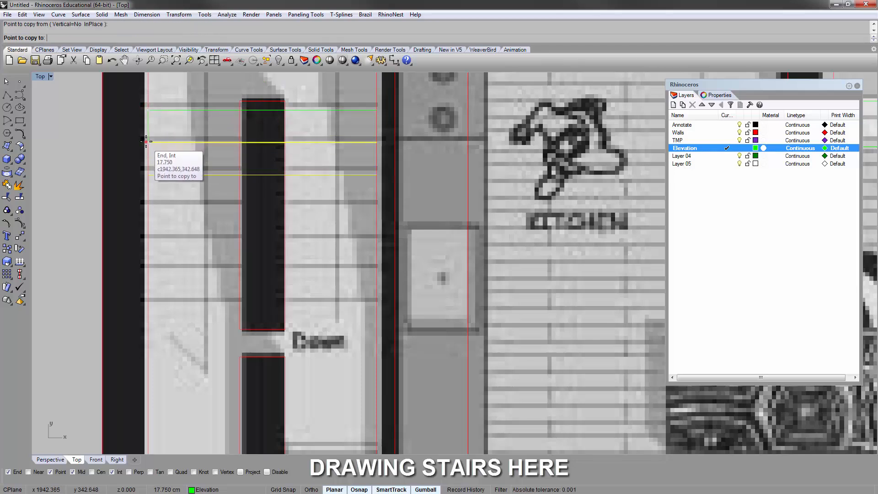
click(148, 142)
click(148, 174)
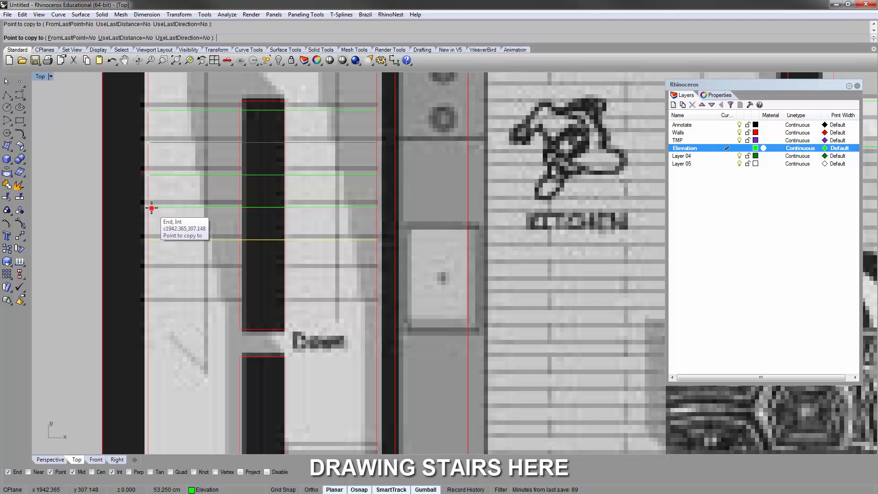
click(149, 207)
click(149, 238)
click(152, 272)
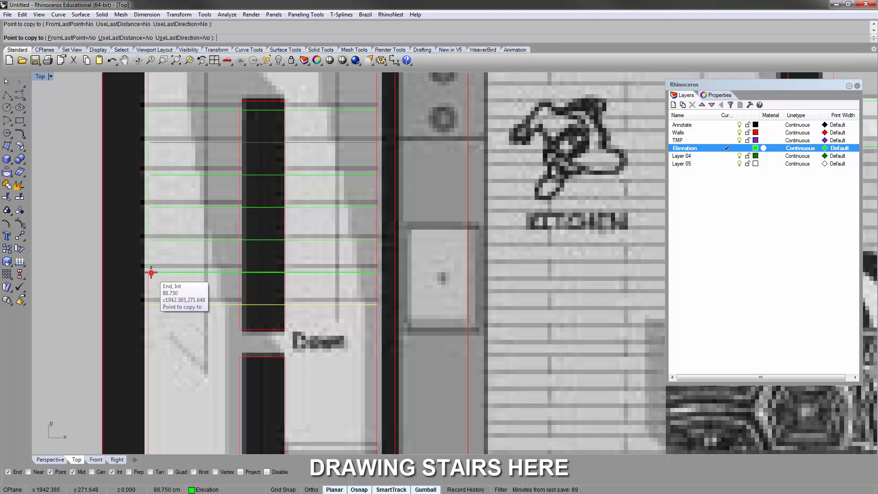
key(Return)
Step: Trim away the portions of the seven tread lines inside the central stair wall, using the wall outline as the cutting object
scroll(268, 332, down, 3)
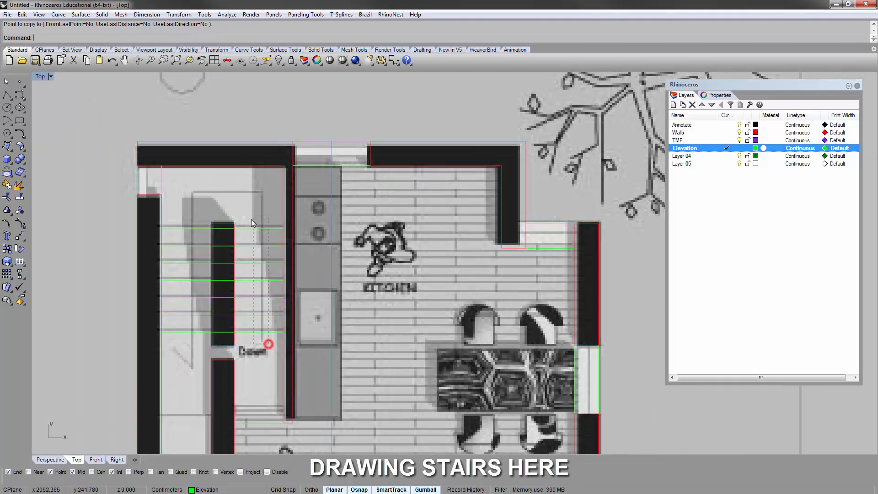
drag(251, 219, 251, 220)
click(251, 206)
right_drag(244, 210, 262, 177)
scroll(260, 169, up, 6)
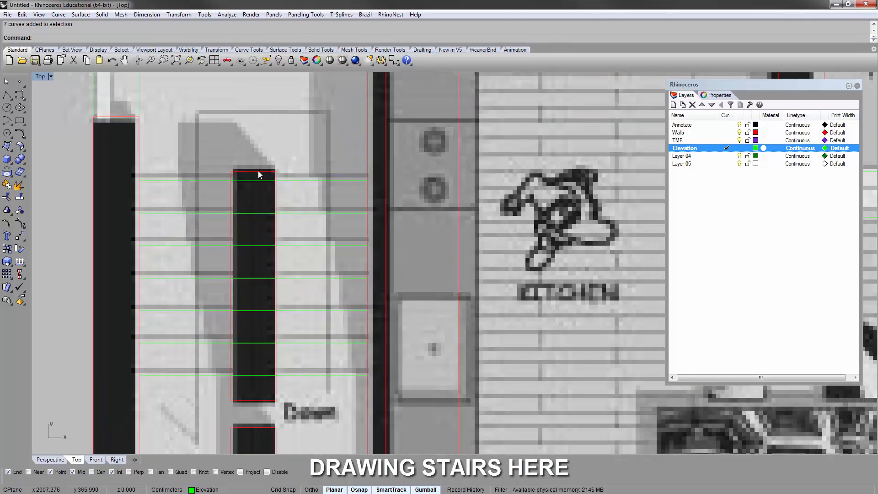
click(257, 171)
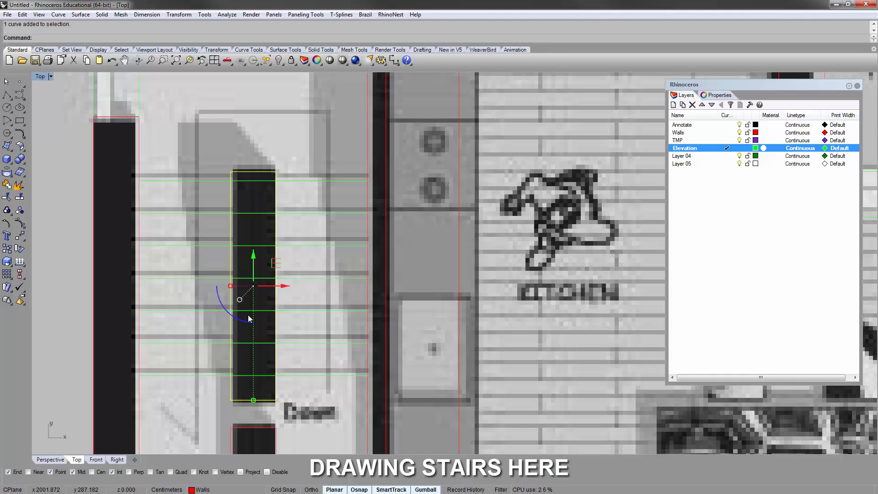
text(trim)
key(Return)
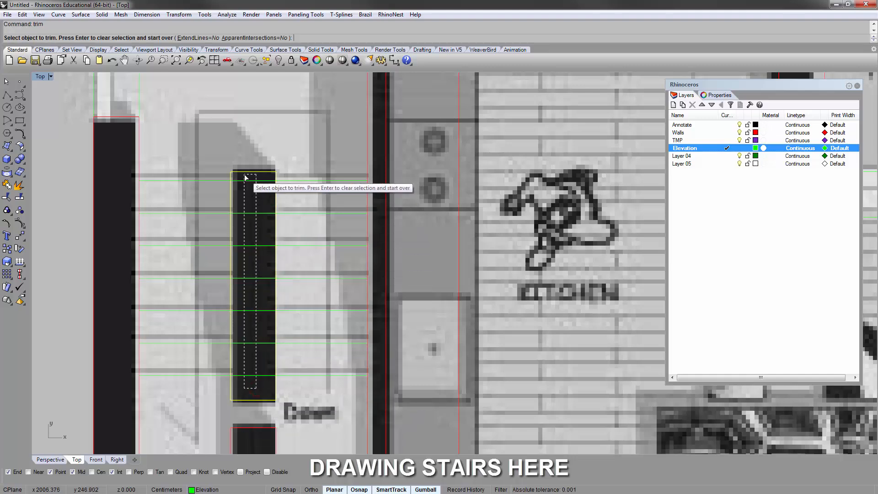
drag(245, 175, 244, 175)
key(Return)
scroll(281, 158, down, 8)
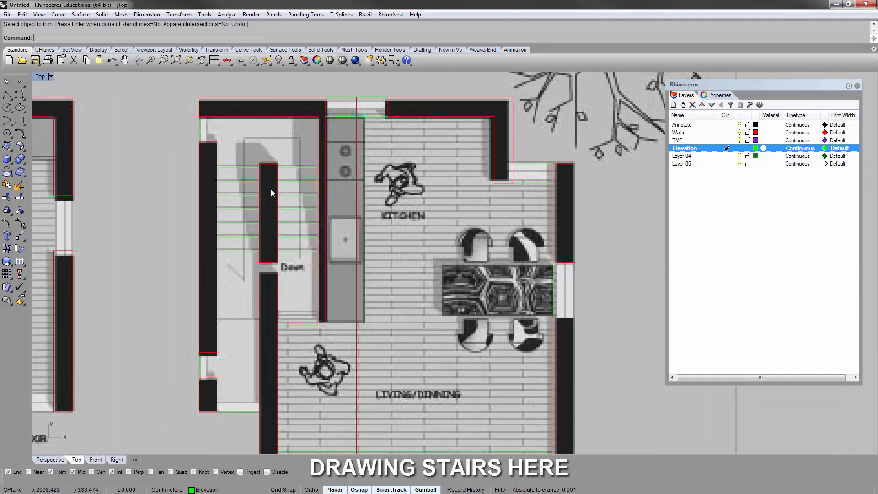
right_drag(271, 185, 369, 139)
scroll(369, 142, down, 4)
right_drag(307, 142, 371, 182)
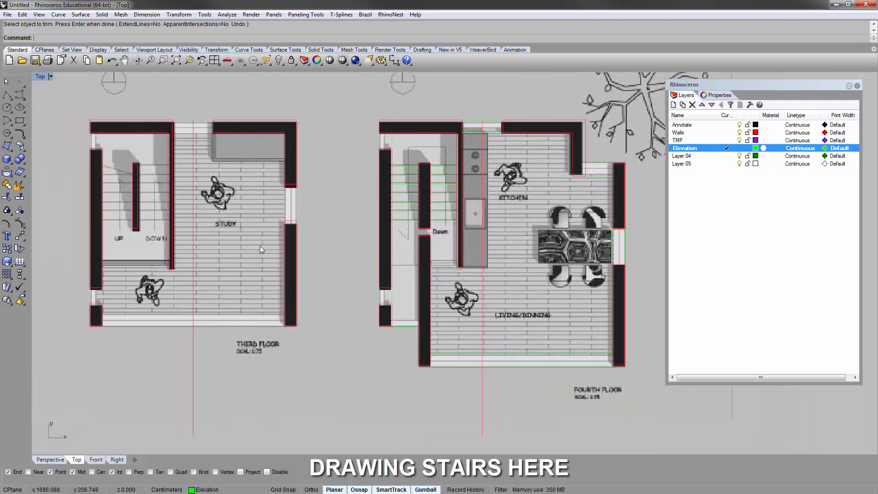
Step: Copy the 14 fourth-floor tread lines to the third-floor stair, matching the top midpoints of the two central stair walls
right_drag(447, 203, 403, 194)
scroll(381, 176, up, 3)
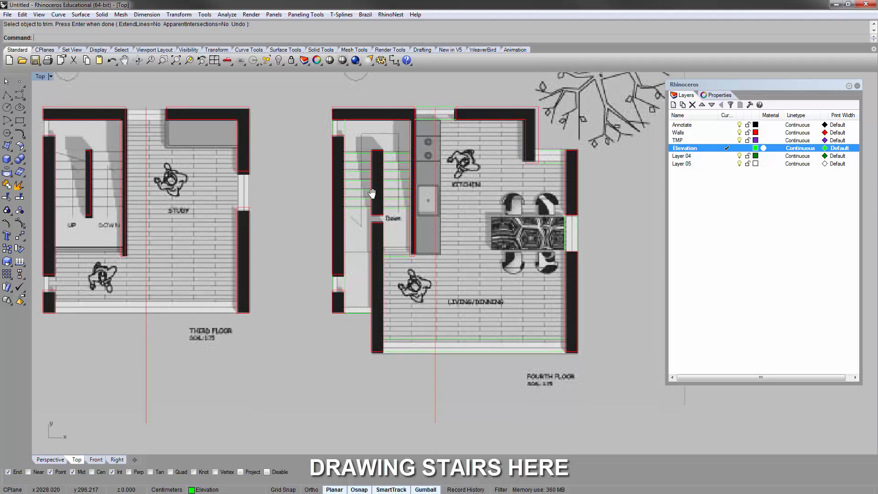
scroll(382, 179, up, 2)
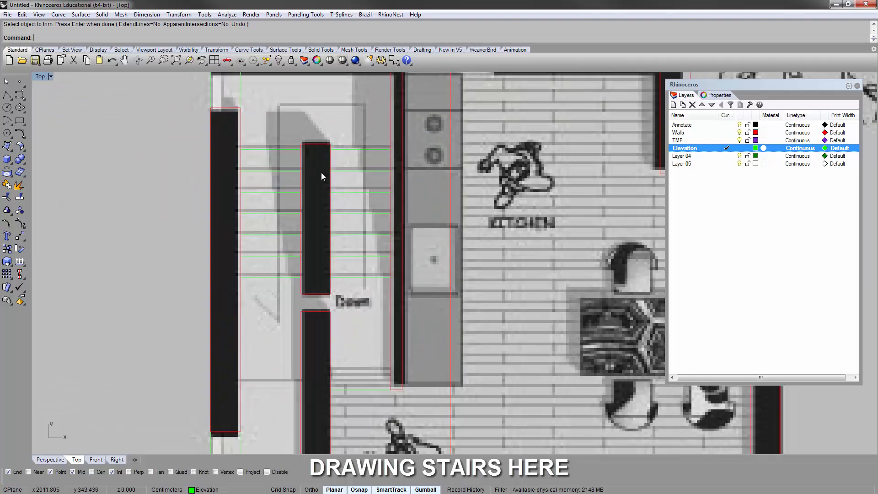
drag(225, 141, 389, 284)
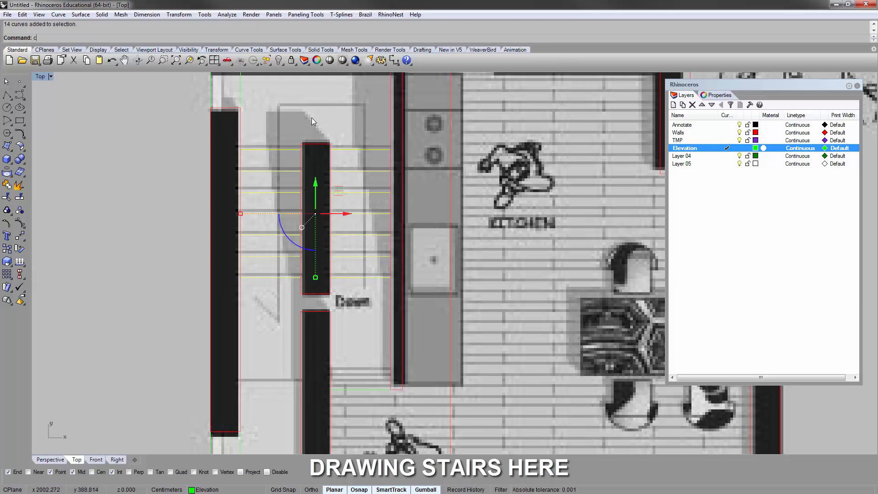
text(opy)
key(Return)
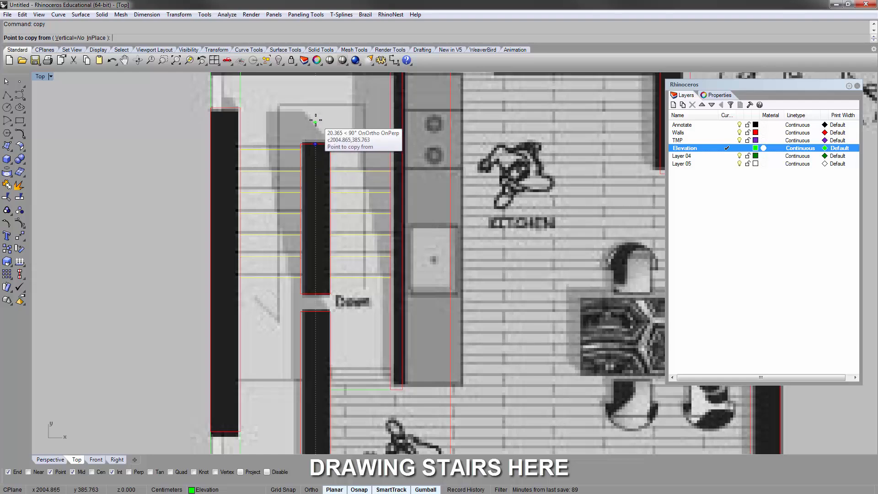
click(316, 144)
scroll(432, 183, down, 3)
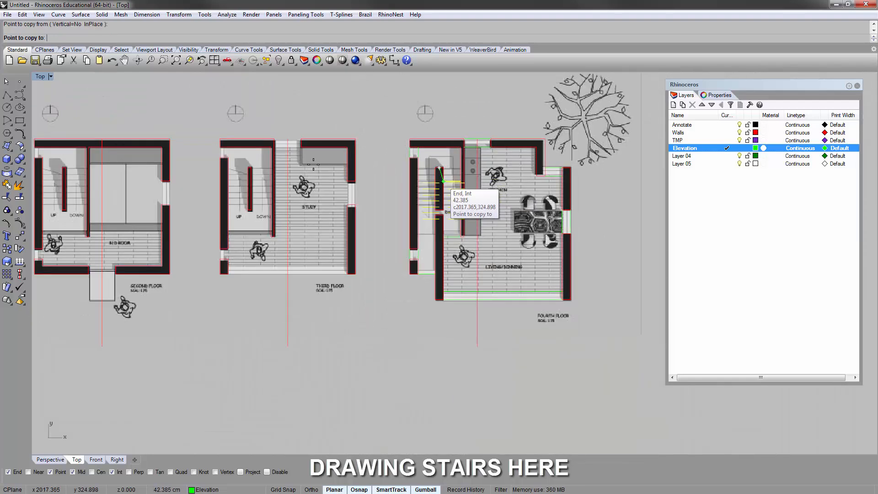
scroll(255, 167, up, 4)
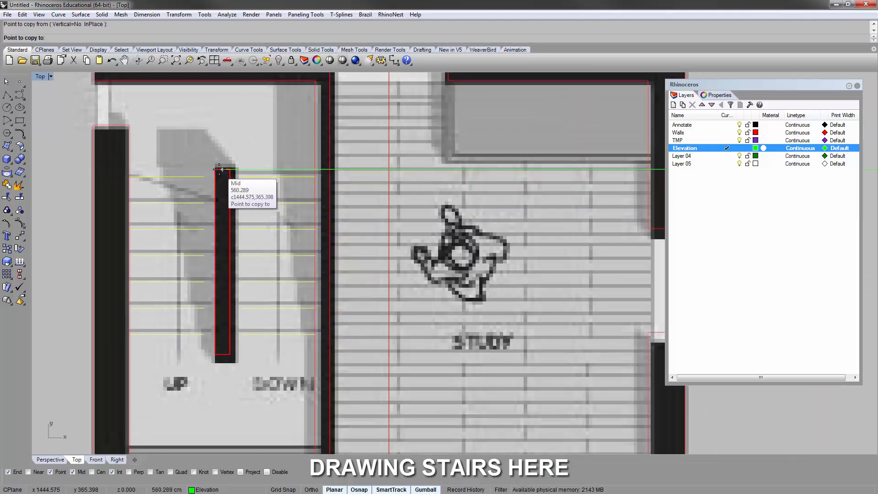
click(220, 169)
right_click(235, 138)
Step: Extend the third-floor tread lines on both sides to the central stair wall, using the wall outline as the boundary
right_drag(251, 201, 256, 166)
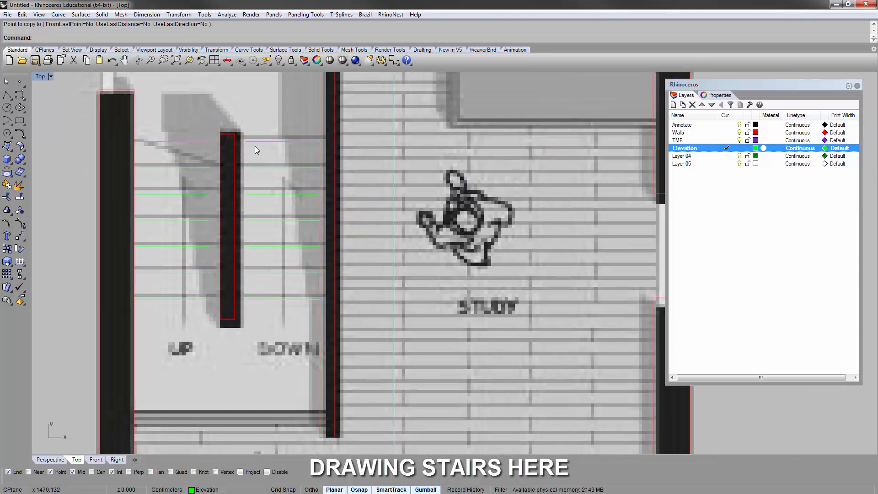
scroll(247, 144, up, 2)
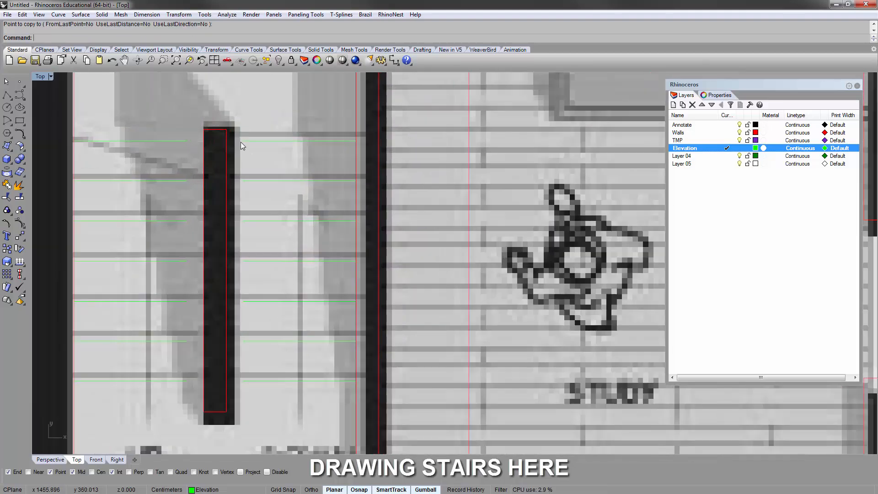
click(205, 258)
right_drag(197, 236, 240, 192)
click(222, 389)
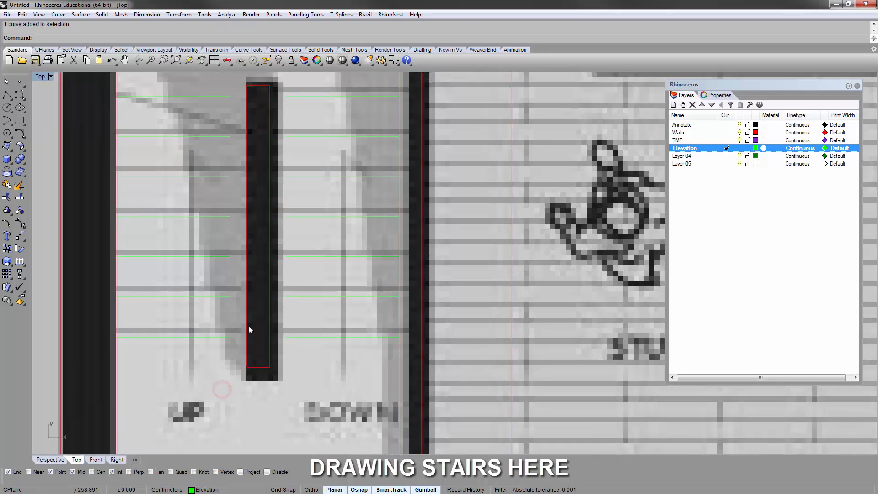
text(extend)
key(Return)
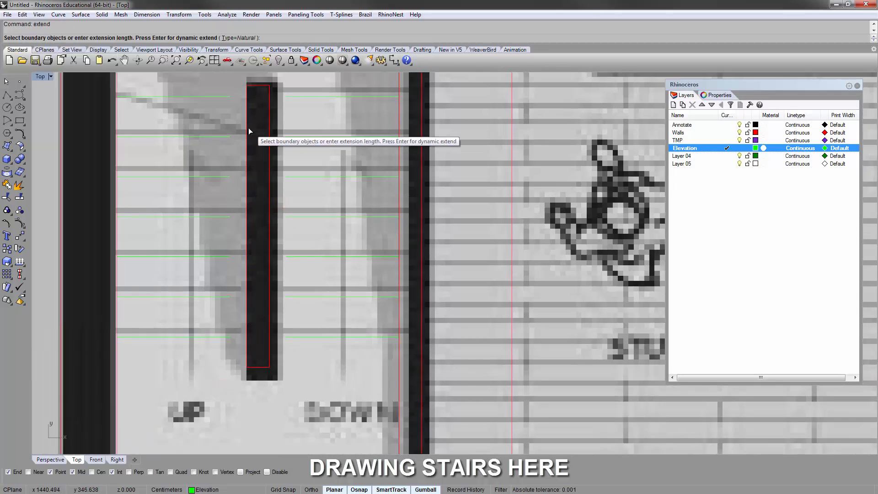
click(247, 129)
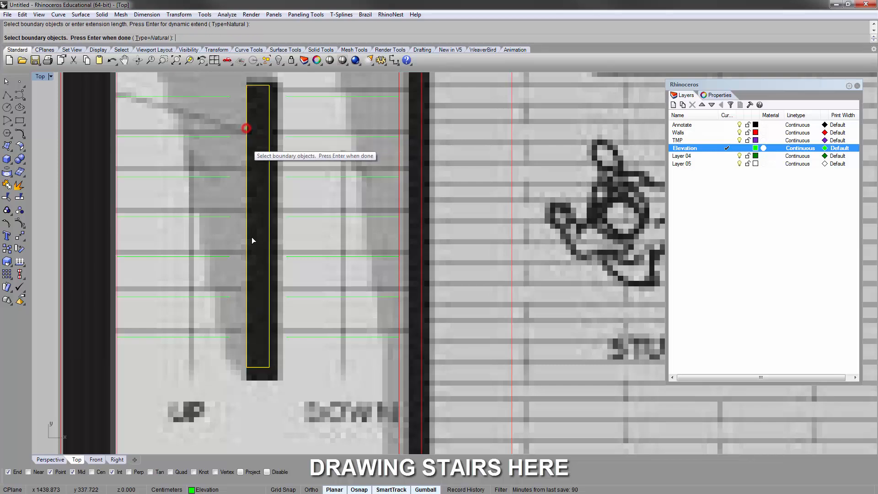
key(Return)
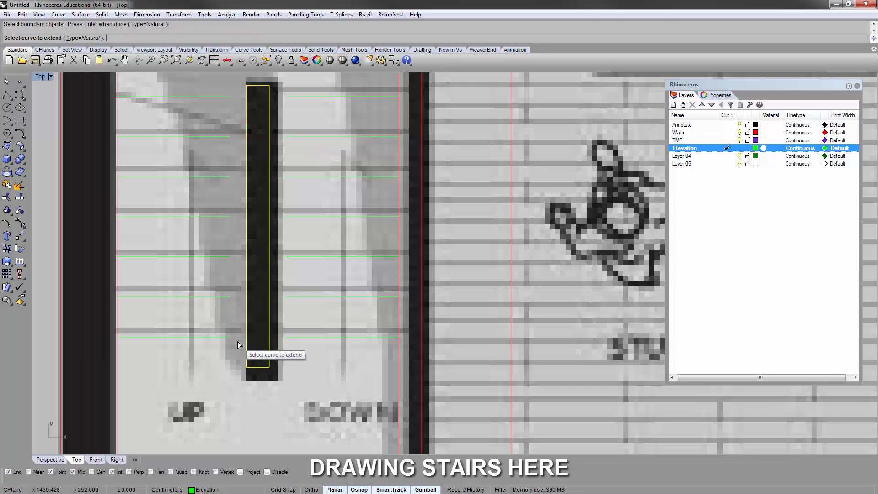
drag(240, 343, 214, 89)
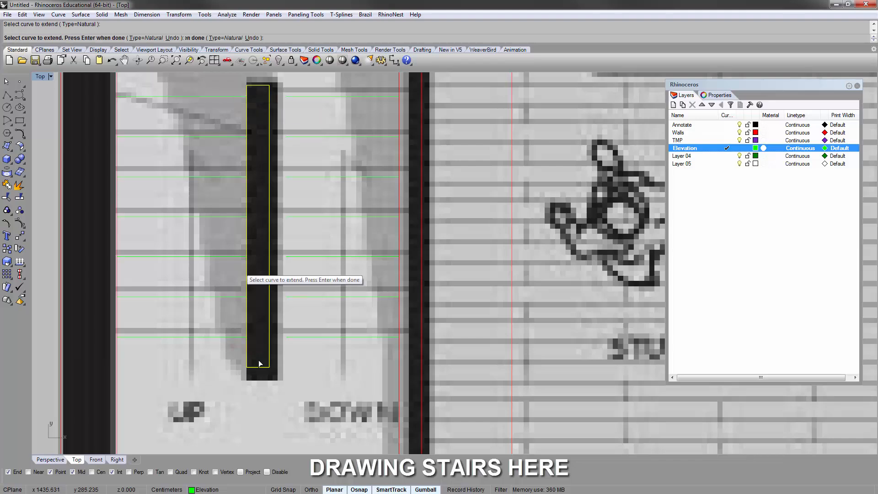
drag(302, 349, 285, 83)
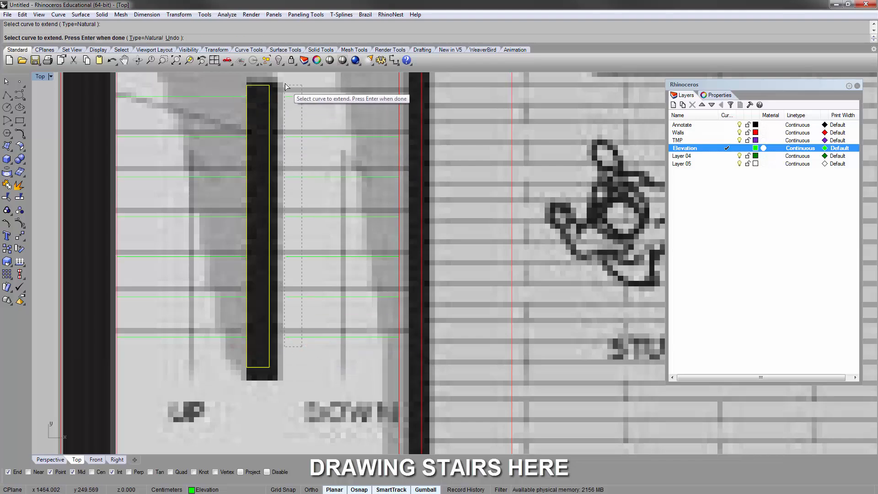
key(Return)
scroll(254, 219, down, 5)
scroll(254, 220, up, 5)
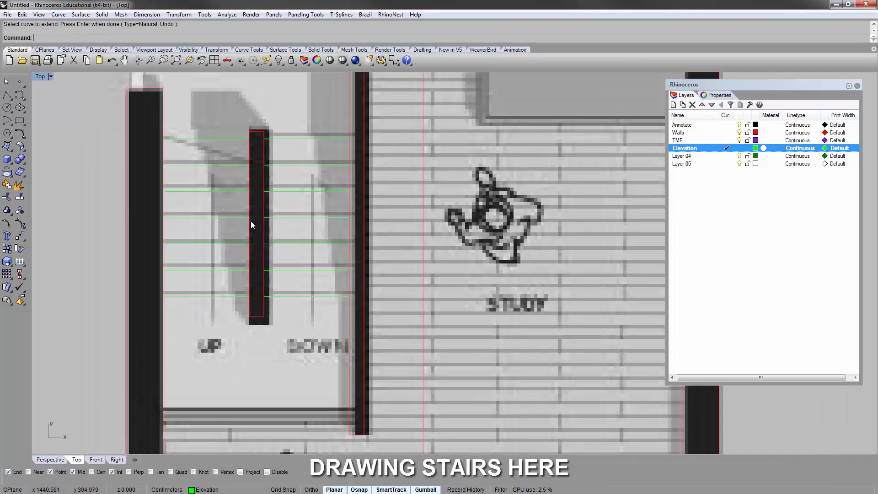
Step: Delete the uppermost tread line on the UP side of the third-floor stair
click(211, 138)
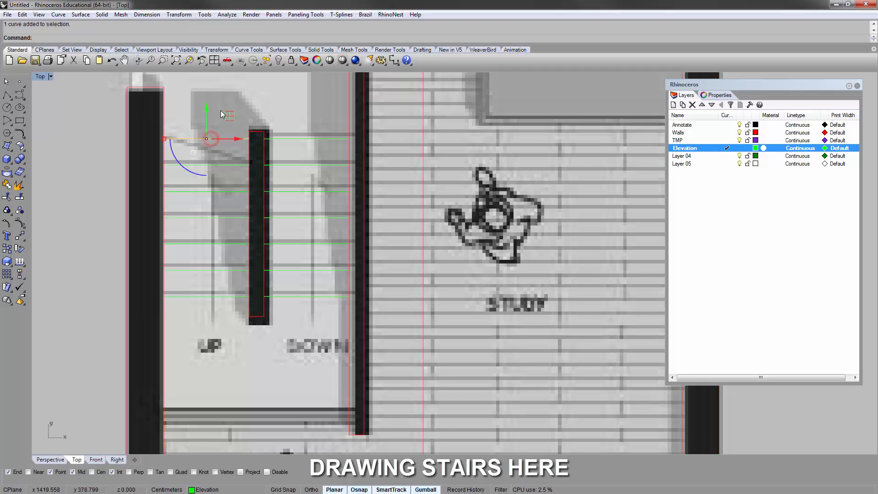
drag(149, 135, 169, 218)
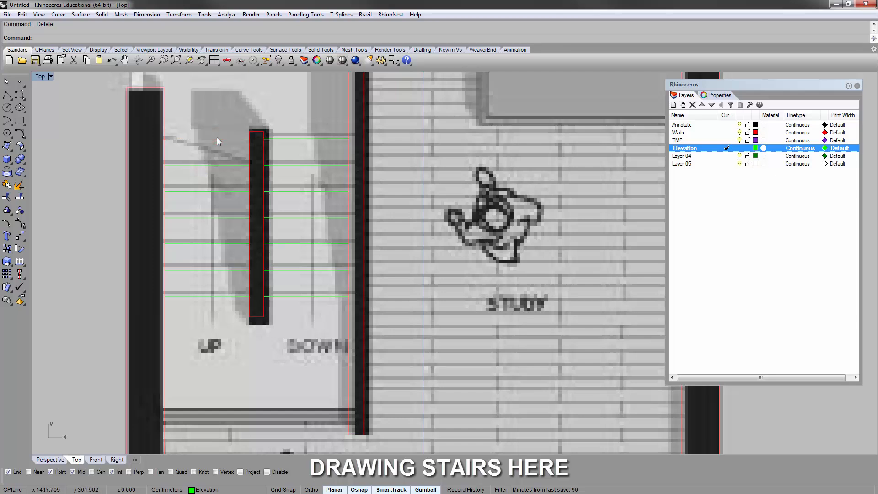
drag(145, 129, 359, 322)
click(284, 93)
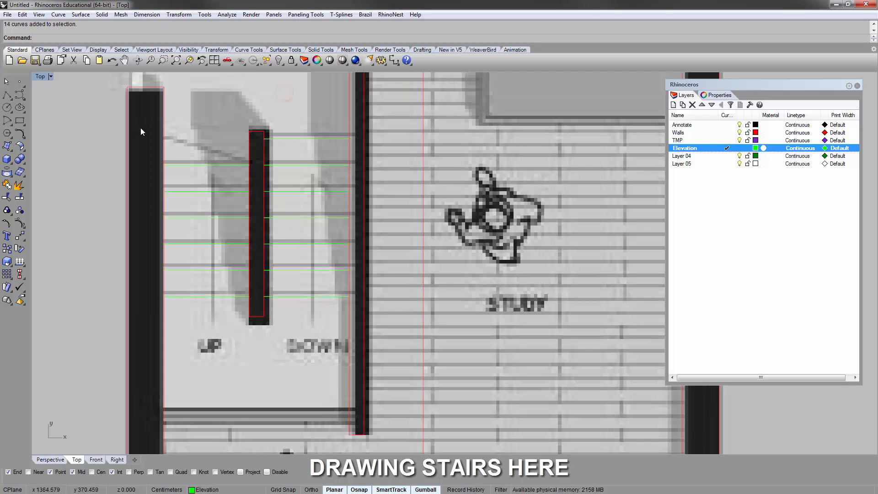
Step: Copy the remaining third-floor tread lines to the second-floor stair, matching the top midpoints of the central stair walls
drag(248, 213, 373, 312)
text(copy)
key(Return)
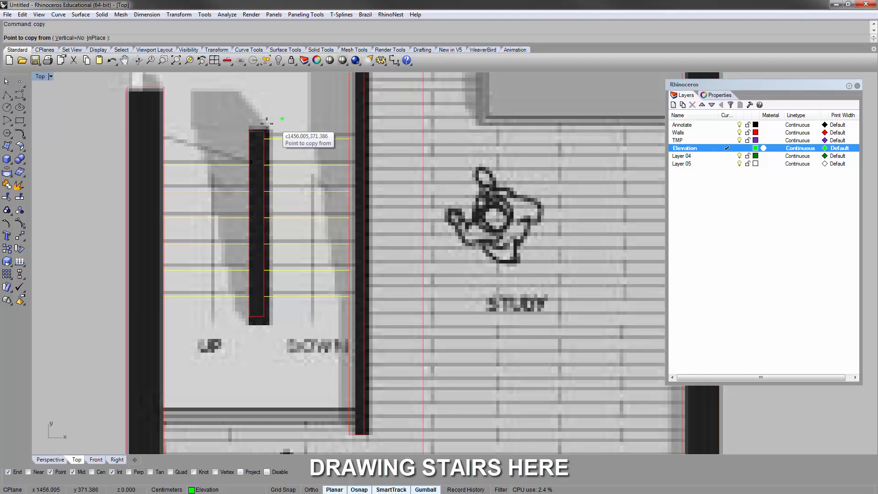
click(257, 132)
scroll(263, 137, down, 5)
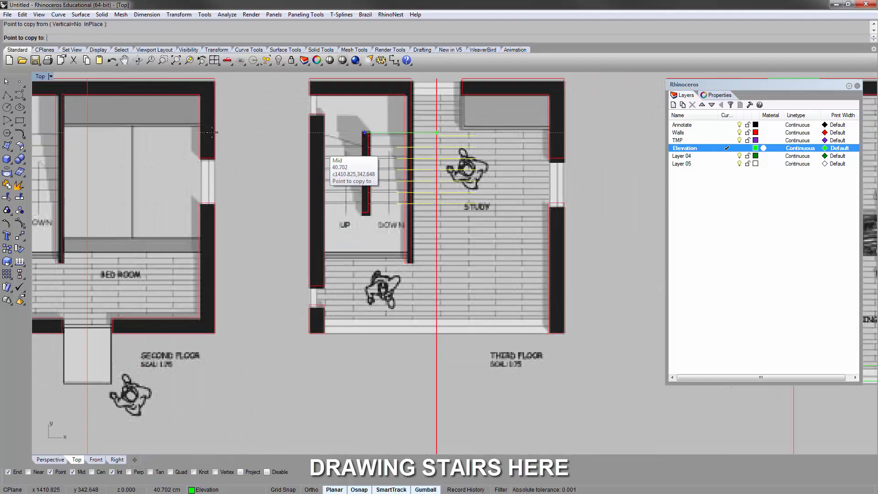
right_drag(203, 147, 375, 168)
scroll(200, 158, up, 2)
scroll(196, 155, up, 8)
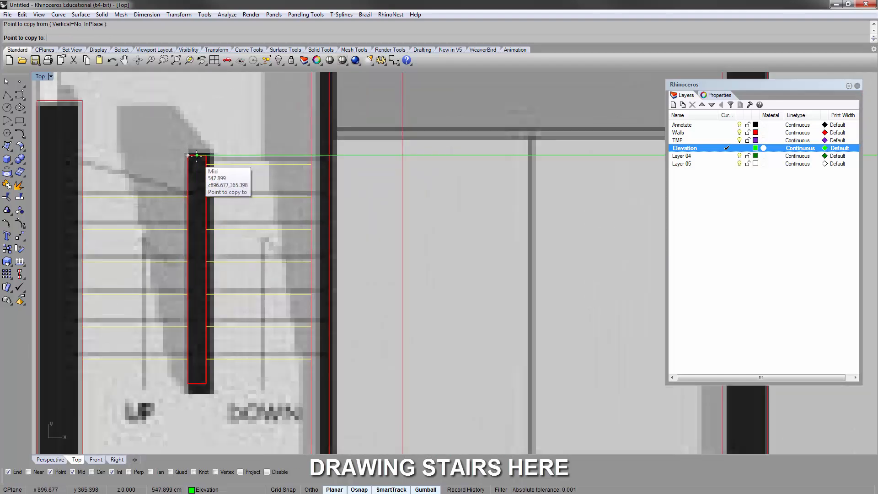
click(196, 155)
Step: Place another copy of the tread lines on the first-floor stair at its central wall's top midpoint and finish copying
scroll(403, 173, down, 11)
right_drag(404, 172, 496, 174)
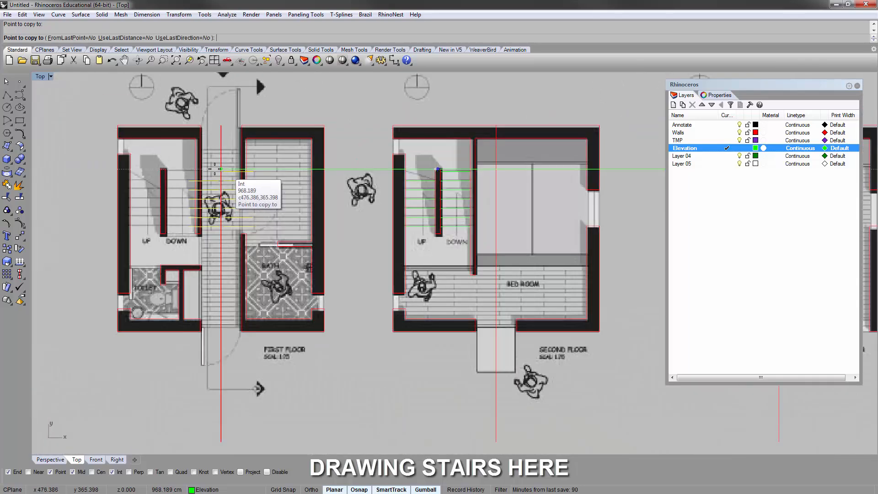
scroll(178, 168, up, 8)
scroll(140, 164, up, 2)
click(146, 177)
scroll(277, 176, down, 4)
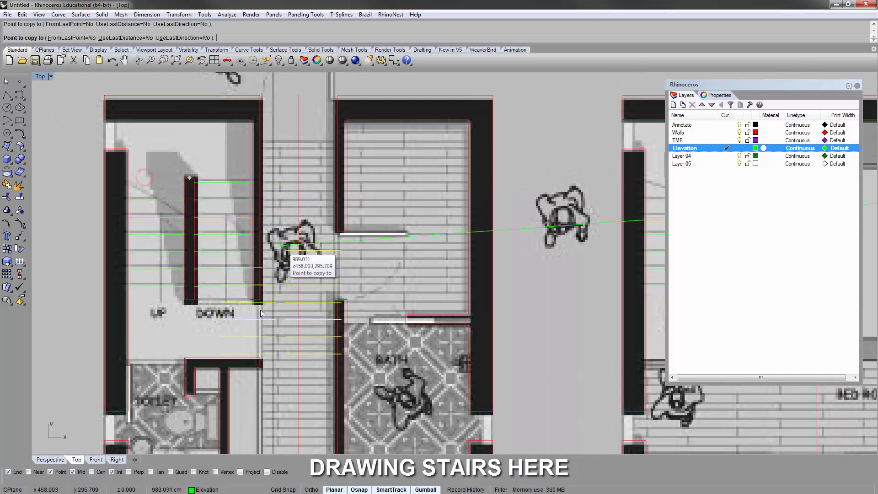
right_click(264, 331)
Step: Check the first-floor tread lines against the reference image, especially the lowest tread on the DOWN side
right_drag(255, 315, 240, 300)
scroll(202, 277, up, 8)
scroll(197, 268, down, 6)
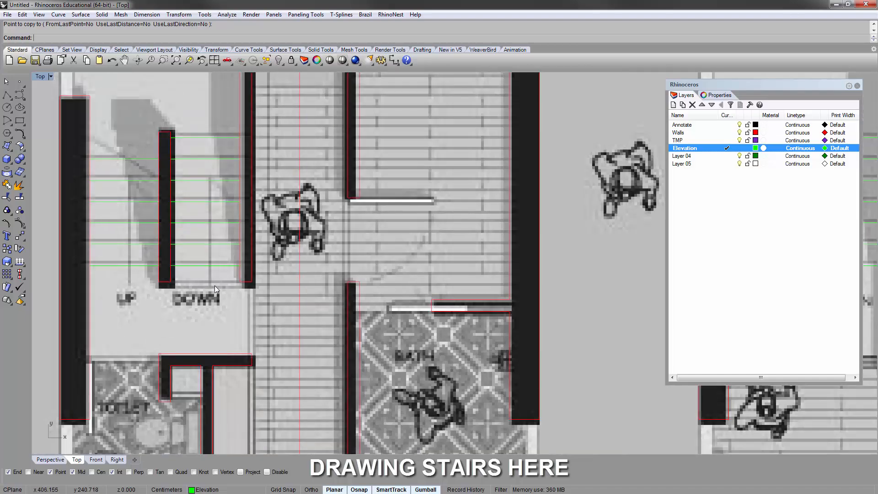
right_drag(196, 259, 174, 218)
scroll(169, 230, up, 3)
scroll(168, 229, down, 6)
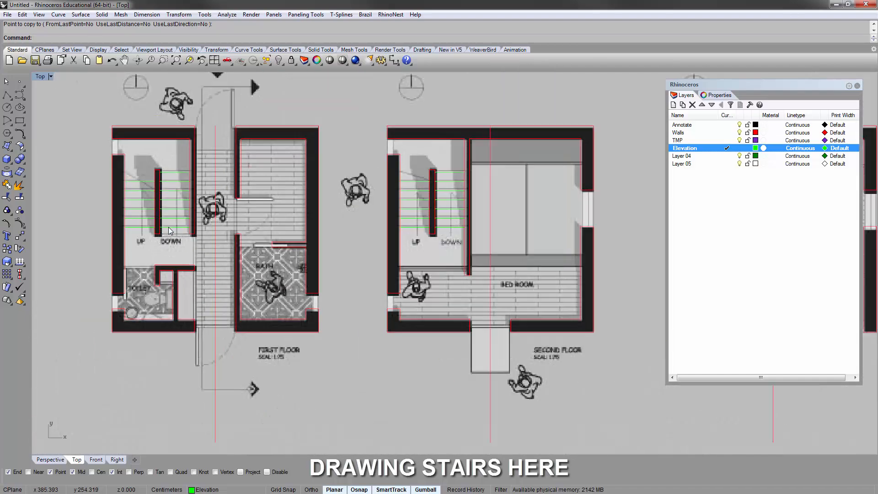
scroll(168, 227, up, 3)
click(169, 229)
scroll(213, 260, up, 2)
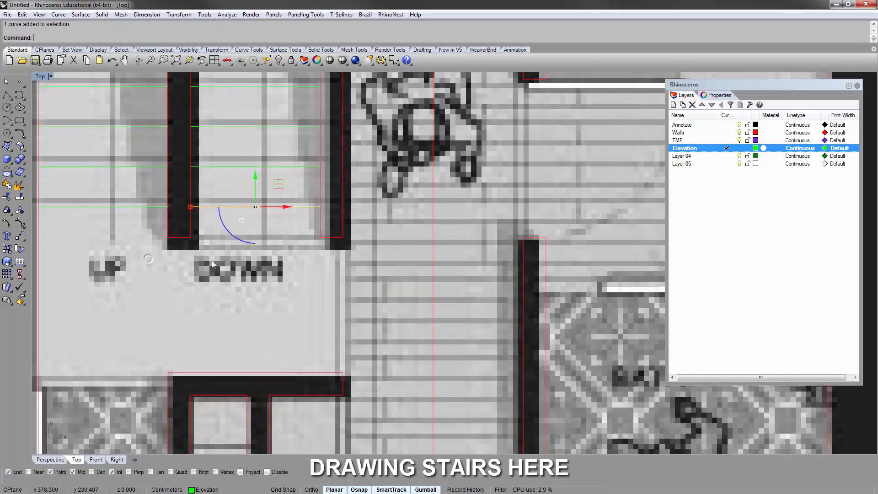
key(Escape)
scroll(240, 254, down, 6)
right_drag(240, 252, 230, 289)
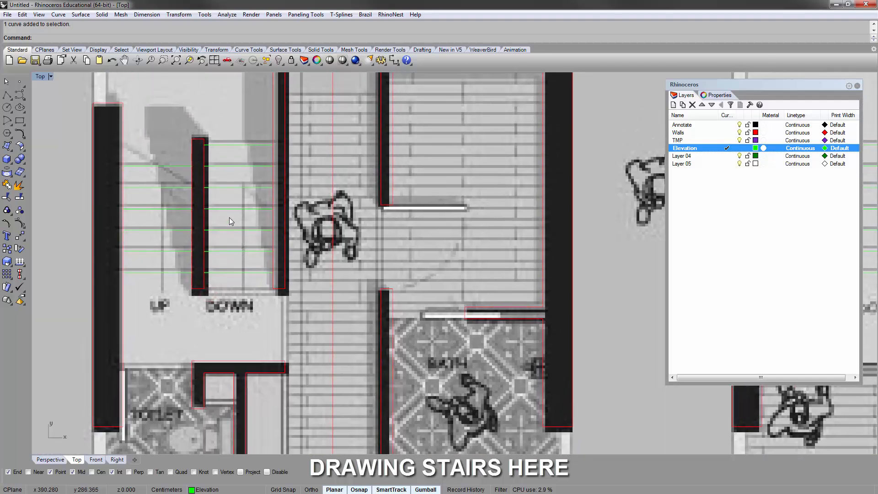
scroll(228, 213, down, 2)
scroll(218, 264, up, 3)
click(203, 225)
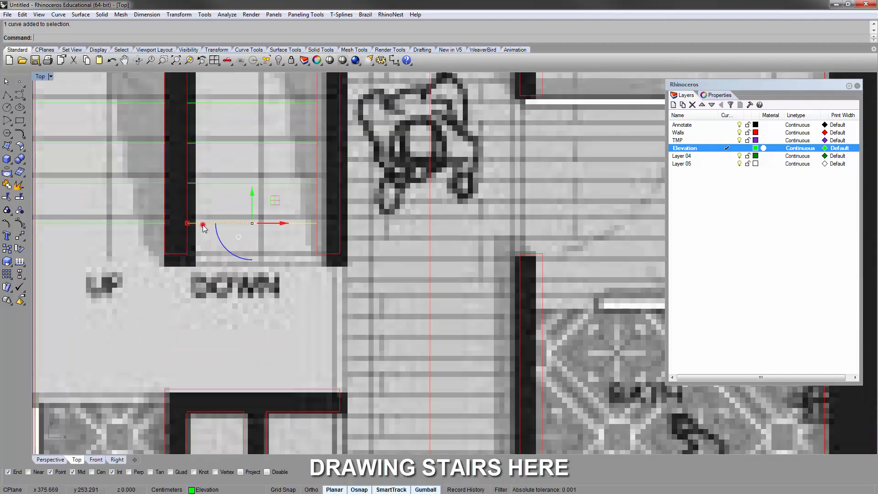
text(copy)
key(Return)
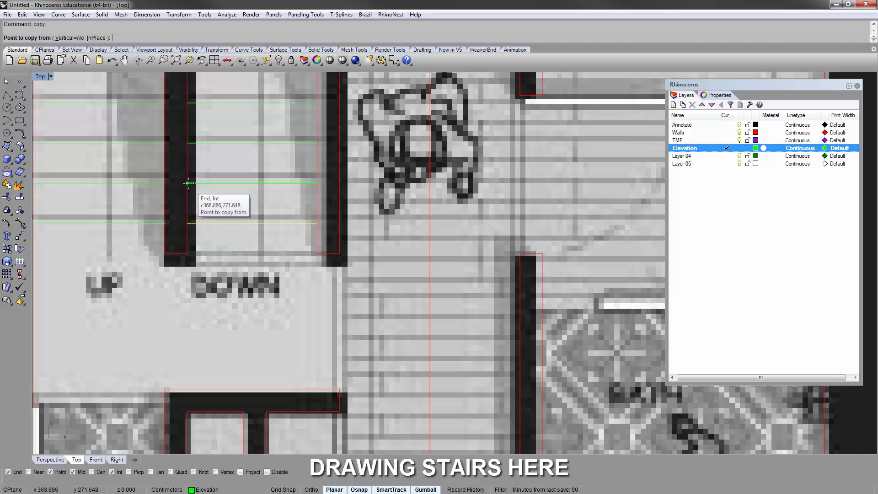
click(187, 183)
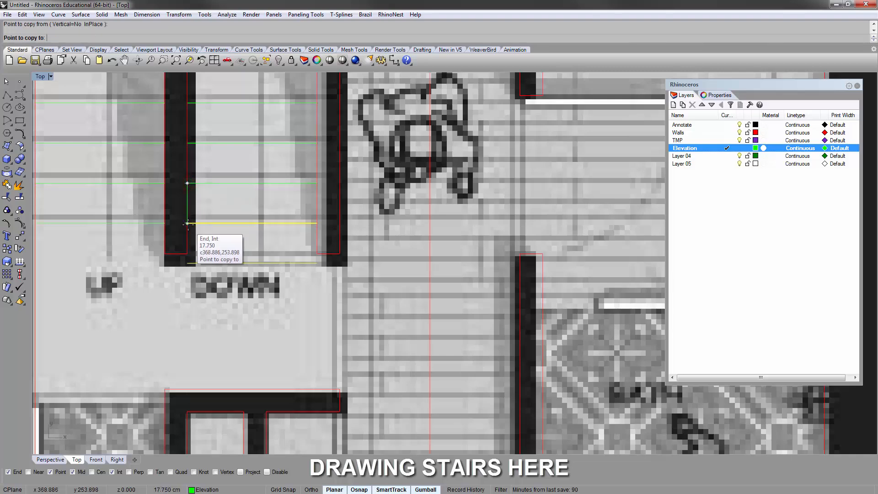
key(Escape)
key(Escape)
scroll(270, 281, down, 6)
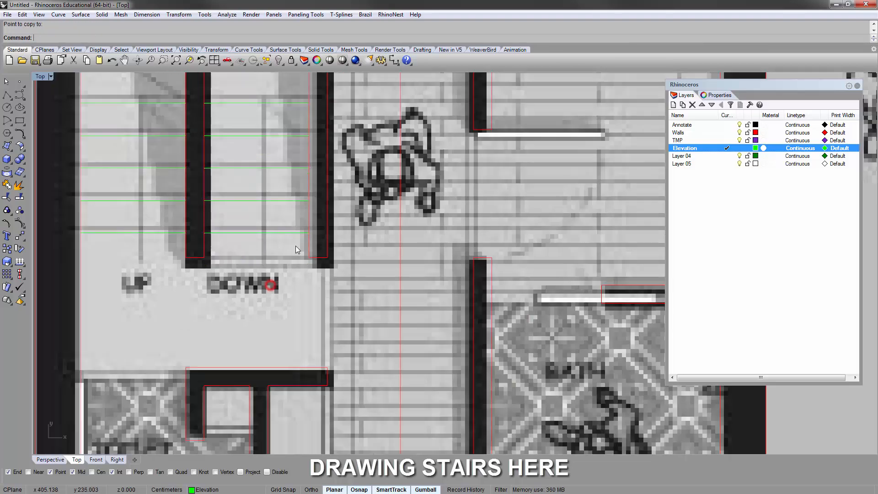
Step: Review the traced linework of all four floor plans, checking walls, stairs, section lines and elevation lines
right_drag(299, 250, 255, 297)
scroll(274, 293, down, 6)
right_drag(476, 274, 374, 253)
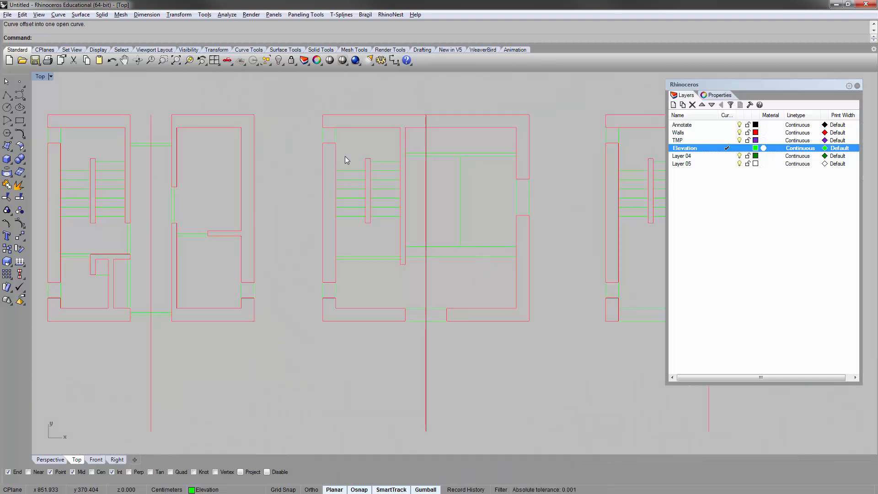
right_drag(501, 189, 474, 186)
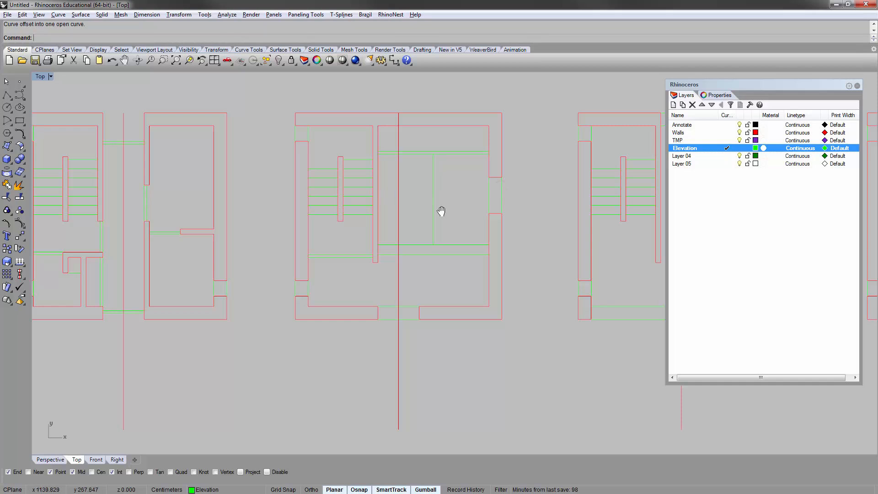
right_drag(441, 211, 190, 230)
scroll(249, 204, down, 2)
right_drag(386, 178, 288, 184)
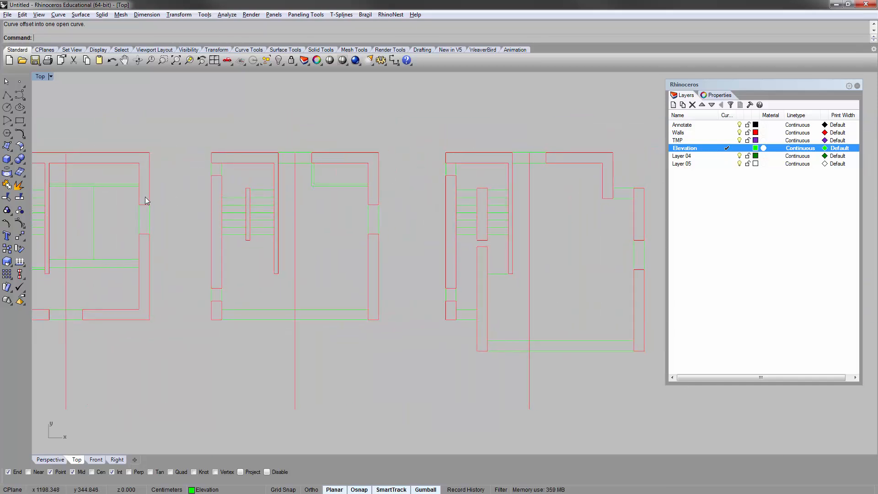
right_drag(144, 197, 392, 148)
right_drag(155, 189, 298, 213)
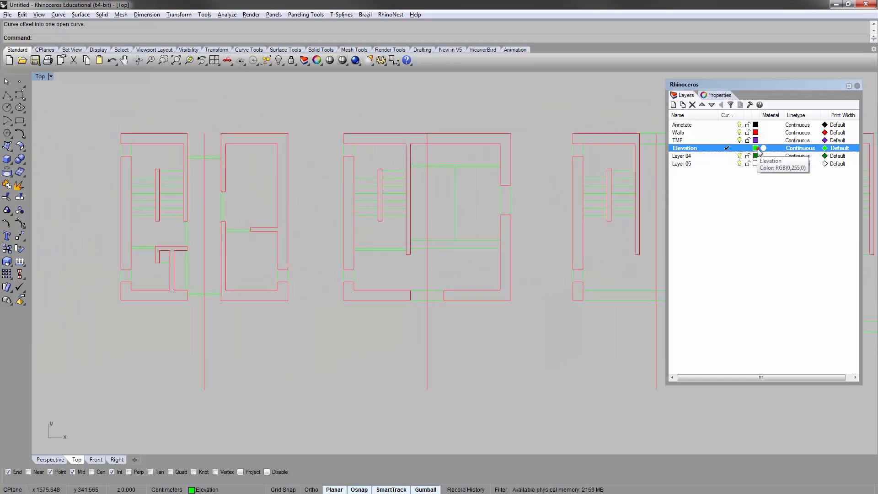
Step: Try gray as the display color of the Elevation layer
click(755, 149)
click(455, 171)
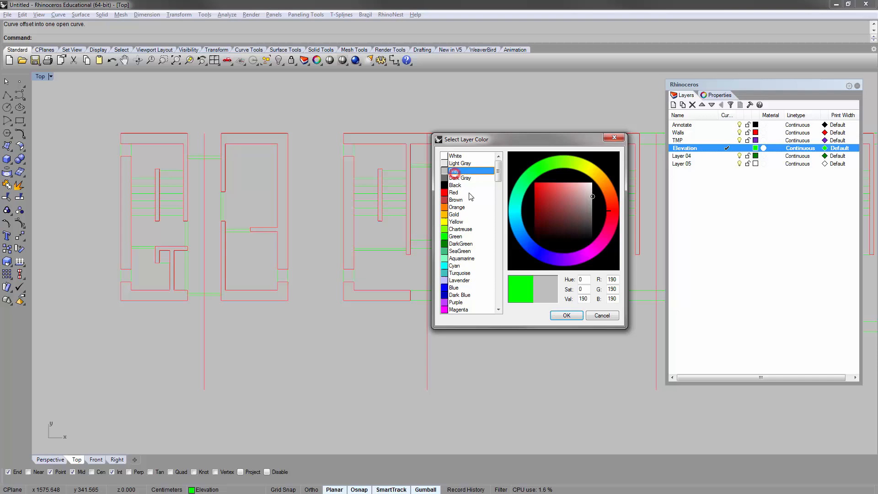
click(566, 315)
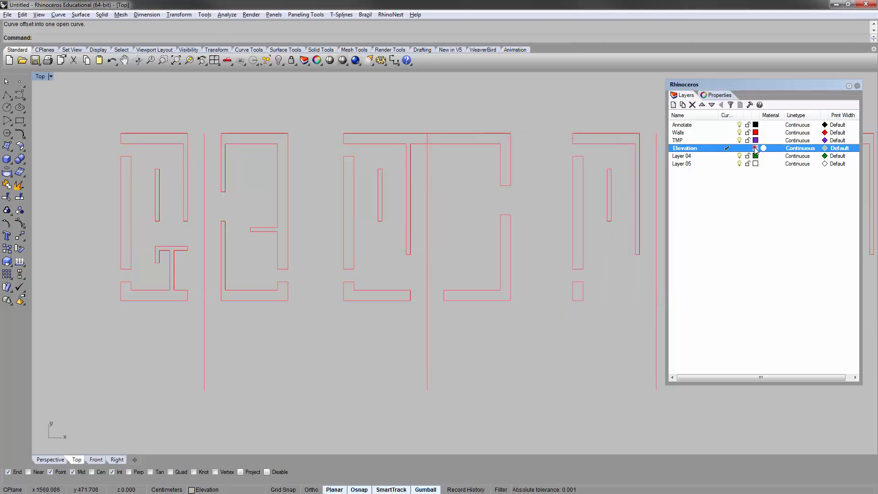
Step: Set the Elevation layer's color to white
click(756, 149)
click(468, 157)
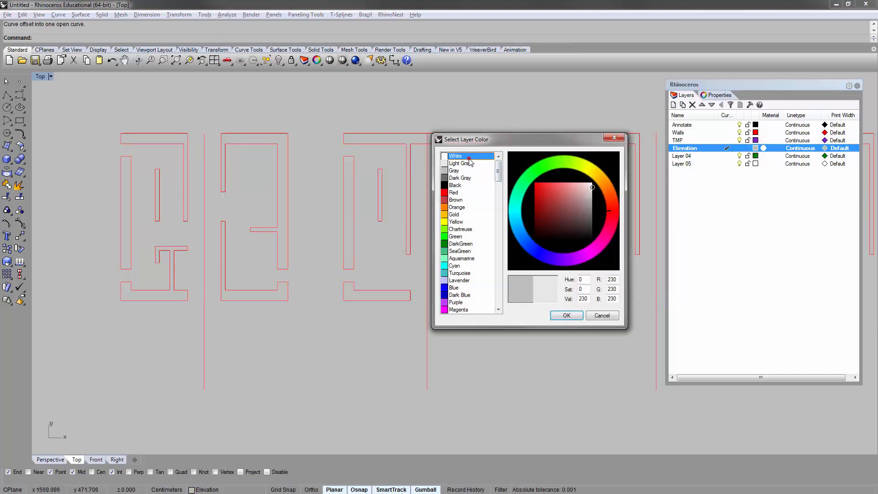
double_click(469, 159)
Step: Mirror the uppermost tread line of the second-floor stair onto the opposite flight, about a vertical axis through the central wall's top midpoint
right_drag(469, 188, 479, 182)
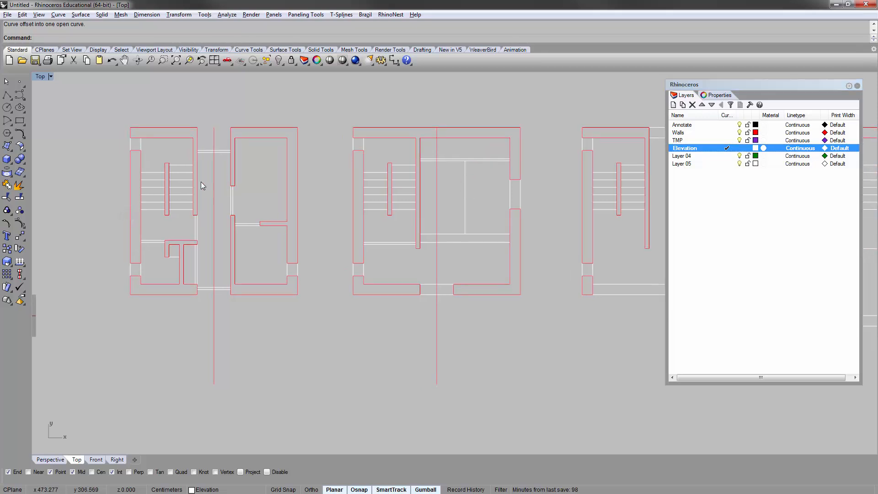
scroll(166, 144, up, 8)
right_drag(177, 167, 165, 143)
scroll(266, 127, down, 6)
right_drag(346, 161, 301, 165)
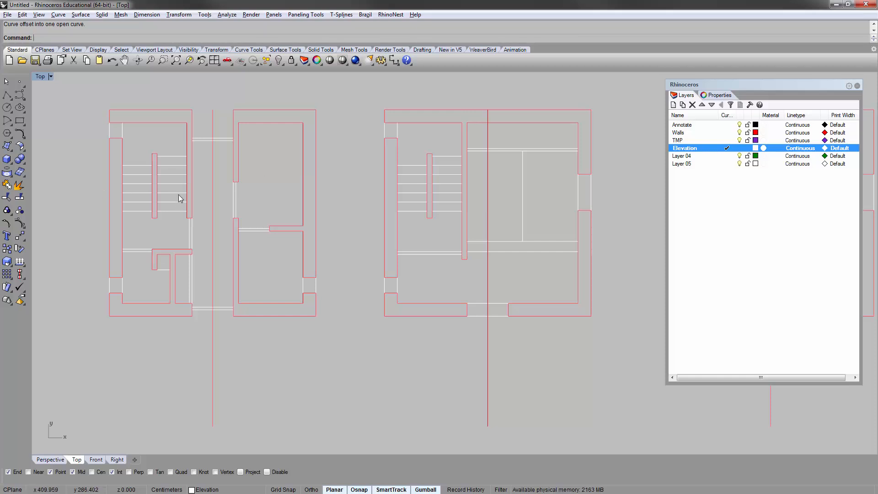
right_drag(471, 195, 287, 196)
scroll(287, 195, up, 8)
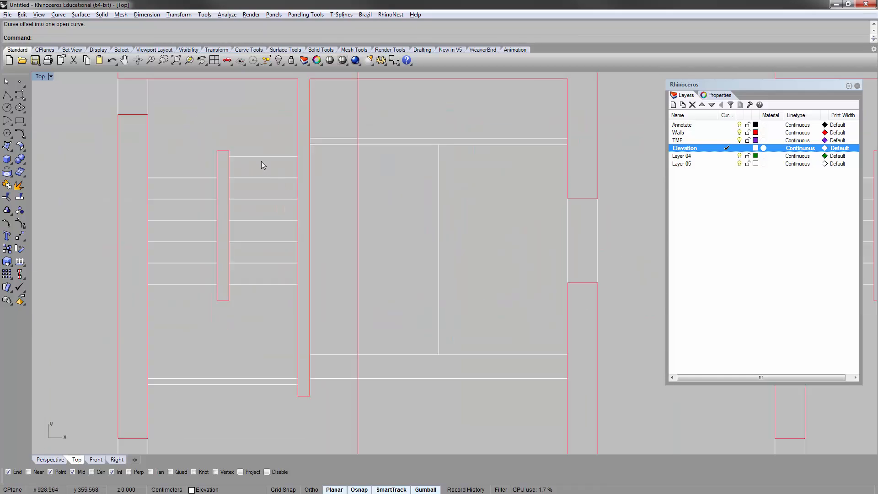
text(mi)
key(Return)
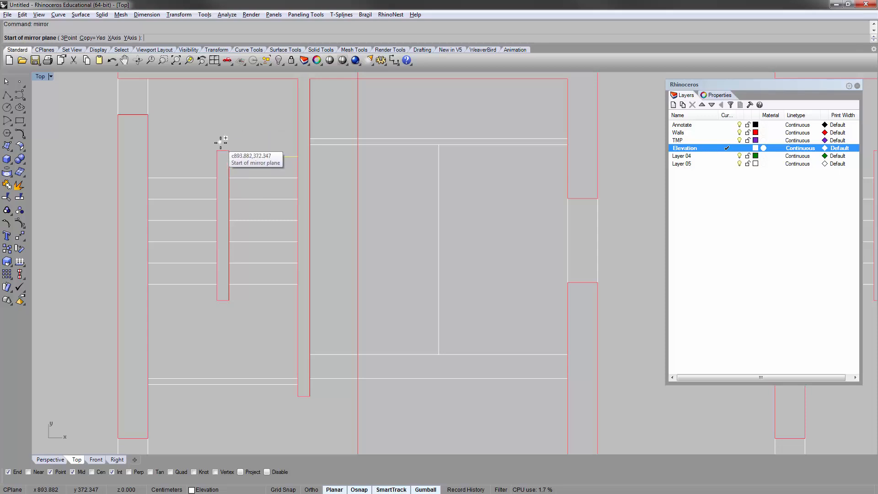
click(222, 148)
click(226, 125)
Step: Mirror the third-floor stair's uppermost tread line to its left flight about a vertical axis through the central wall's top midpoint
scroll(226, 125, down, 8)
right_drag(350, 172, 240, 209)
scroll(426, 171, up, 4)
click(417, 177)
key(Return)
scroll(393, 171, up, 4)
click(386, 173)
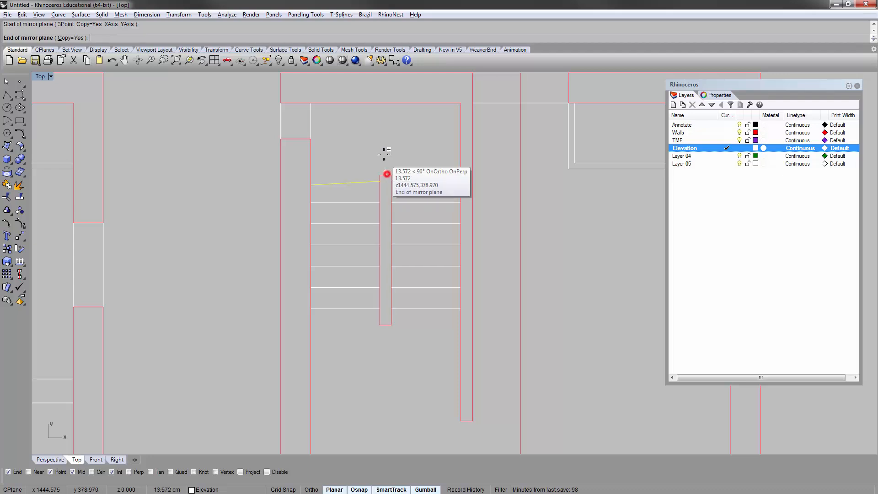
click(383, 155)
scroll(276, 153, down, 3)
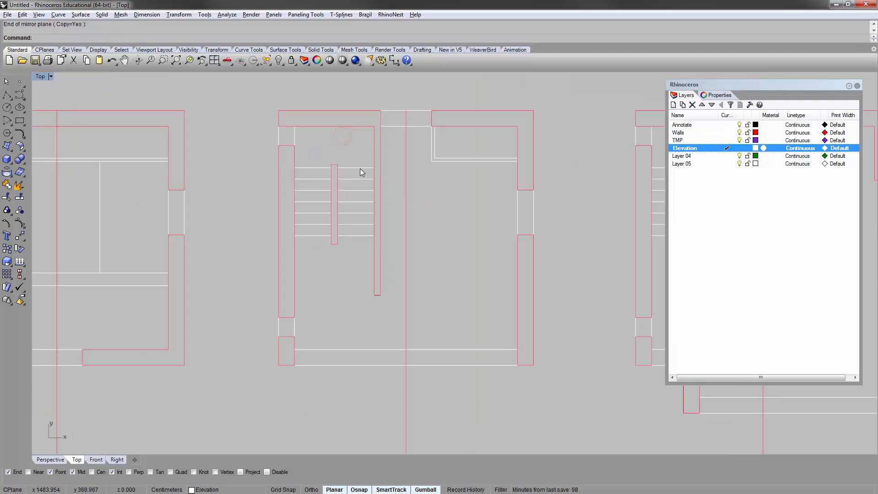
Step: Make Annotate current and draw a diagonal over the third-floor stair's left flight, from the top tread's outer end to the third tread's central-wall end
right_drag(374, 177, 373, 162)
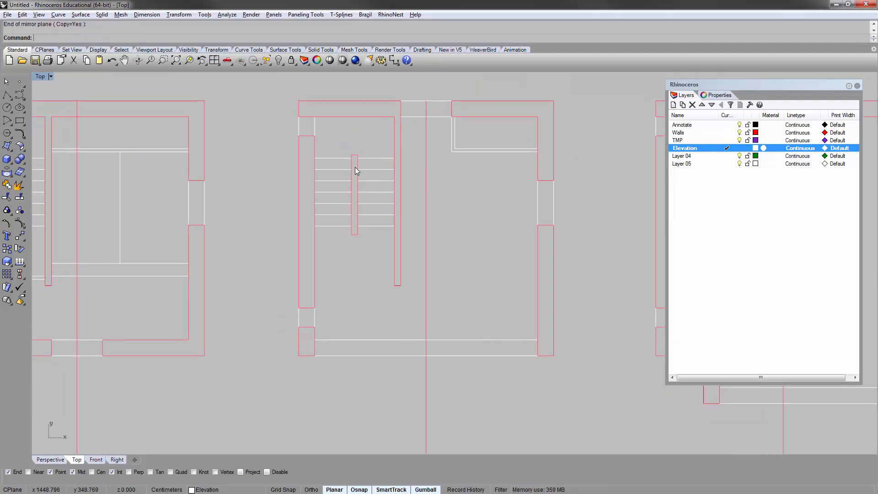
scroll(350, 169, up, 2)
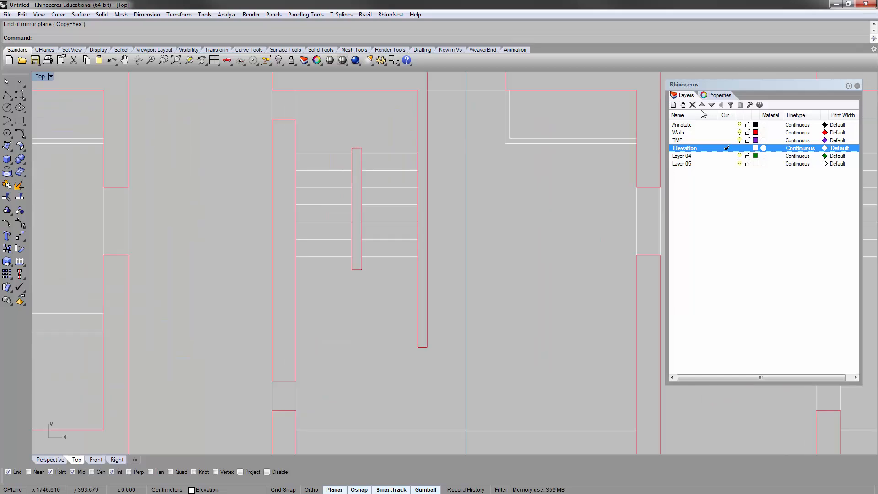
click(734, 126)
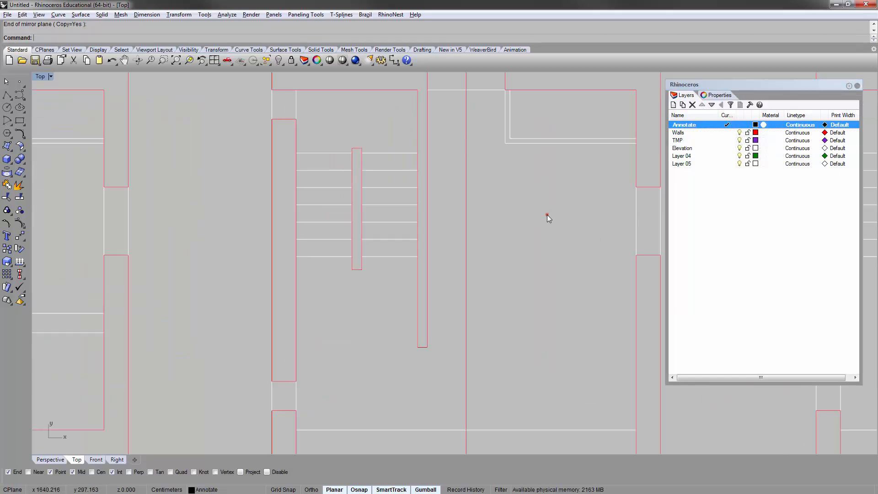
right_drag(360, 191, 350, 188)
text(polyline)
key(Return)
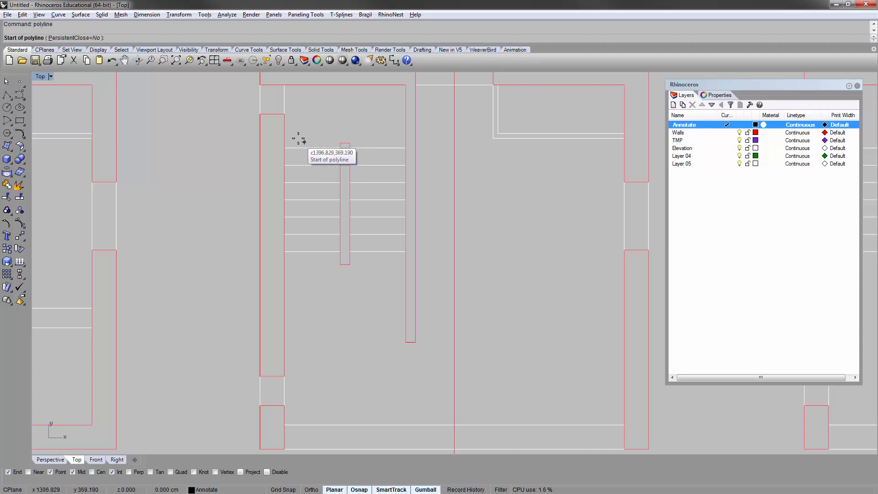
scroll(297, 138, up, 2)
scroll(284, 147, down, 1)
scroll(284, 147, up, 2)
click(286, 148)
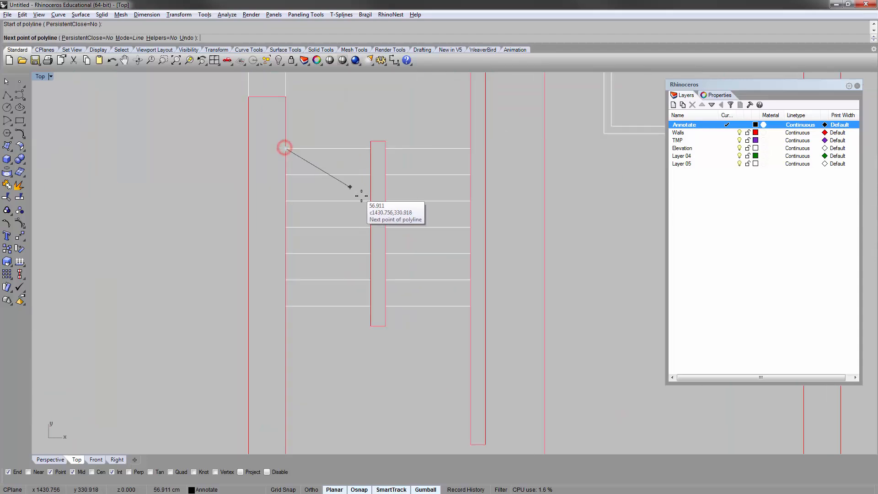
click(370, 200)
key(Return)
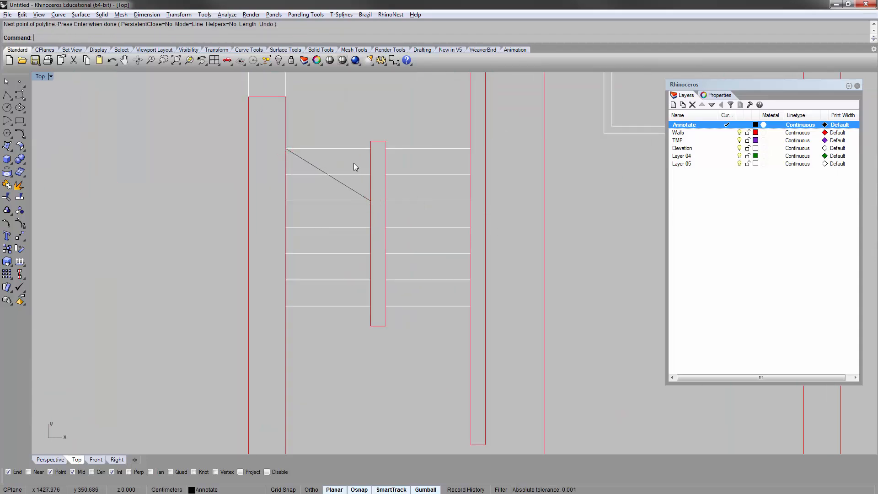
Step: Draw a vertical line about 5 cm long upward from the midpoint of the stair's diagonal line
right_drag(353, 163, 300, 165)
scroll(299, 165, up, 1)
scroll(300, 165, up, 3)
key(Return)
click(264, 198)
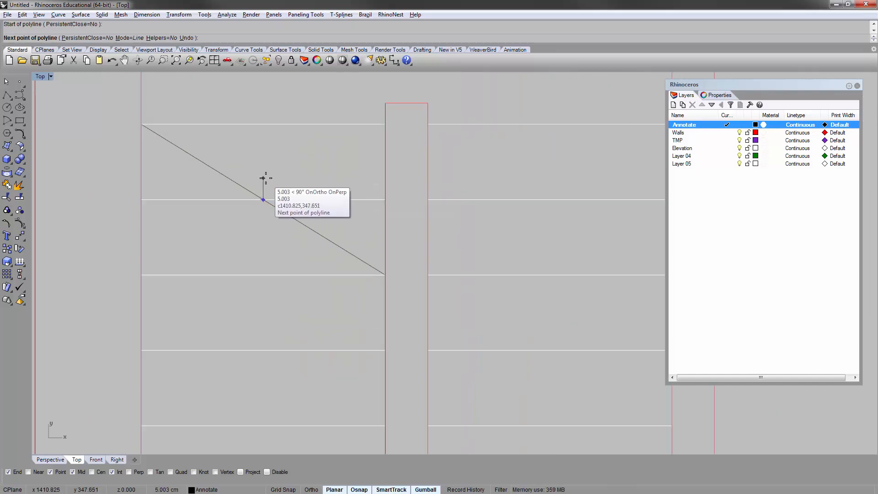
key(Return)
key(Return)
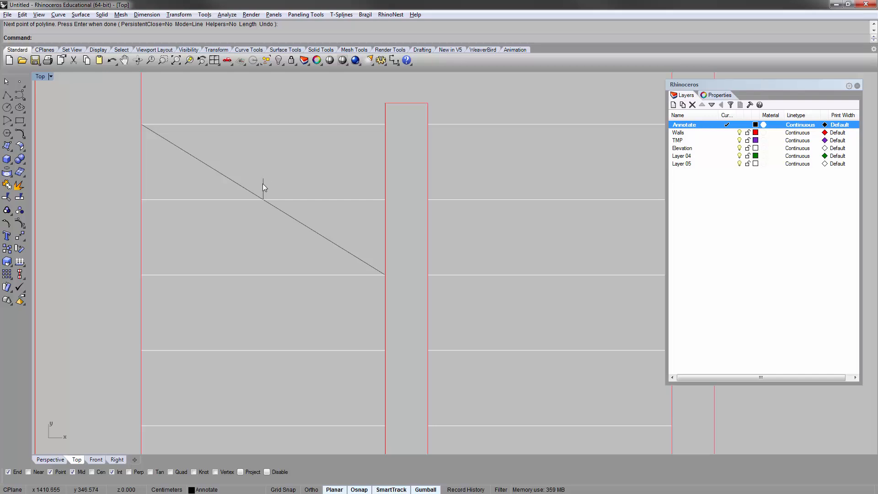
Step: Mirror the short vertical line downward about the horizontal tread line through the diagonal's midpoint
click(262, 184)
text(mirror)
key(Return)
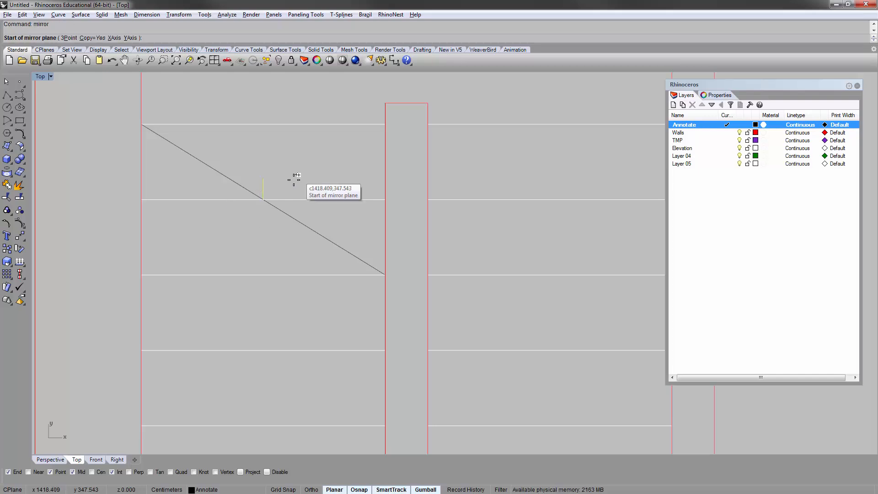
click(264, 198)
click(352, 202)
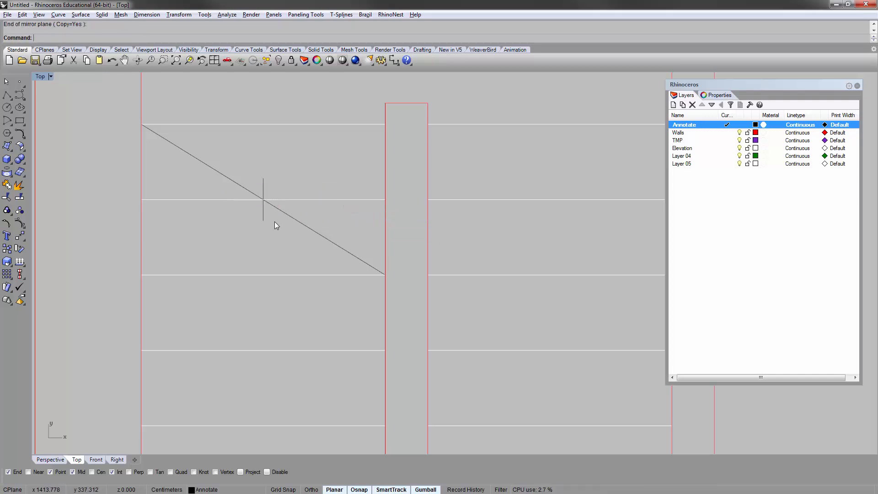
key(Escape)
Step: Enable the Perp snap and draw lines from the vertical mark's lower and upper ends perpendicular to the diagonal
text(polyline)
key(Return)
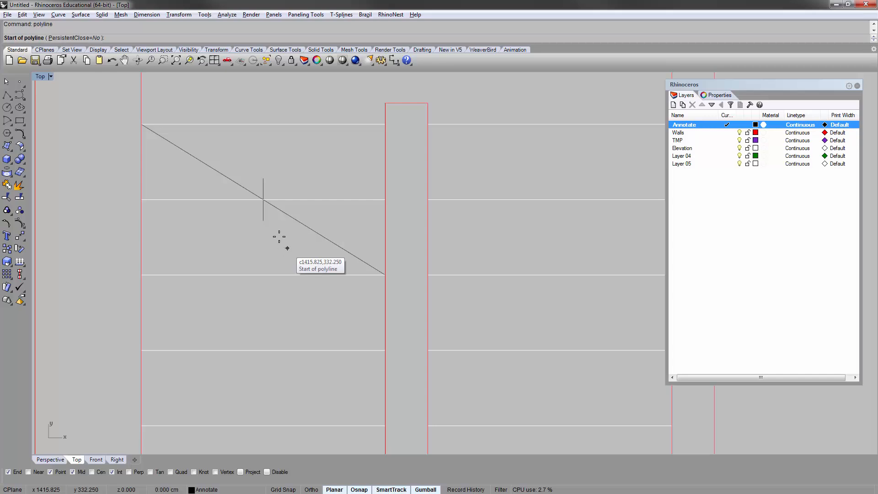
click(264, 222)
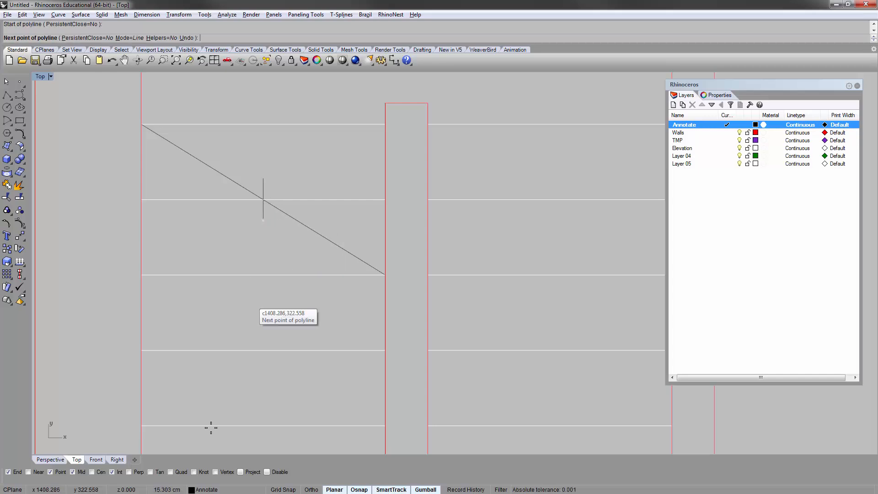
click(139, 473)
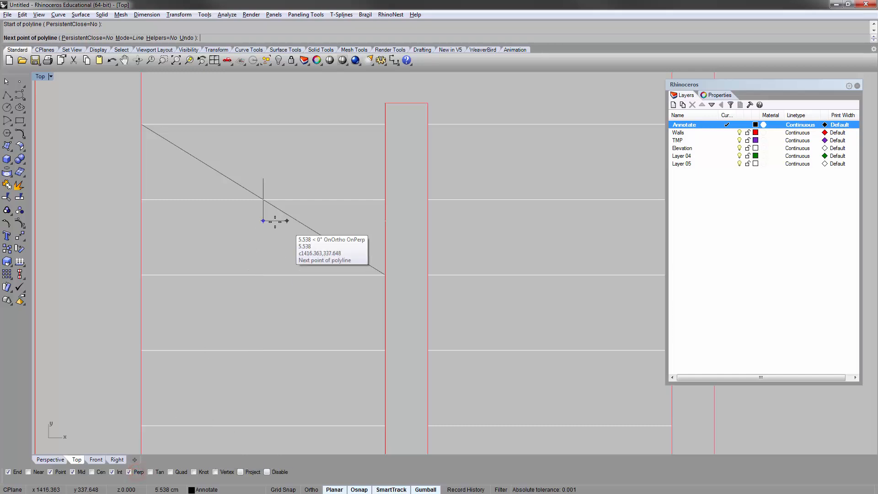
scroll(275, 220, up, 4)
click(273, 185)
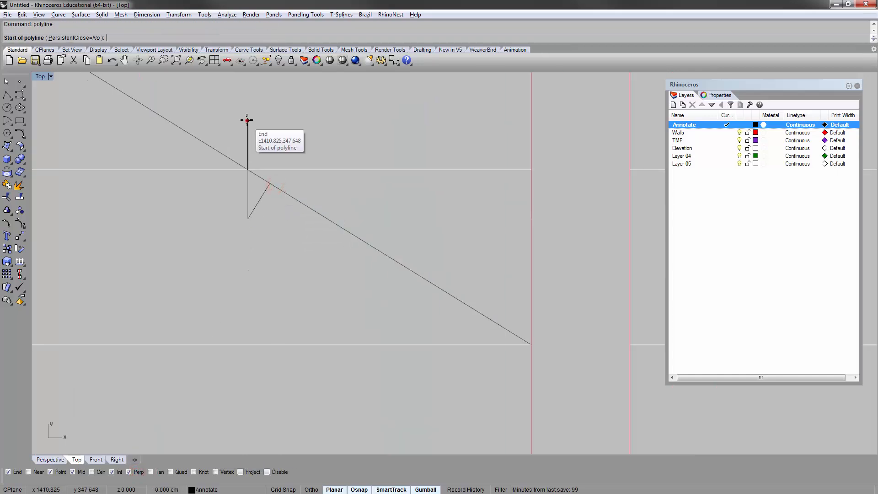
click(247, 121)
click(226, 156)
key(Return)
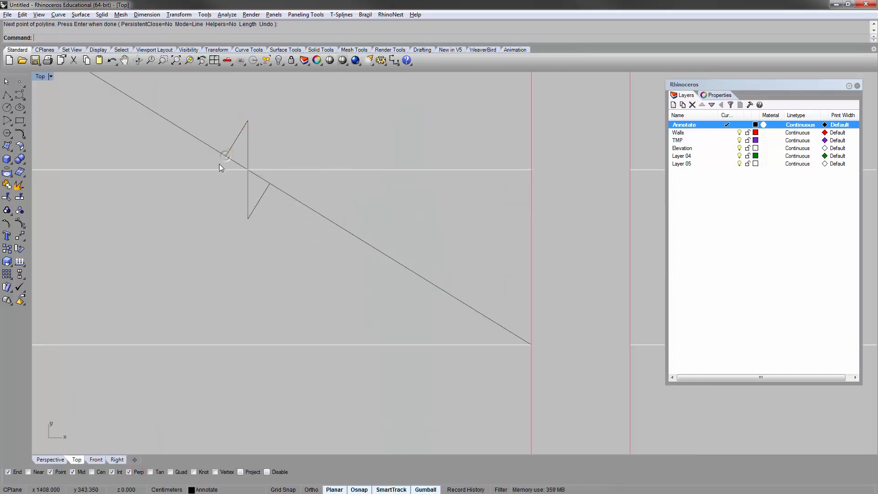
Step: Trim away the middle of the diagonal between the two short perpendicular lines, leaving a zigzag break symbol
scroll(224, 177, down, 2)
click(229, 211)
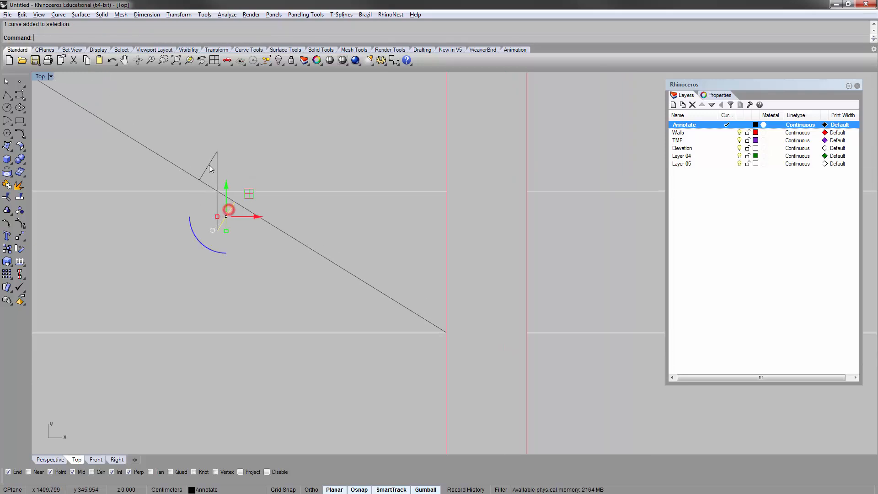
text(trim)
key(Return)
click(222, 194)
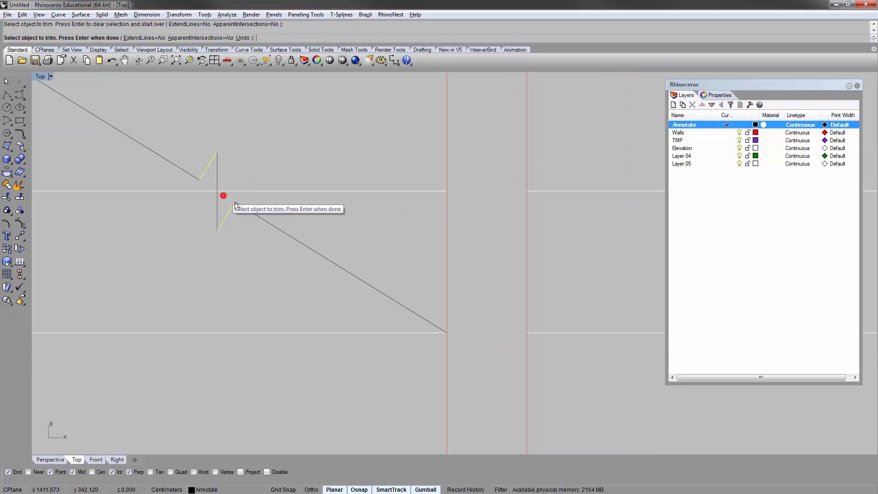
key(Return)
scroll(235, 223, down, 2)
scroll(234, 222, up, 2)
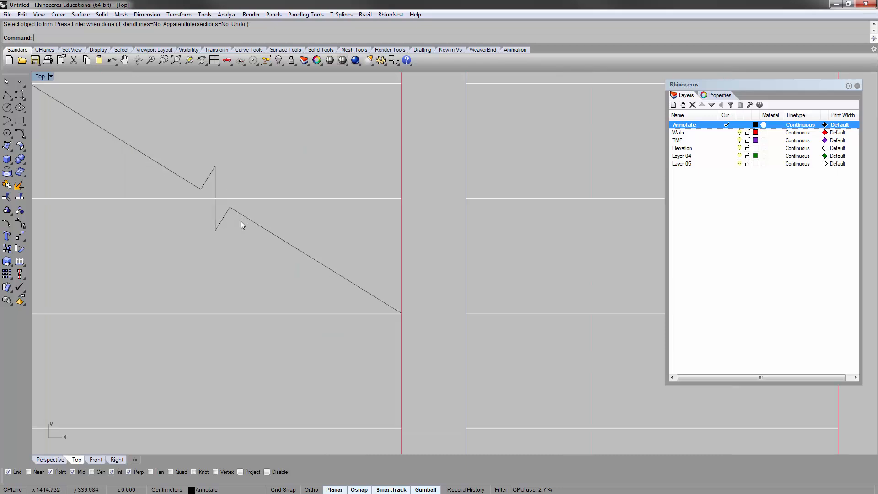
Step: Join the diagonal pieces and zigzag segments into a single break-line curve
click(249, 216)
shift+click(223, 221)
shift+click(216, 185)
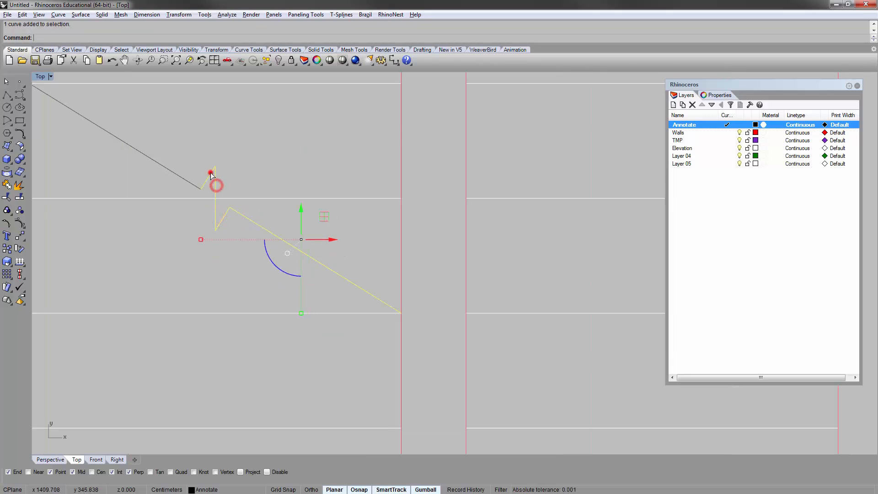
shift+click(193, 181)
key(ctrl+j)
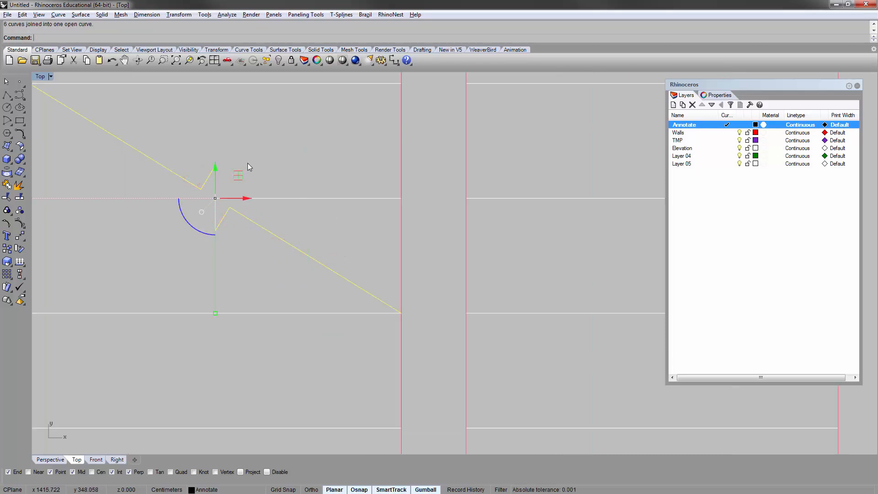
Step: Copy the joined break line from its central-wall endpoint to the third tread's central-wall end on the second-floor stair
scroll(248, 163, down, 5)
click(263, 194)
text(c)
key(Return)
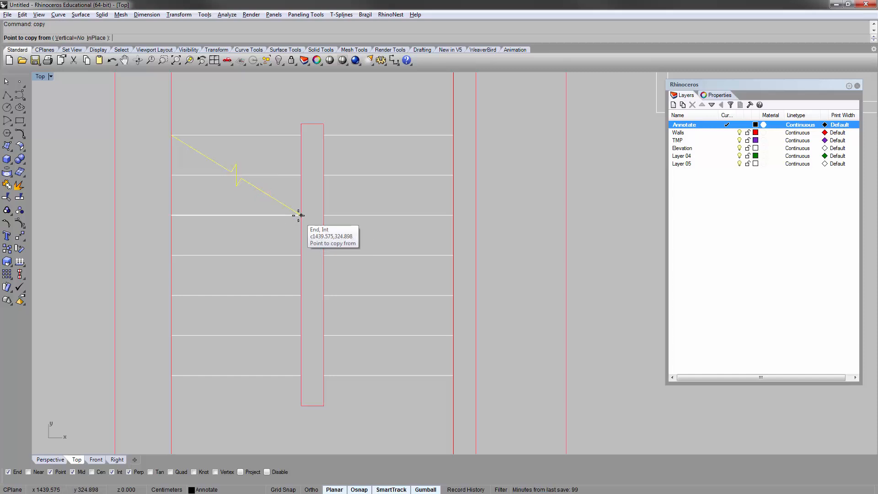
click(300, 215)
scroll(504, 231, down, 4)
scroll(152, 211, up, 6)
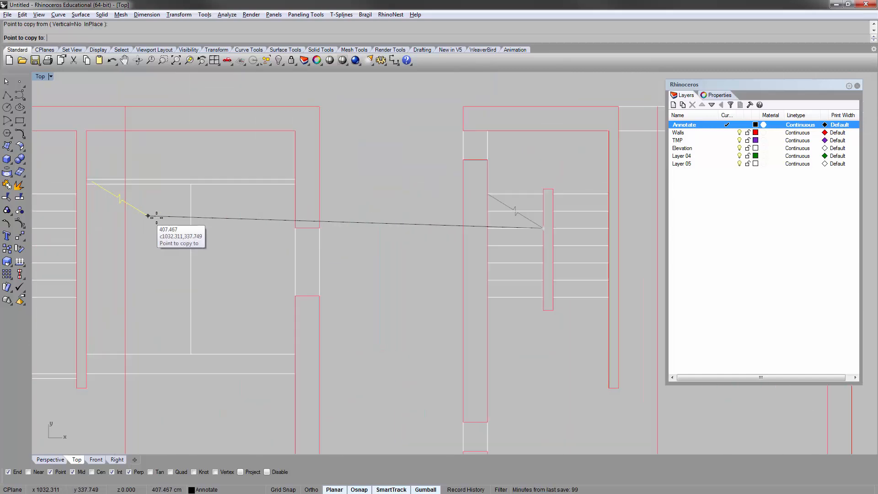
click(235, 230)
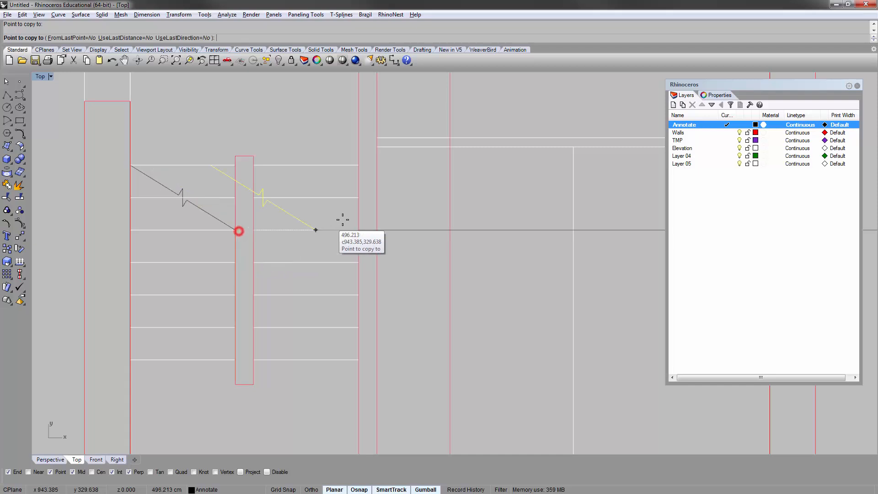
Step: Place another break-line copy at the third tread's central-wall end on the first-floor stair and finish copying
scroll(231, 232, down, 4)
scroll(237, 229, up, 3)
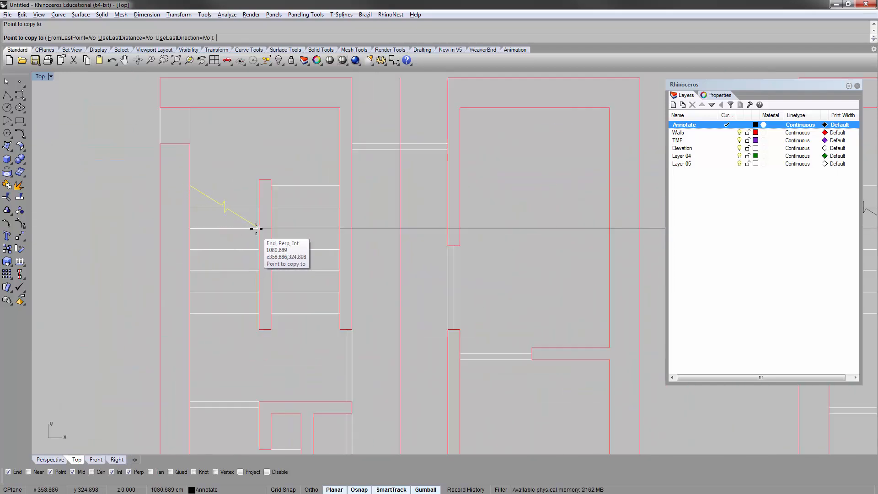
click(257, 230)
key(Return)
Step: Mirror the first-floor stair's topmost tread across the central wall's vertical axis onto the flight with the break line
click(288, 183)
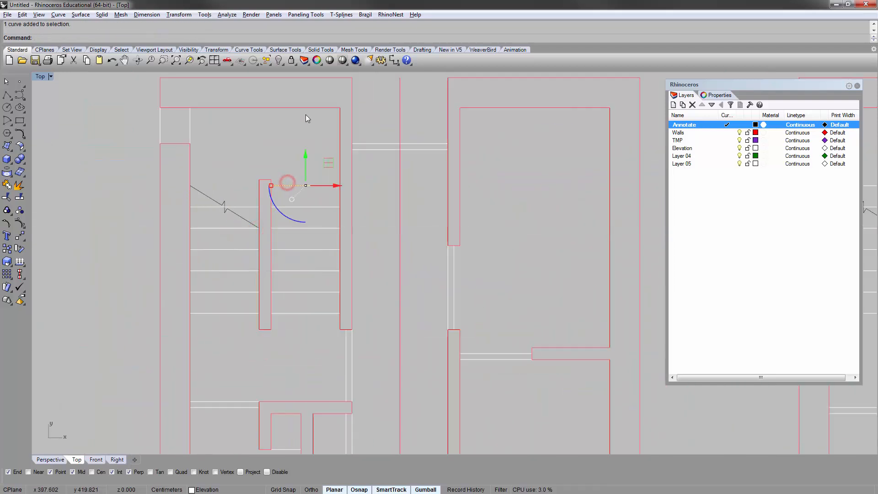
text(mirror)
key(Return)
click(265, 180)
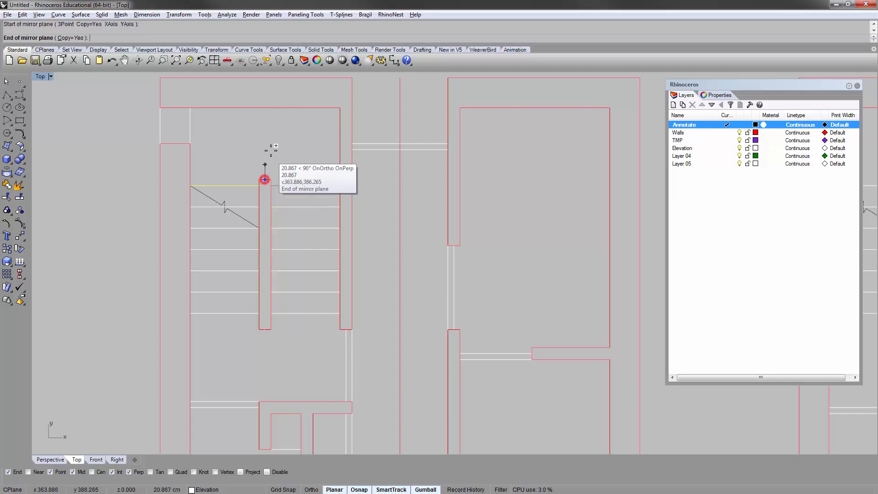
click(271, 150)
Step: Draw a 3 cm diameter circle centred on the midpoint of the lowest tread in the flight with the break line
right_drag(309, 188, 223, 176)
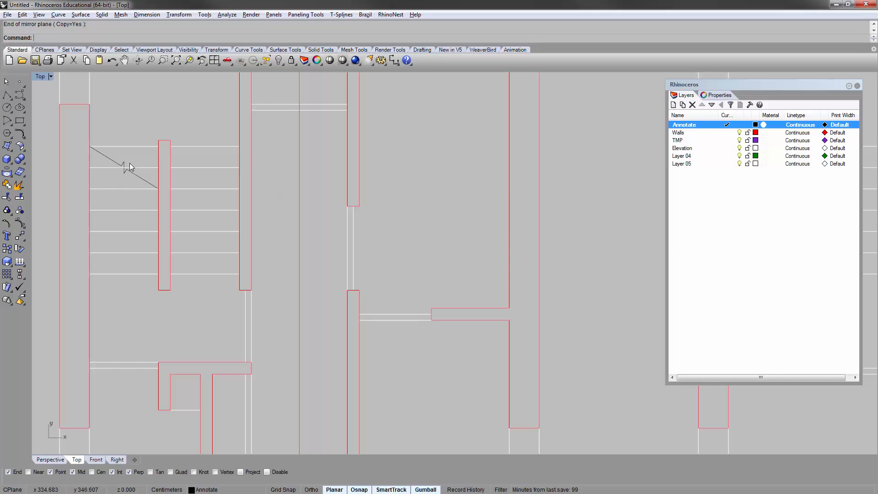
right_drag(139, 234, 150, 217)
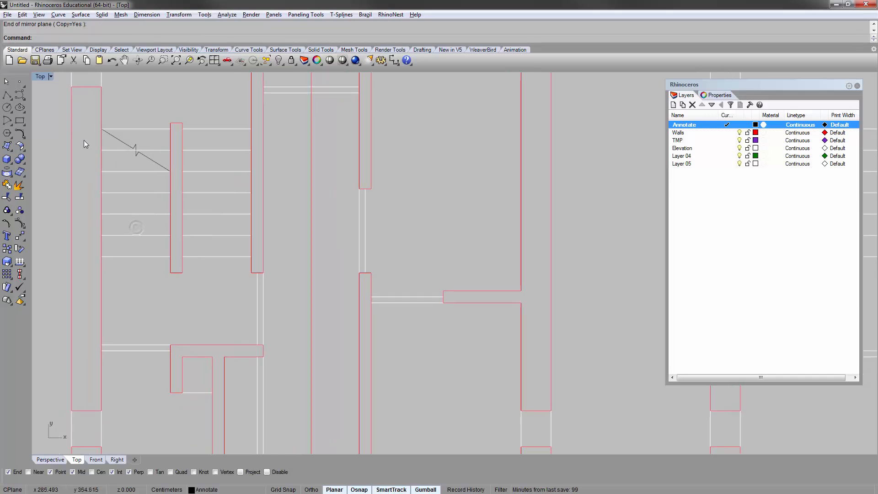
click(9, 106)
scroll(155, 253, up, 6)
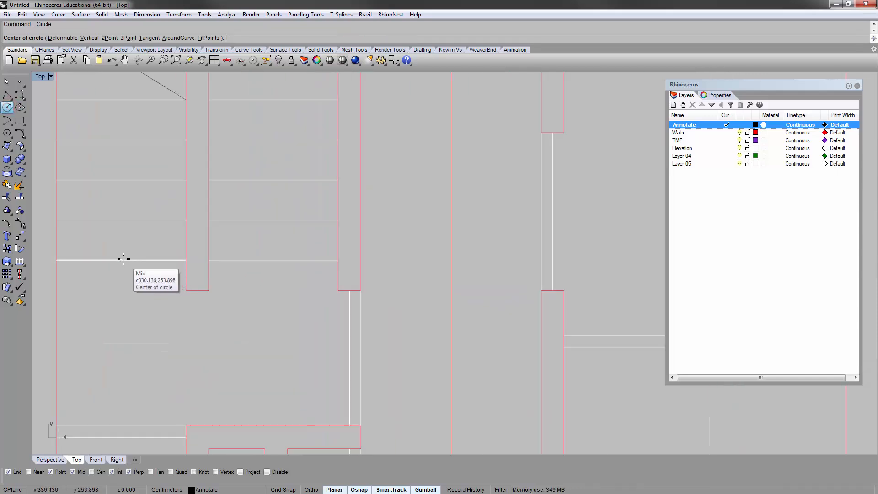
click(123, 259)
scroll(123, 256, up, 8)
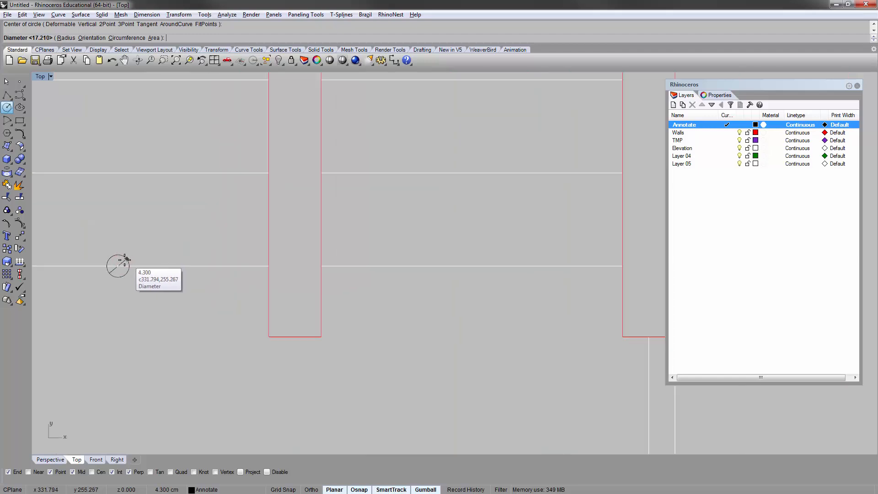
text(3)
key(Return)
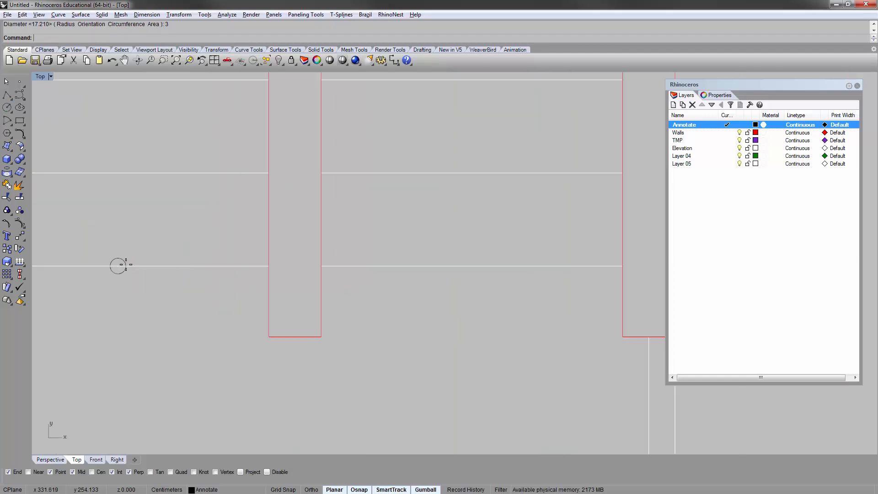
scroll(240, 281, down, 5)
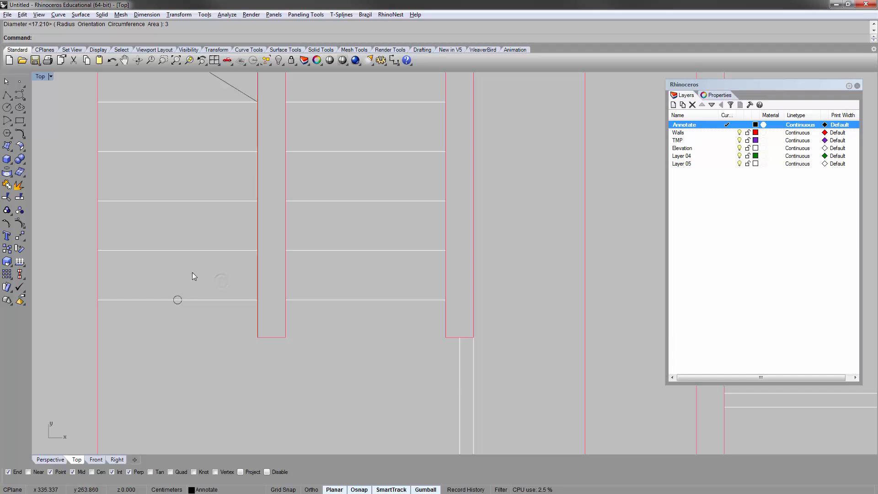
Step: Draw a polyline from the circle's centre about 79 cm up to below the break line, ending in an arrowhead leg about 5.6 cm long
text(pl)
key(Return)
scroll(172, 290, up, 6)
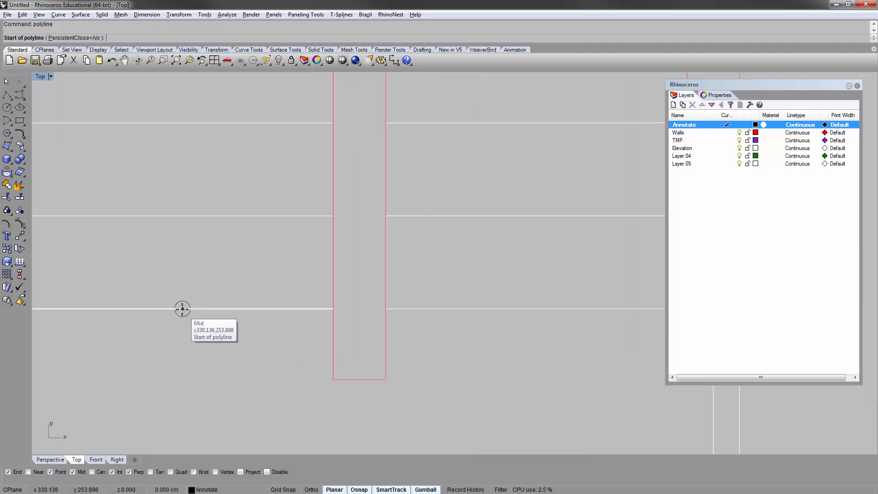
click(182, 309)
scroll(182, 310, down, 5)
scroll(183, 167, up, 3)
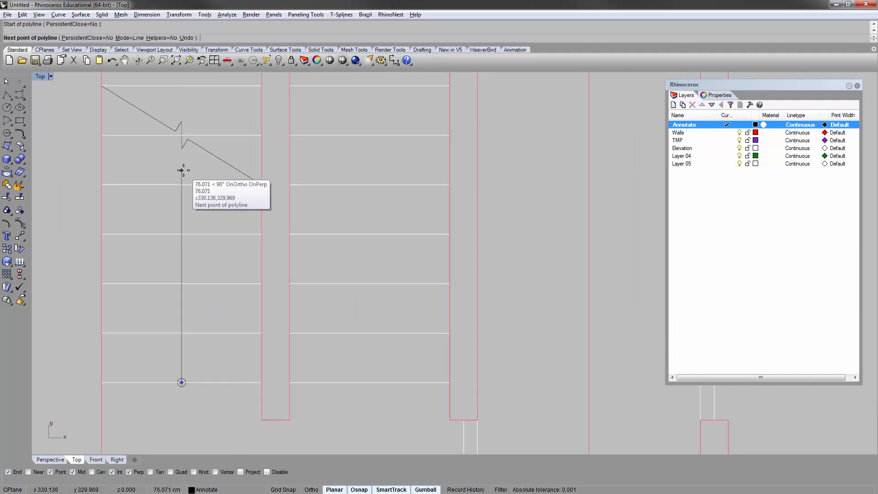
scroll(182, 171, up, 3)
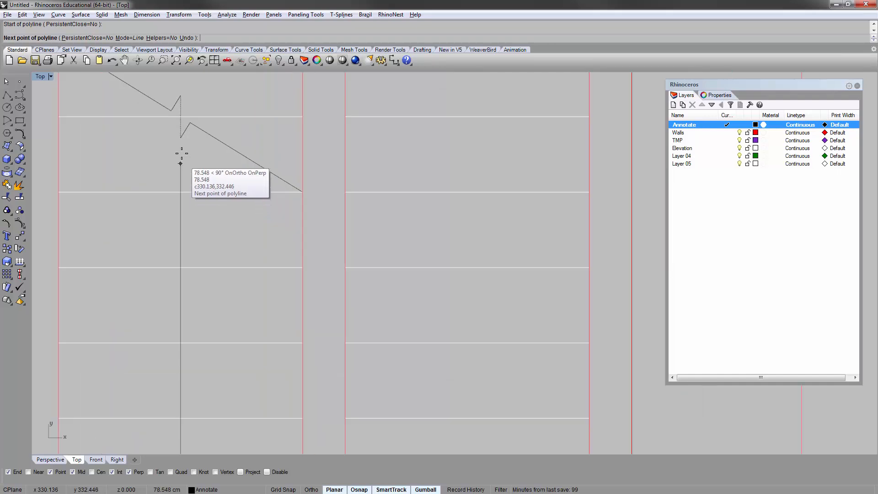
click(181, 160)
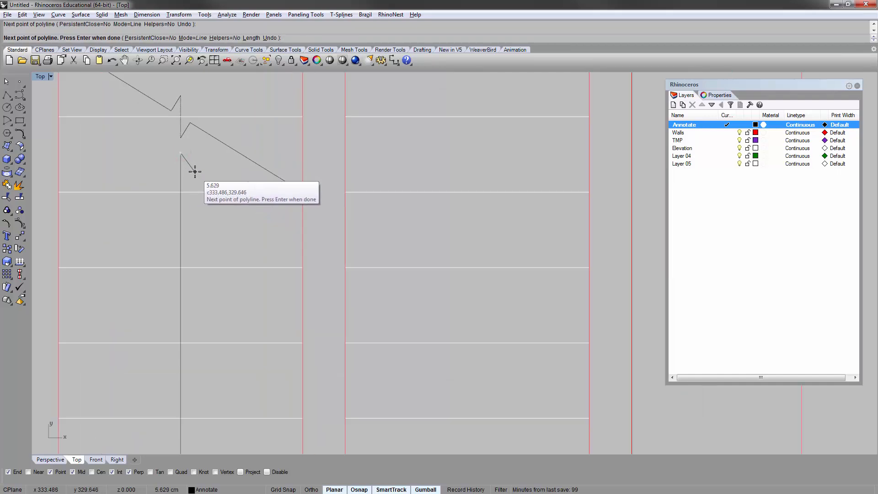
key(Return)
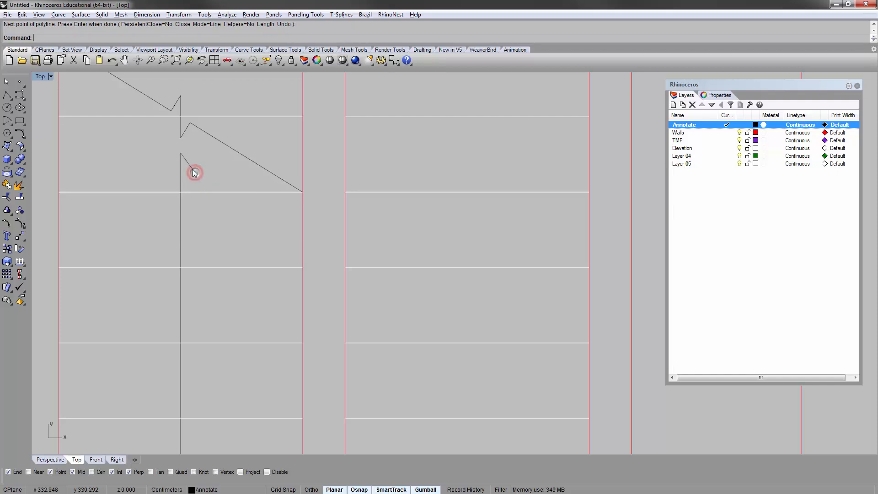
Step: Explode the arrow polyline into its shaft and arrowhead leg
click(193, 169)
click(232, 180)
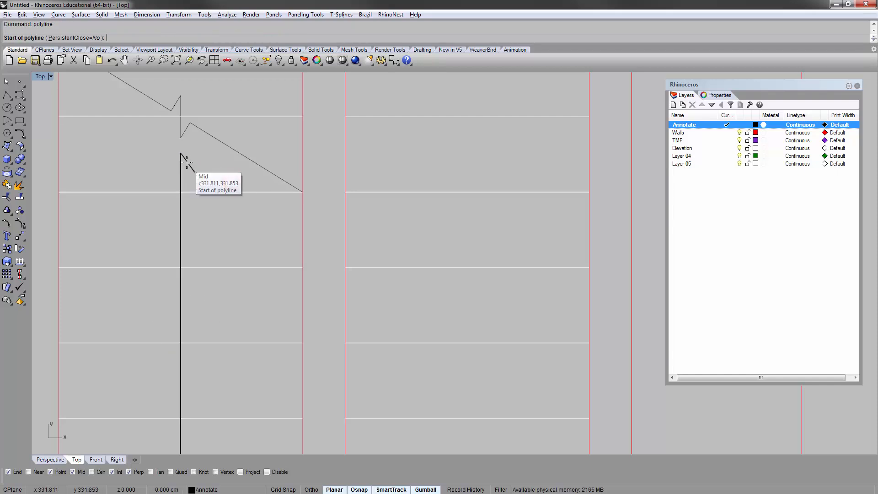
click(188, 165)
click(19, 185)
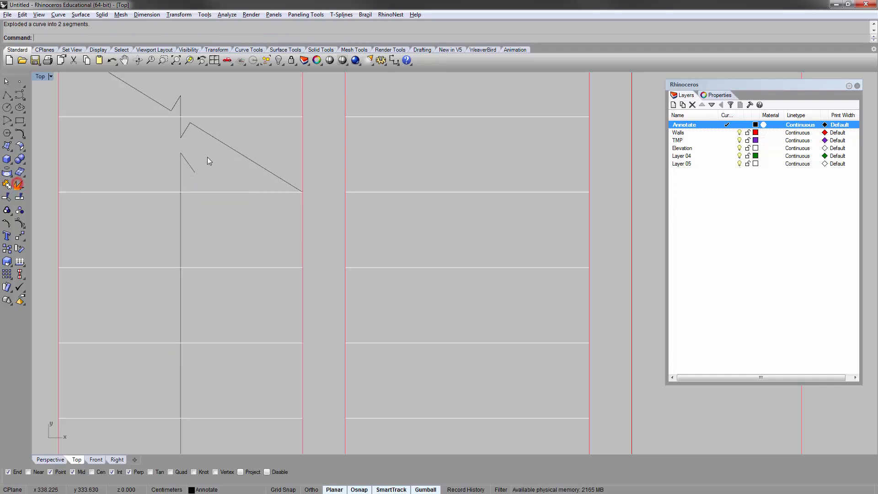
Step: Mirror the arrowhead leg across the vertical shaft to complete the arrowhead
click(194, 166)
text(mirror)
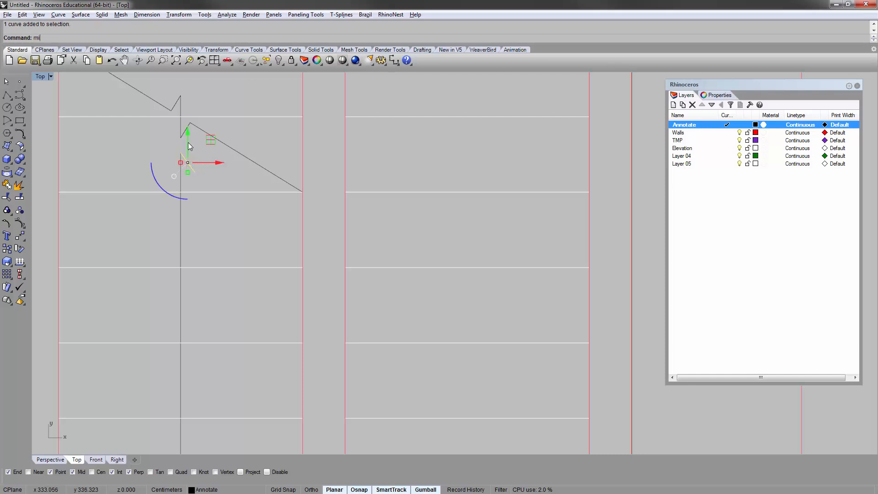
key(Return)
click(180, 152)
click(176, 176)
scroll(179, 176, down, 2)
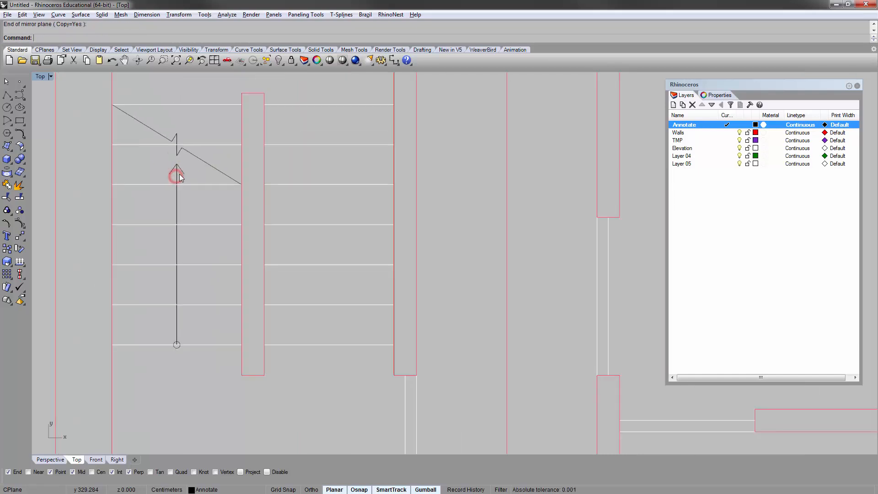
Step: Group the arrow's shaft, arrowhead legs and start circle
drag(156, 166, 163, 169)
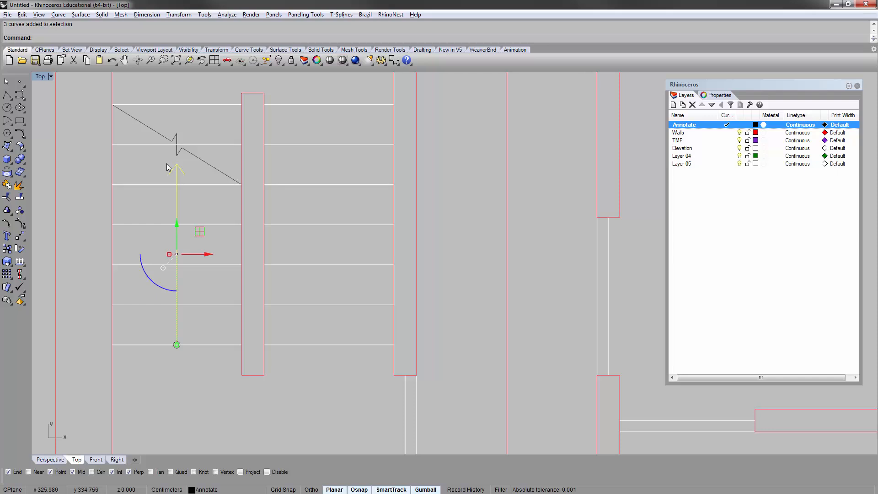
right_drag(191, 165, 179, 132)
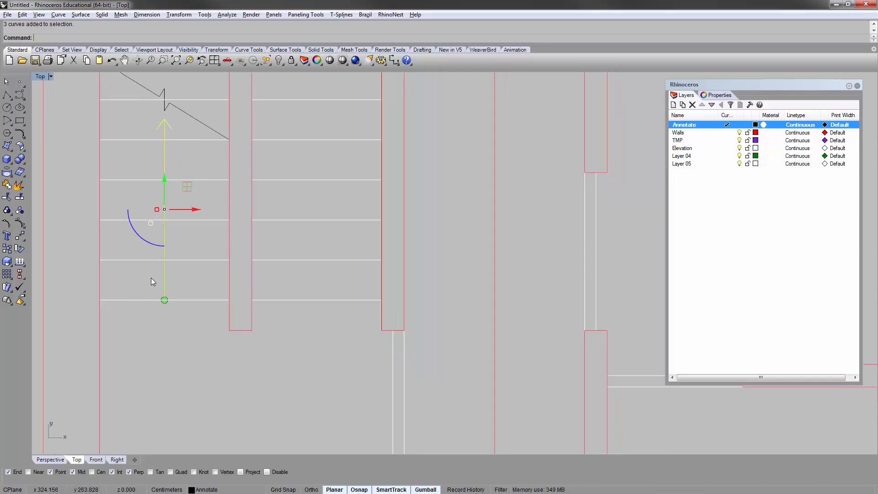
right_drag(147, 282, 154, 317)
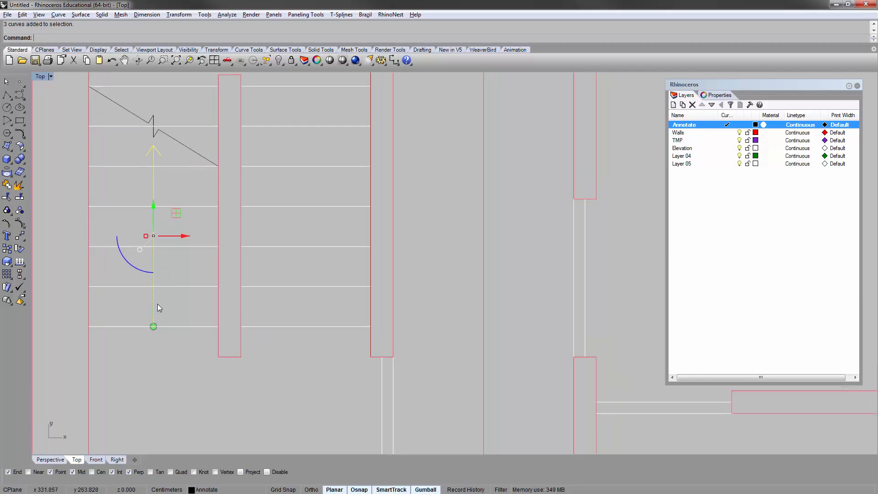
click(195, 182)
right_drag(162, 205, 129, 205)
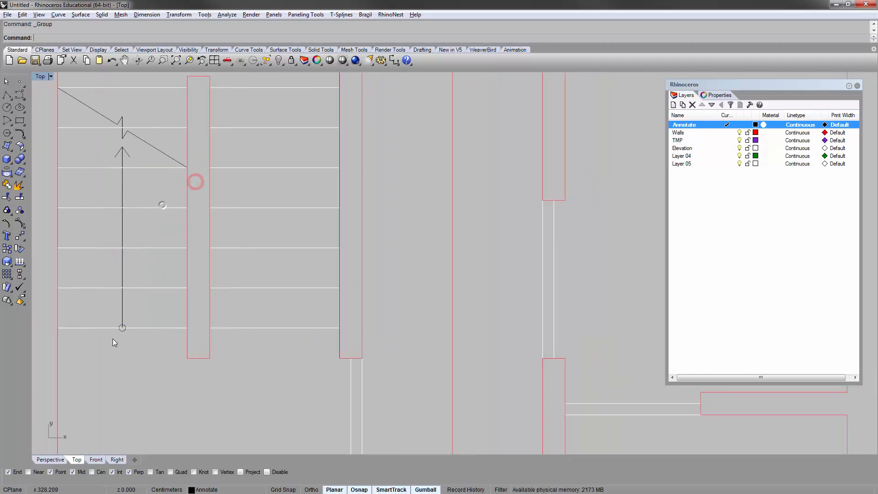
drag(98, 304, 139, 341)
right_drag(140, 342, 136, 265)
click(122, 303)
Step: Review the stair annotations on the first-floor plan and the neighbouring floor plan
scroll(121, 254, down, 5)
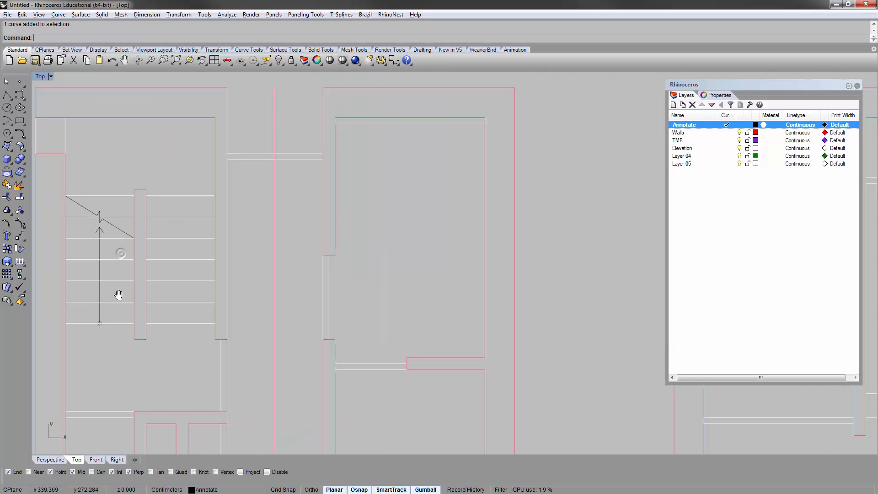
right_drag(231, 139, 201, 177)
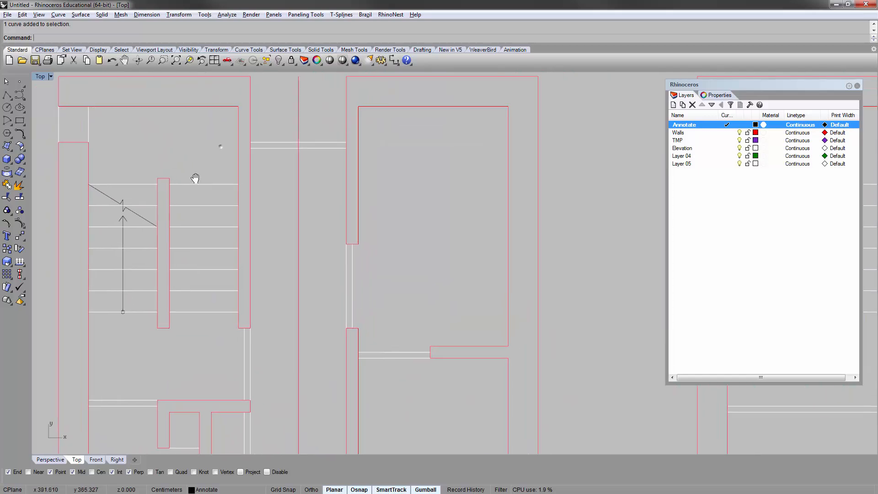
right_drag(191, 223, 186, 200)
right_drag(230, 257, 33, 282)
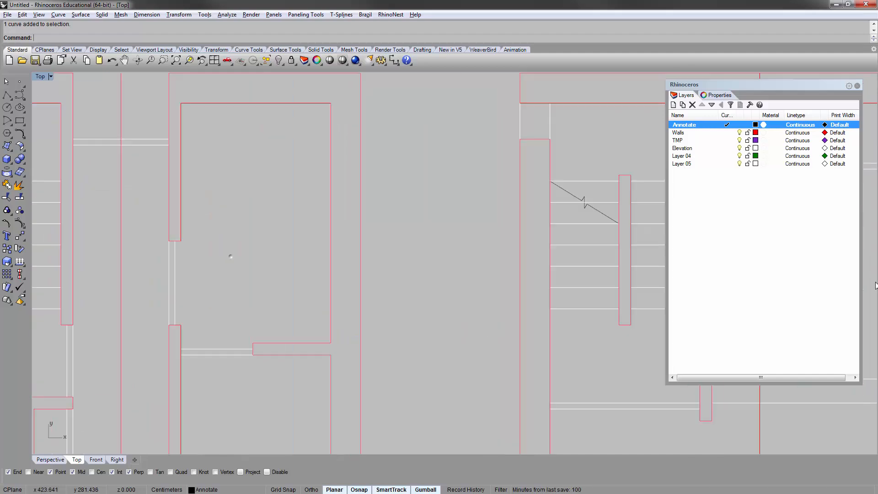
scroll(874, 282, down, 2)
right_drag(334, 267, 376, 224)
scroll(361, 235, down, 4)
right_drag(354, 237, 319, 242)
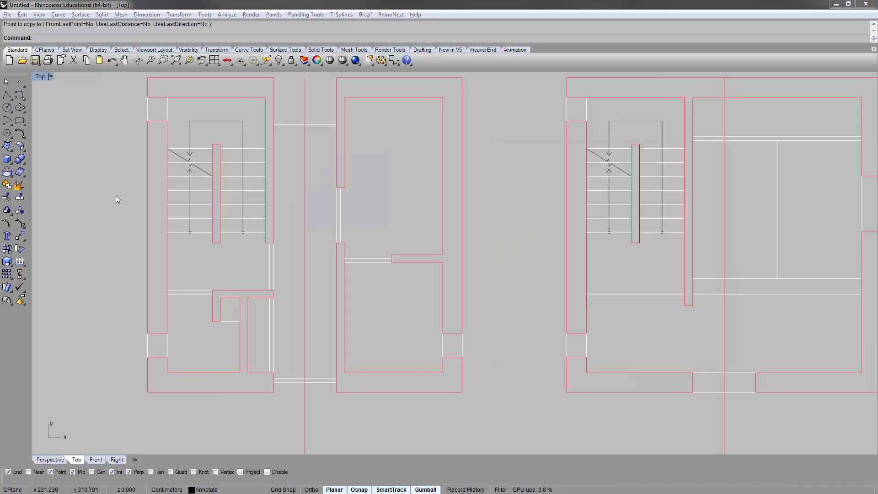
Step: Create the text UP as grouped Arial curves 4 cm high and place it just below the up arrow's start circle
right_drag(127, 203, 122, 229)
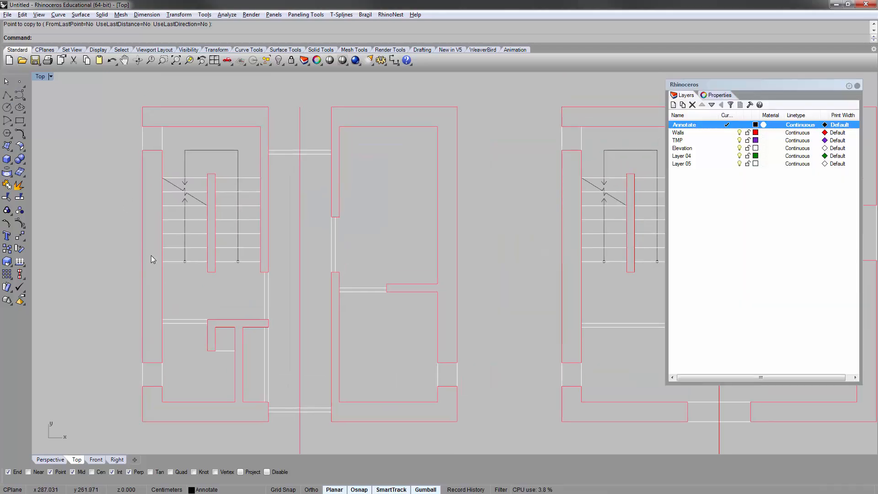
right_drag(192, 232, 232, 210)
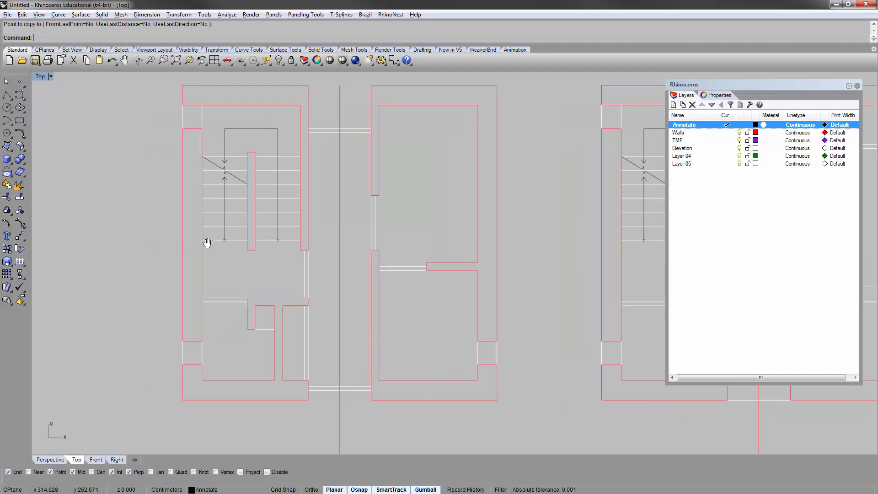
scroll(207, 243, up, 3)
click(6, 235)
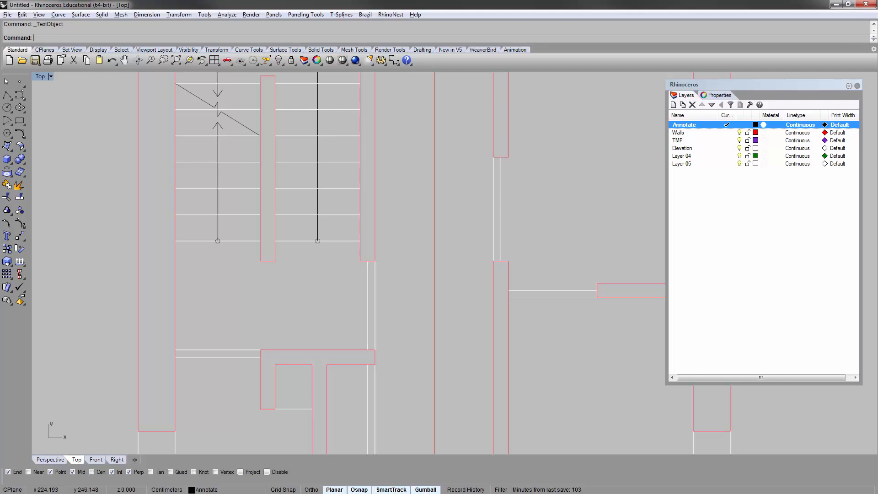
click(6, 236)
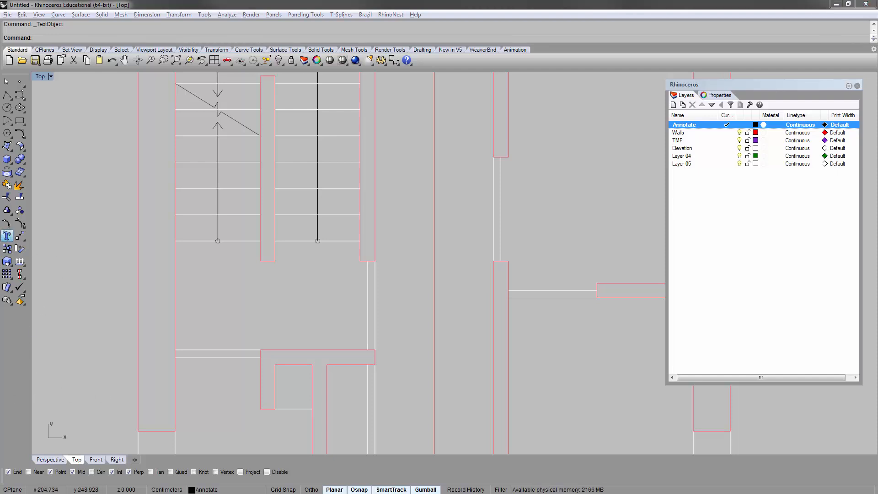
drag(199, 120, 199, 114)
text(UP)
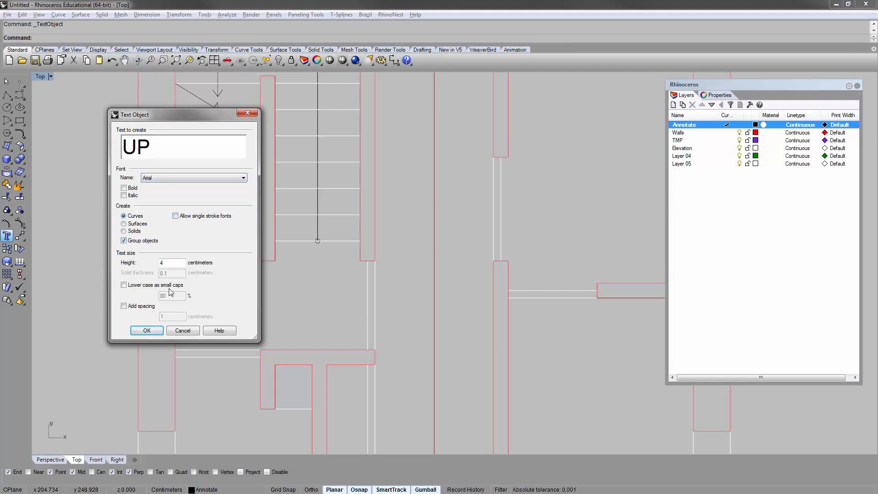
click(146, 330)
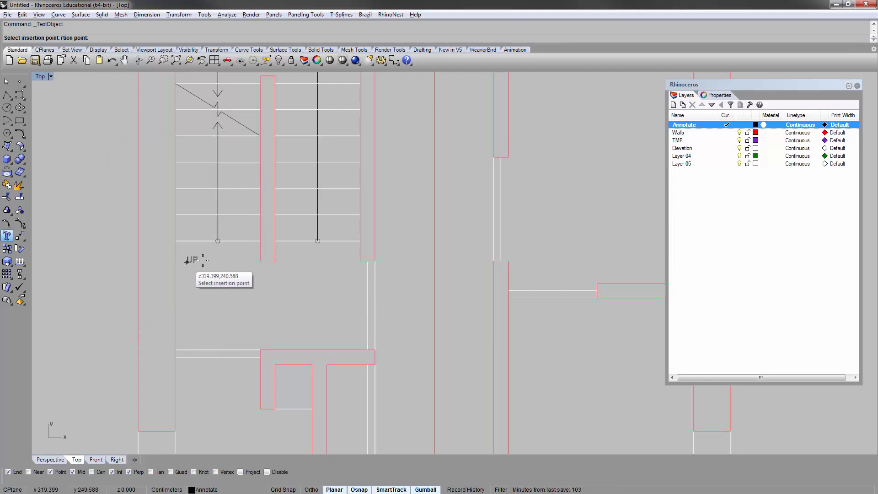
scroll(202, 254, up, 2)
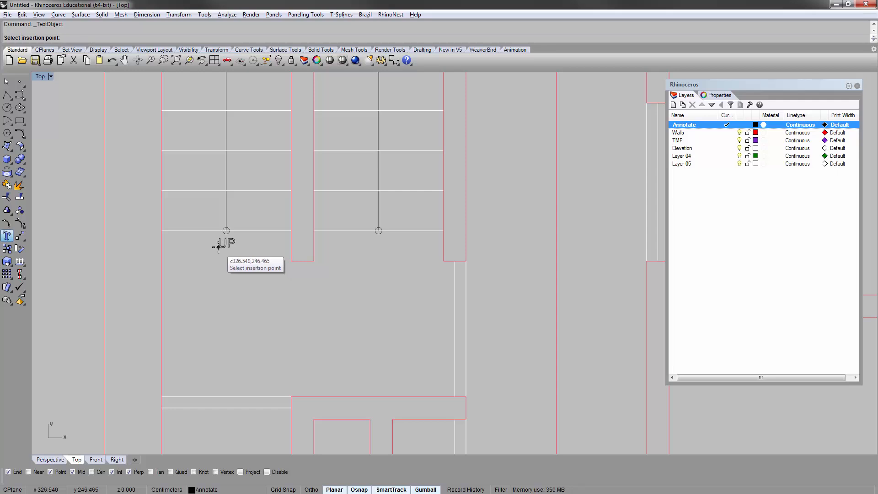
scroll(219, 247, up, 2)
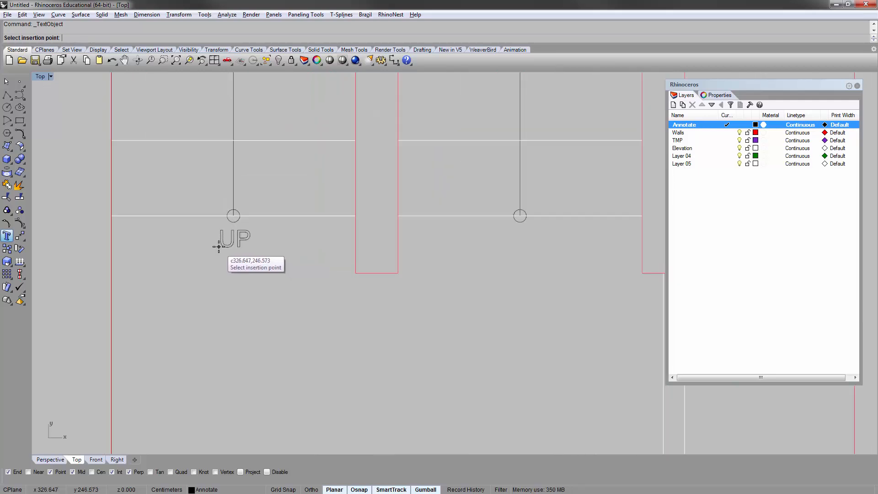
click(218, 247)
Step: Copy the UP label from its arrow's start circle to the up arrow's start circle on the second plan in the row
scroll(261, 255, down, 3)
click(149, 228)
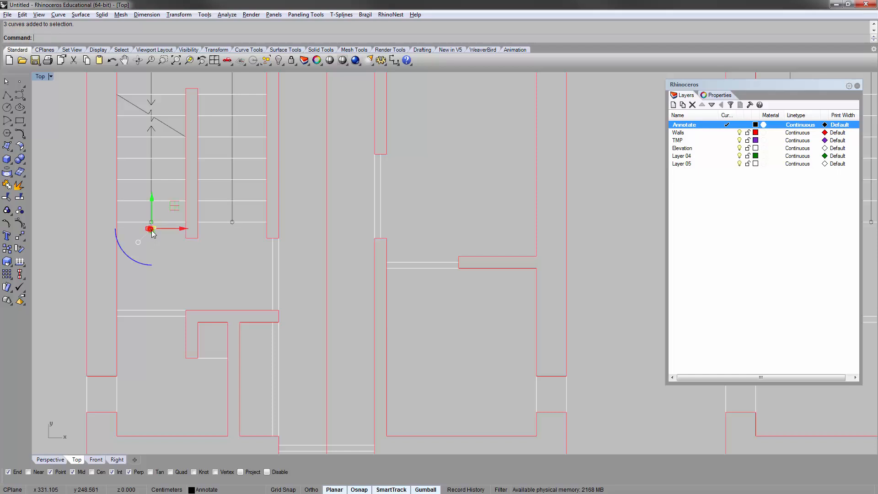
scroll(152, 237, up, 2)
scroll(152, 237, up, 3)
text(opy)
key(Return)
scroll(161, 173, up, 2)
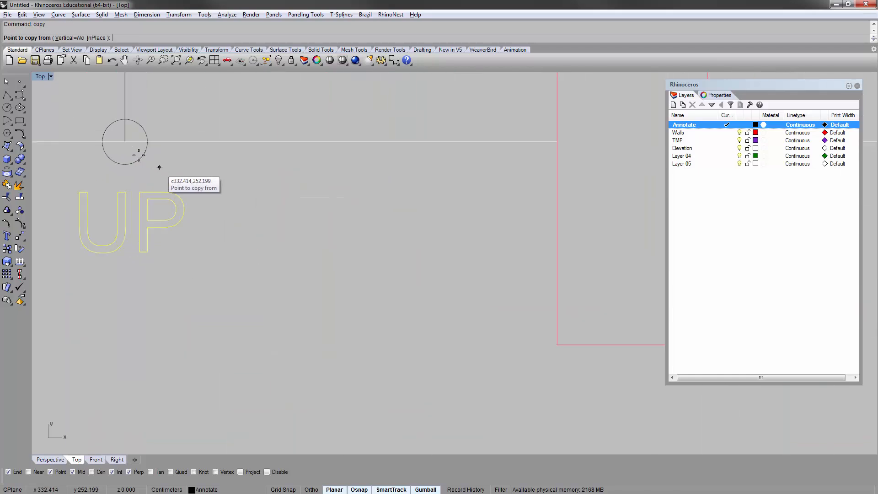
click(125, 143)
scroll(89, 201, down, 5)
scroll(91, 201, down, 6)
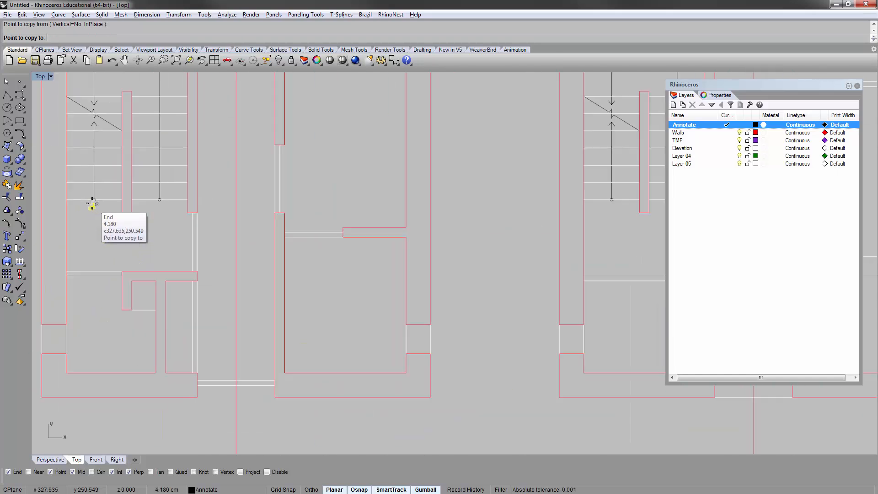
scroll(298, 211, up, 4)
scroll(320, 202, up, 6)
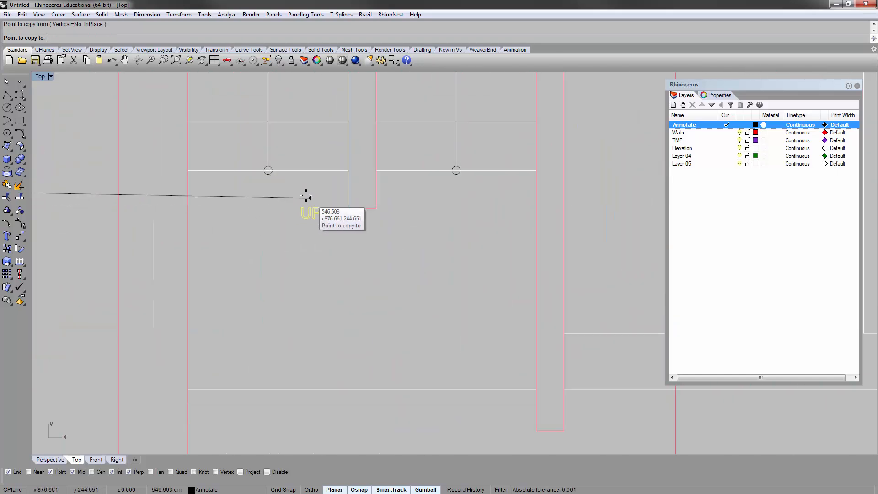
click(309, 196)
Step: Place another copy of the UP label at the up arrow's start circle on the third plan and finish copying
scroll(187, 182, down, 6)
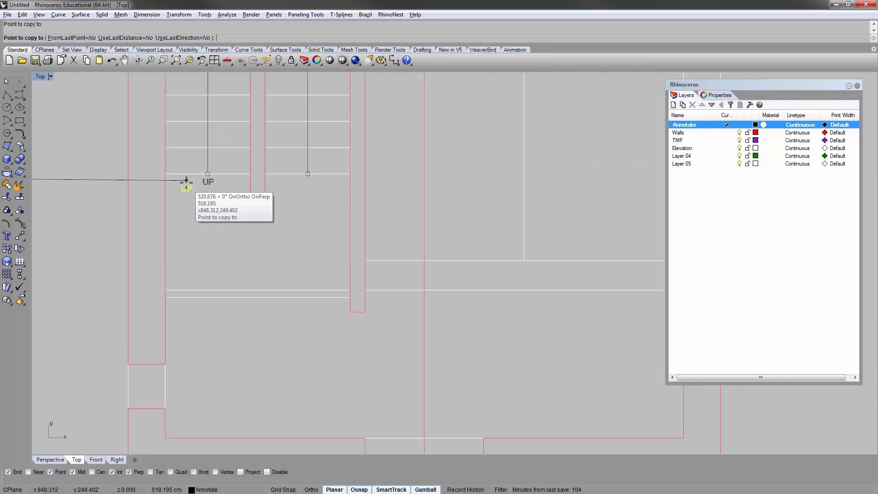
scroll(330, 195, up, 6)
scroll(337, 188, up, 8)
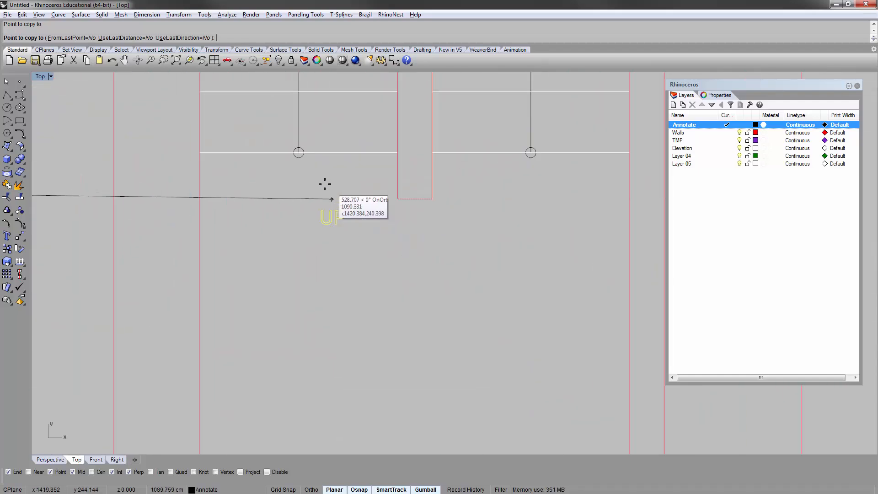
click(298, 154)
key(Return)
Step: Create the text DN as grouped Arial curves 4 cm high and place it just below the first plan's down arrow start circle
scroll(355, 188, down, 10)
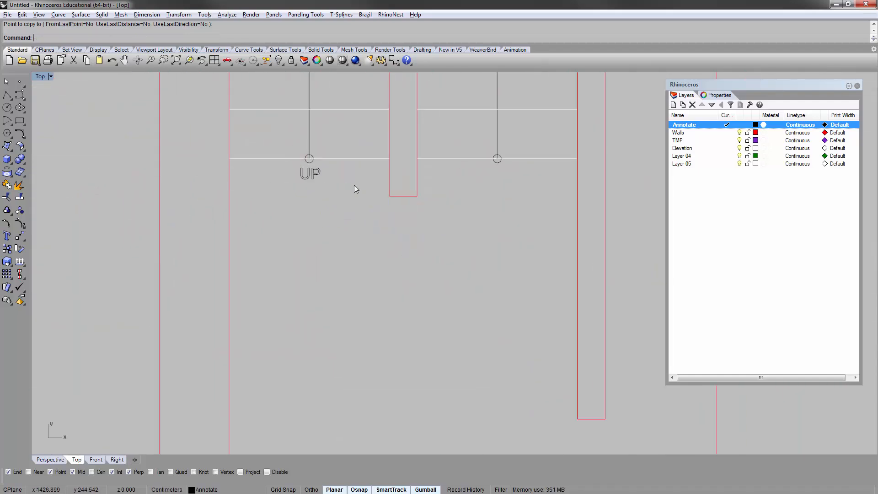
scroll(255, 190, up, 5)
scroll(252, 186, up, 6)
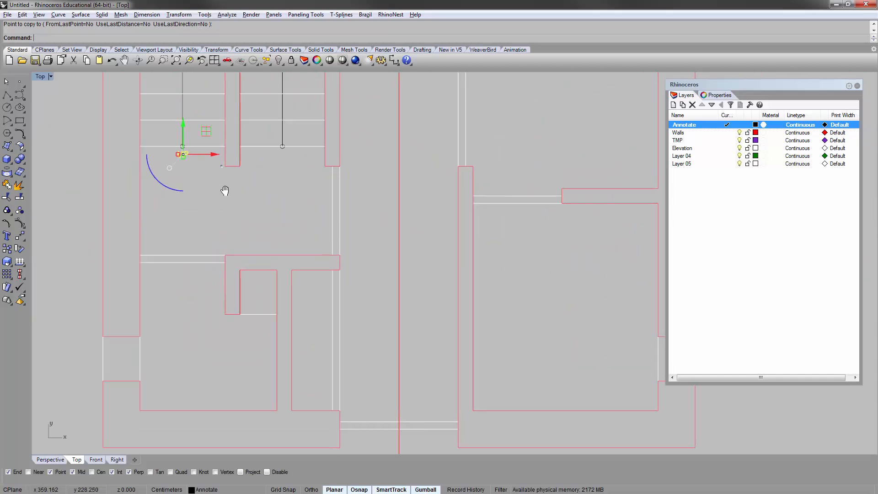
click(7, 235)
text(DN)
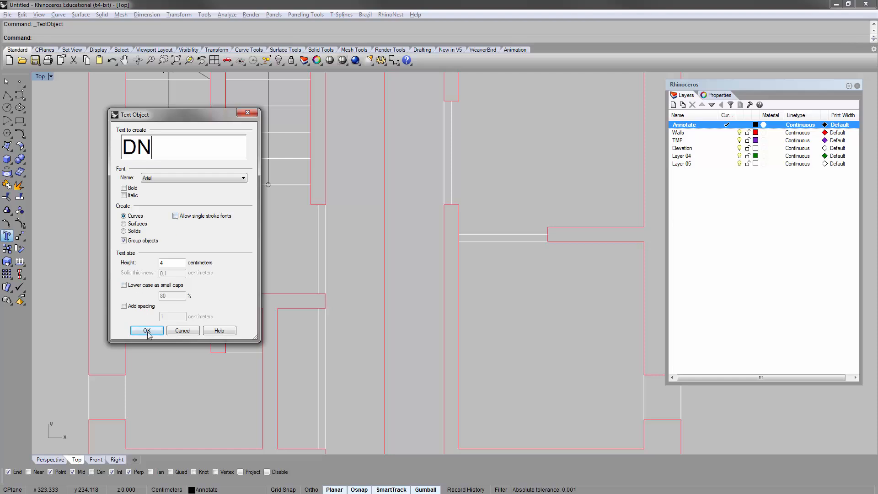
click(147, 330)
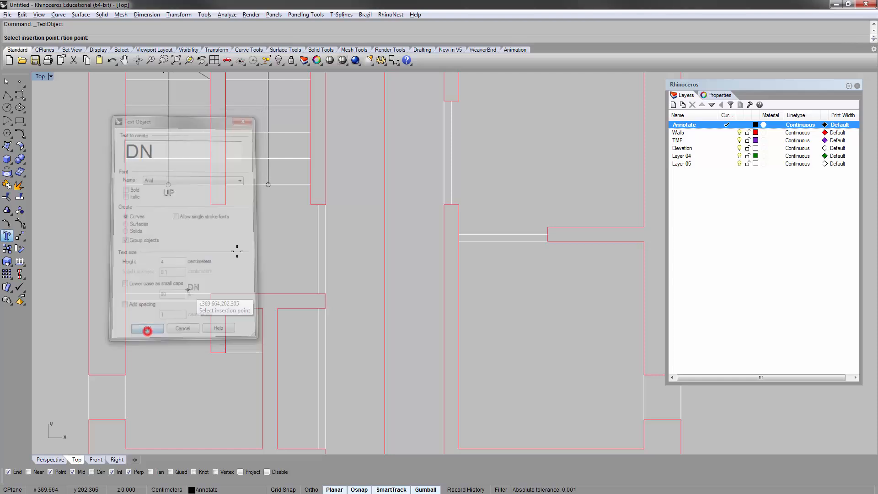
scroll(261, 193, up, 5)
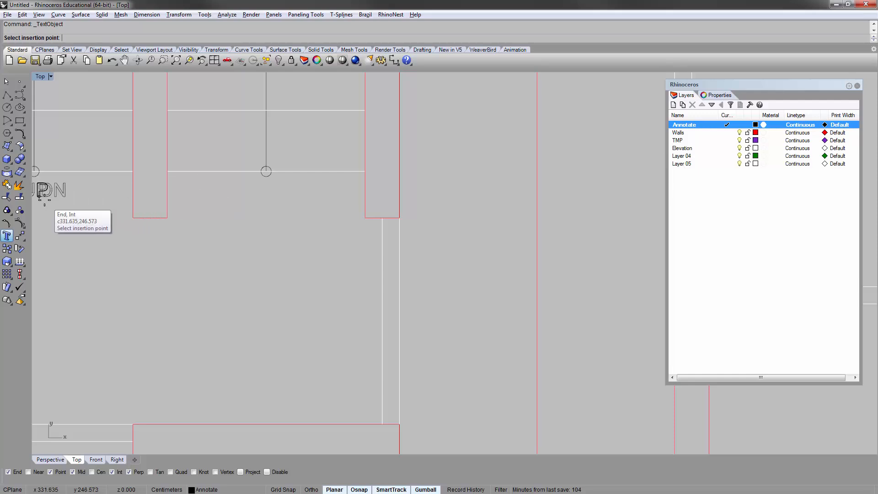
click(253, 196)
Step: Copy the DN label from its arrow's start circle to the down arrow's start circle on the second plan
click(276, 195)
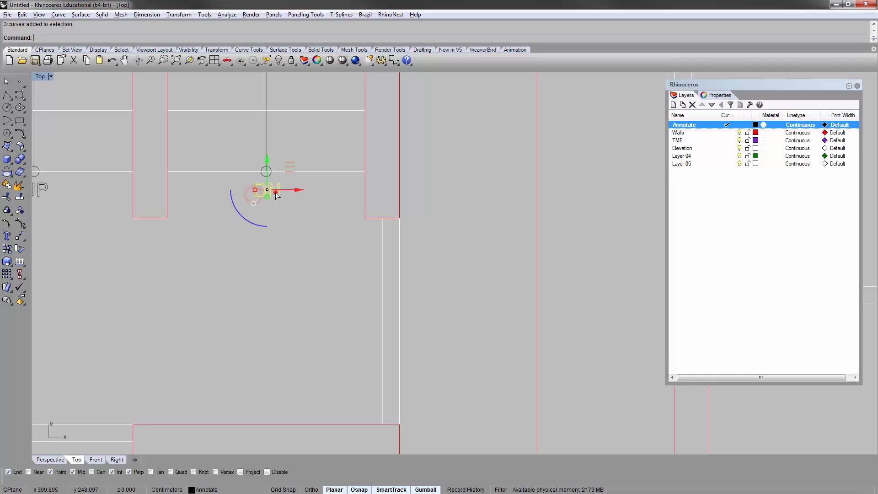
text(copy)
key(Return)
scroll(275, 190, up, 3)
click(267, 171)
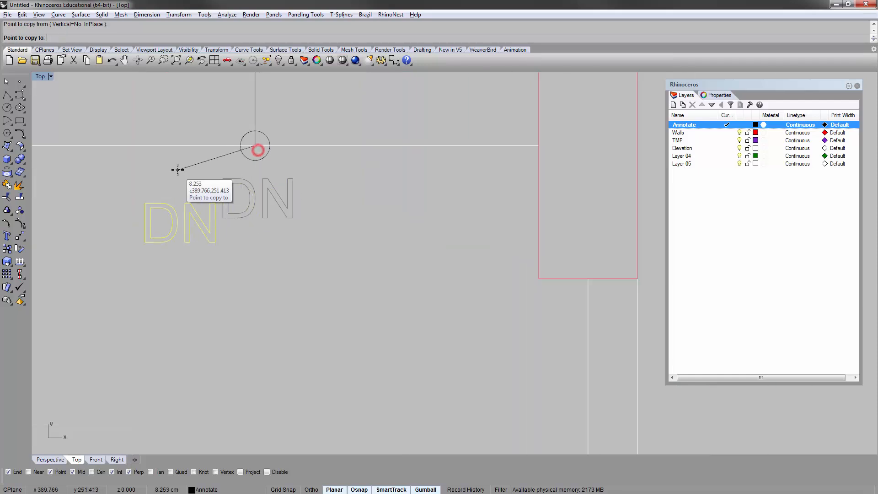
scroll(177, 170, down, 5)
scroll(178, 172, down, 4)
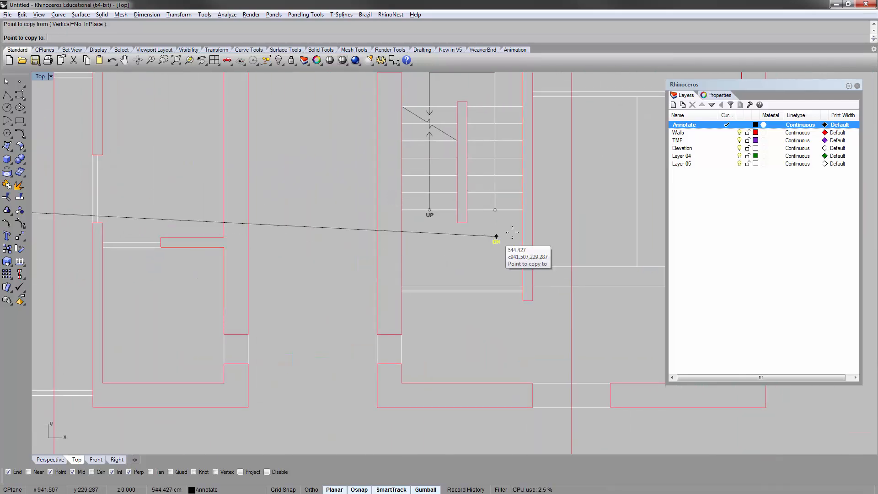
scroll(482, 210, up, 4)
scroll(482, 210, up, 4)
click(464, 161)
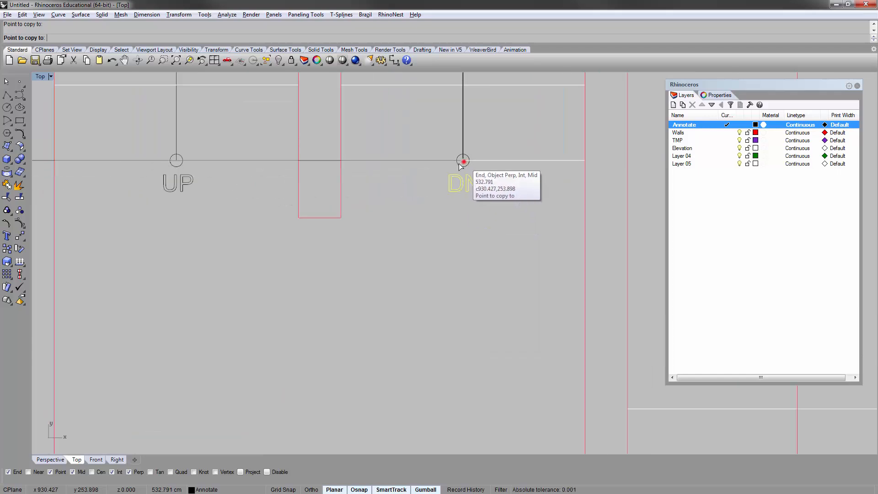
Step: Place another copy of the DN label at the down arrow's start circle on the third plan
scroll(345, 179, down, 4)
scroll(344, 178, down, 4)
scroll(421, 196, up, 4)
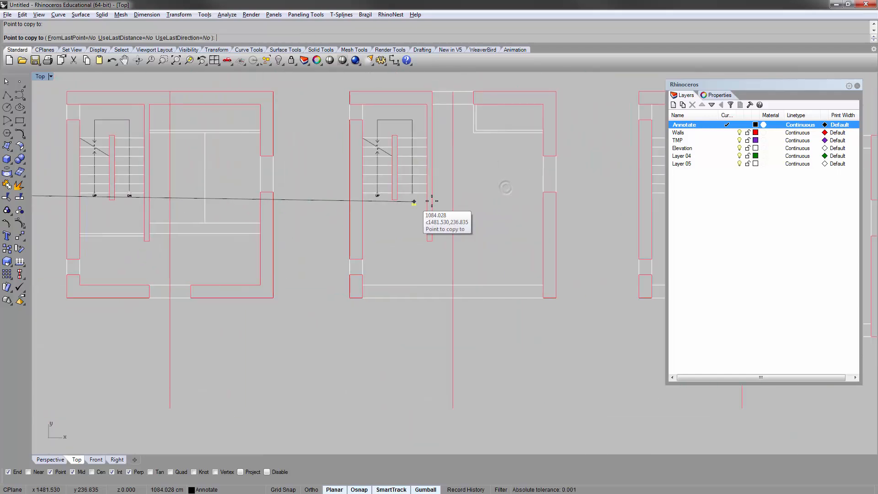
scroll(394, 191, up, 5)
click(398, 168)
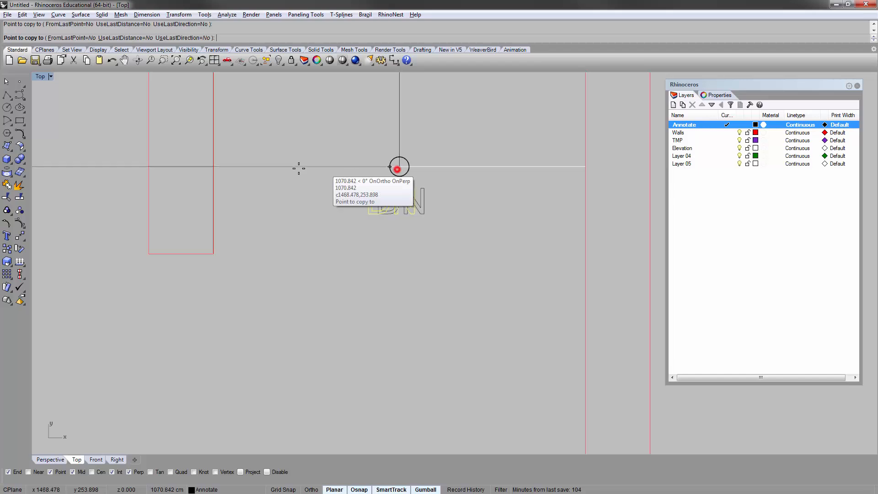
Step: Place a last copy of the DN label at the down arrow's start circle on the fourth plan and finish copying
scroll(299, 168, down, 4)
scroll(298, 168, down, 4)
scroll(421, 186, up, 4)
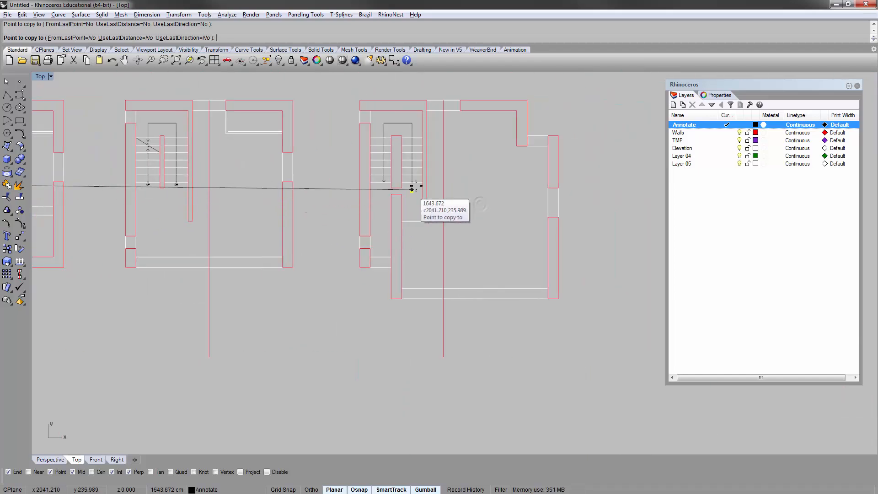
scroll(402, 183, up, 5)
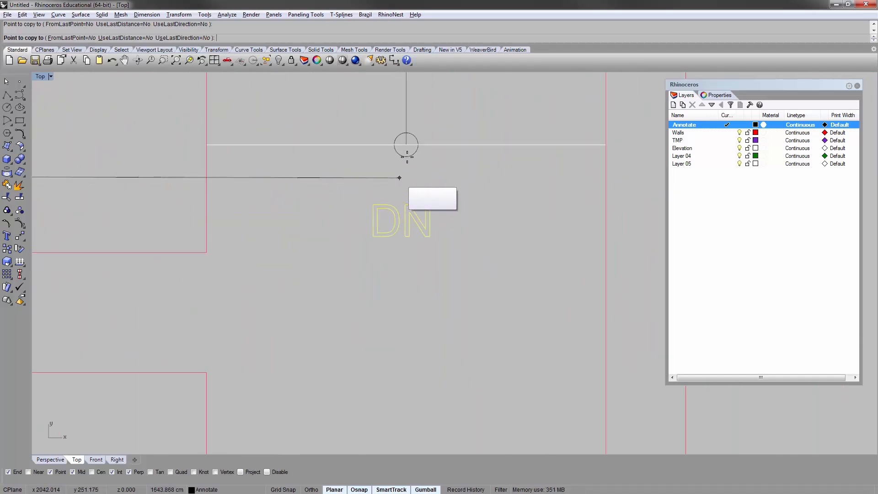
click(410, 145)
right_click(459, 193)
scroll(460, 193, down, 7)
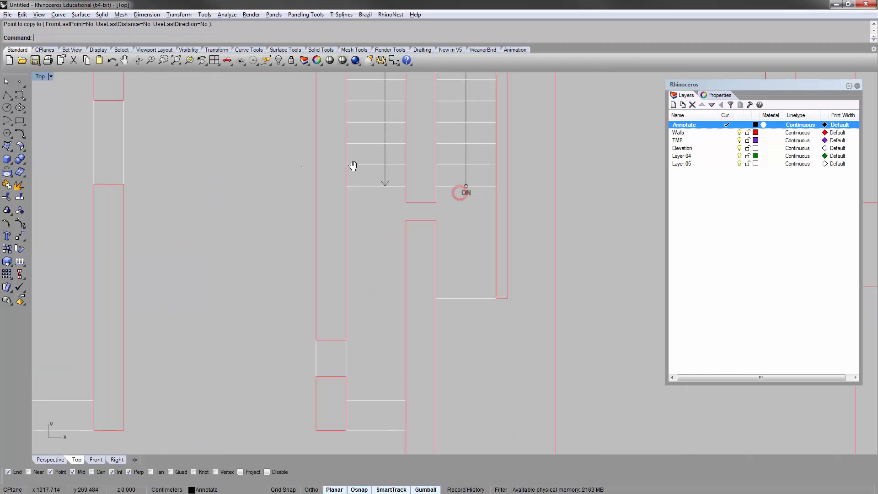
scroll(304, 167, down, 3)
right_drag(301, 167, 383, 169)
scroll(337, 190, down, 5)
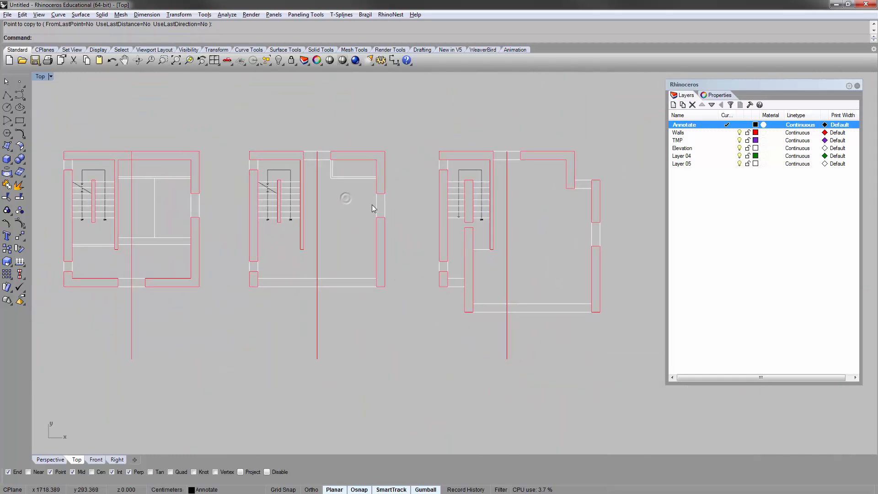
right_drag(551, 281, 343, 249)
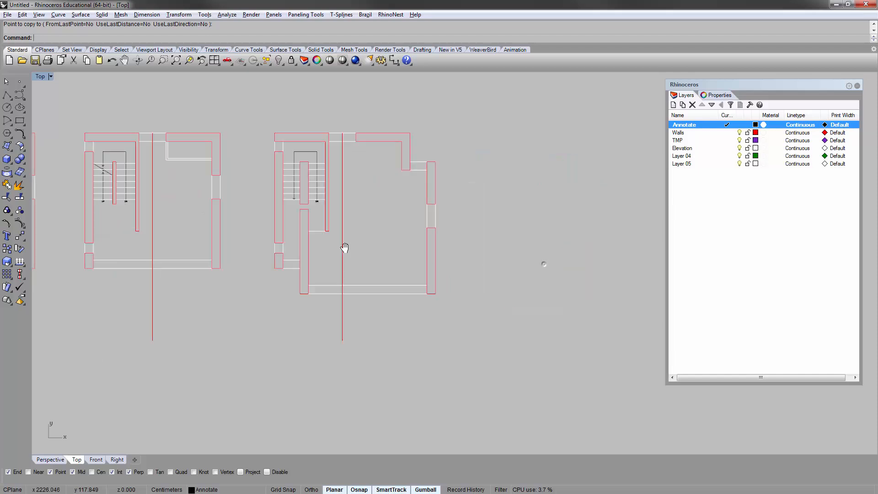
scroll(389, 198, up, 5)
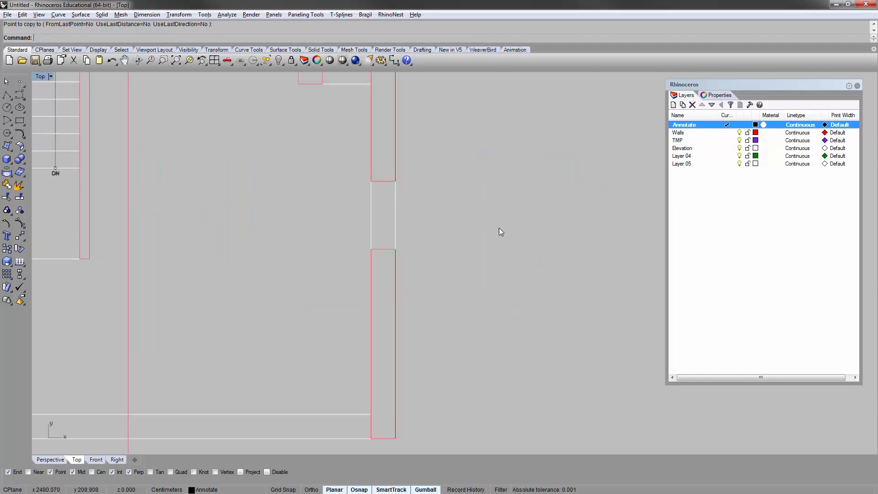
Step: Make Layer 04 the current layer and set its color to Purple
click(689, 218)
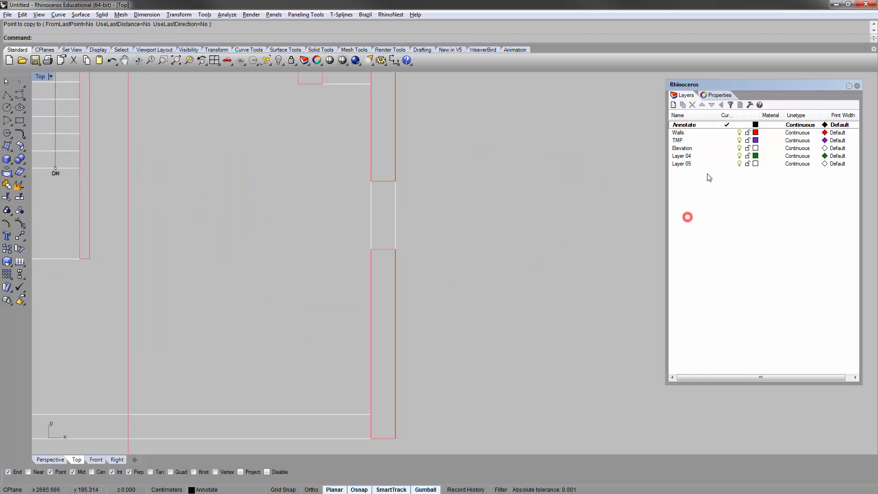
double_click(685, 157)
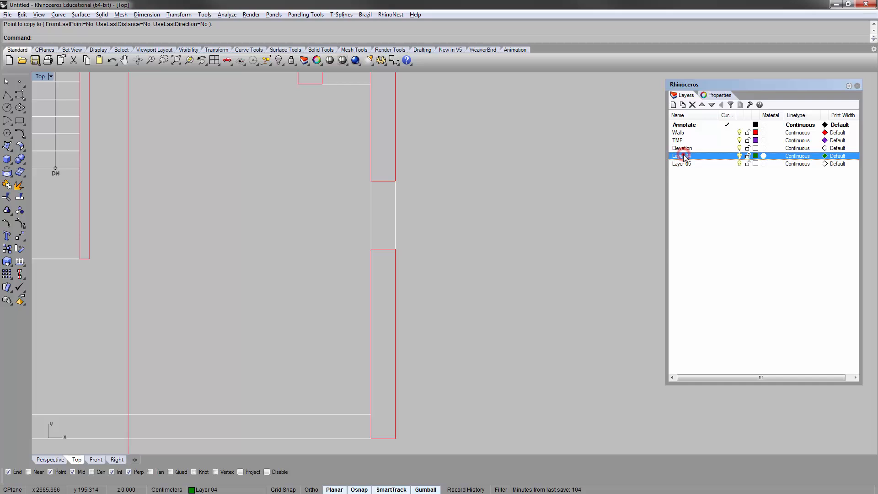
click(755, 156)
double_click(458, 310)
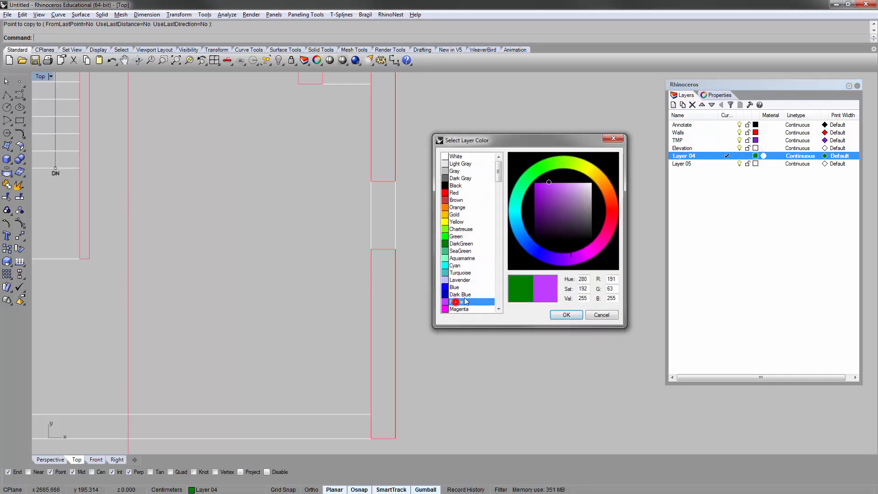
Step: Rename Layer 04 as Aluminum and Layer 05 as Glass
click(678, 156)
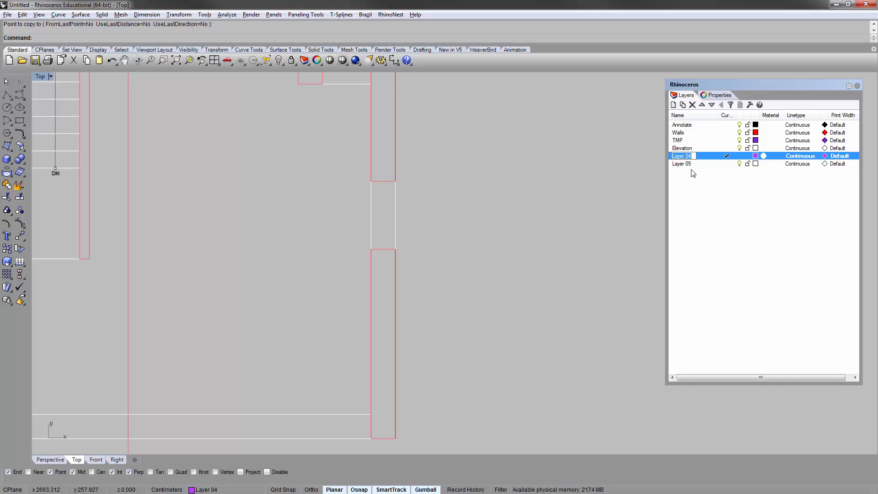
text(Aluminum)
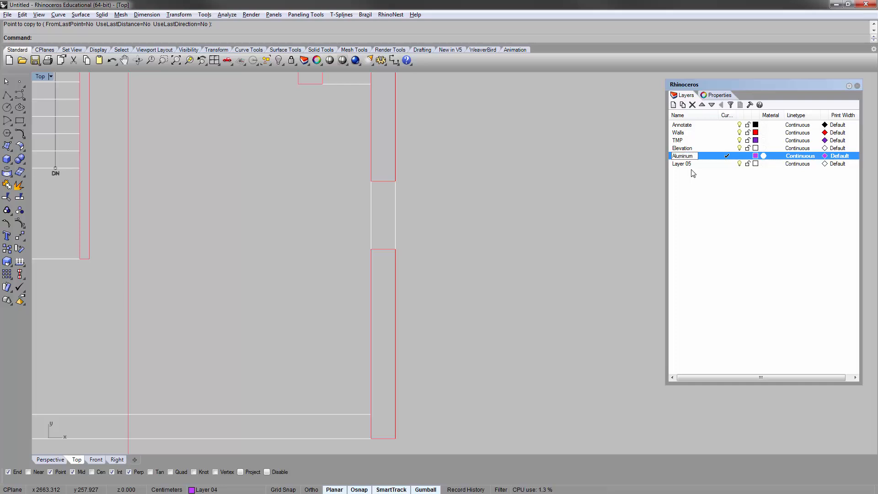
click(694, 176)
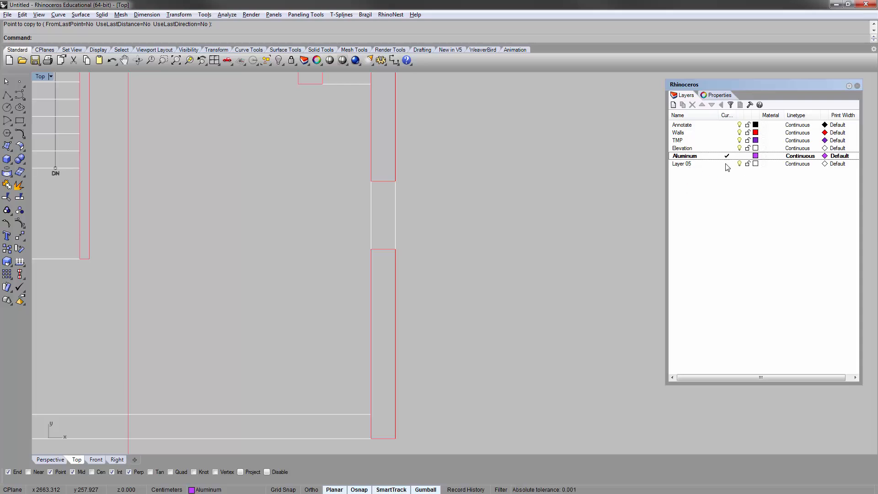
click(683, 164)
click(683, 163)
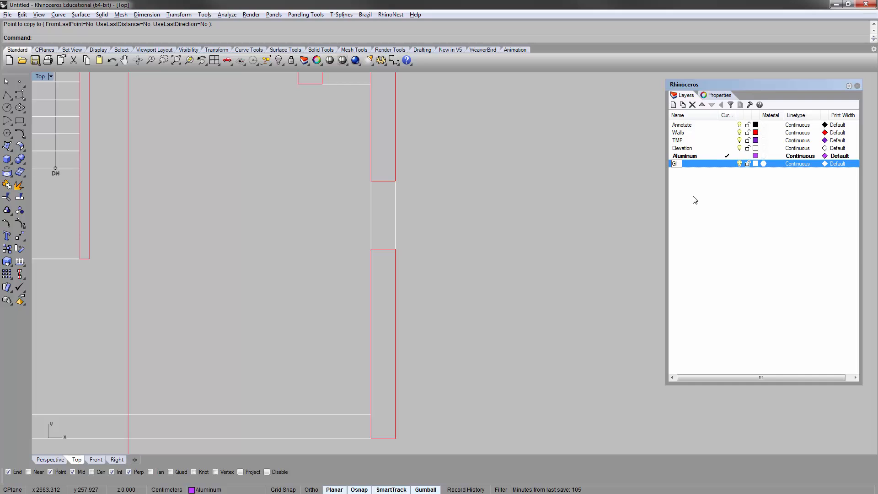
Step: Set the Glass layer's color to Lavender
click(756, 164)
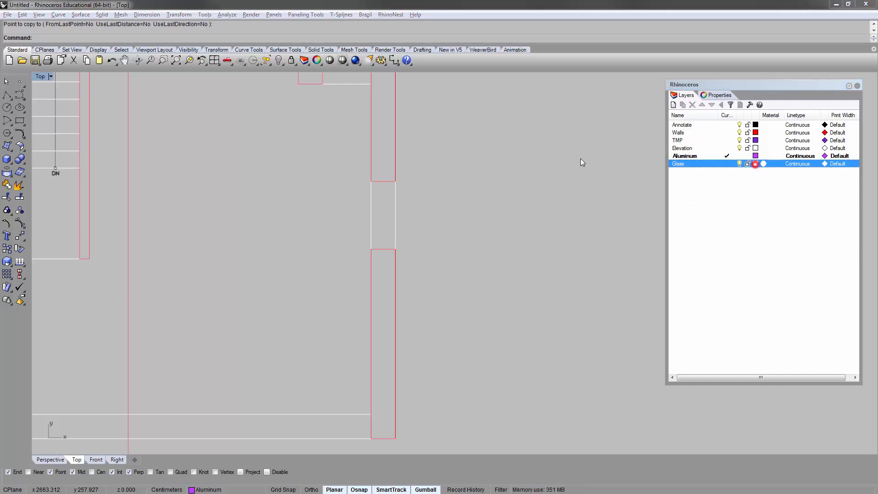
click(459, 280)
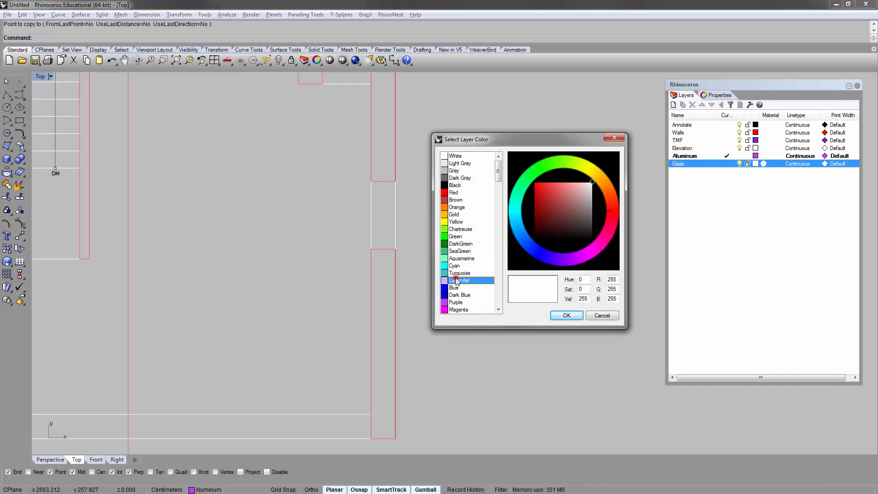
click(566, 315)
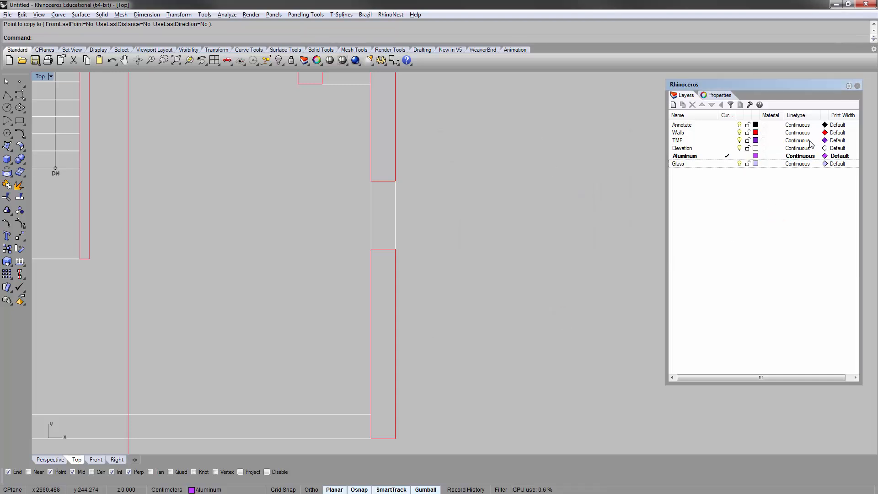
Step: Set the Glass layer's color to Blue
click(756, 163)
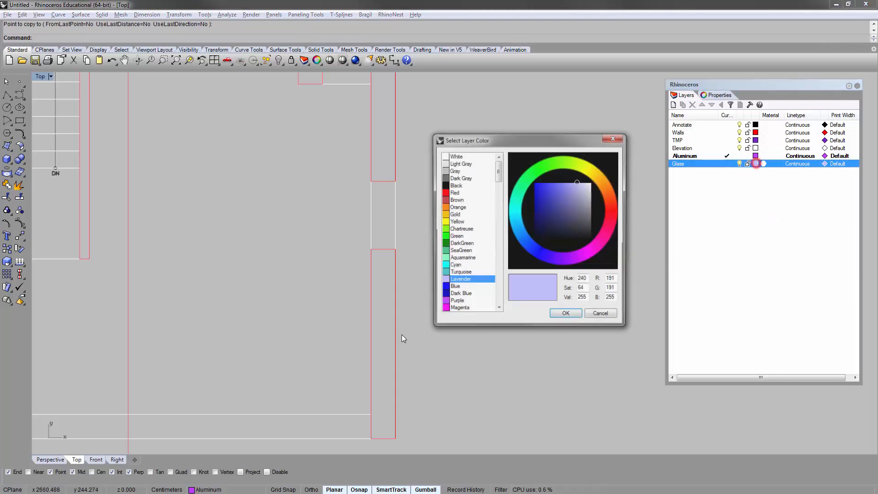
click(469, 289)
click(555, 314)
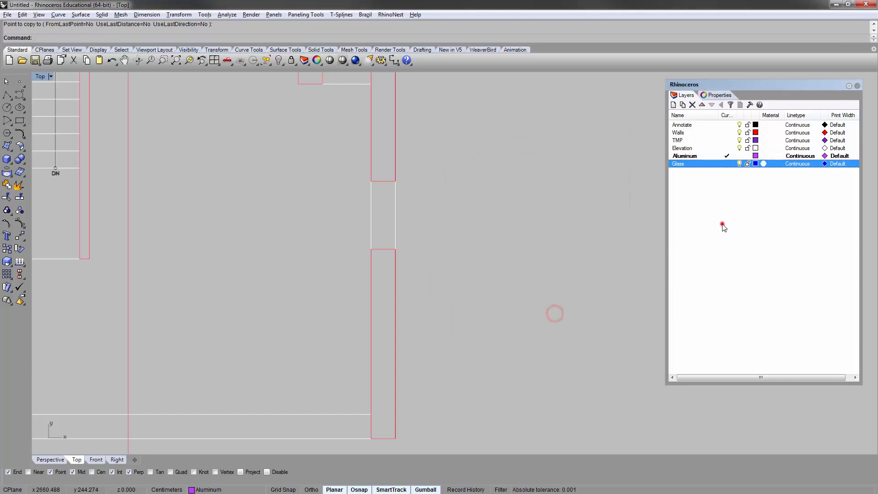
Step: Draw a 5 by 5 cm square inside the window opening in the fourth plan's right wall on the Aluminum layer
scroll(380, 171, up, 2)
right_drag(380, 171, 228, 204)
click(20, 121)
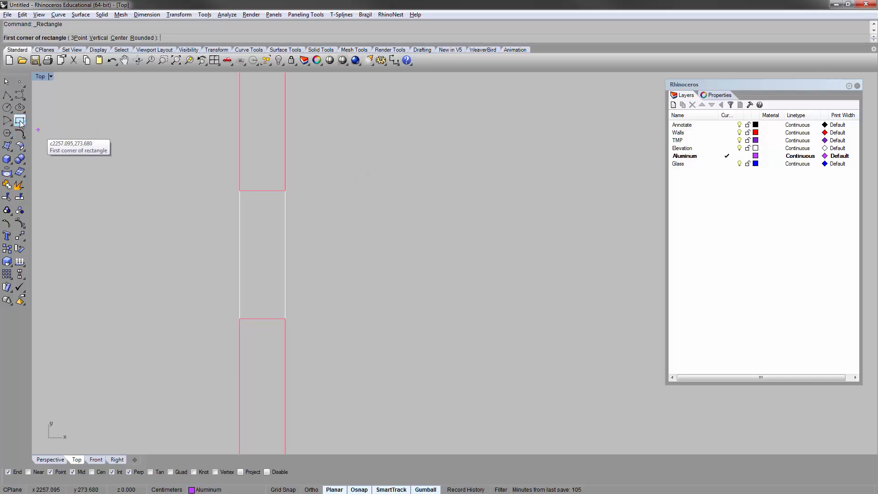
scroll(269, 202, up, 2)
click(257, 209)
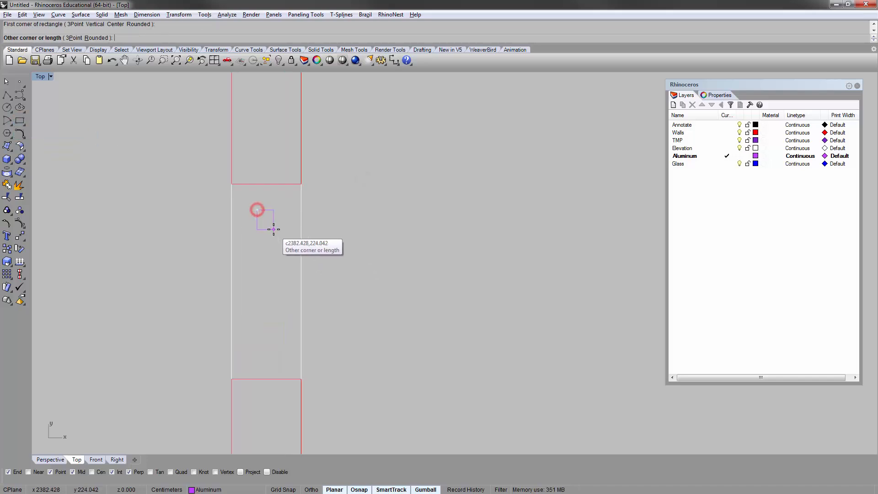
text(5)
key(Return)
text(5)
key(Return)
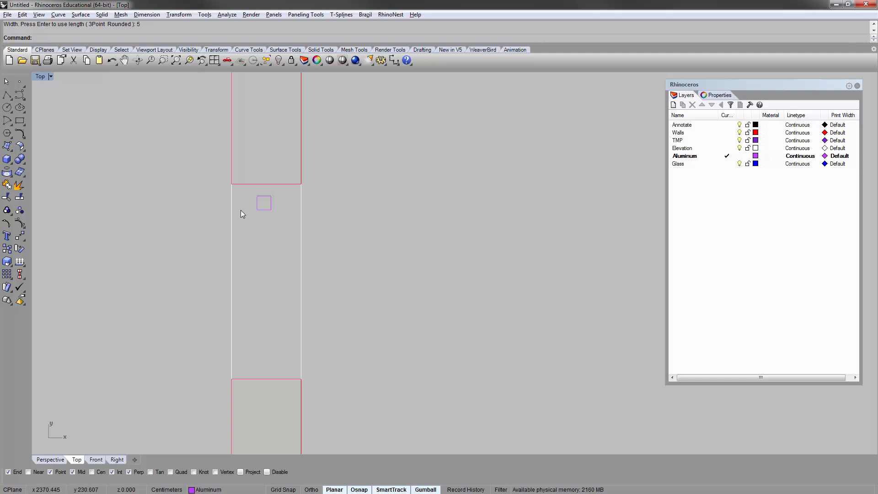
Step: Move the square so its upper edge midpoint meets the midpoint of the wall end above the window opening
click(261, 210)
text(m)
key(Return)
scroll(275, 220, up, 3)
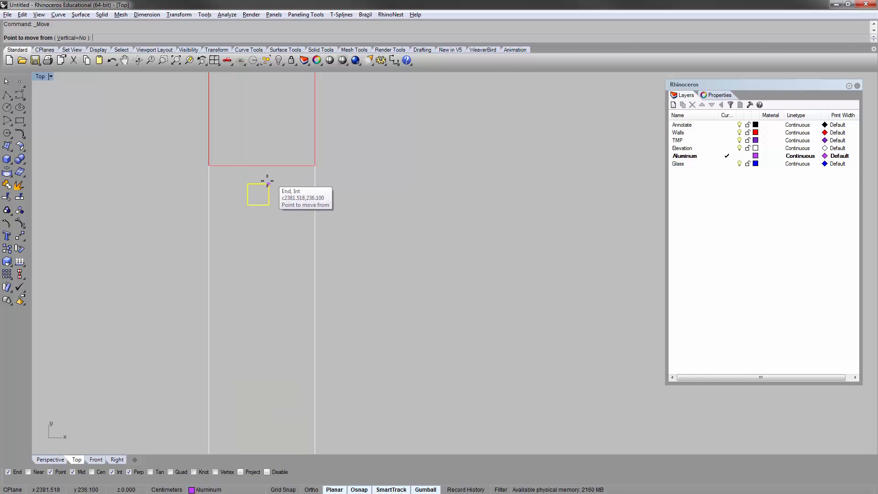
click(257, 183)
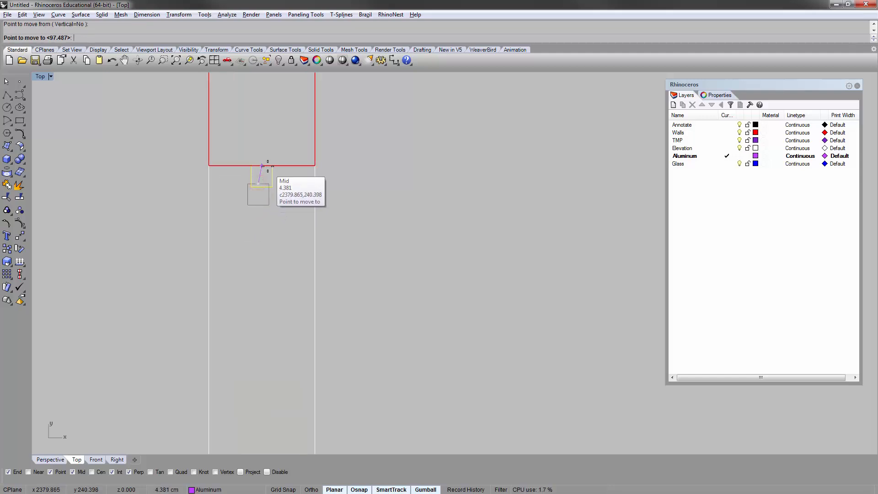
click(262, 166)
scroll(264, 215, down, 3)
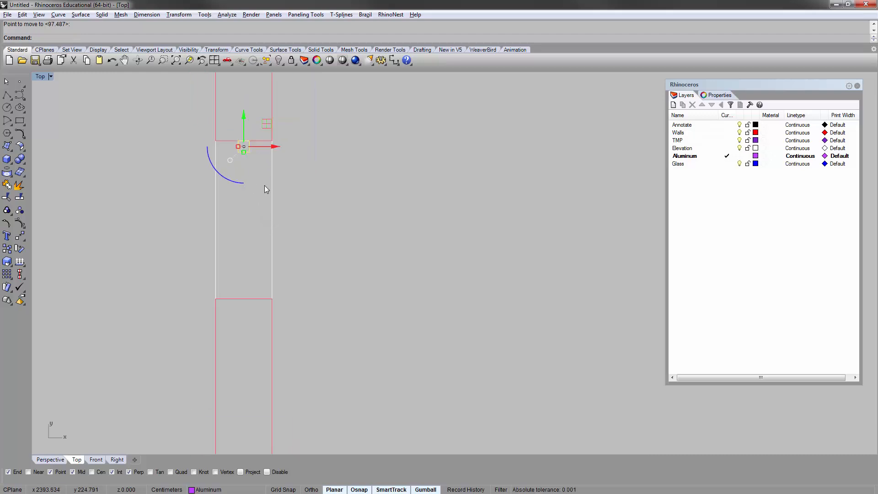
click(243, 221)
click(238, 150)
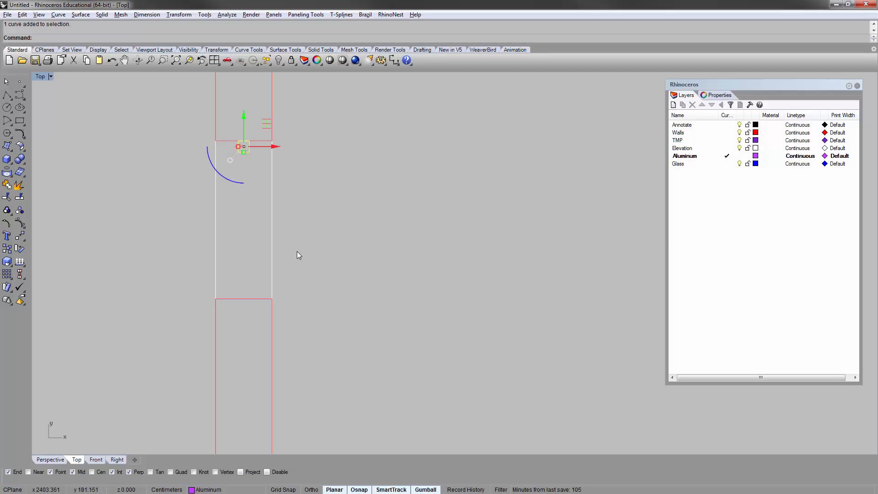
text(mirror)
key(Return)
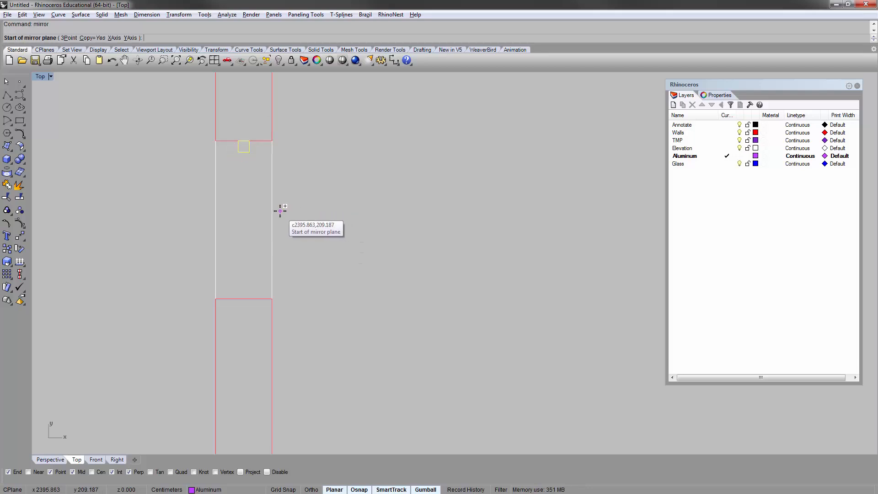
key(Escape)
Step: Mirror a copy of the aluminum square across the opening's horizontal midline onto the lower wall end
click(248, 153)
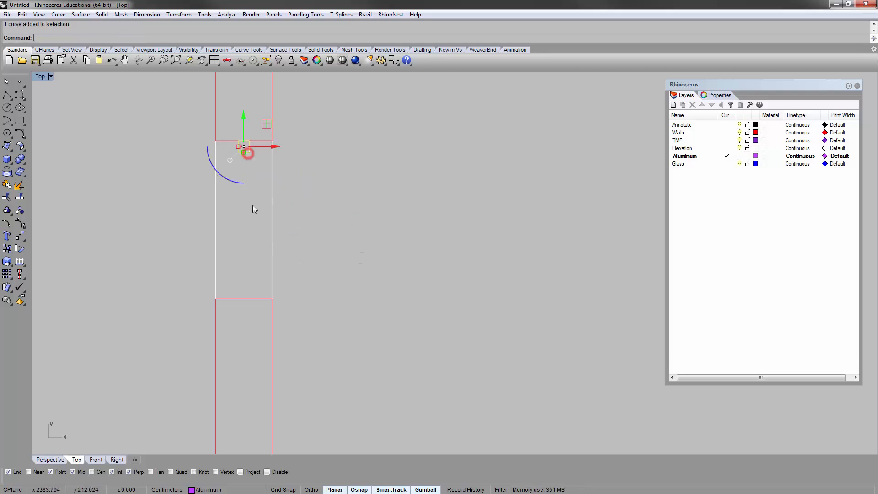
text(mirror)
key(Return)
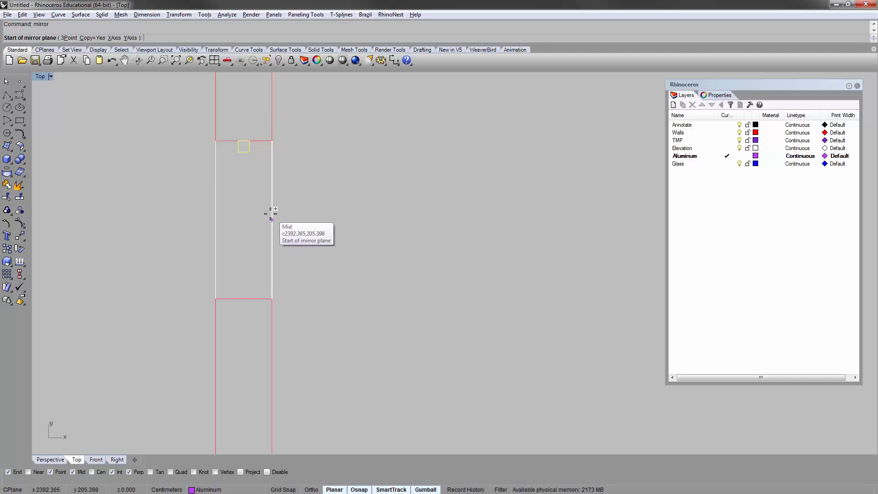
click(272, 218)
click(217, 220)
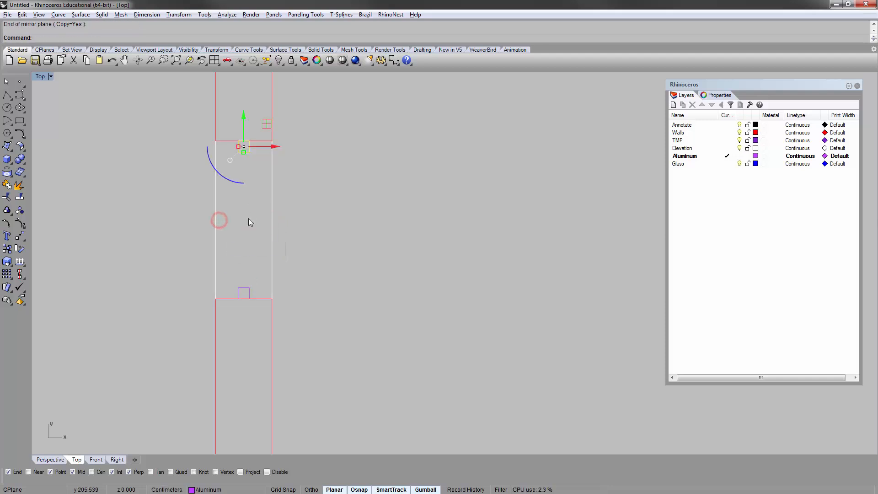
key(Escape)
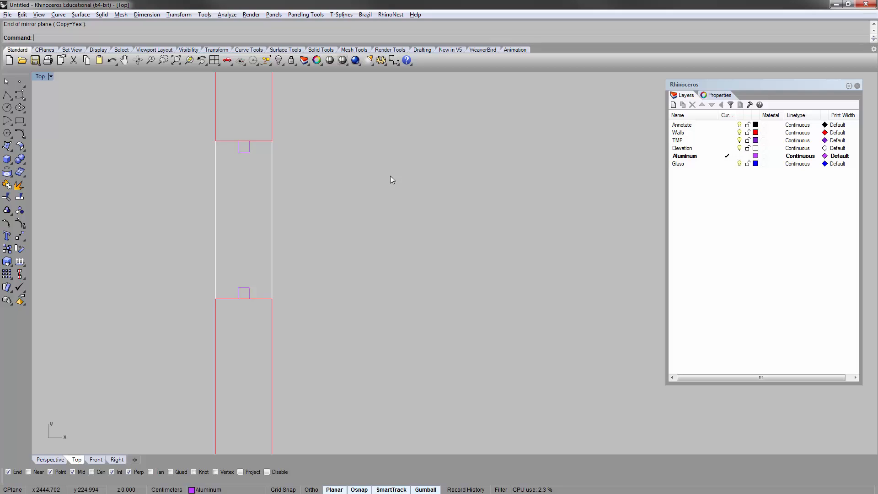
Step: Make Glass the current layer and draw a vertical polyline joining the facing edge midpoints of the two aluminum squares
right_drag(390, 177, 359, 201)
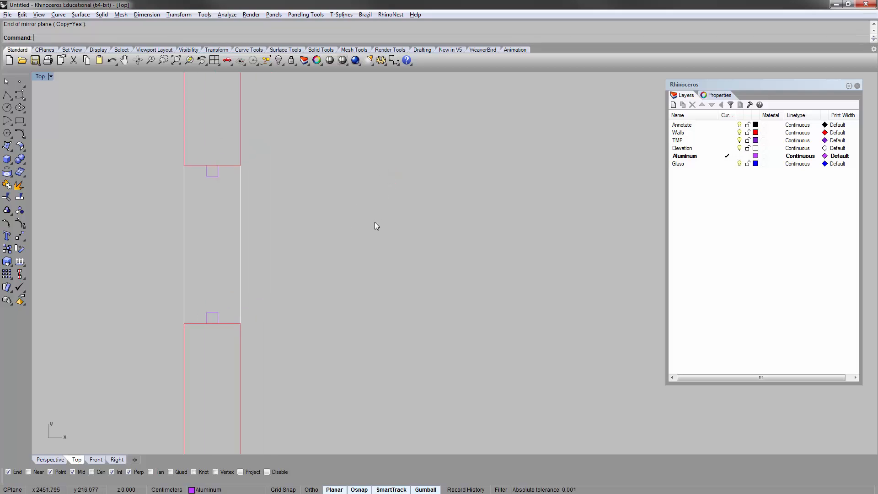
click(733, 164)
right_drag(452, 221, 370, 194)
text(pl)
key(Return)
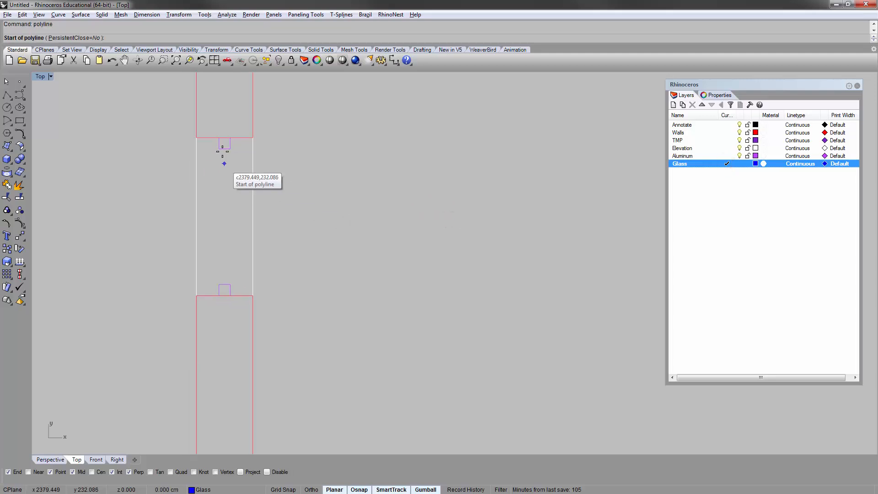
click(223, 151)
click(225, 285)
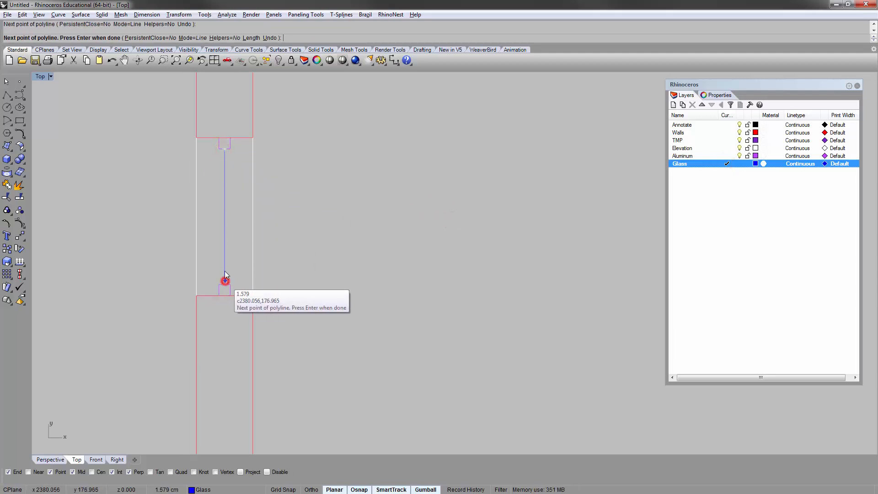
key(Return)
Step: Select the finished window's two aluminum squares and glass line together in the fourth plan's right wall
scroll(224, 246, down, 3)
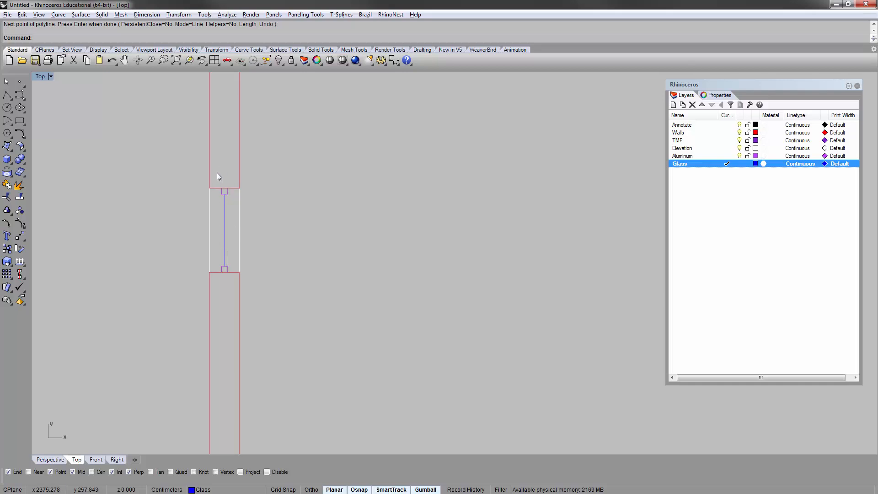
drag(209, 157, 233, 283)
scroll(429, 192, down, 5)
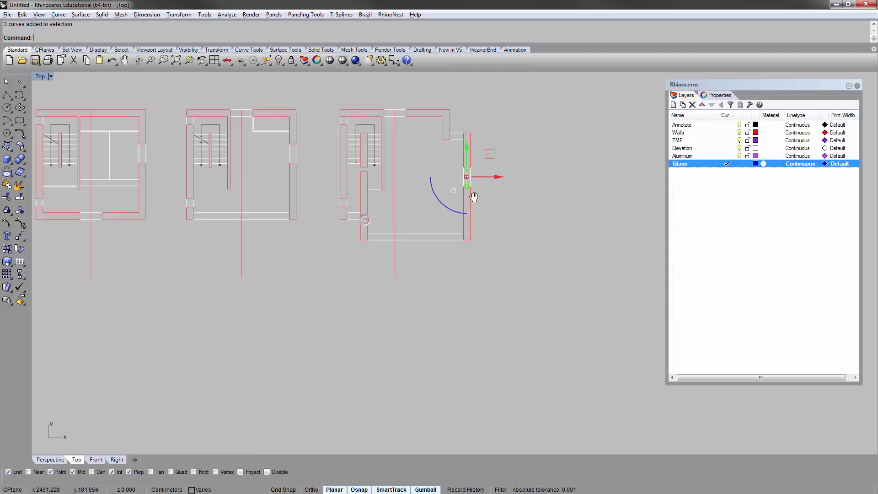
scroll(432, 229, up, 2)
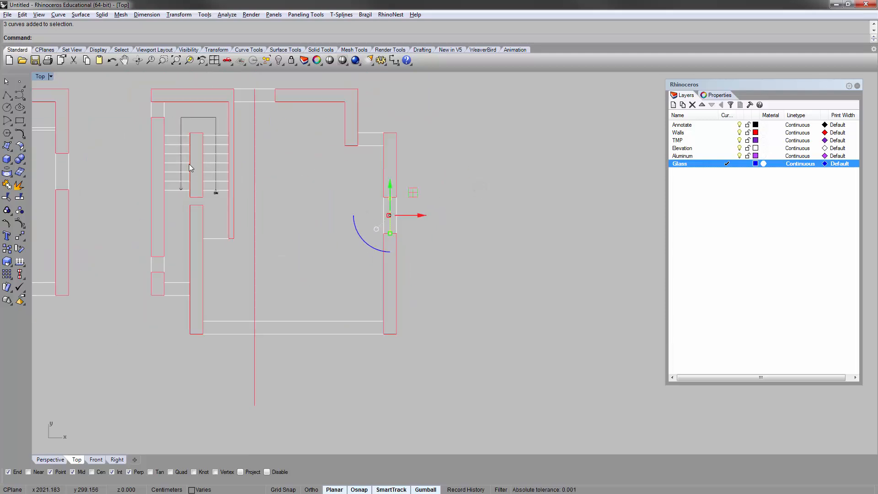
right_drag(289, 160, 365, 182)
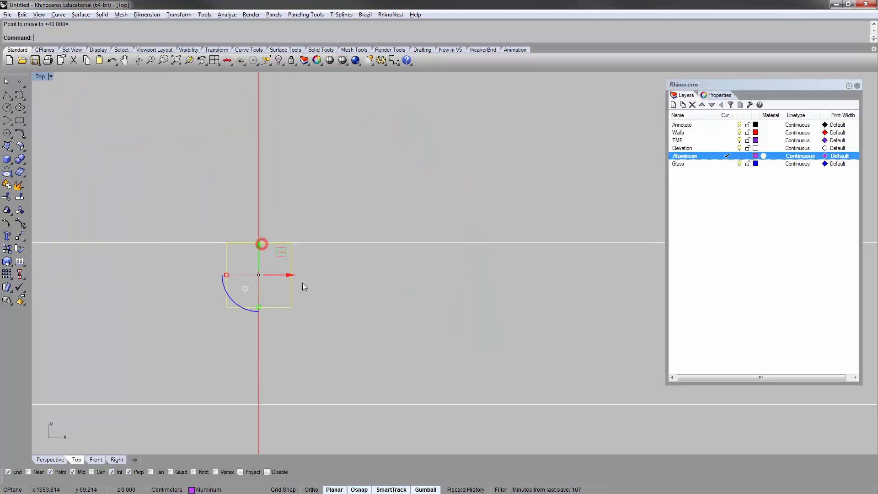
Step: Move the aluminum square on the third plan's centerline 5 cm down into the middle of the bottom opening
click(257, 251)
text(-5)
key(Return)
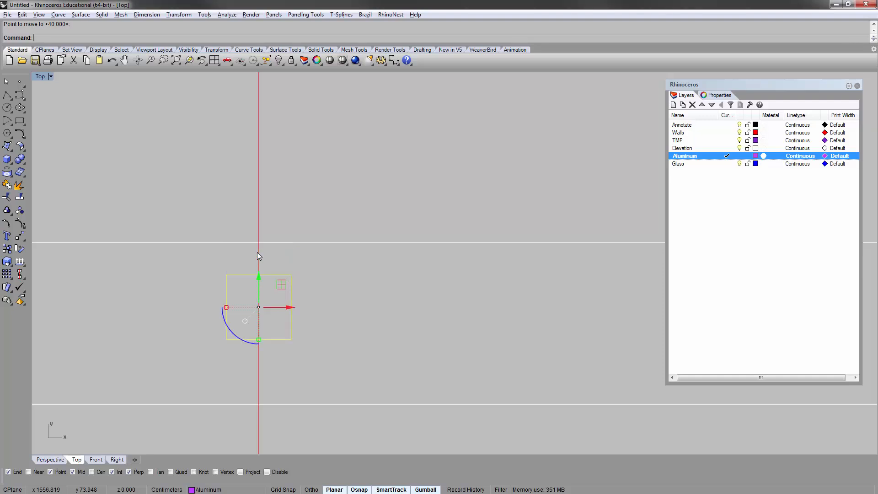
key(Escape)
scroll(303, 268, down, 15)
right_drag(371, 291, 357, 263)
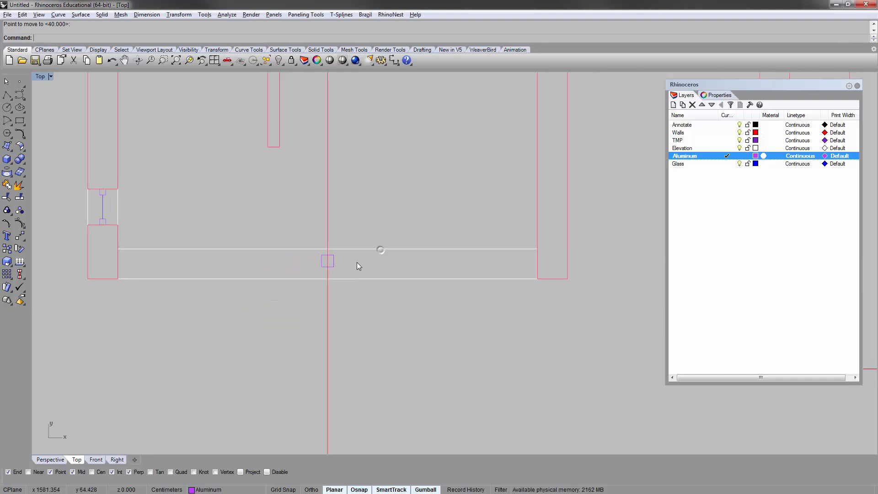
Step: Draw a horizontal polyline from the aluminum square's right edge midpoint to the right wall of the bottom opening
text(pl)
key(Return)
click(335, 262)
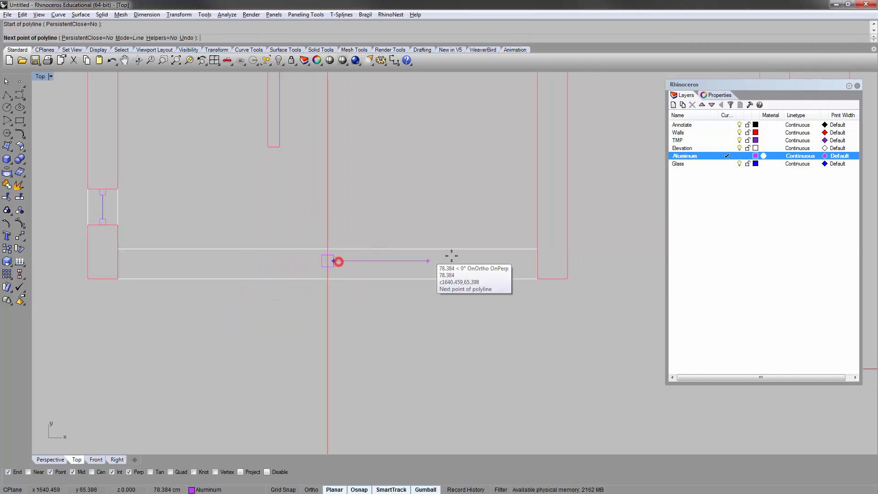
click(536, 263)
key(Return)
Step: Draw a horizontal polyline from the aluminum square's left edge midpoint to the left wall of the bottom opening
scroll(290, 294, up, 6)
key(Return)
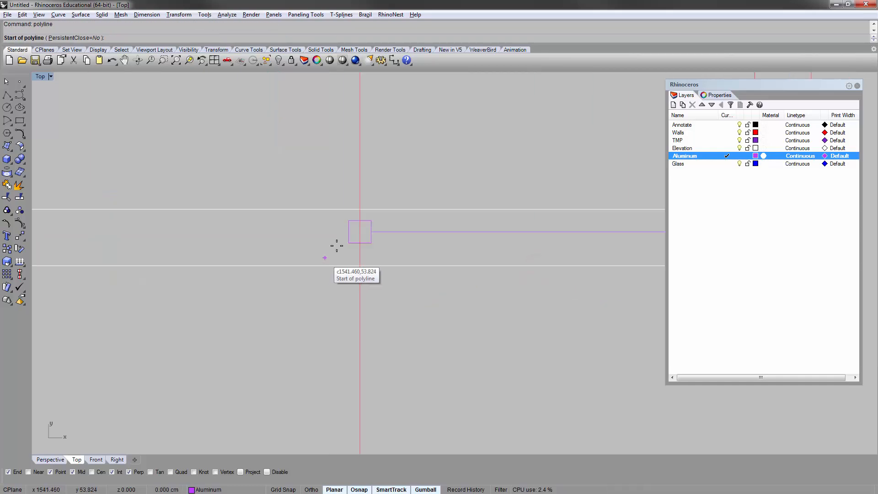
click(349, 228)
scroll(349, 229, down, 5)
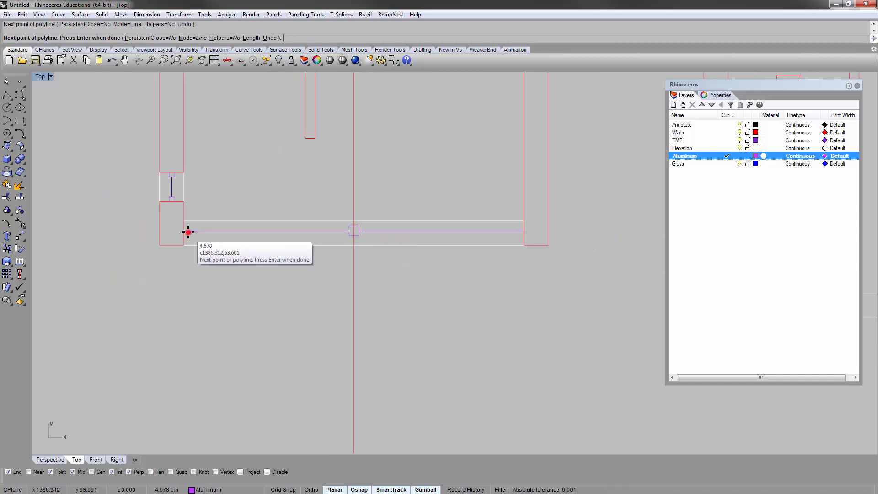
click(188, 233)
key(Return)
Step: Transfer the two horizontal lines in the third plan's bottom opening to the Glass layer
click(315, 233)
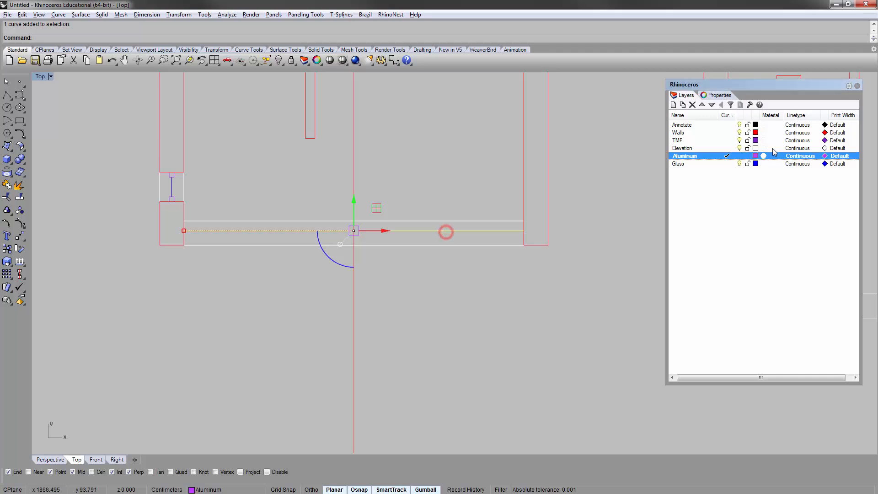
right_click(698, 163)
click(723, 326)
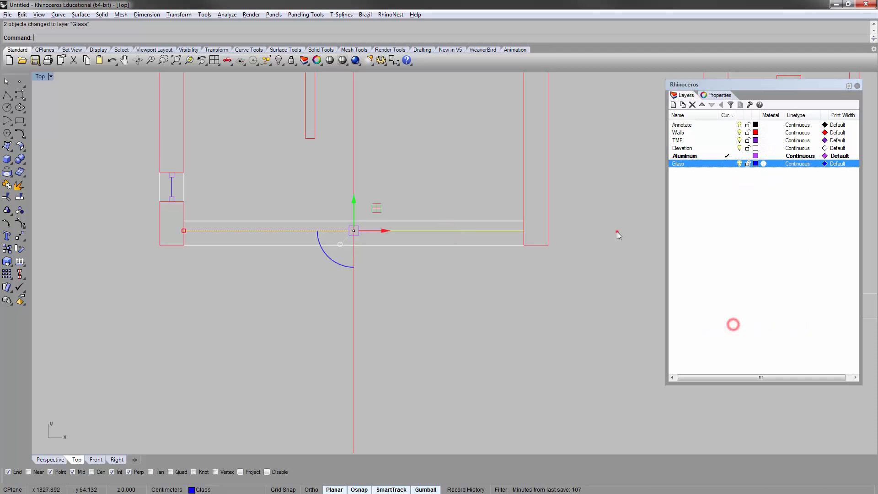
Step: Copy the third plan's bottom window, both glass lines and the aluminum square, into the fourth plan's bottom opening by its lower-left corner
right_drag(530, 238, 425, 255)
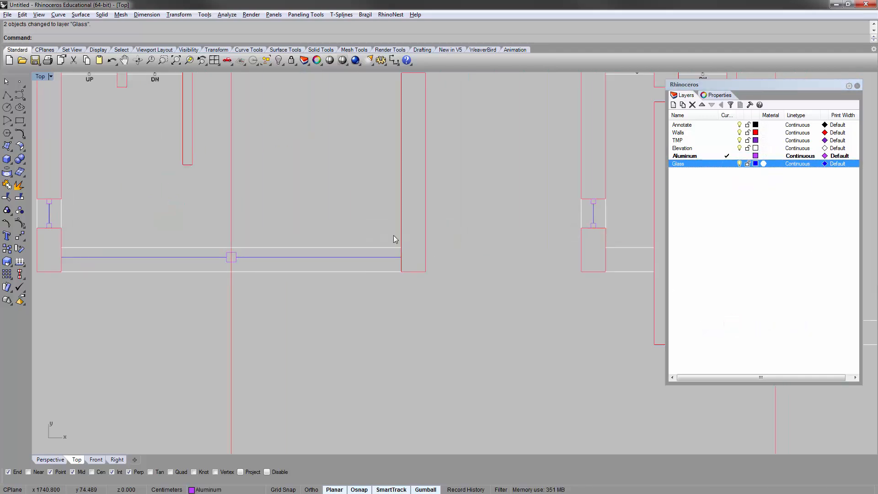
scroll(197, 275, up, 2)
click(269, 253)
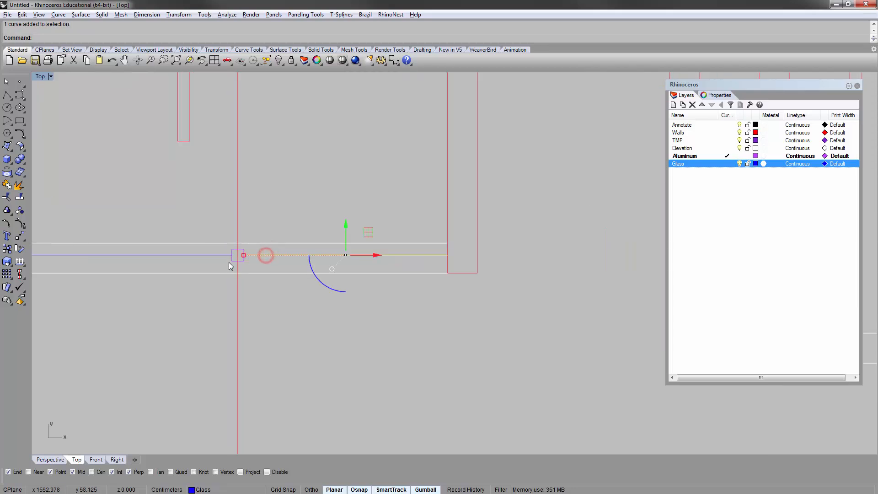
drag(228, 263, 226, 265)
right_drag(311, 283, 359, 261)
scroll(358, 261, down, 1)
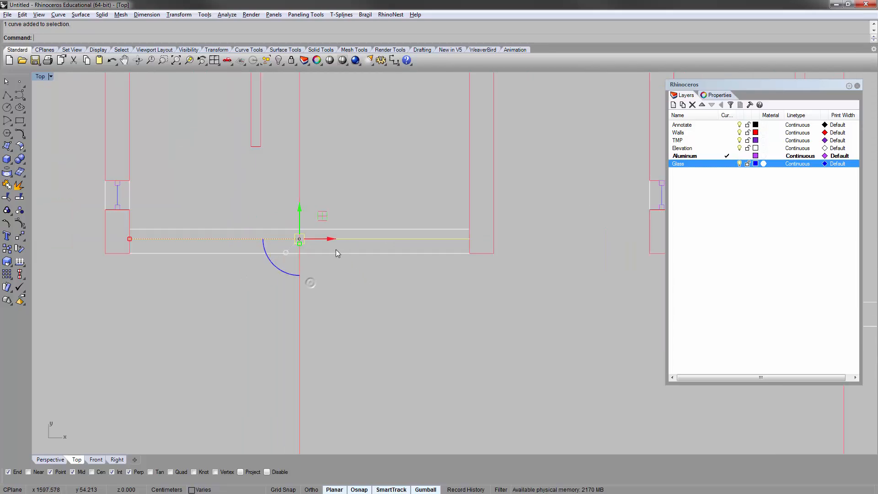
text(c)
key(Return)
click(130, 255)
scroll(109, 257, down, 8)
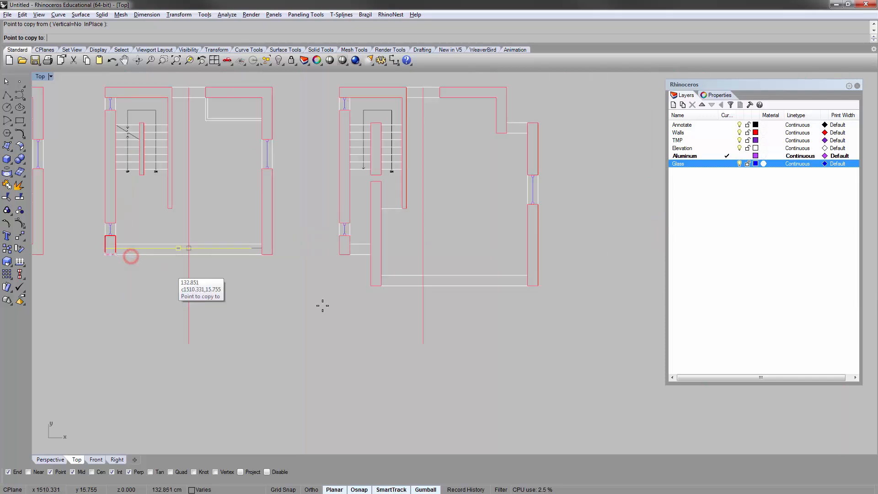
scroll(427, 306, up, 4)
click(359, 277)
right_click(360, 278)
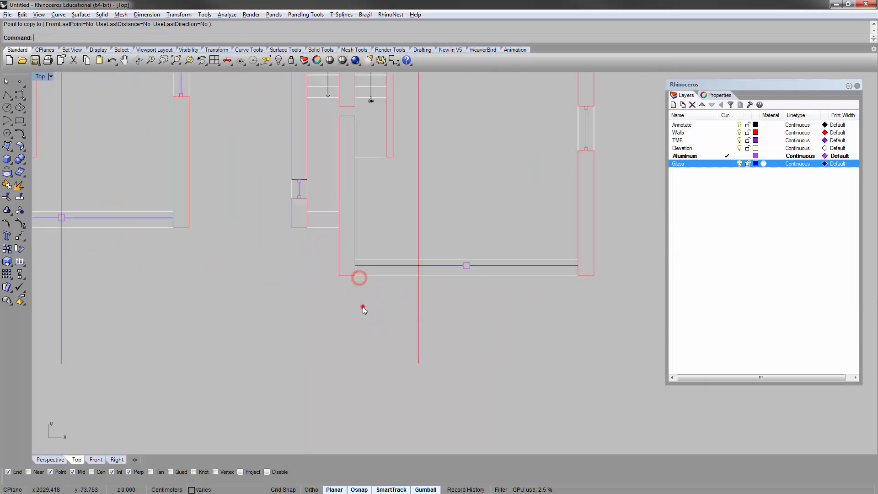
Step: Create a new layer named Hatch and set its color to Dark Gray
right_drag(291, 267, 351, 314)
scroll(323, 248, down, 6)
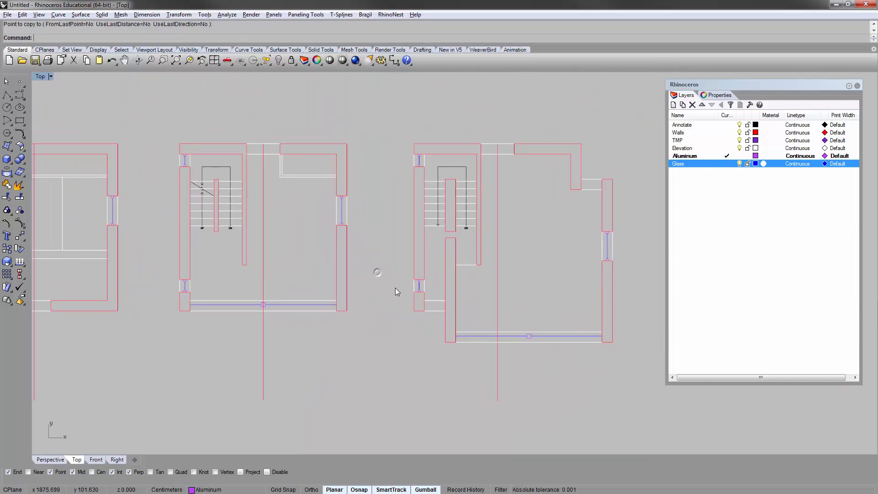
click(702, 202)
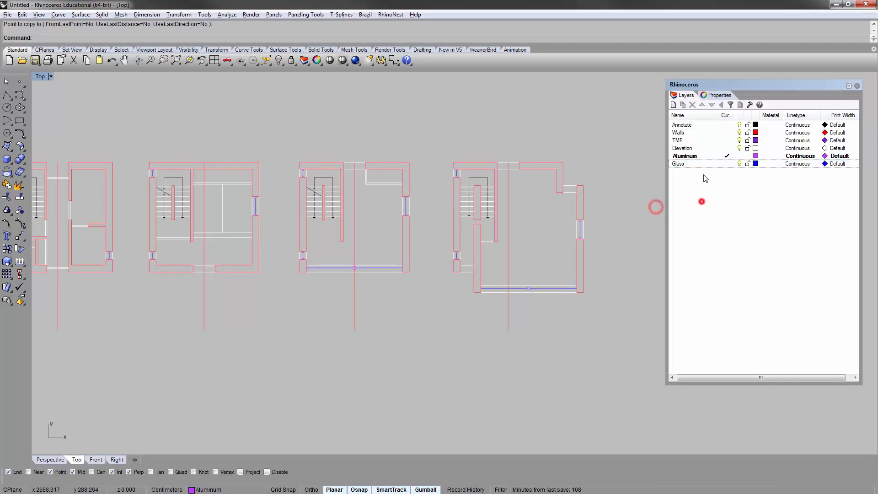
click(673, 106)
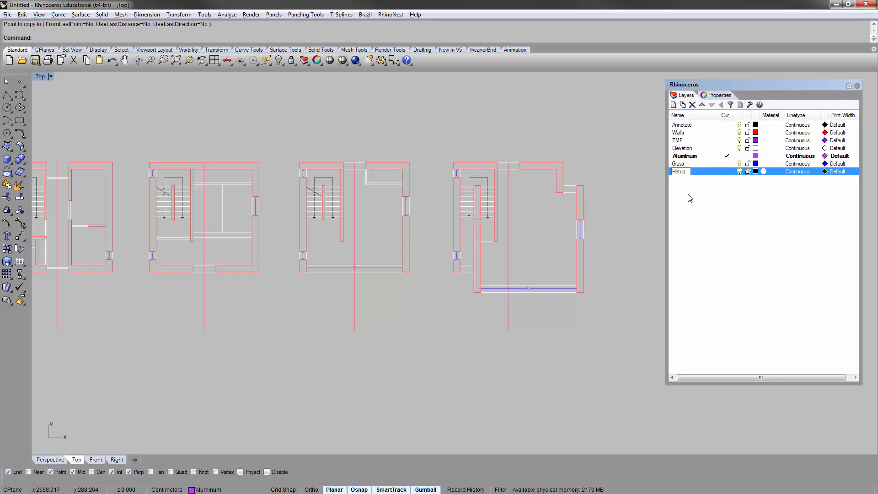
click(756, 172)
click(460, 179)
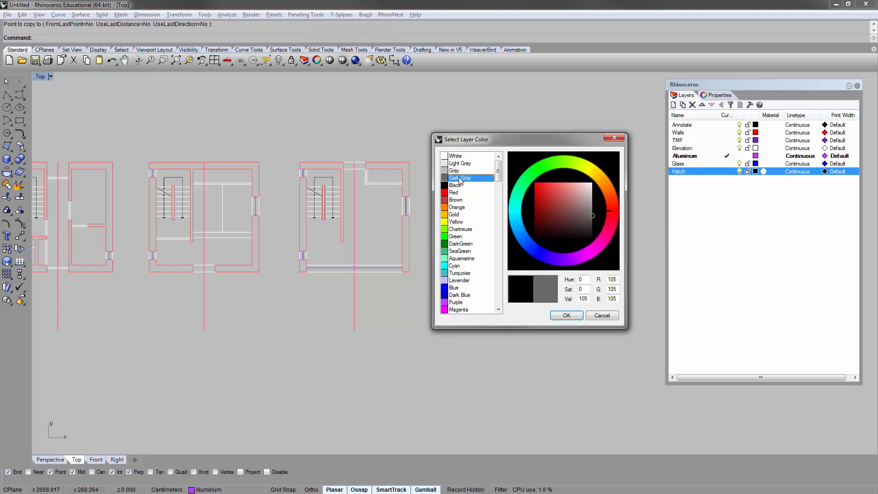
double_click(459, 178)
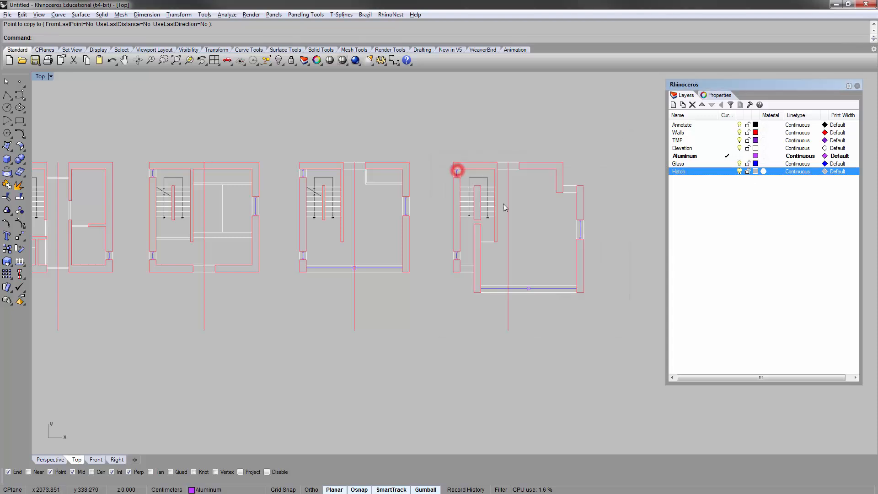
click(756, 171)
double_click(460, 178)
scroll(332, 211, down, 2)
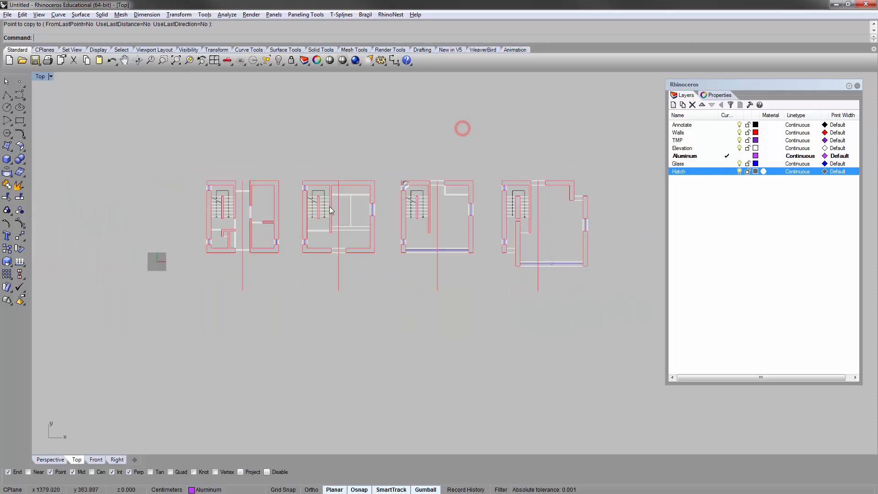
Step: Make Walls the current layer and turn off the TMP, Elevation, Aluminum, Glass and Annotate layers
scroll(332, 210, up, 2)
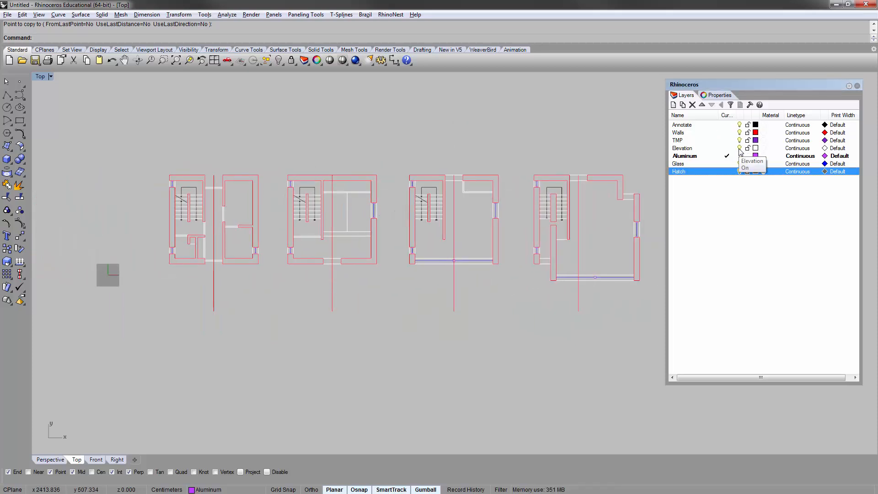
click(732, 132)
click(742, 211)
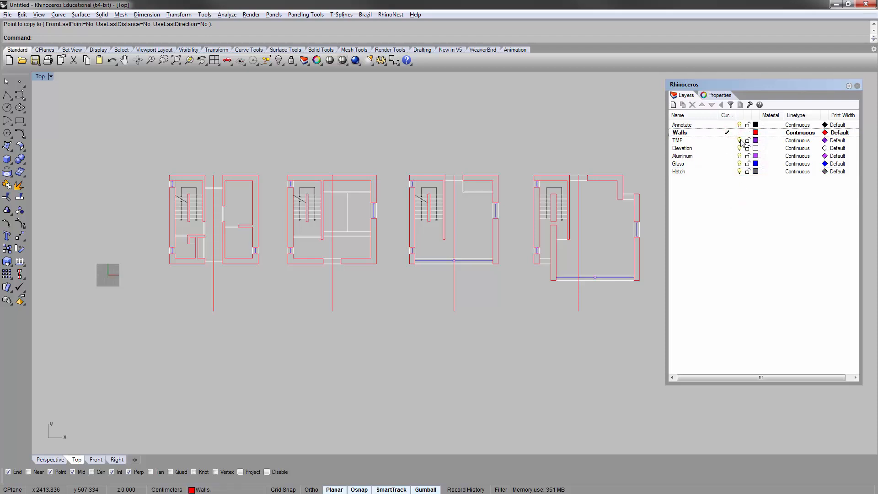
click(740, 140)
click(739, 147)
click(740, 155)
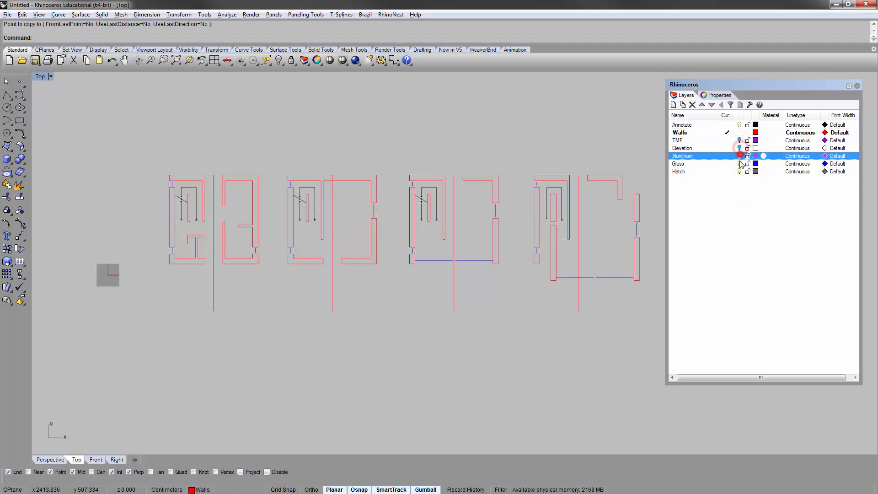
click(740, 163)
click(745, 241)
click(747, 198)
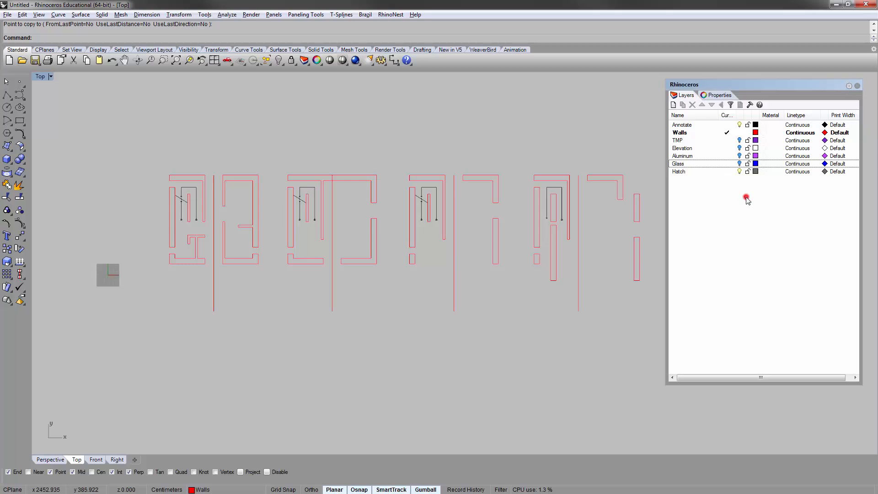
click(740, 124)
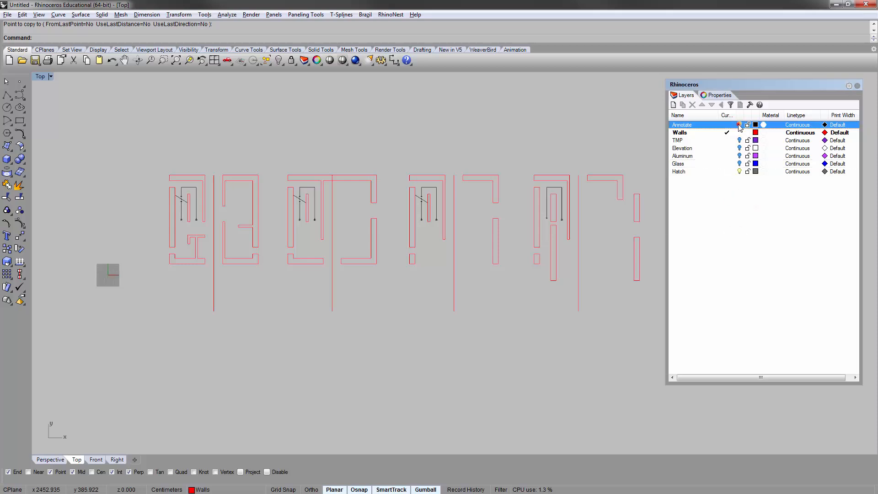
Step: Check the fourth plan's wall outlines by selecting them one at a time
right_drag(518, 137, 485, 118)
right_drag(567, 229, 576, 242)
click(613, 202)
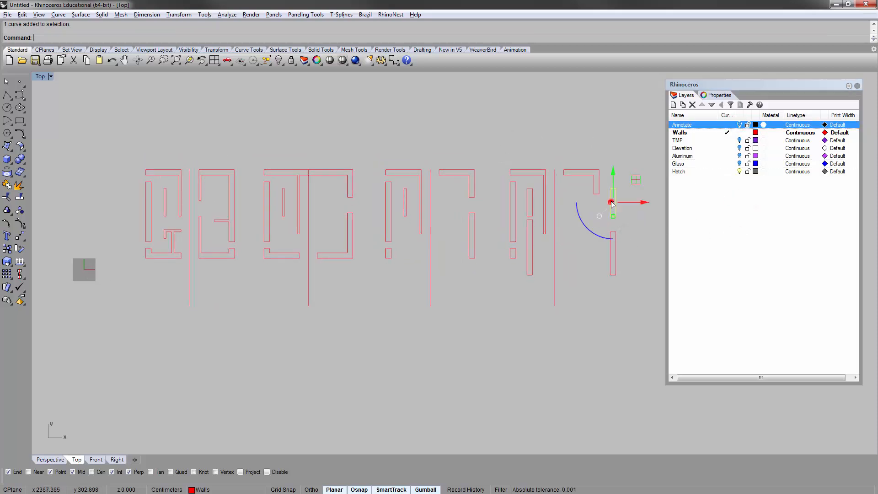
click(618, 247)
click(590, 173)
click(530, 172)
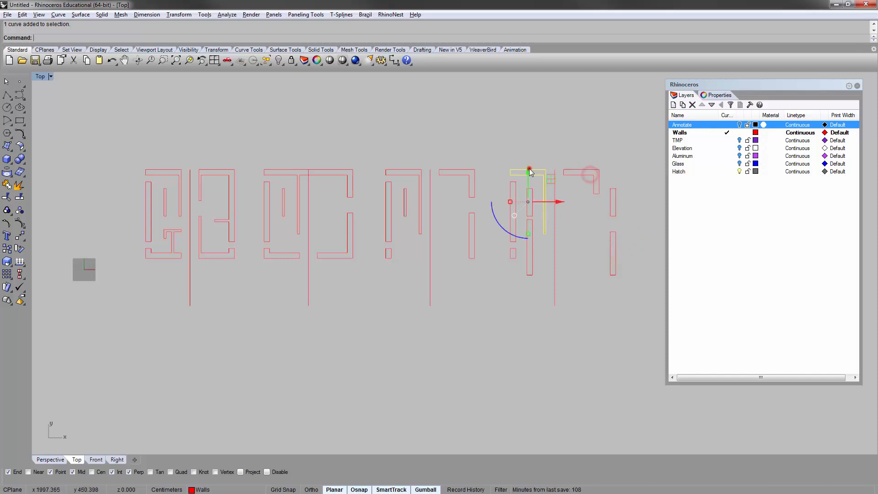
click(526, 233)
click(531, 276)
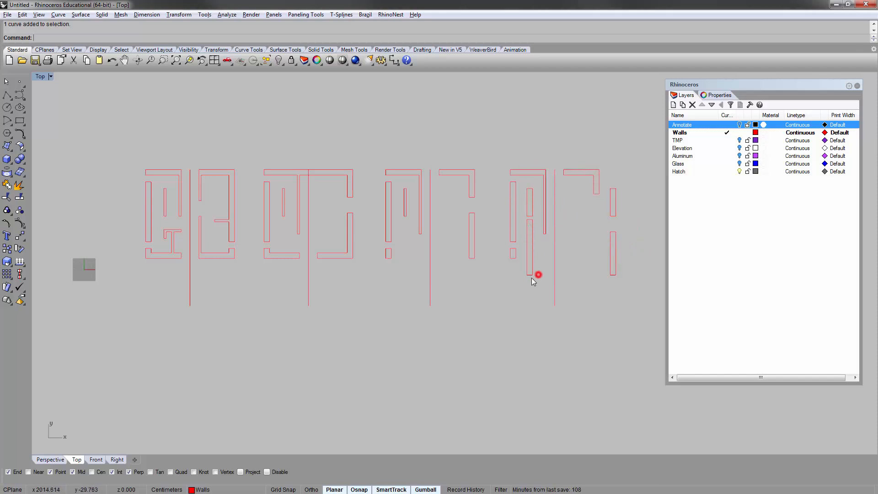
click(526, 312)
Step: Hatch the wall outlines of all four plans with the Solid pattern at rotation 0.0 and scale 1.0
scroll(449, 272, down, 2)
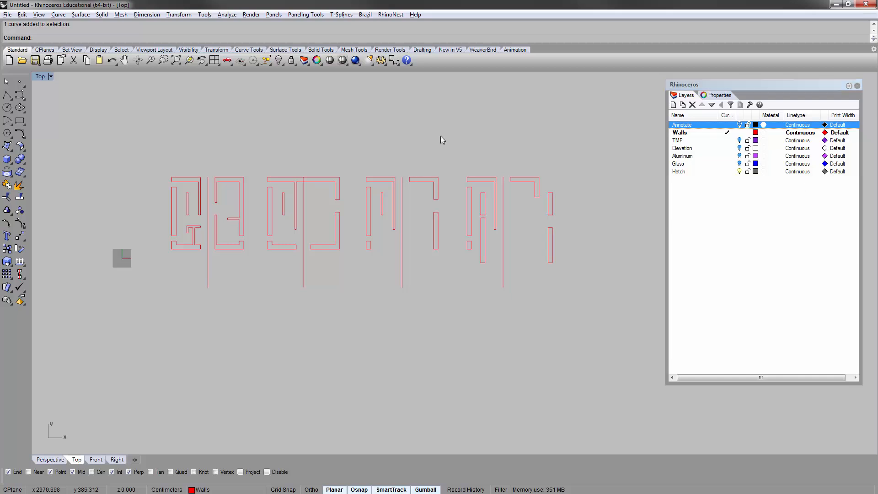
text(Hatch)
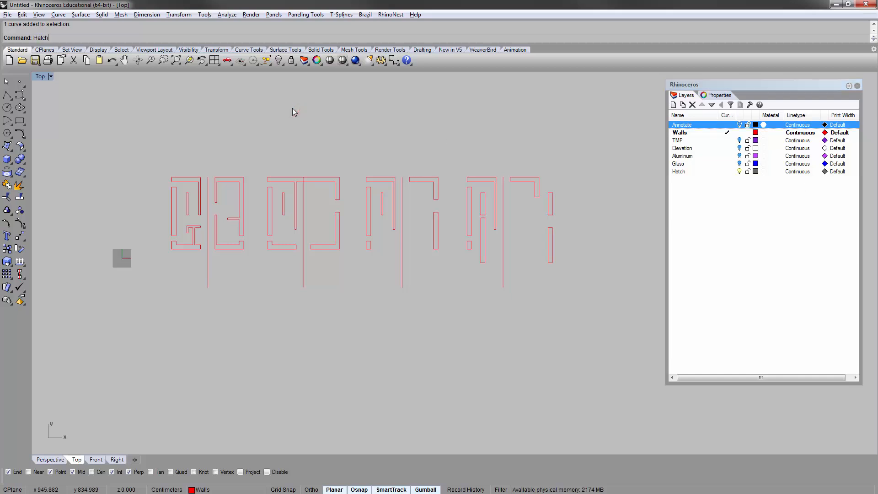
key(Return)
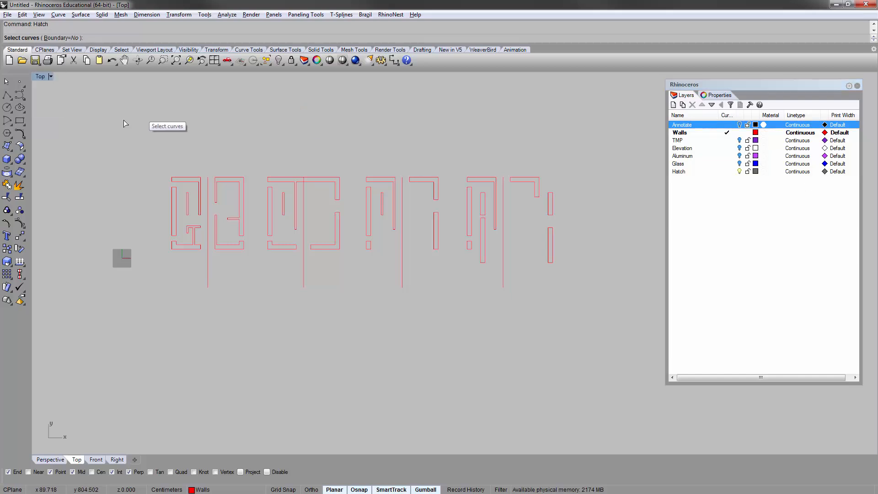
drag(131, 127, 569, 256)
key(Return)
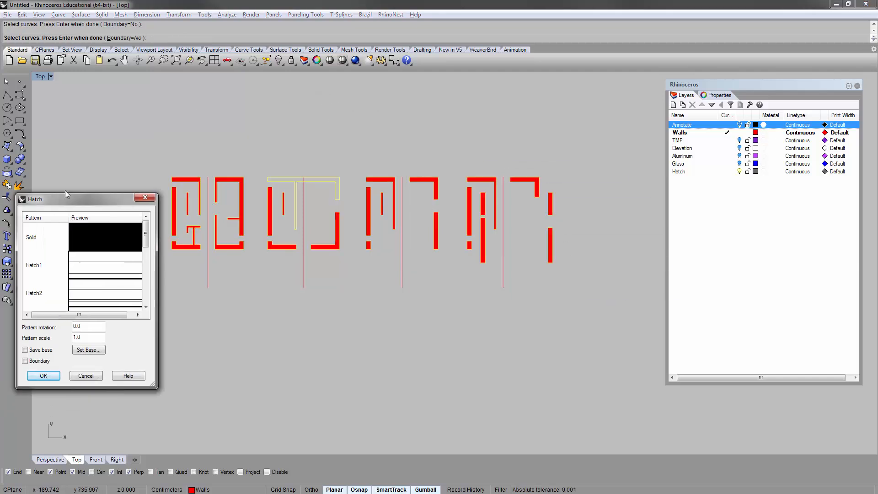
drag(65, 195, 133, 110)
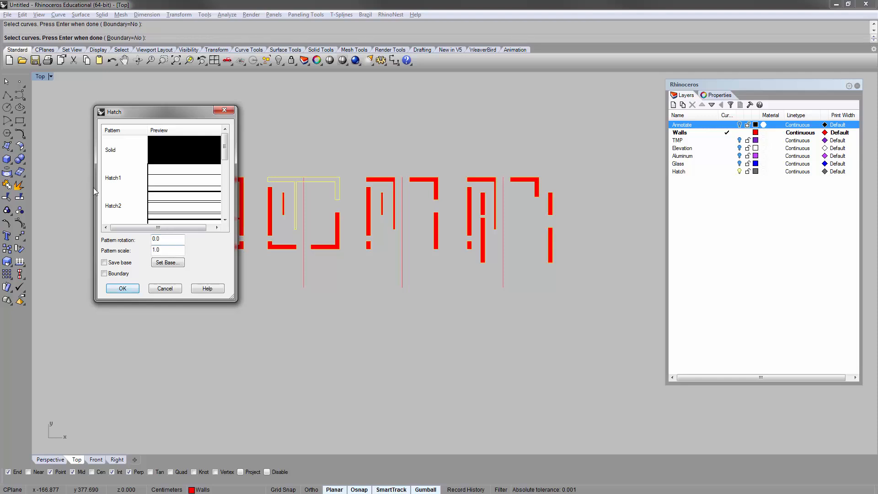
click(123, 289)
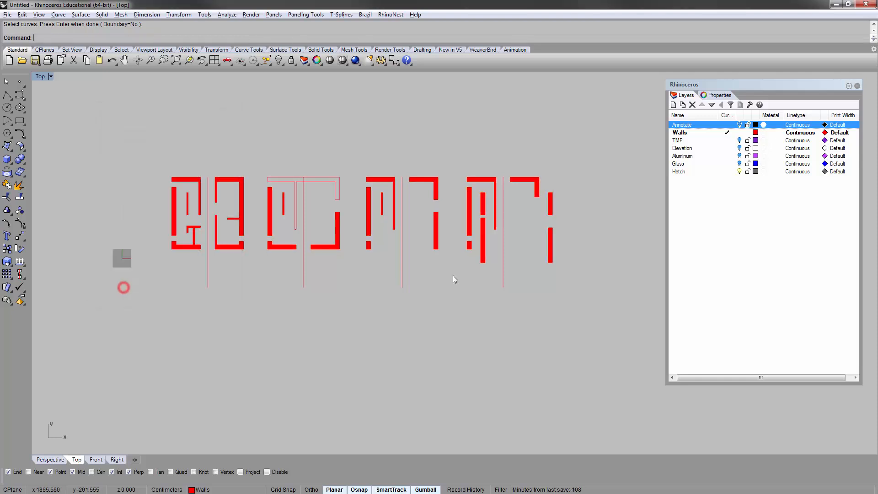
Step: Select all the hatches in the drawing and transfer them to the Hatch layer
click(427, 147)
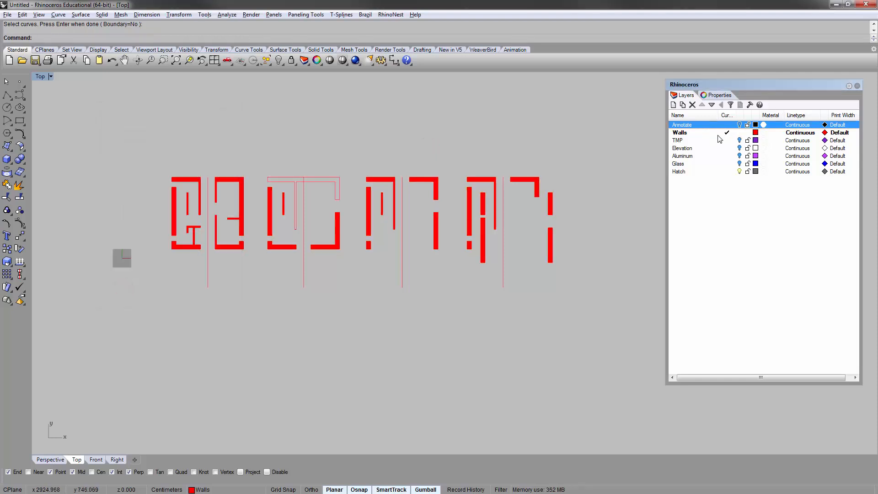
click(270, 64)
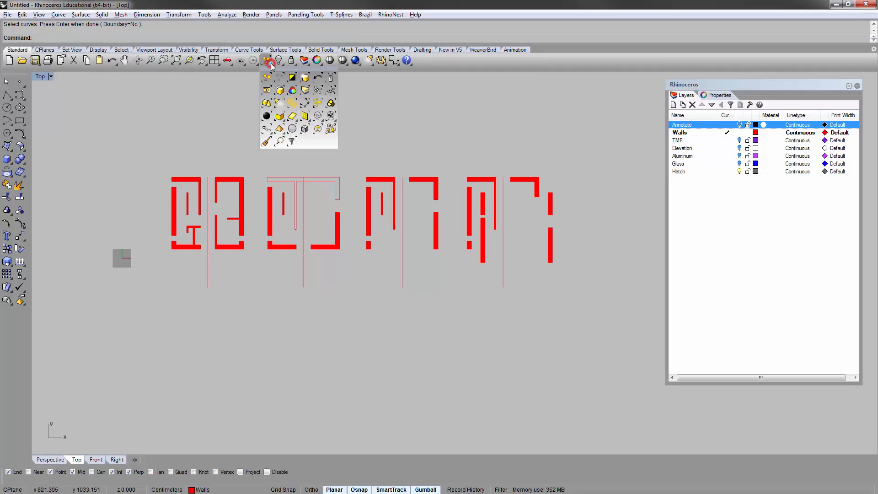
drag(299, 69, 283, 77)
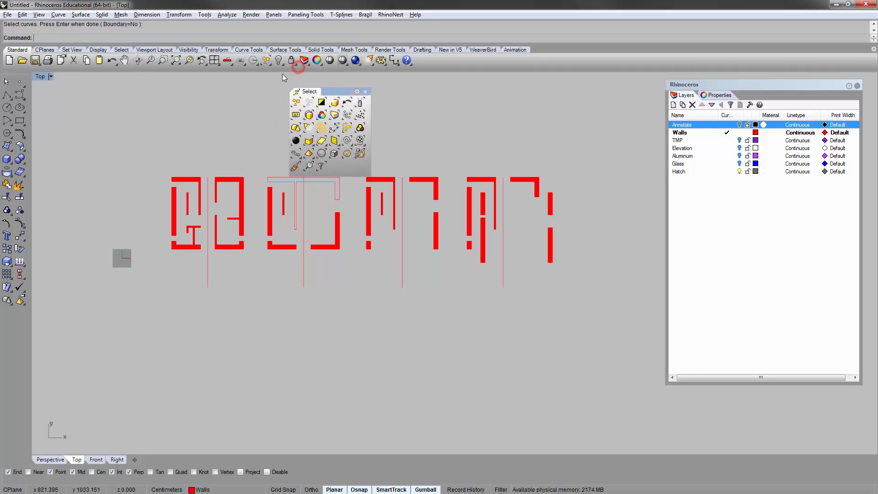
click(335, 104)
right_click(699, 172)
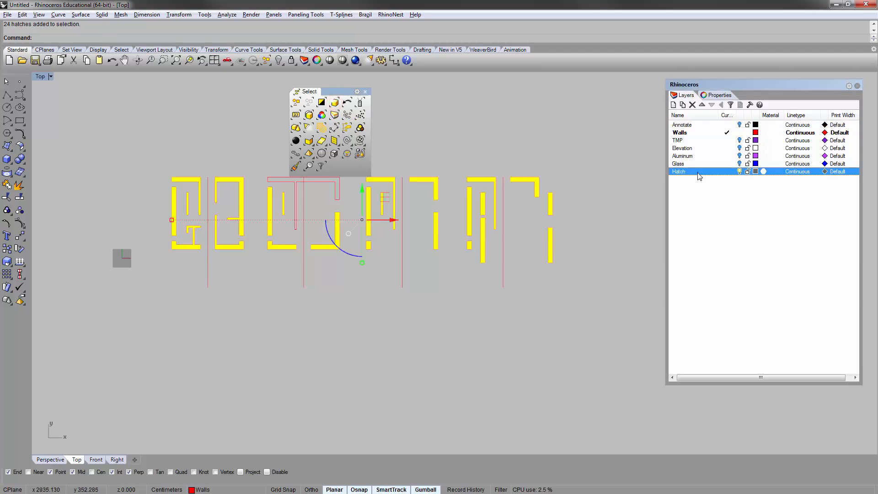
click(730, 334)
click(526, 151)
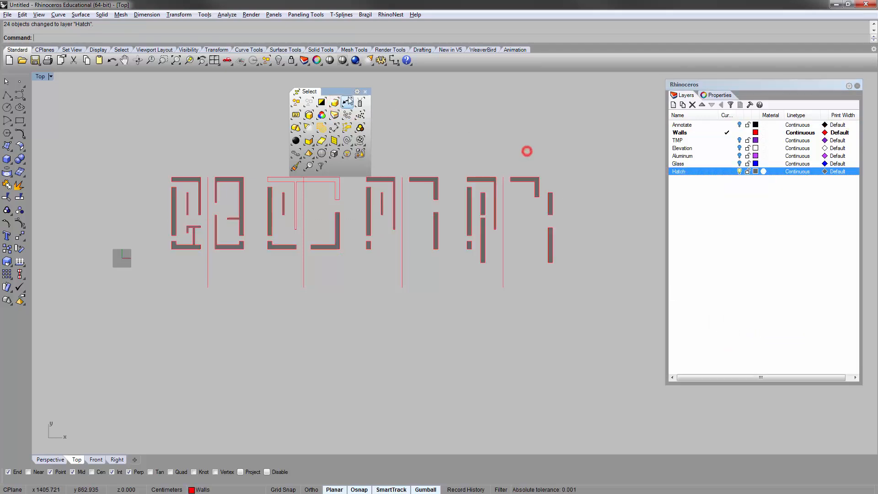
click(365, 92)
Step: Make Hatch the current layer and fill the second plan's unhatched upper wall outline with a Solid hatch by picking its inside region
scroll(295, 170, up, 5)
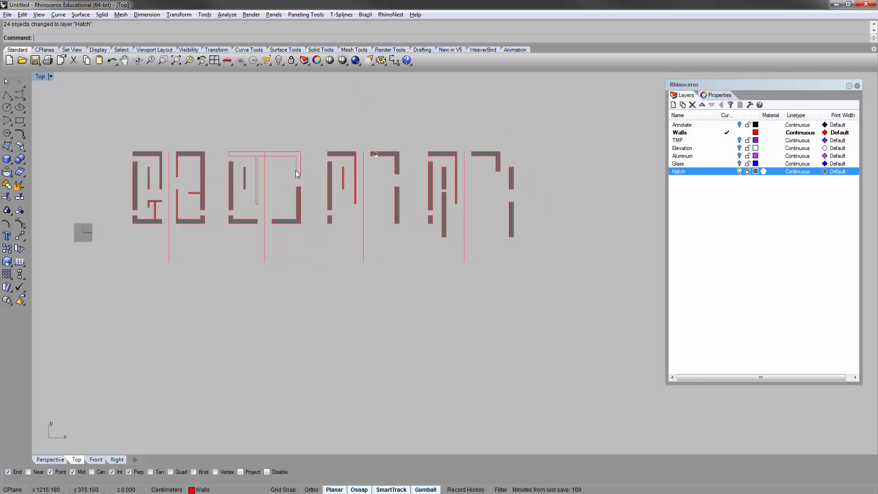
click(270, 139)
click(281, 211)
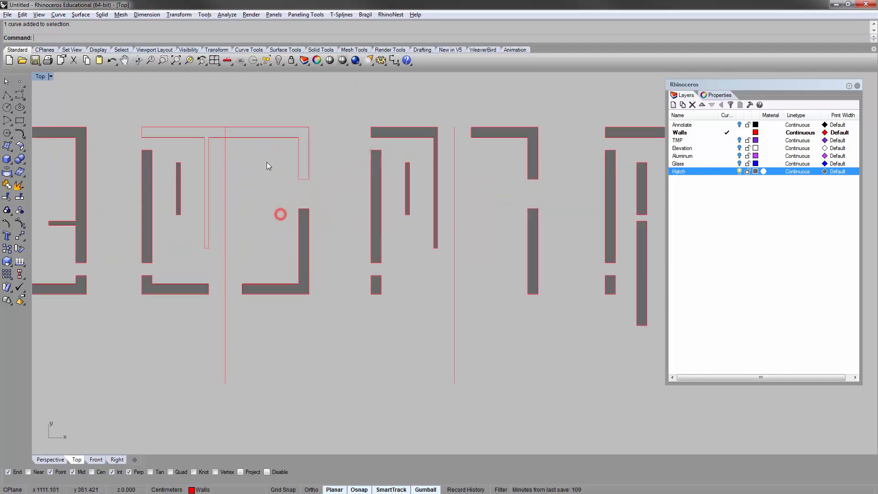
right_drag(267, 161, 283, 177)
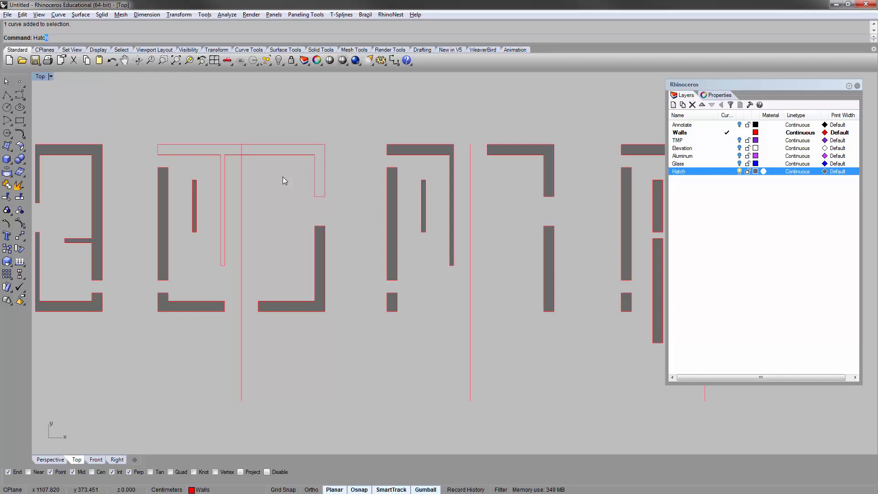
key(Return)
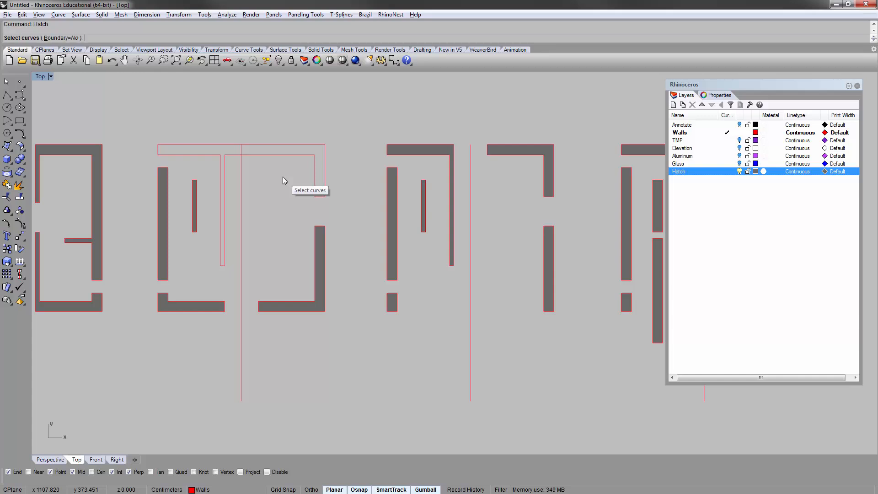
click(727, 172)
click(268, 146)
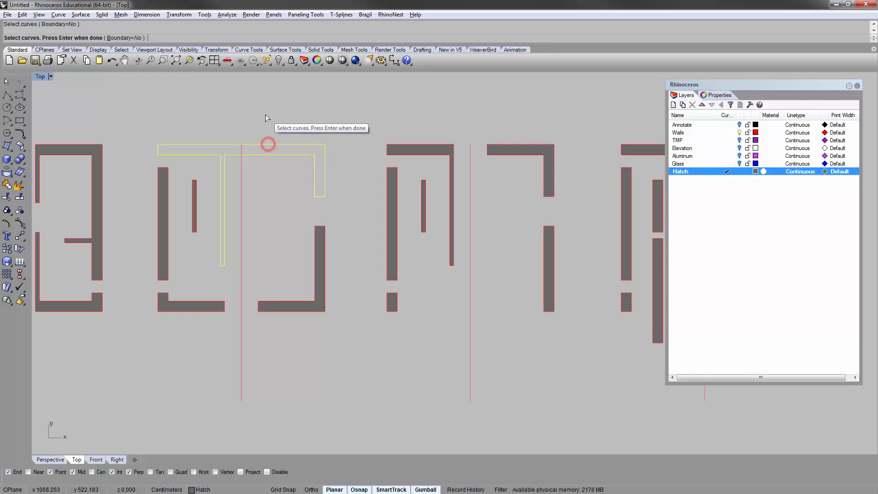
key(Return)
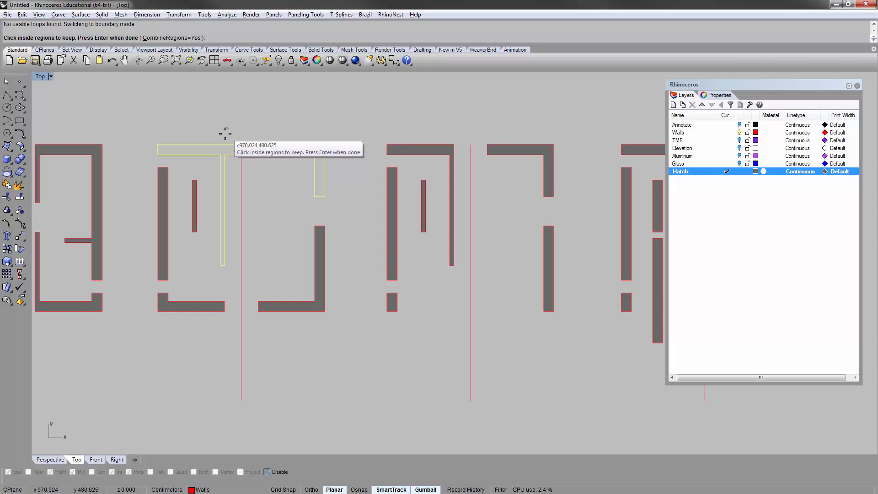
scroll(225, 134, up, 6)
click(222, 163)
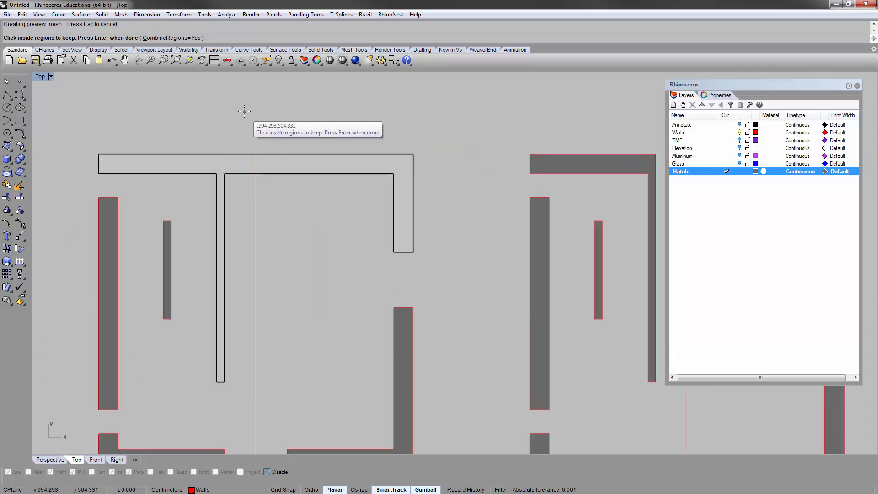
key(Return)
click(123, 289)
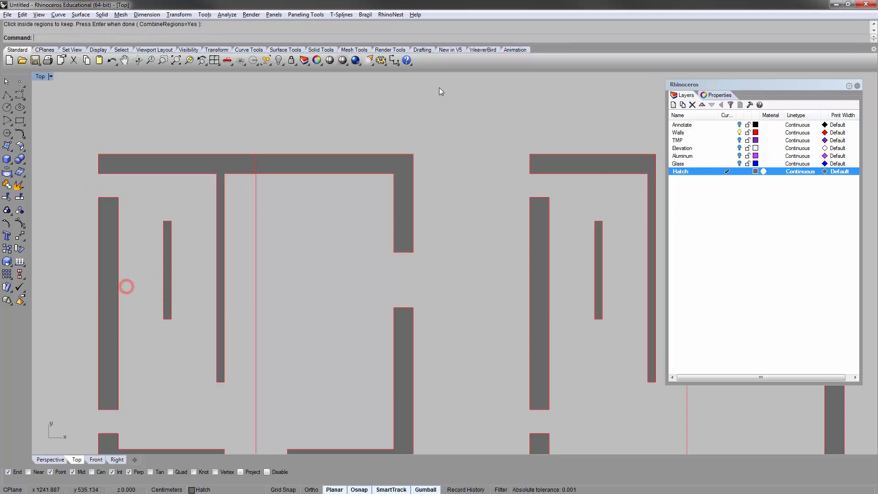
scroll(307, 174, down, 5)
click(288, 213)
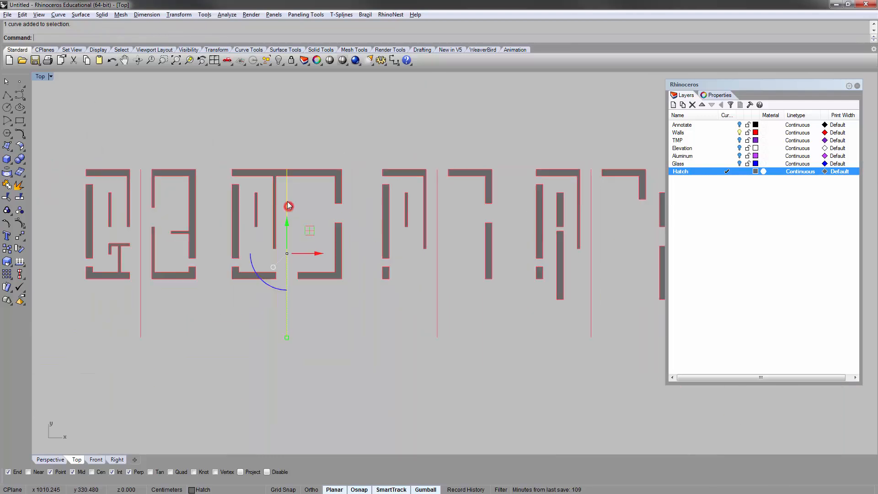
key(Escape)
scroll(349, 152, down, 2)
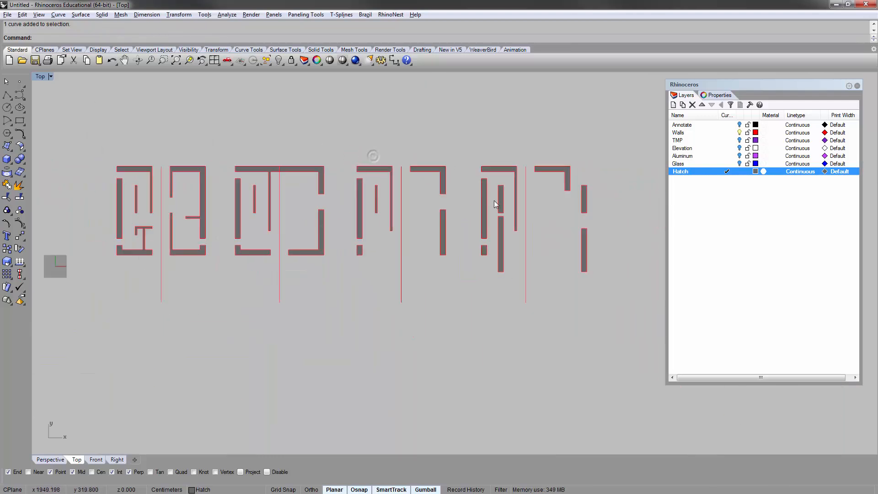
Step: Turn the TMP, Elevation, Aluminum, Glass and Annotate layers back on and make Walls the current layer
click(687, 224)
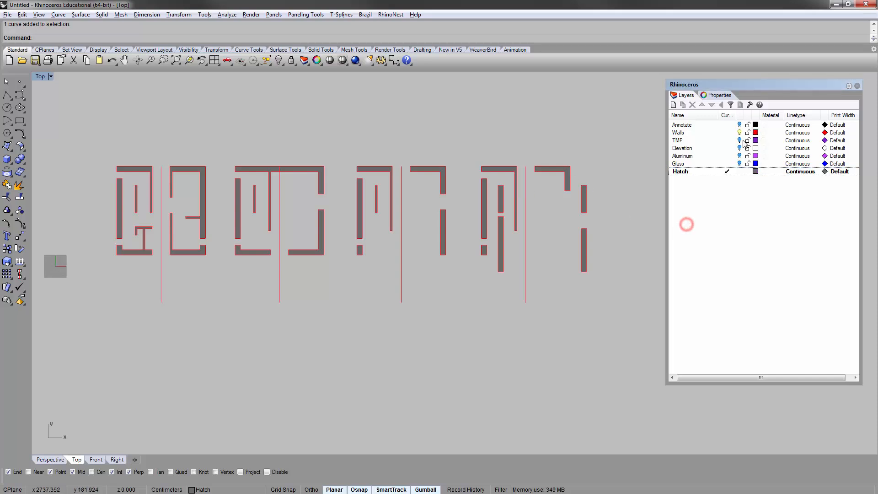
click(727, 140)
shift+click(716, 164)
click(739, 163)
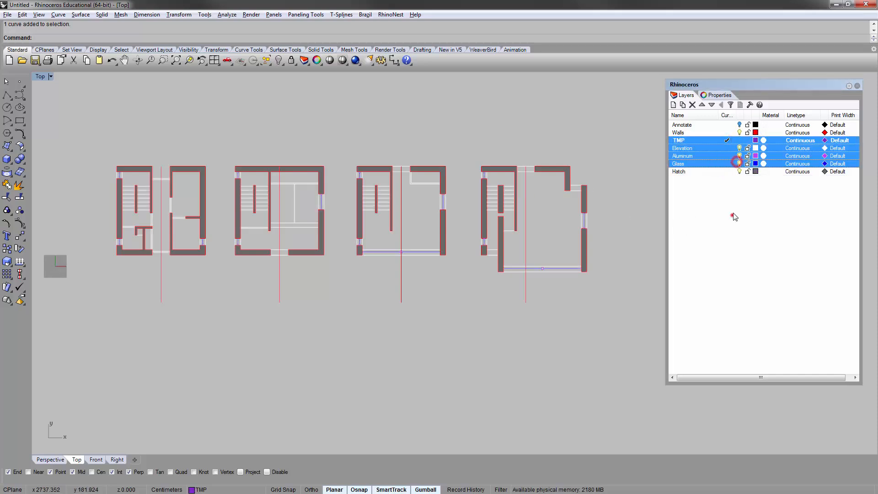
click(731, 213)
click(739, 125)
click(712, 223)
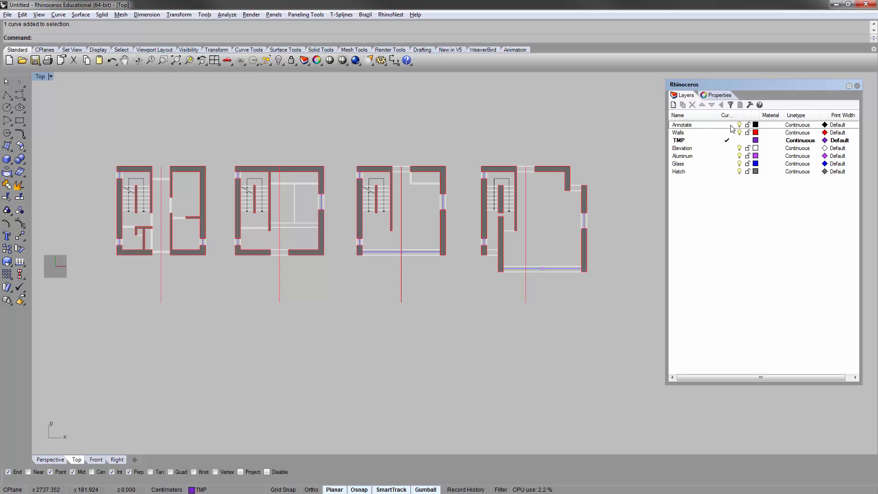
click(727, 133)
click(619, 119)
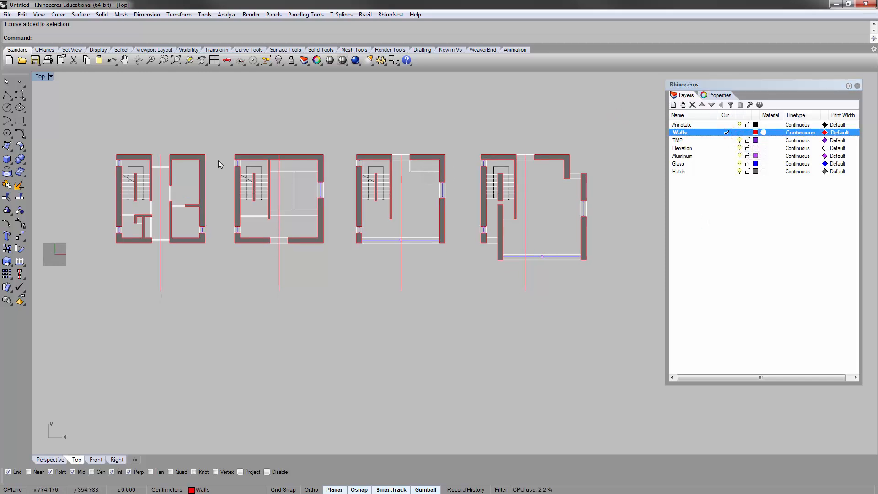
mouse_move(338, 212)
right_down()
mouse_move(375, 238)
mouse_move(341, 210)
right_up()
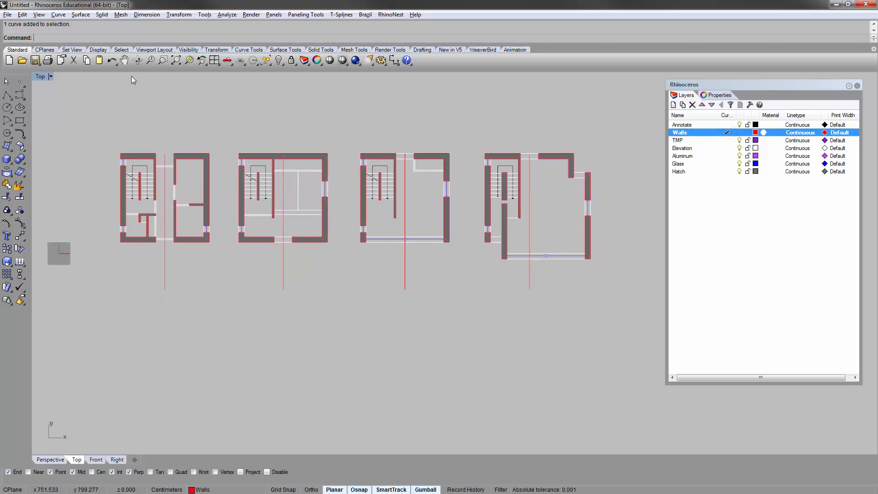